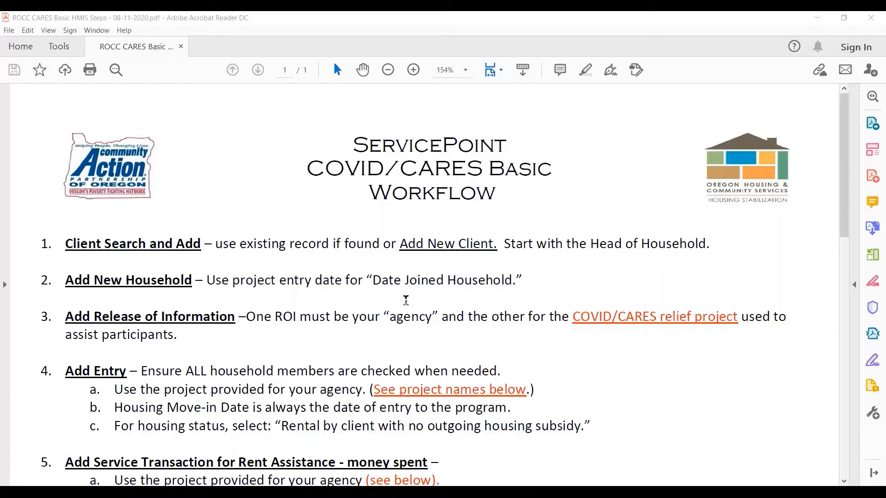
Read the Add Entry instructions in the workflow PDF, covering project choice, Housing Move-in Date and housing status
{"action": "scroll", "coordinate": [298, 342], "scroll_direction": "down", "scroll_amount": 2}
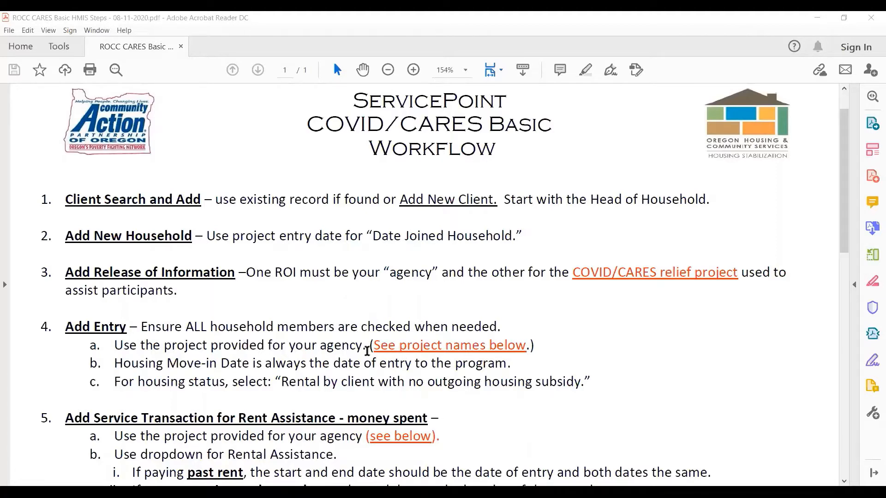
{"action": "left_click_drag", "start_coordinate": [374, 345], "coordinate": [536, 347]}
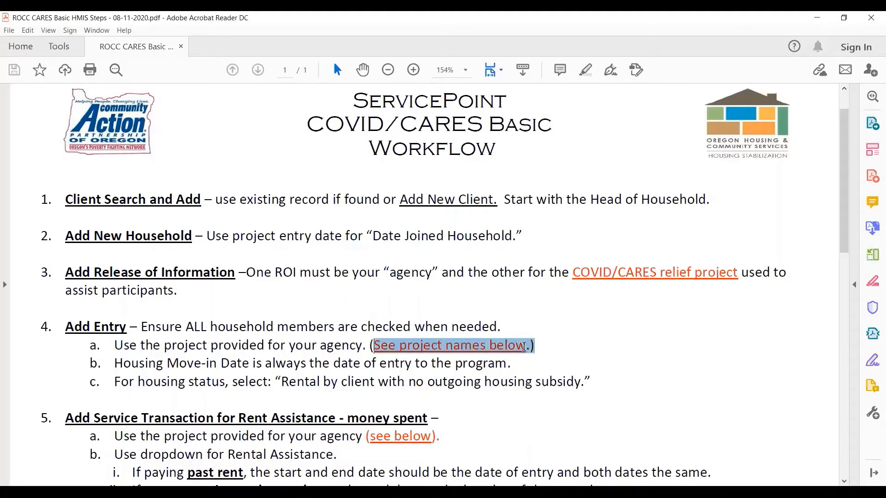
{"action": "left_click", "coordinate": [594, 358]}
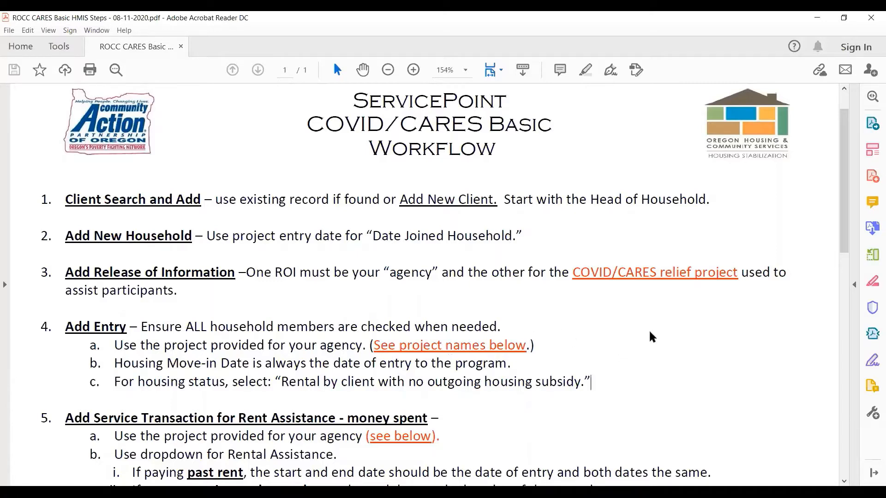
{"action": "left_click_drag", "start_coordinate": [135, 359], "coordinate": [195, 380]}
{"action": "left_click", "coordinate": [222, 380]}
{"action": "left_click_drag", "start_coordinate": [231, 359], "coordinate": [339, 382]}
{"action": "left_click", "coordinate": [249, 406]}
{"action": "left_click", "coordinate": [328, 404]}
{"action": "double_click", "coordinate": [210, 381]}
{"action": "left_click", "coordinate": [238, 409]}
Read the instructions for adding a rent assistance service transaction, including payment dates and funding source
{"action": "scroll", "coordinate": [585, 383], "scroll_direction": "down", "scroll_amount": 5}
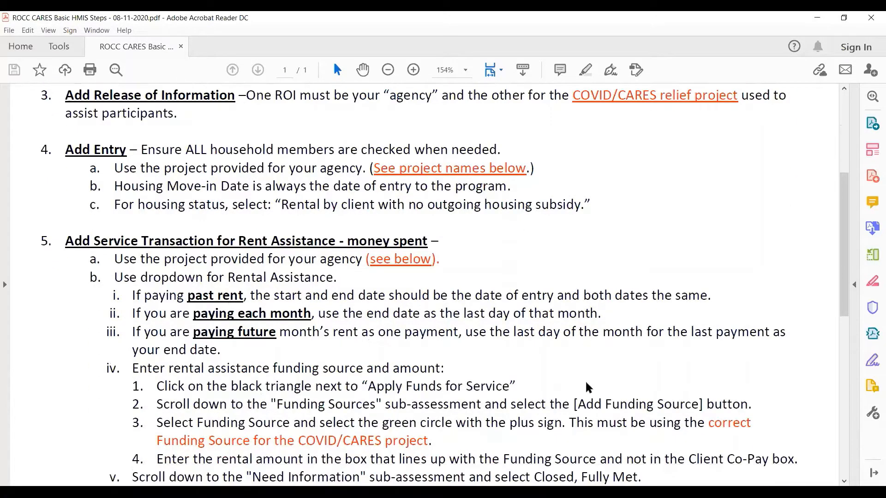
{"action": "scroll", "coordinate": [586, 385], "scroll_direction": "down", "scroll_amount": 1}
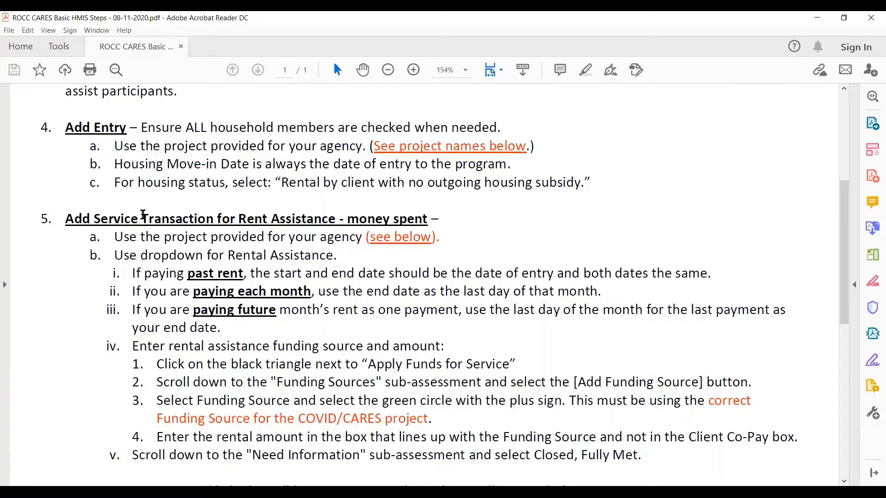
{"action": "left_click_drag", "start_coordinate": [141, 218], "coordinate": [183, 218]}
{"action": "scroll", "coordinate": [502, 389], "scroll_direction": "down", "scroll_amount": 2}
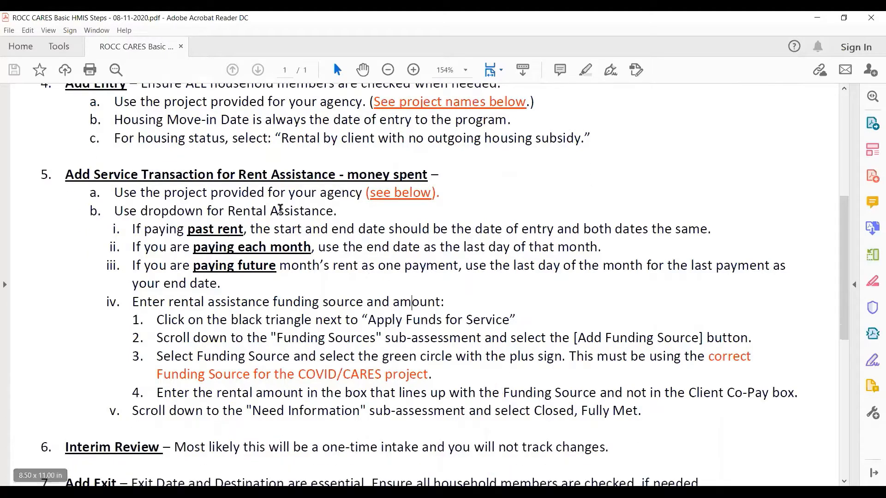
{"action": "scroll", "coordinate": [440, 373], "scroll_direction": "down", "scroll_amount": 3}
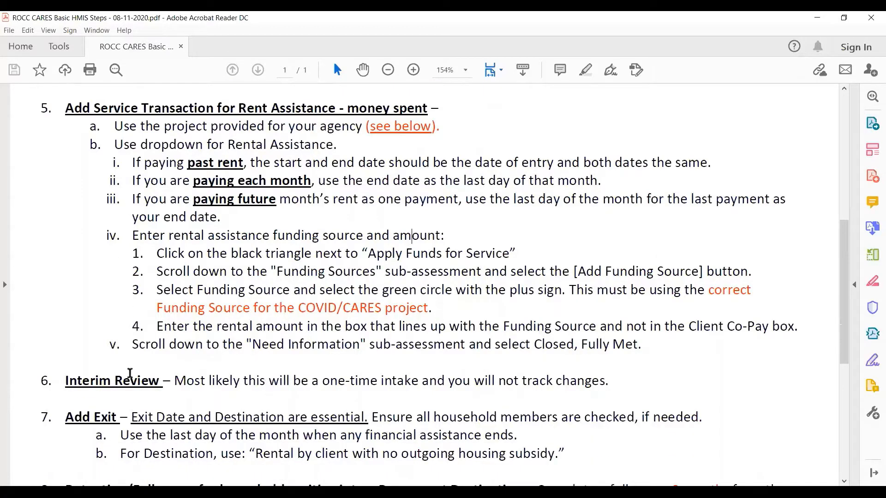
Read the Interim Review, Add Exit and Retention/Follow-up instructions in the workflow document
{"action": "left_click_drag", "start_coordinate": [66, 381], "coordinate": [147, 379]}
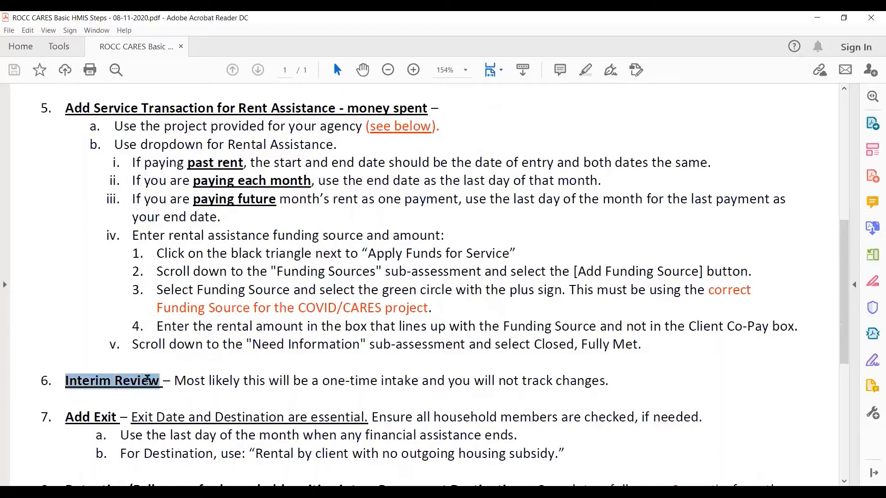
{"action": "left_click", "coordinate": [179, 392]}
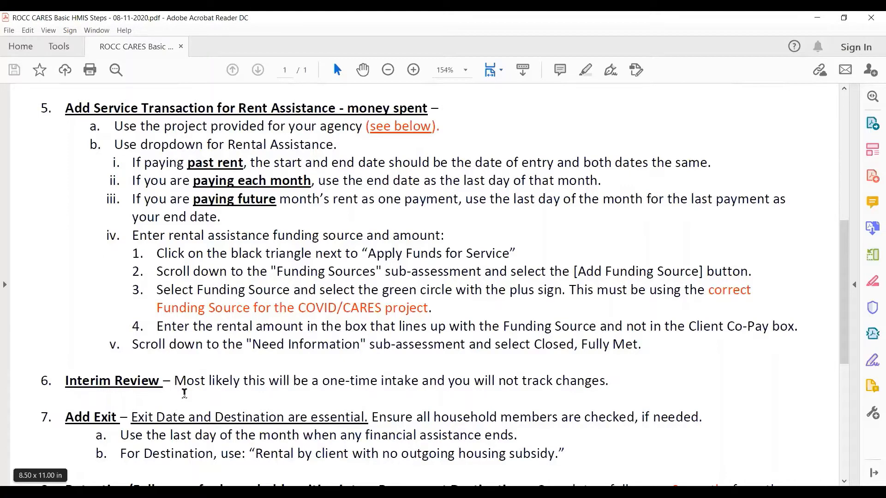
{"action": "scroll", "coordinate": [184, 393], "scroll_direction": "down", "scroll_amount": 1}
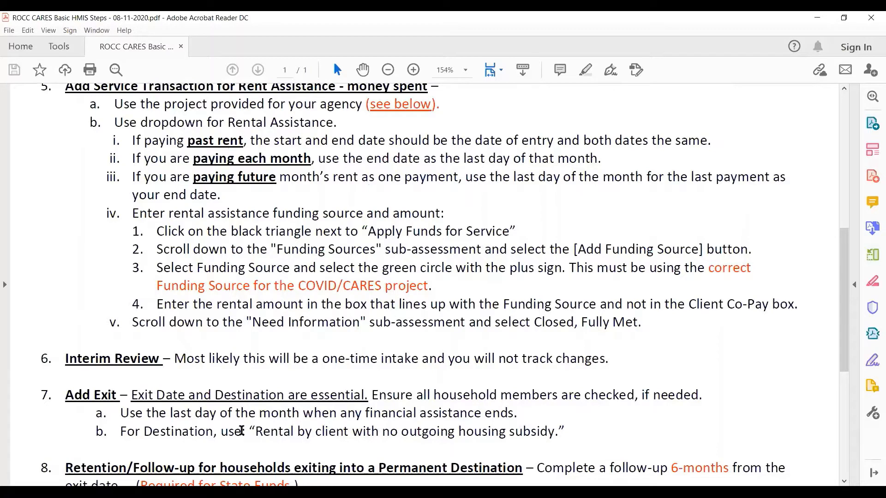
{"action": "scroll", "coordinate": [241, 431], "scroll_direction": "down", "scroll_amount": 3}
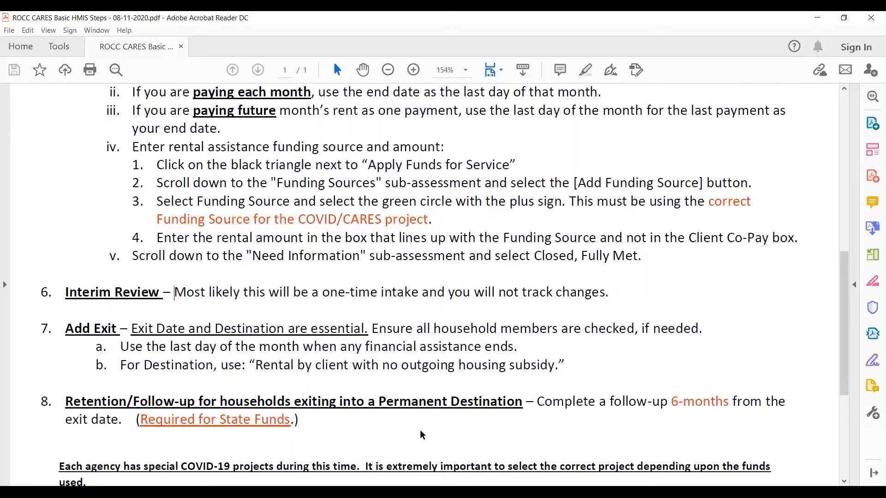
{"action": "scroll", "coordinate": [419, 430], "scroll_direction": "down", "scroll_amount": 1}
{"action": "scroll", "coordinate": [421, 419], "scroll_direction": "down", "scroll_amount": 2}
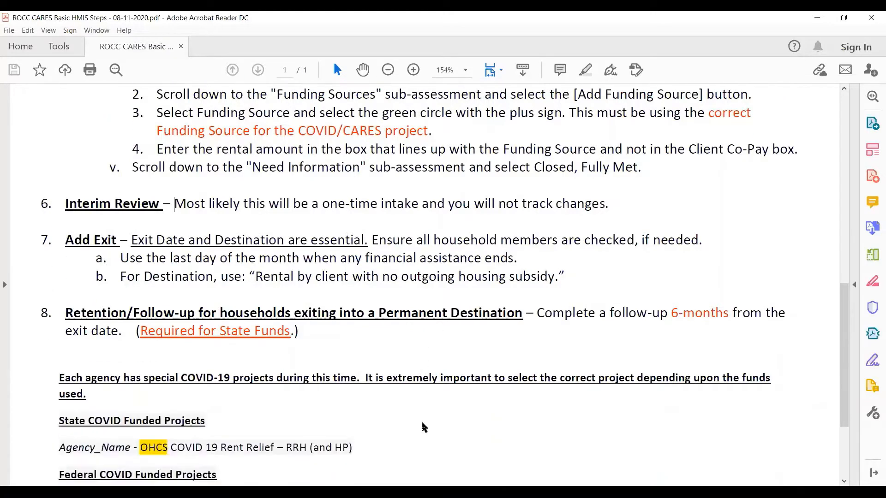
Examine the COVID-19 project list at the document's end, focusing on the OHCS state-funded project name and its RRH type
{"action": "scroll", "coordinate": [422, 422], "scroll_direction": "down", "scroll_amount": 3}
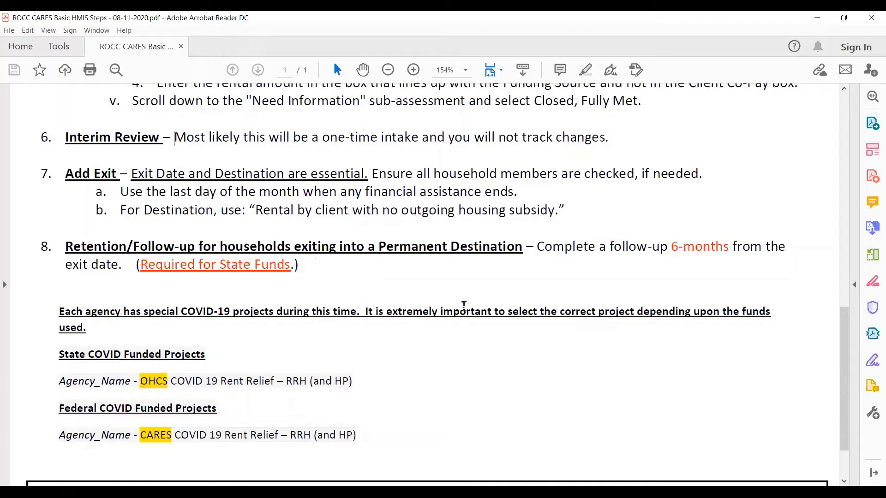
{"action": "scroll", "coordinate": [636, 342], "scroll_direction": "down", "scroll_amount": 3}
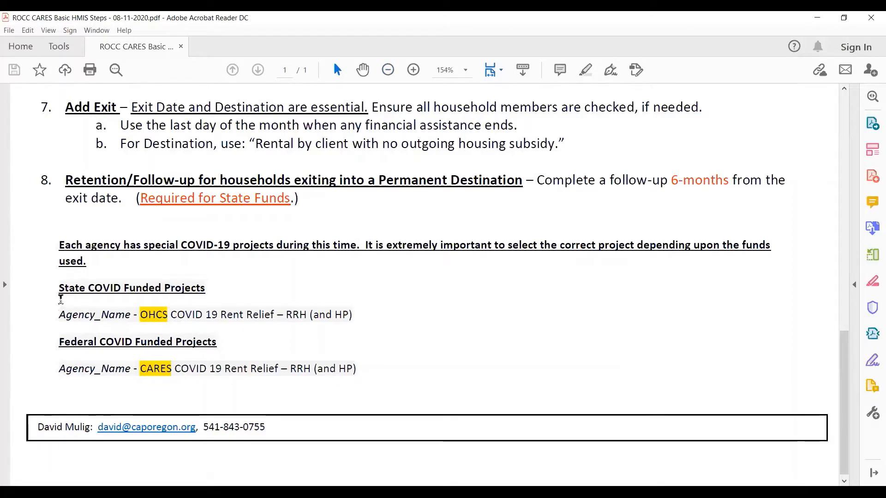
{"action": "left_click_drag", "start_coordinate": [58, 285], "coordinate": [361, 369]}
{"action": "left_click", "coordinate": [408, 304]}
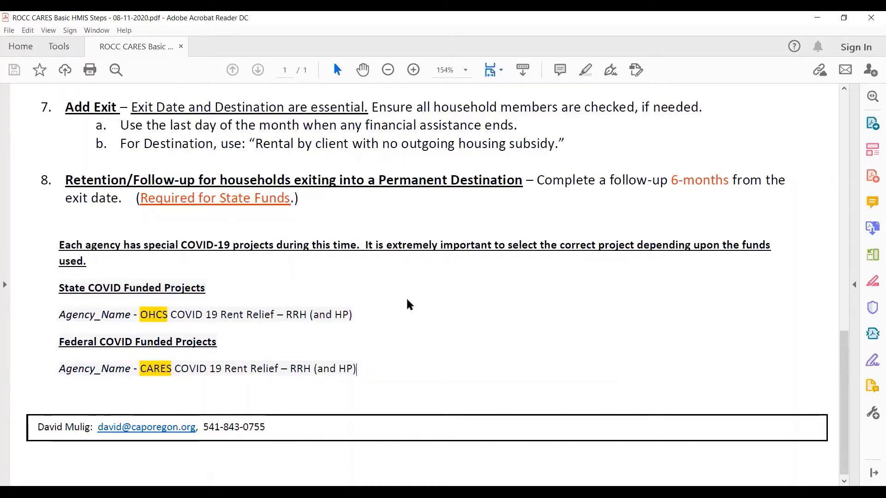
{"action": "left_click_drag", "start_coordinate": [59, 315], "coordinate": [169, 318]}
{"action": "left_click", "coordinate": [159, 322]}
{"action": "left_click", "coordinate": [242, 334]}
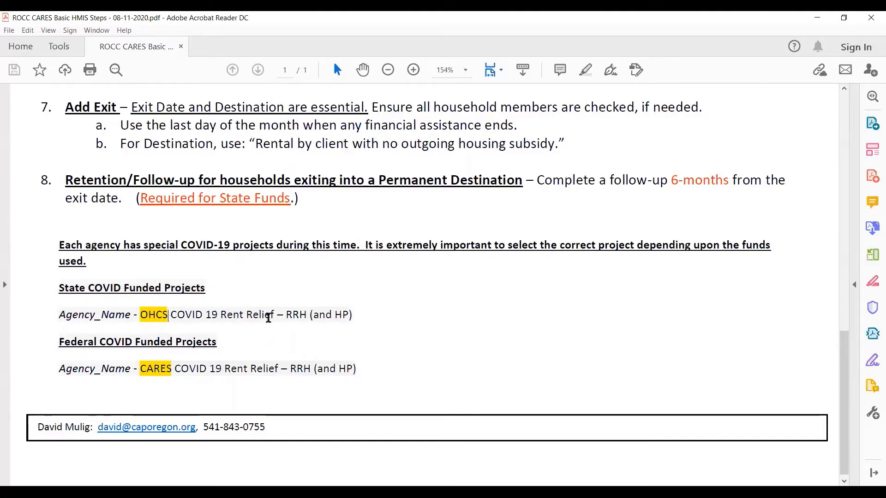
{"action": "double_click", "coordinate": [296, 314]}
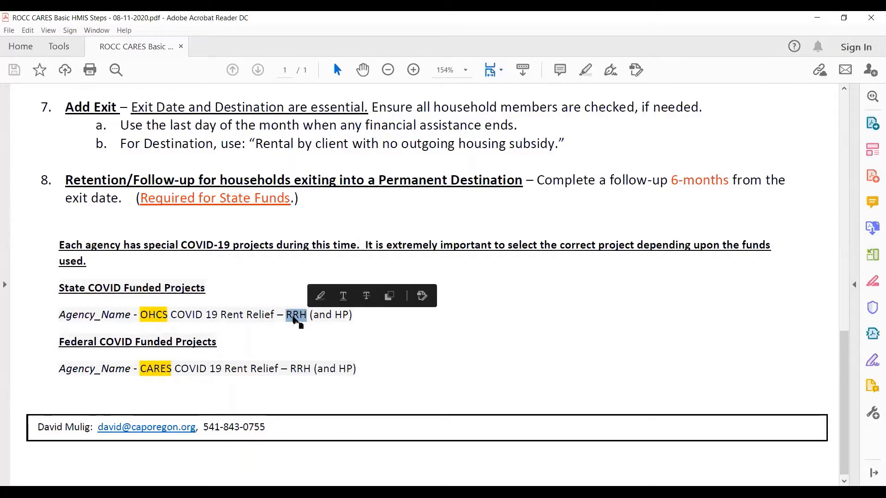
{"action": "left_click", "coordinate": [311, 337]}
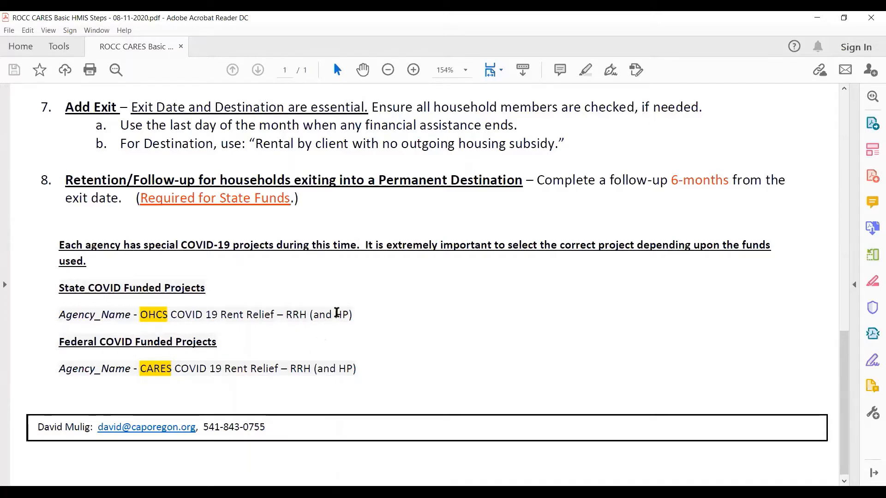
Compare the HP option and the CARES federally funded project name with the OHCS state-funded one
{"action": "left_click_drag", "start_coordinate": [335, 315], "coordinate": [350, 315]}
{"action": "left_click_drag", "start_coordinate": [64, 340], "coordinate": [92, 337]}
{"action": "left_click", "coordinate": [113, 389]}
{"action": "left_click_drag", "start_coordinate": [141, 368], "coordinate": [173, 365]}
{"action": "left_click", "coordinate": [163, 386]}
{"action": "left_click_drag", "start_coordinate": [144, 314], "coordinate": [171, 316]}
{"action": "left_click", "coordinate": [143, 388]}
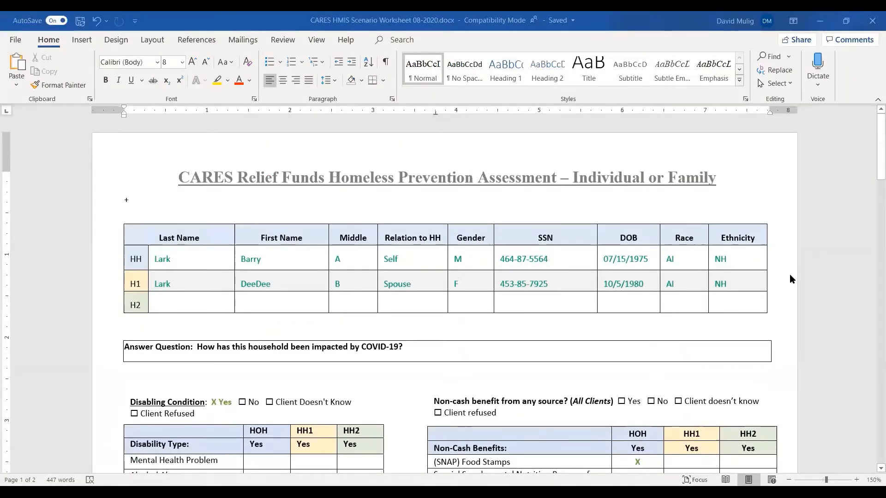
Review page one of the CARES HMIS Scenario Worksheet in Word, covering household members, disabilities, non-cash benefits, insurance and income
{"action": "scroll", "coordinate": [836, 206], "scroll_direction": "down", "scroll_amount": 1}
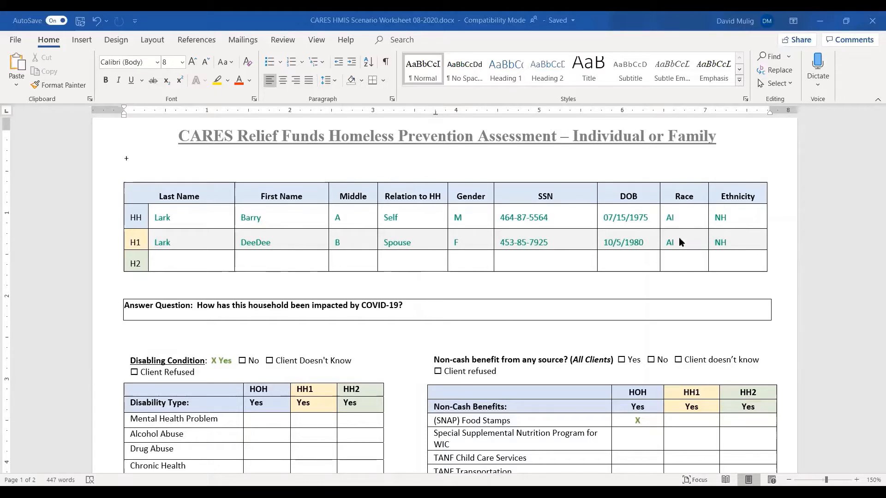
{"action": "scroll", "coordinate": [308, 224], "scroll_direction": "down", "scroll_amount": 2}
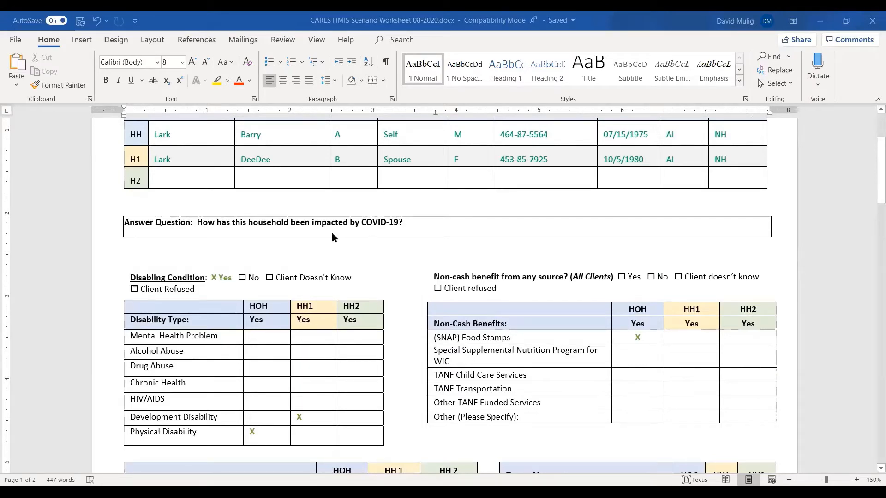
{"action": "scroll", "coordinate": [400, 264], "scroll_direction": "down", "scroll_amount": 2}
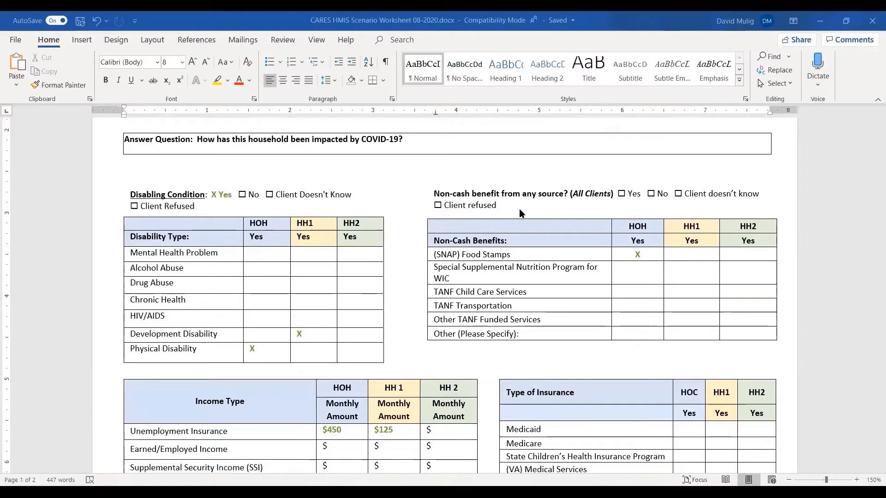
{"action": "scroll", "coordinate": [556, 206], "scroll_direction": "down", "scroll_amount": 3}
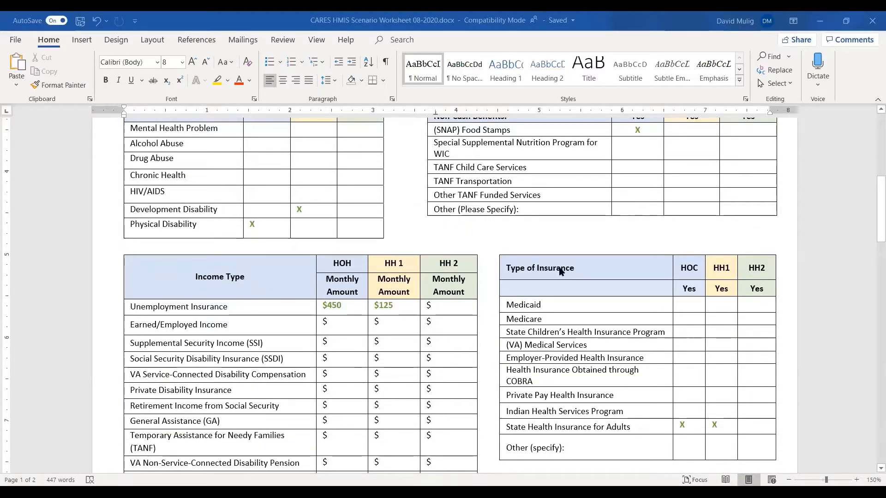
{"action": "scroll", "coordinate": [602, 292], "scroll_direction": "down", "scroll_amount": 1}
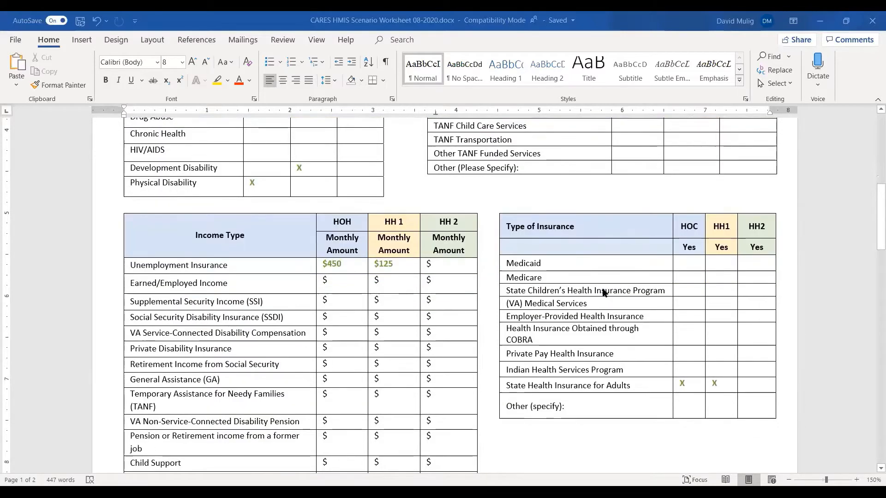
{"action": "scroll", "coordinate": [605, 292], "scroll_direction": "up", "scroll_amount": 2}
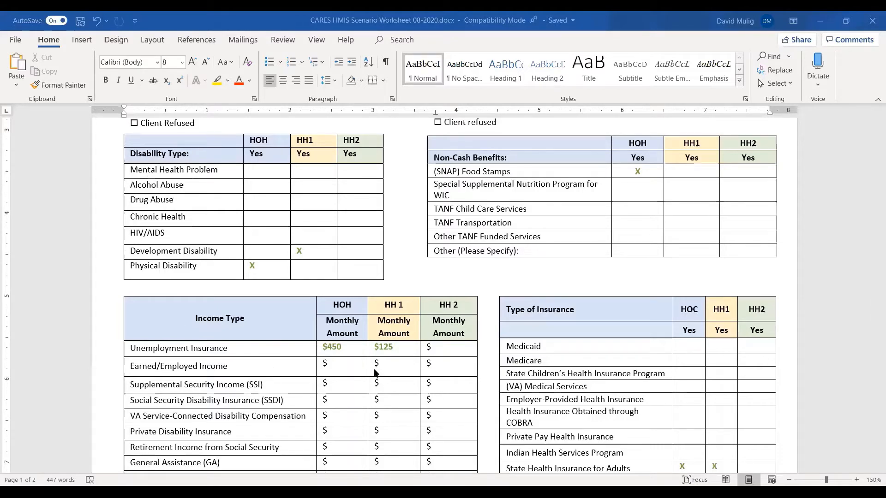
{"action": "scroll", "coordinate": [378, 369], "scroll_direction": "down", "scroll_amount": 3}
{"action": "scroll", "coordinate": [377, 369], "scroll_direction": "down", "scroll_amount": 5}
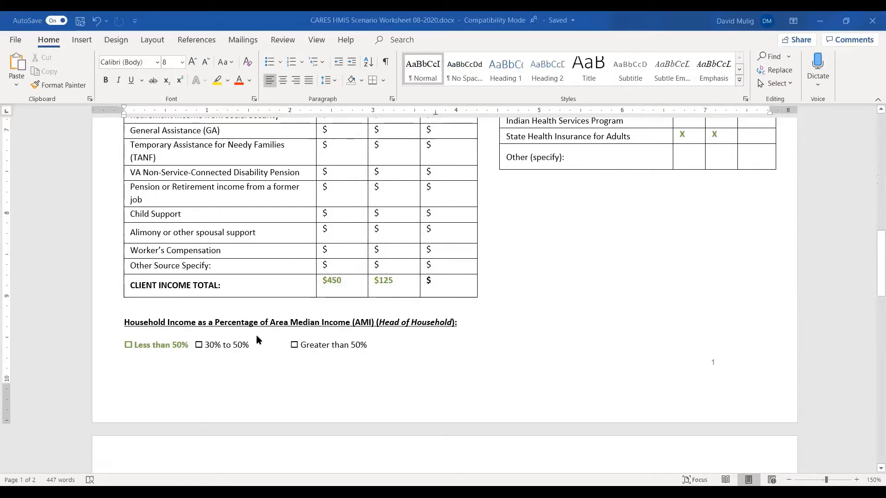
{"action": "scroll", "coordinate": [466, 353], "scroll_direction": "down", "scroll_amount": 1}
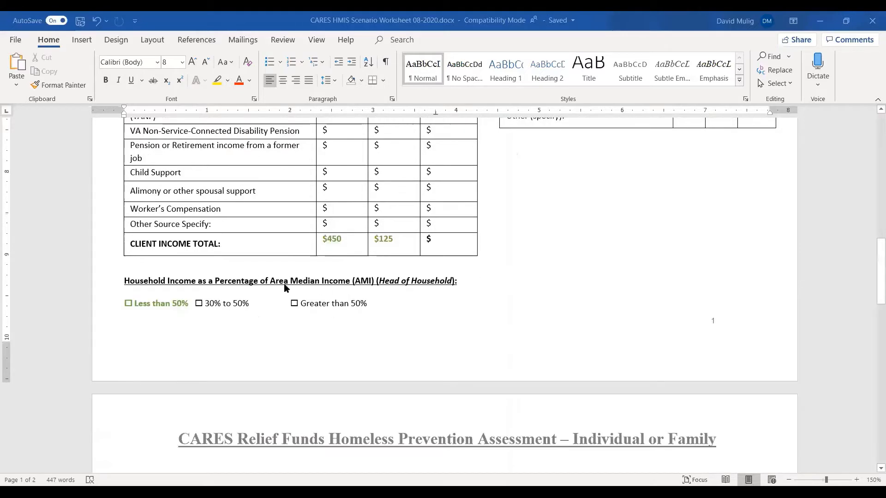
Review the worksheet's second page, covering housing status, contact details, domestic violence, move-in date and the state and federal COVID project names
{"action": "scroll", "coordinate": [375, 295], "scroll_direction": "down", "scroll_amount": 5}
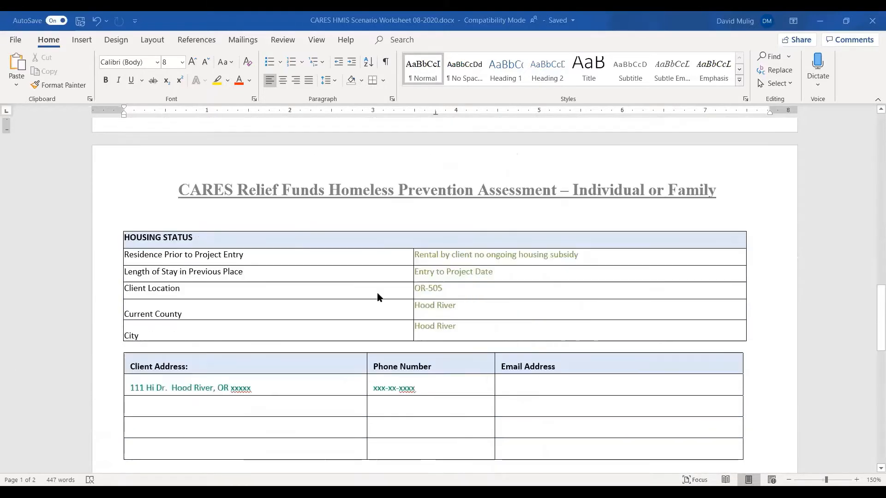
{"action": "scroll", "coordinate": [210, 263], "scroll_direction": "down", "scroll_amount": 1}
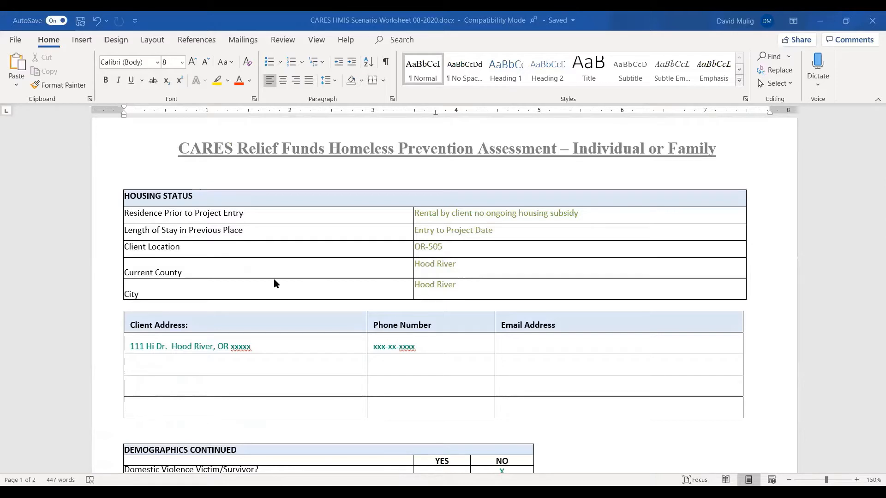
{"action": "scroll", "coordinate": [455, 381], "scroll_direction": "down", "scroll_amount": 3}
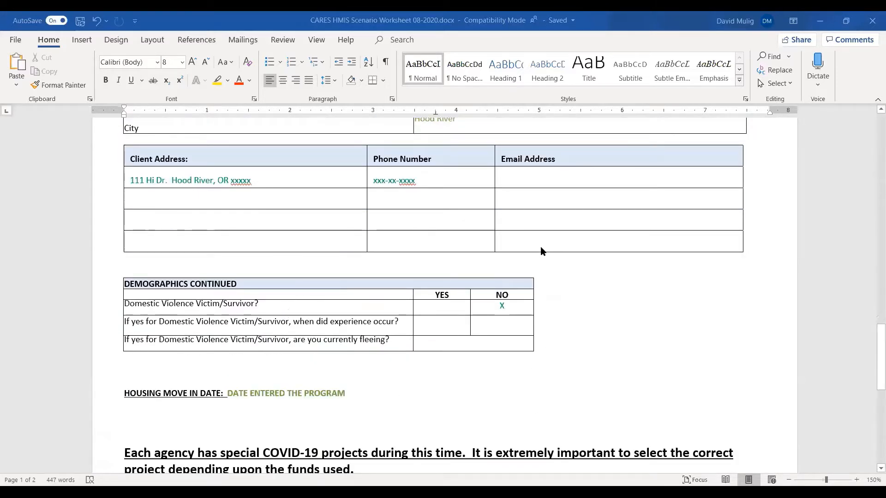
{"action": "scroll", "coordinate": [547, 379], "scroll_direction": "down", "scroll_amount": 2}
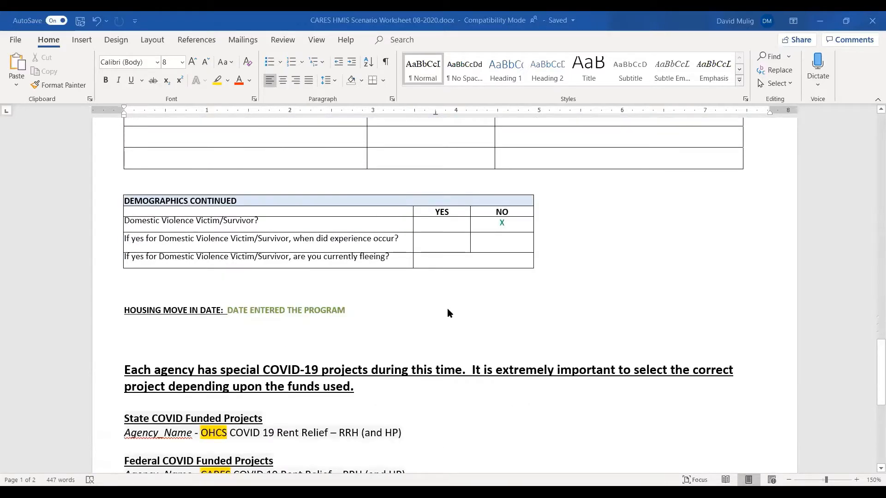
{"action": "scroll", "coordinate": [447, 312], "scroll_direction": "down", "scroll_amount": 3}
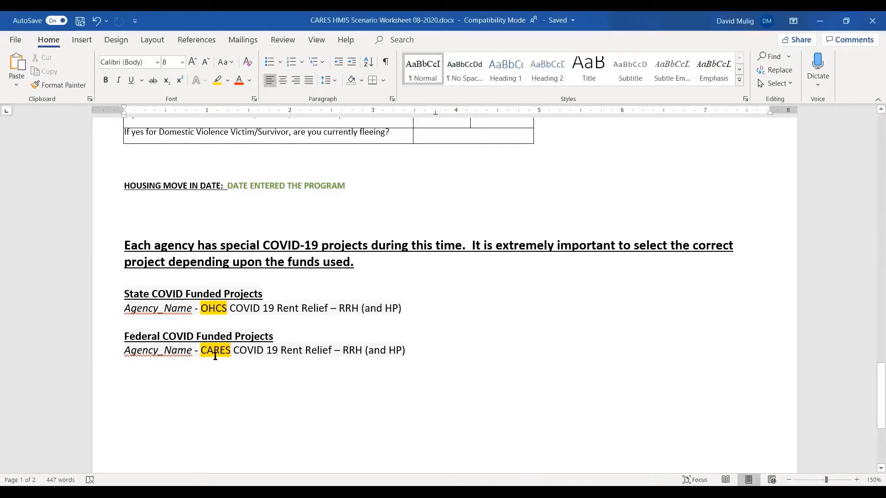
{"action": "left_click_drag", "start_coordinate": [202, 350], "coordinate": [227, 351]}
{"action": "left_click", "coordinate": [238, 377]}
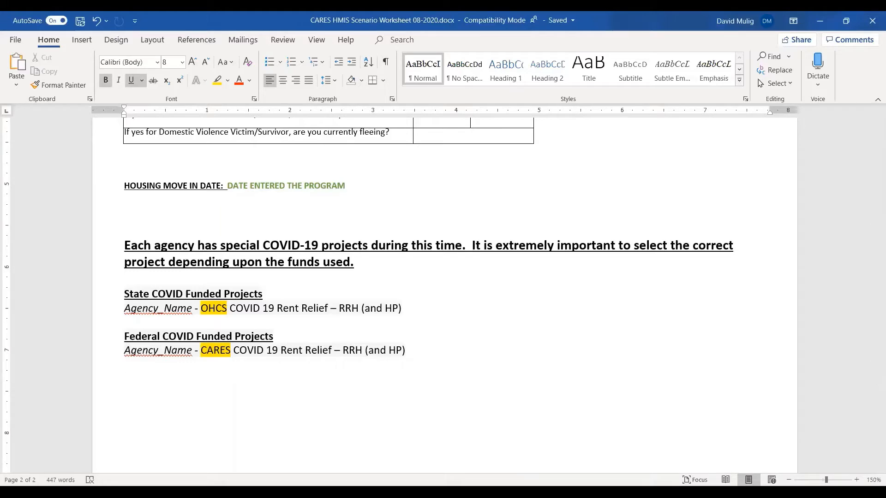
{"action": "scroll", "coordinate": [487, 347], "scroll_direction": "up", "scroll_amount": 8}
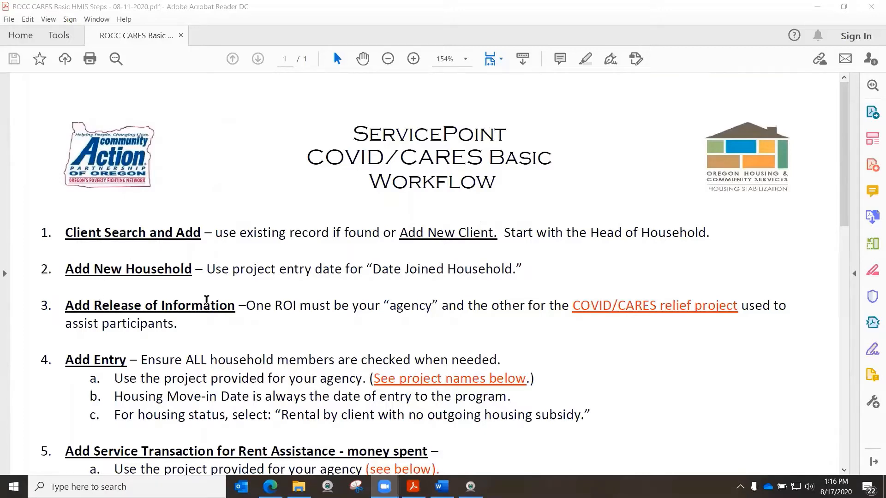
Switch to the Edge browser, open the ServicePoint training site in a new tab, and log in with the saved credentials
{"action": "left_click", "coordinate": [270, 487]}
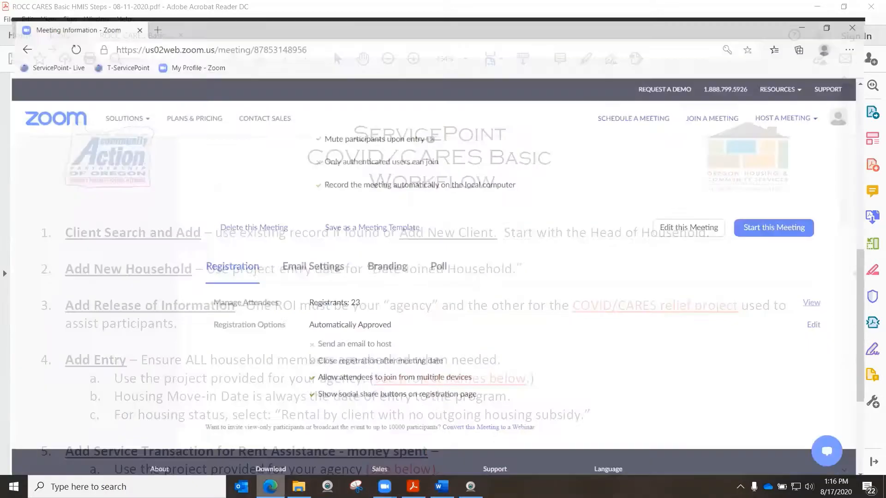
{"action": "scroll", "coordinate": [168, 132], "scroll_direction": "up", "scroll_amount": 10}
{"action": "left_click", "coordinate": [149, 8]}
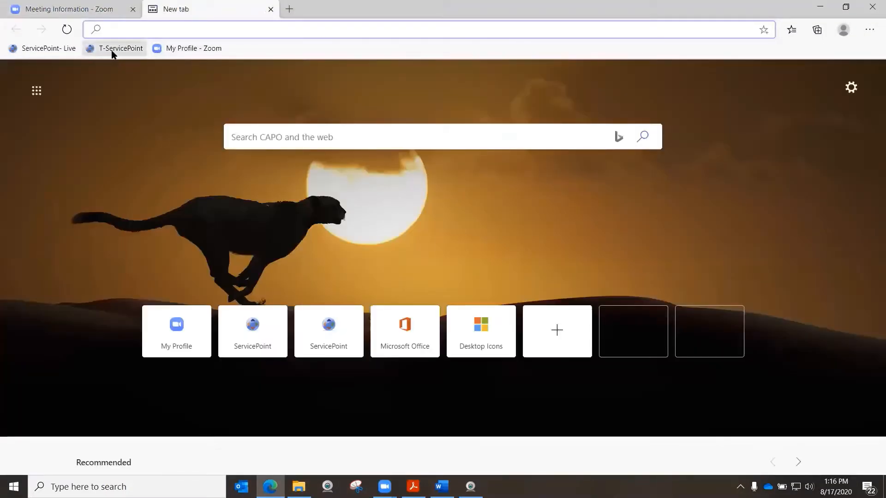
{"action": "left_click", "coordinate": [112, 52]}
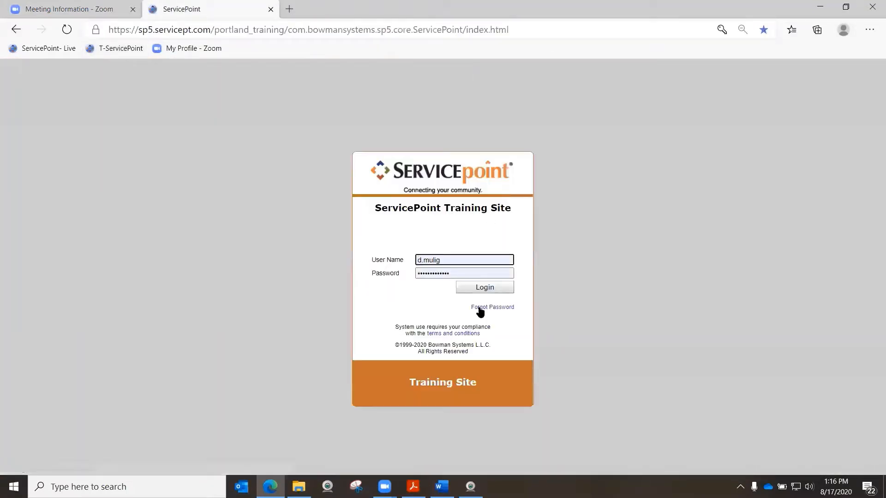
{"action": "left_click", "coordinate": [484, 289]}
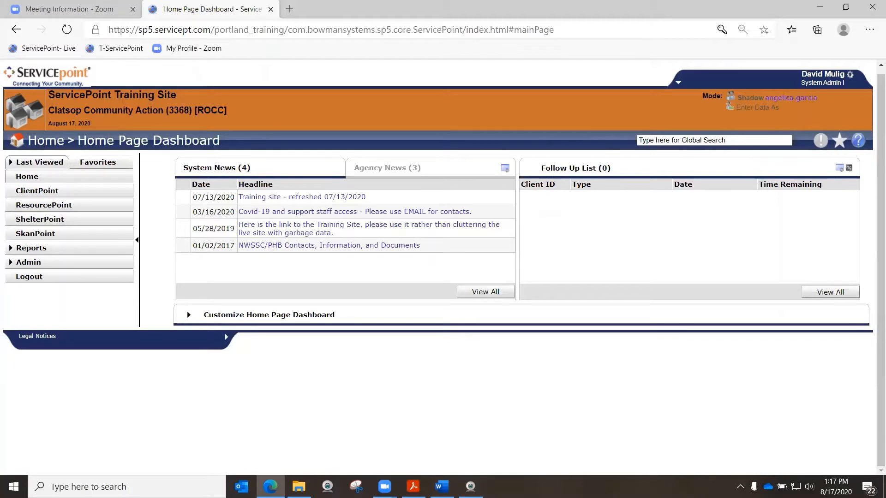
Bring up the CARES HMIS Scenario Worksheet in Word, widen its window to fit the household table, and move it to the other monitor
{"action": "key", "text": "alt+Tab"}
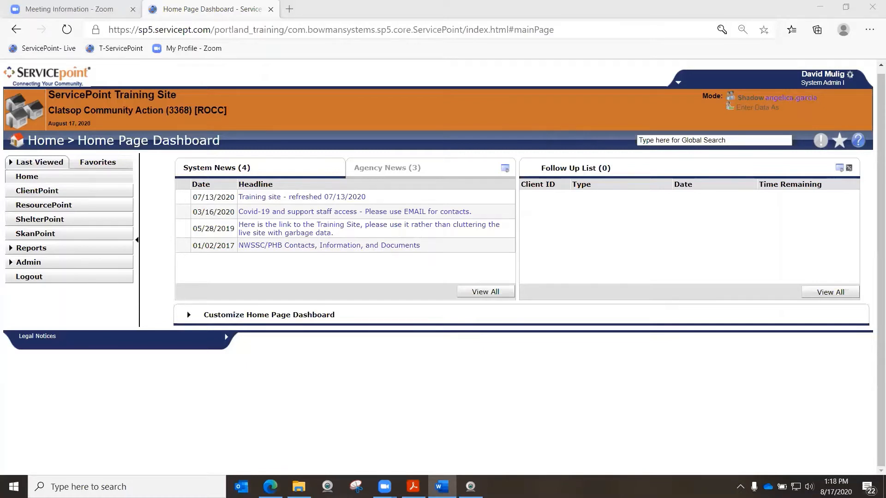
{"action": "key", "text": "super+shift+Left"}
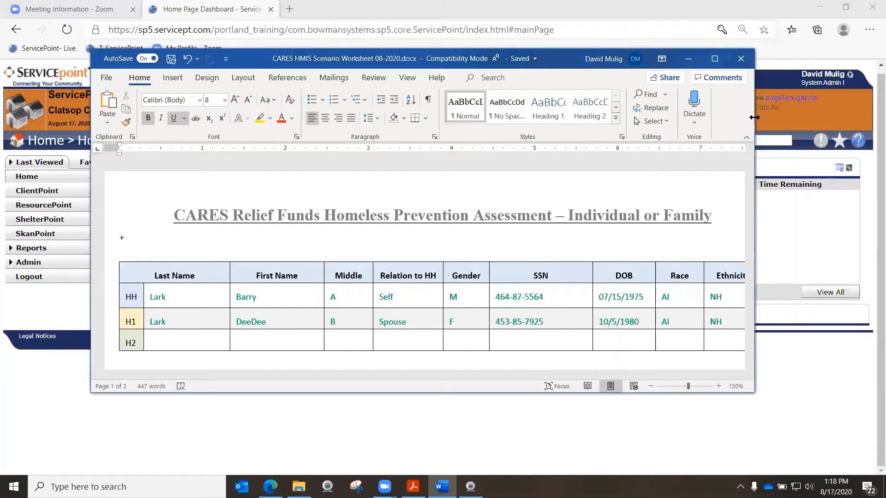
{"action": "left_click_drag", "start_coordinate": [754, 118], "coordinate": [844, 118]}
{"action": "left_click_drag", "start_coordinate": [601, 58], "coordinate": [570, 59]}
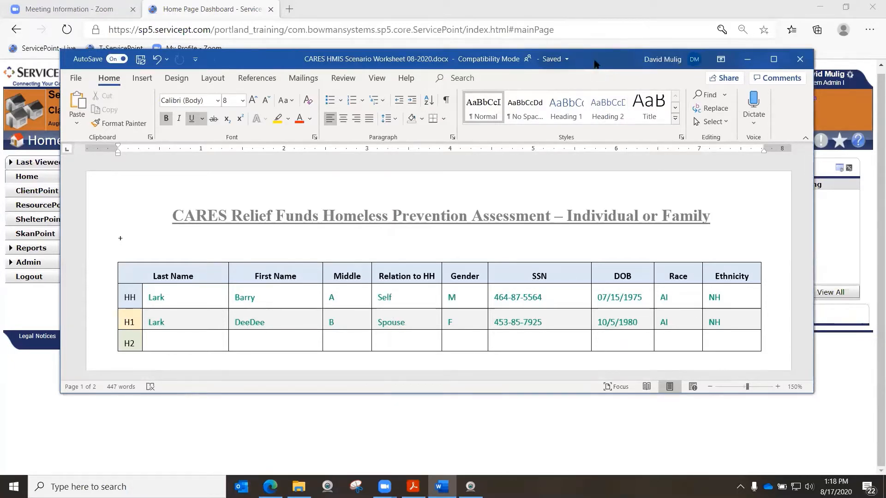
{"action": "left_click_drag", "start_coordinate": [594, 64], "coordinate": [885, 64]}
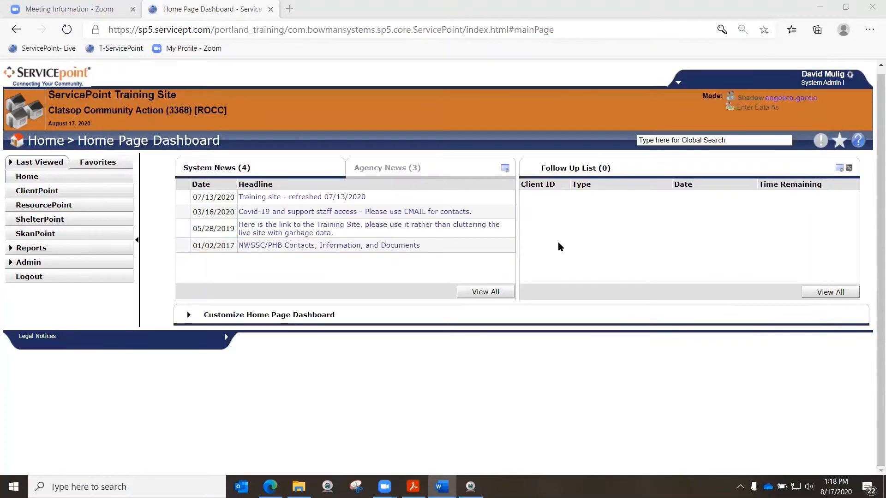
Open the ClientPoint client search and enter the head of household's first, middle and last names from the worksheet
{"action": "left_click", "coordinate": [43, 192]}
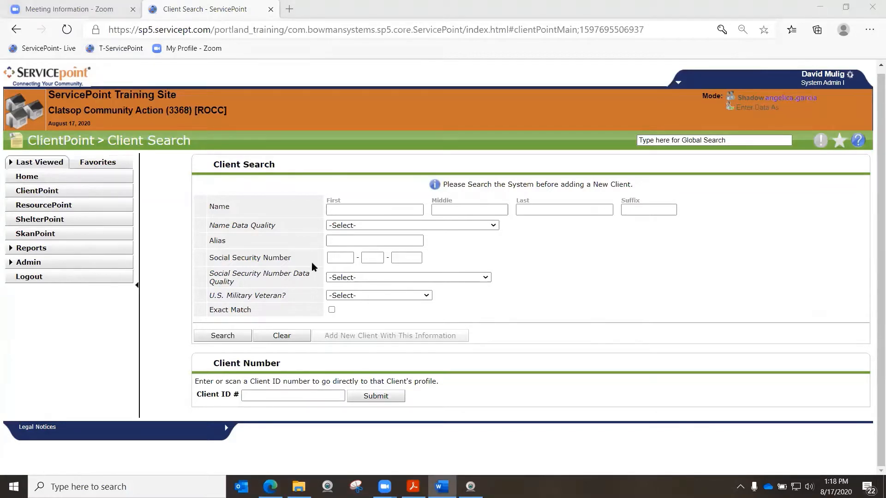
{"action": "left_click", "coordinate": [349, 208]}
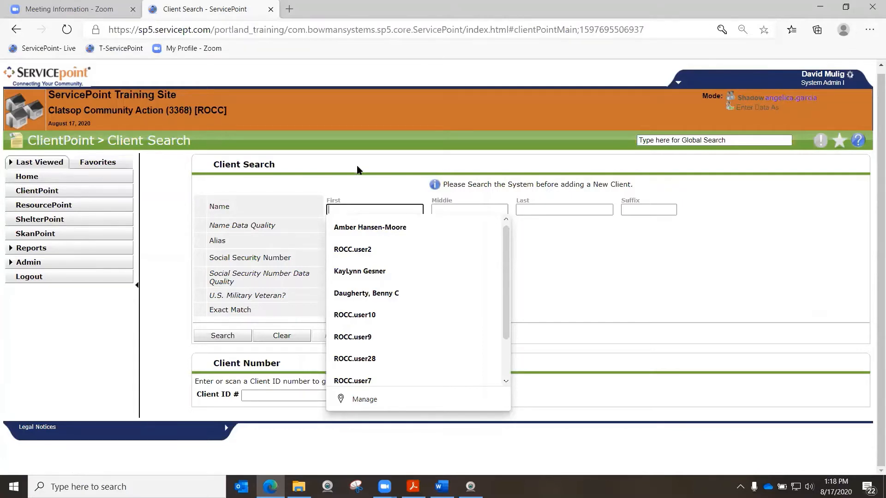
{"action": "left_click", "coordinate": [547, 261]}
{"action": "left_click", "coordinate": [407, 209]}
{"action": "type", "text": "Barry"}
{"action": "key", "text": "Tab"}
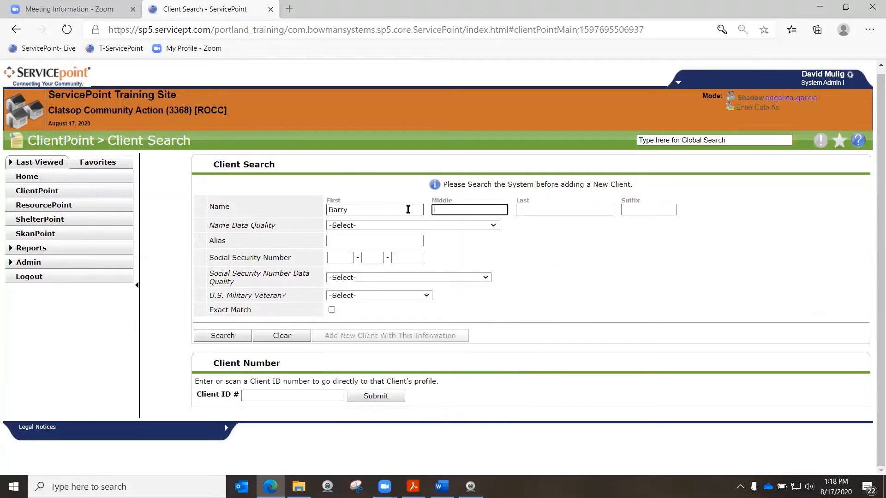
{"action": "type", "text": "A"}
{"action": "key", "text": "Tab"}
{"action": "type", "text": "Lark"}
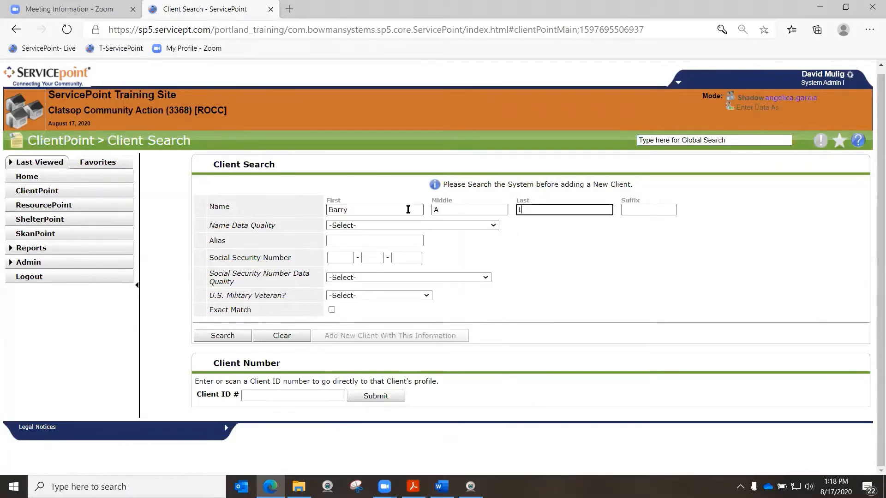
{"action": "key", "text": "Tab"}
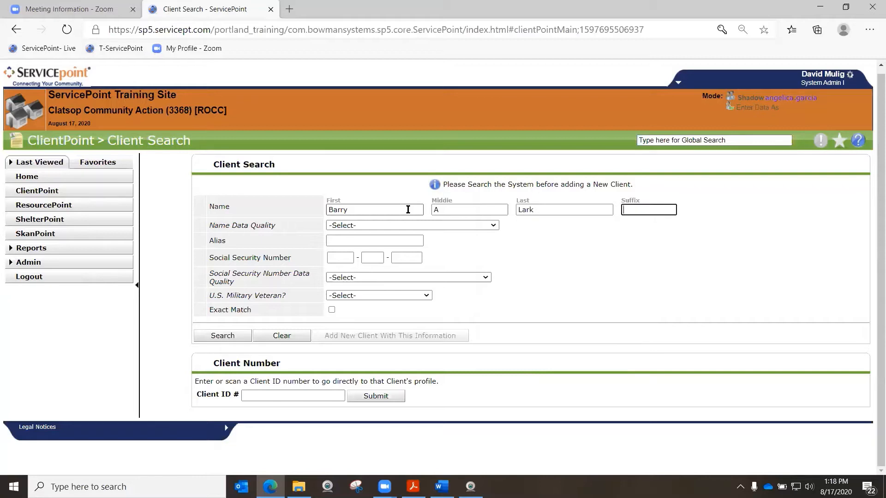
Set the client's Name Data Quality to Full Name Reported
{"action": "left_click", "coordinate": [248, 223]}
{"action": "left_click_drag", "start_coordinate": [249, 222], "coordinate": [278, 226]}
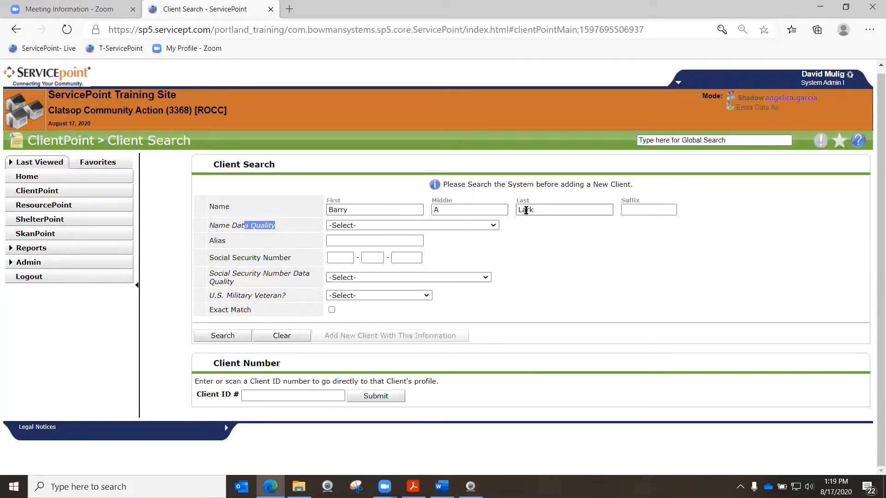
{"action": "left_click", "coordinate": [493, 226]}
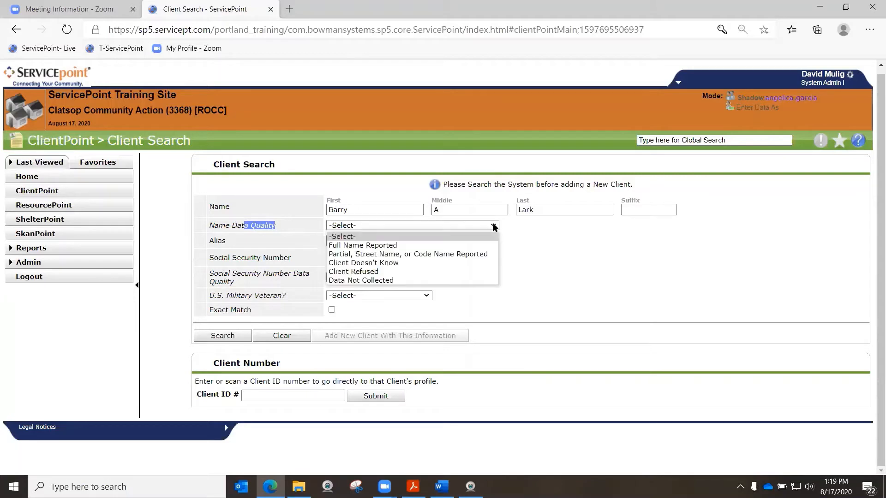
{"action": "left_click", "coordinate": [351, 244]}
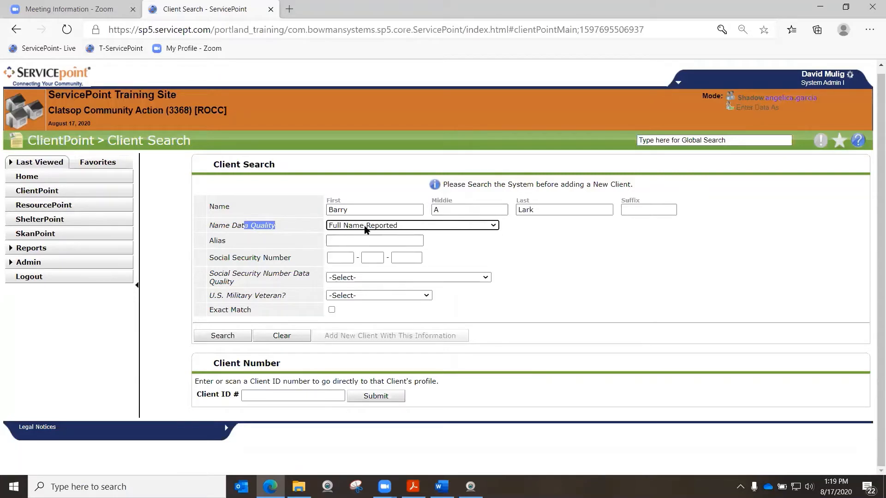
{"action": "left_click", "coordinate": [493, 226]}
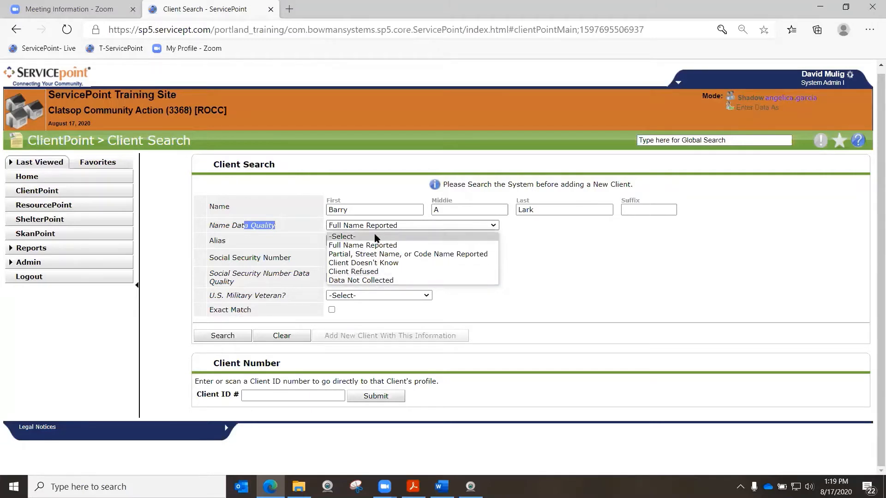
{"action": "left_click", "coordinate": [365, 245]}
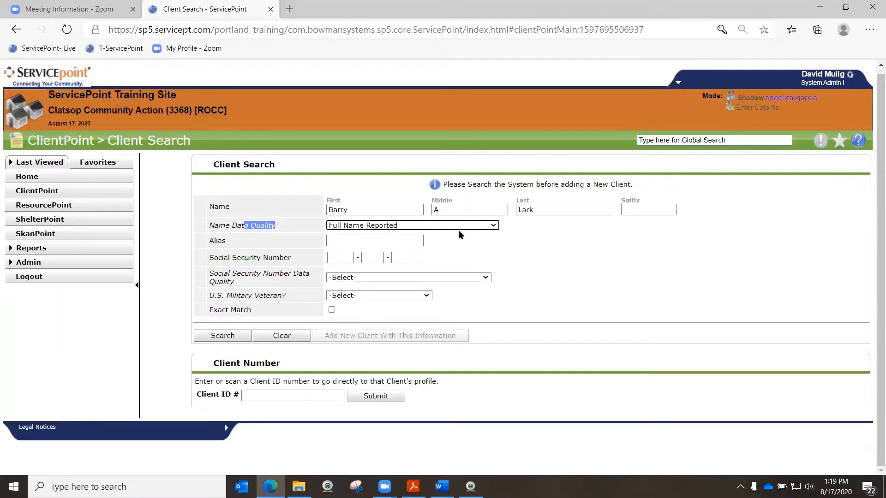
Enter the client's Social Security number with data quality Full SSN Reported (HUD), and set U.S. Military Veteran to No (HUD)
{"action": "left_click", "coordinate": [342, 239]}
{"action": "left_click", "coordinate": [340, 257]}
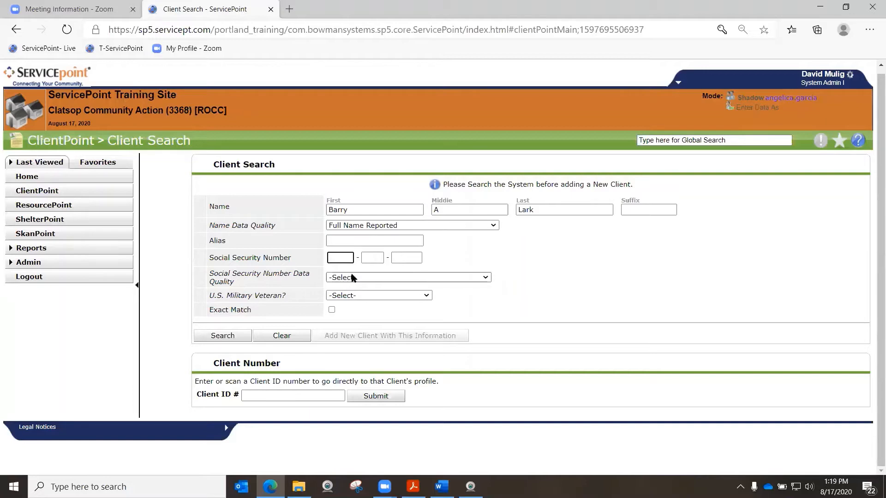
{"action": "type", "text": "464-87"}
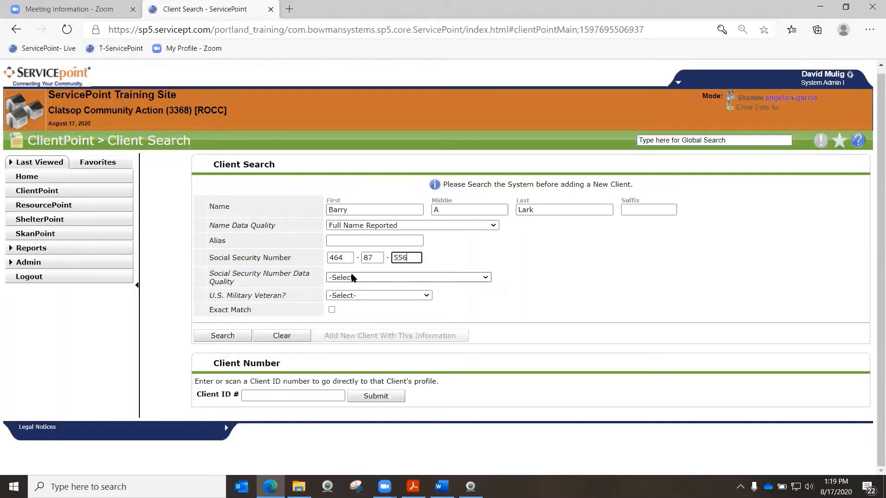
{"action": "left_click", "coordinate": [389, 276]}
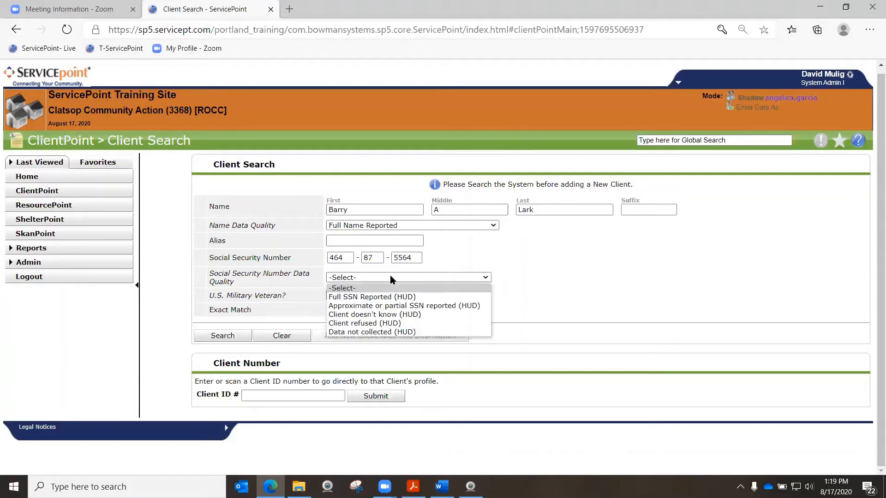
{"action": "left_click", "coordinate": [382, 297]}
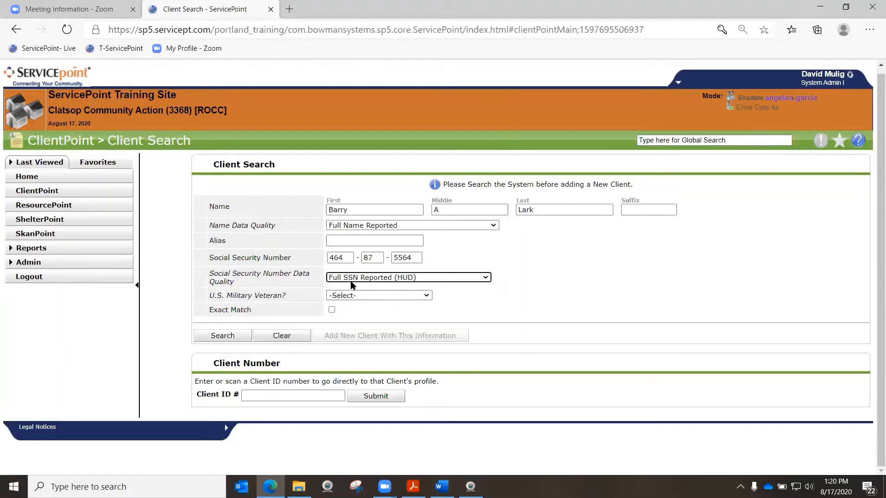
{"action": "left_click", "coordinate": [358, 297]}
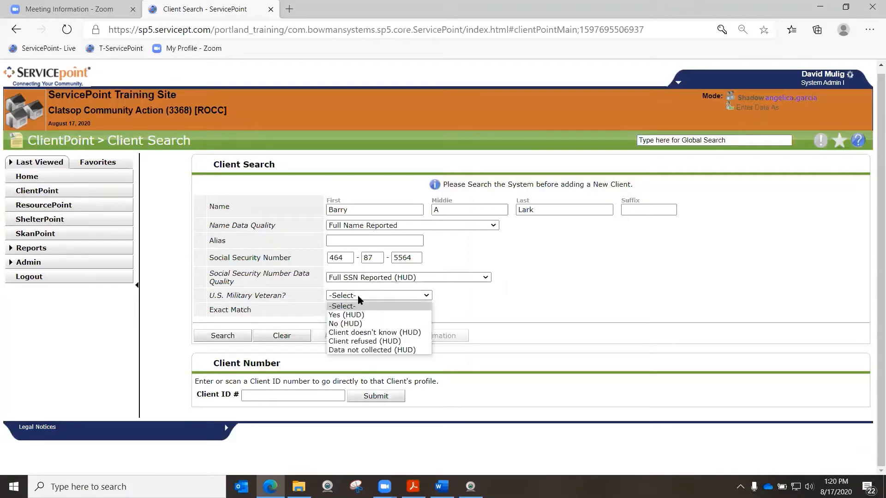
{"action": "left_click", "coordinate": [341, 318]}
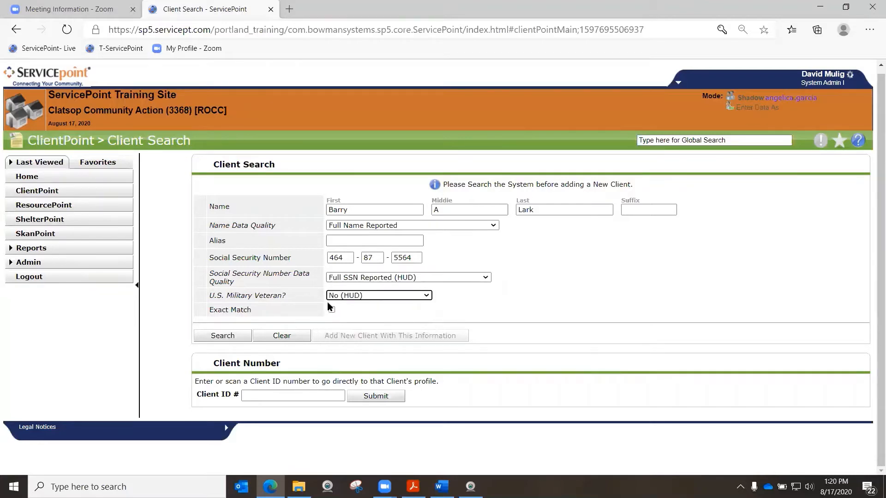
Reopen ClientPoint from the home dashboard for a blank client search and start entering the head of household's name
{"action": "left_click", "coordinate": [27, 176]}
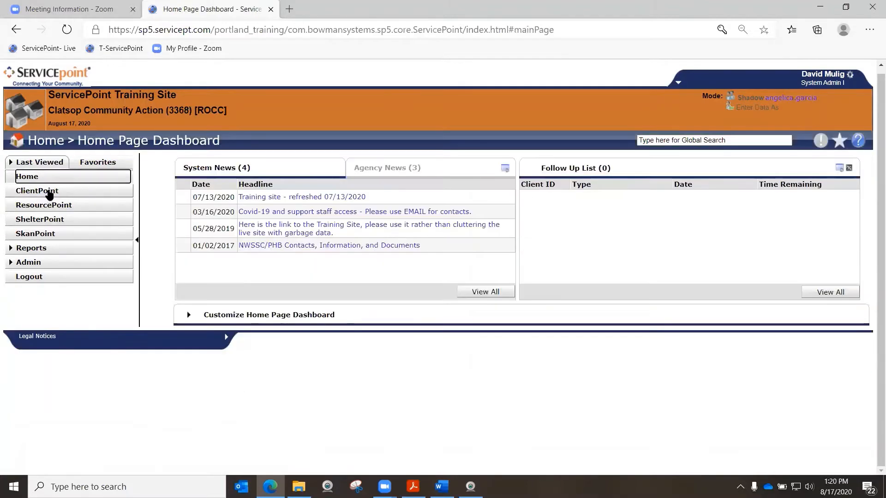
{"action": "left_click", "coordinate": [37, 190]}
{"action": "left_click", "coordinate": [341, 213]}
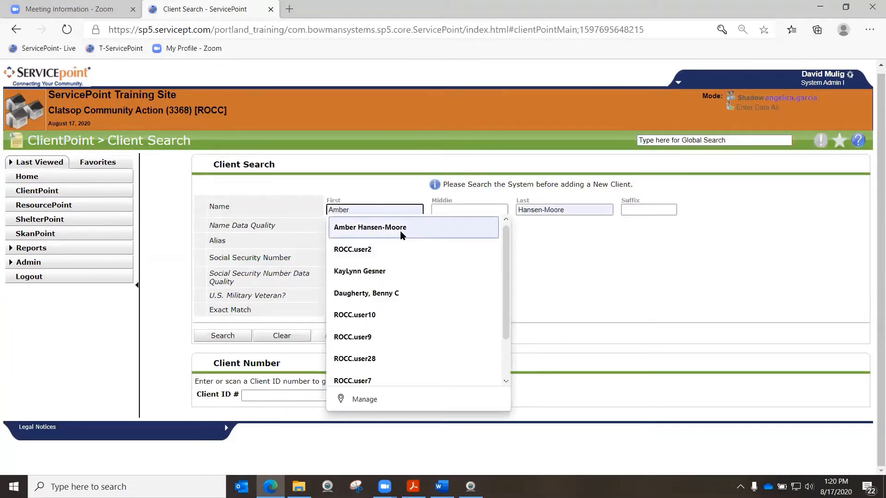
{"action": "type", "text": "barry"}
{"action": "key", "text": "Tab"}
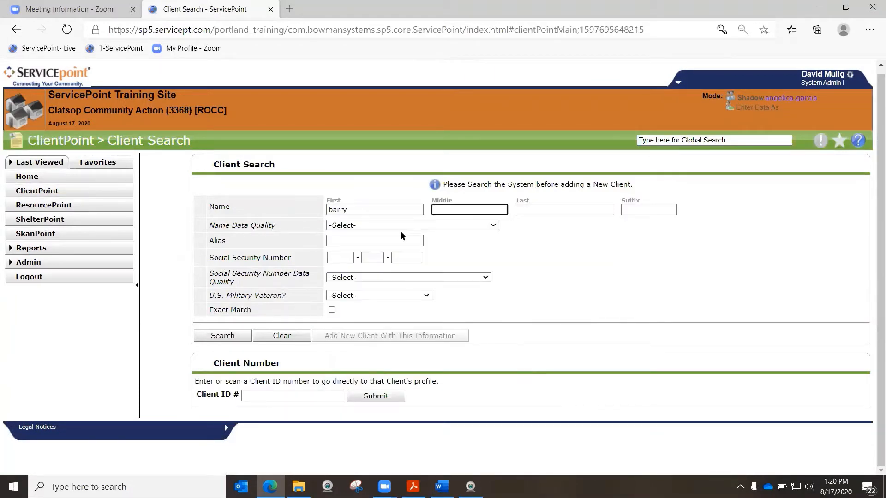
{"action": "type", "text": "Sq"}
{"action": "key", "text": "Tab"}
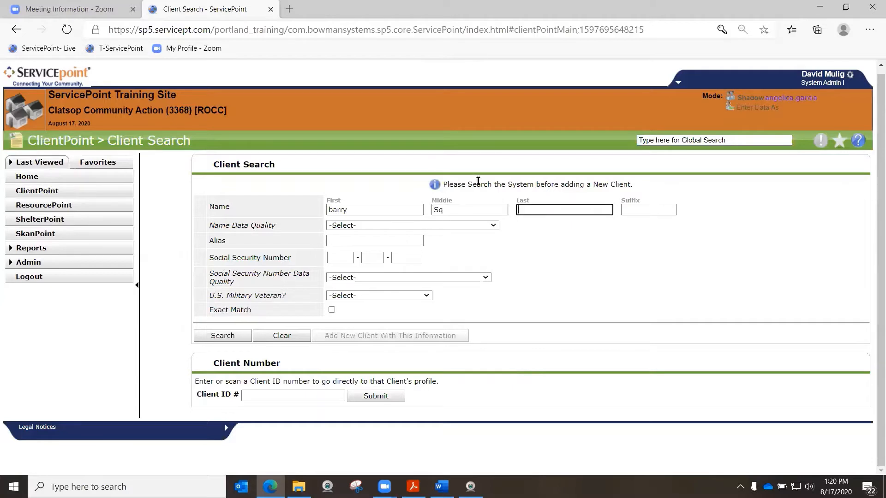
Correct the client's first and middle names, add the last name, and set Name Data Quality to Full Name Reported
{"action": "left_click_drag", "start_coordinate": [440, 211], "coordinate": [428, 202]}
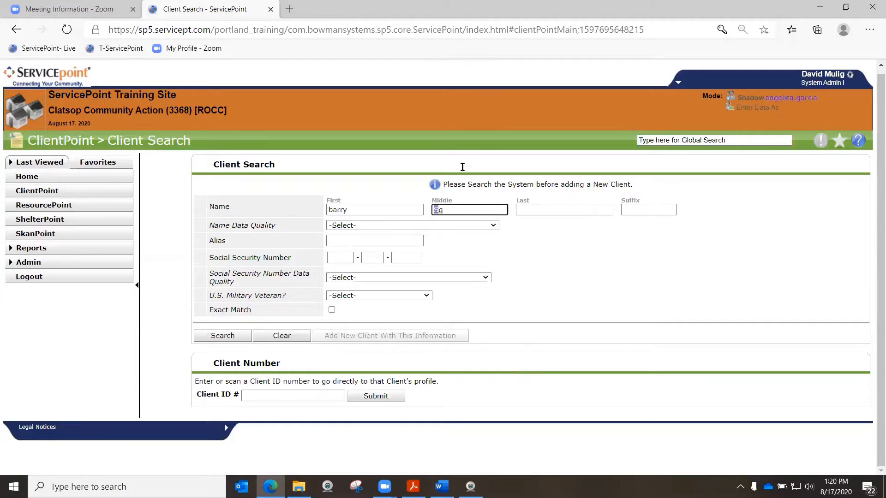
{"action": "double_click", "coordinate": [459, 209]}
{"action": "left_click_drag", "start_coordinate": [350, 212], "coordinate": [326, 211]}
{"action": "type", "text": "Bar"}
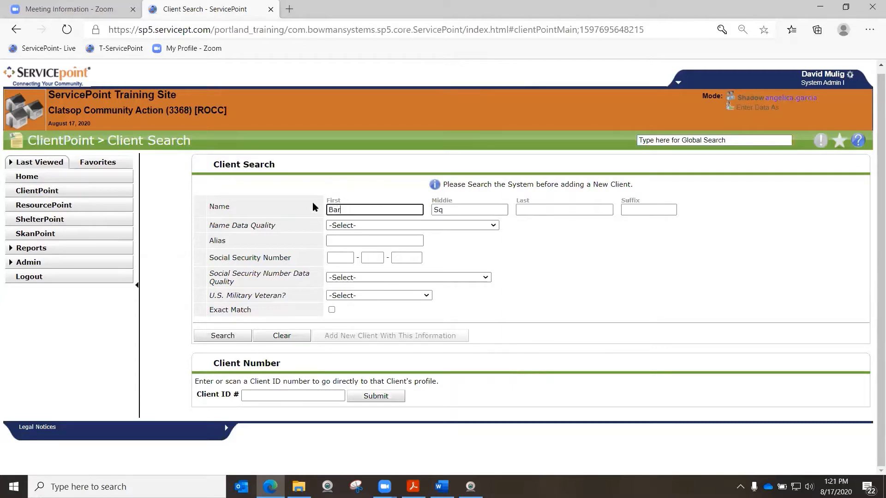
{"action": "type", "text": "ry"}
{"action": "key", "text": "Tab"}
{"action": "type", "text": "A"}
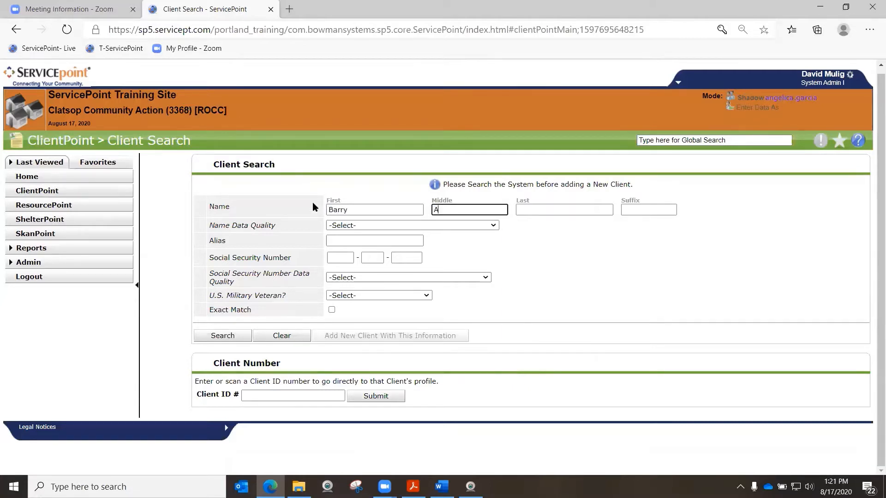
{"action": "key", "text": "Tab"}
{"action": "type", "text": "Lark"}
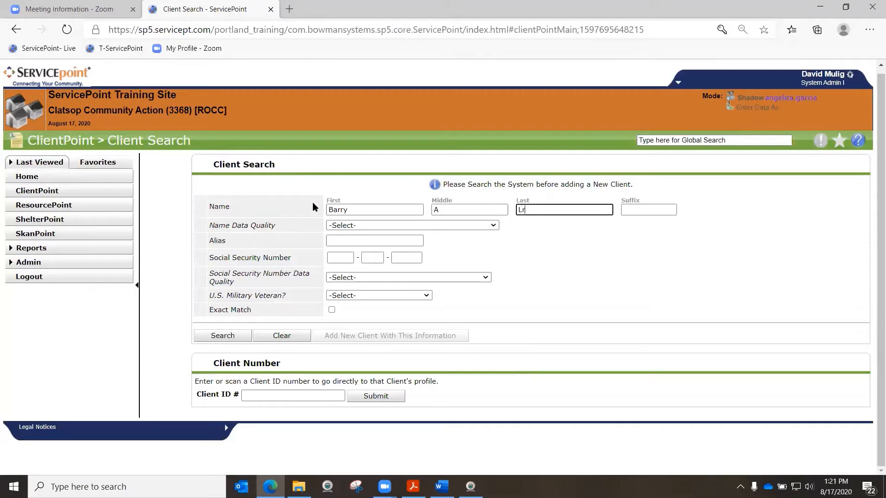
{"action": "left_click", "coordinate": [392, 225]}
{"action": "left_click", "coordinate": [398, 245]}
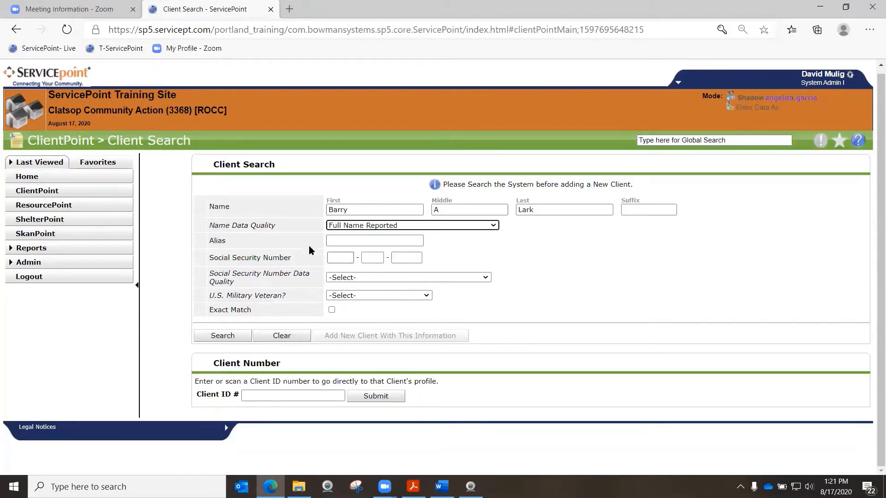
Fill in the head of household's Social Security number with data quality Full SSN Reported (HUD), and set U.S. Military Veteran to No (HUD)
{"action": "left_click", "coordinate": [343, 258]}
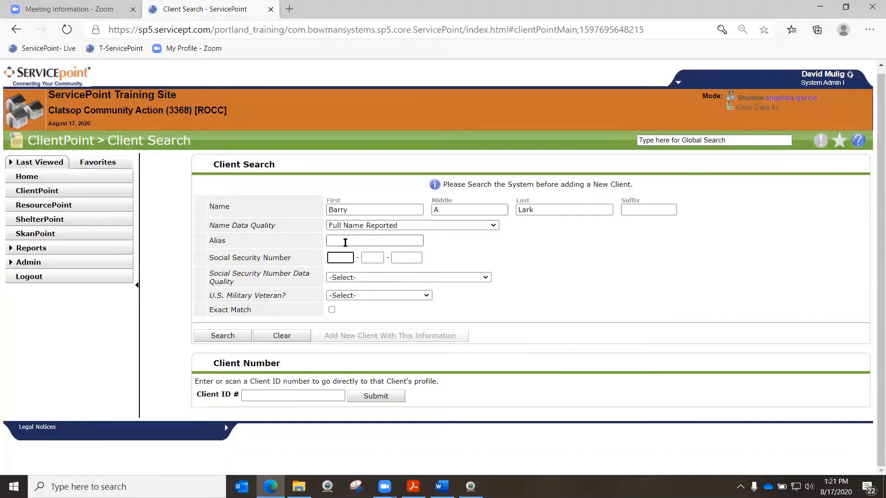
{"action": "type", "text": "464-55-7"}
{"action": "type", "text": "556"}
{"action": "left_click", "coordinate": [421, 278]}
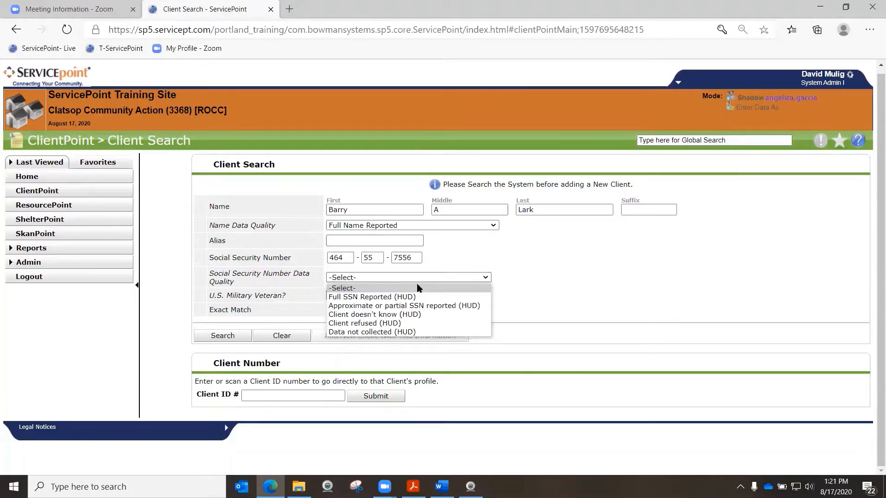
{"action": "left_click", "coordinate": [415, 297]}
{"action": "left_click", "coordinate": [361, 295]}
{"action": "left_click", "coordinate": [349, 323]}
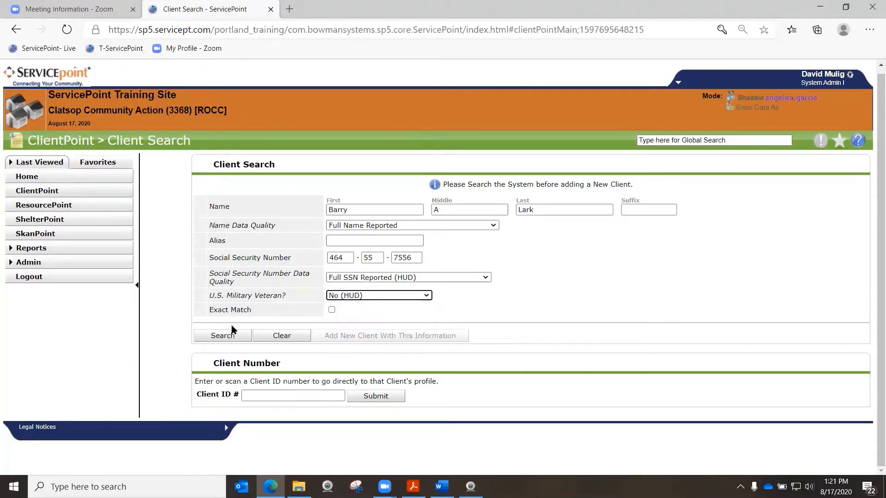
Search the system for the head of household and add them as a new client with the entered information
{"action": "left_click", "coordinate": [222, 336]}
{"action": "scroll", "coordinate": [579, 327], "scroll_direction": "down", "scroll_amount": 1}
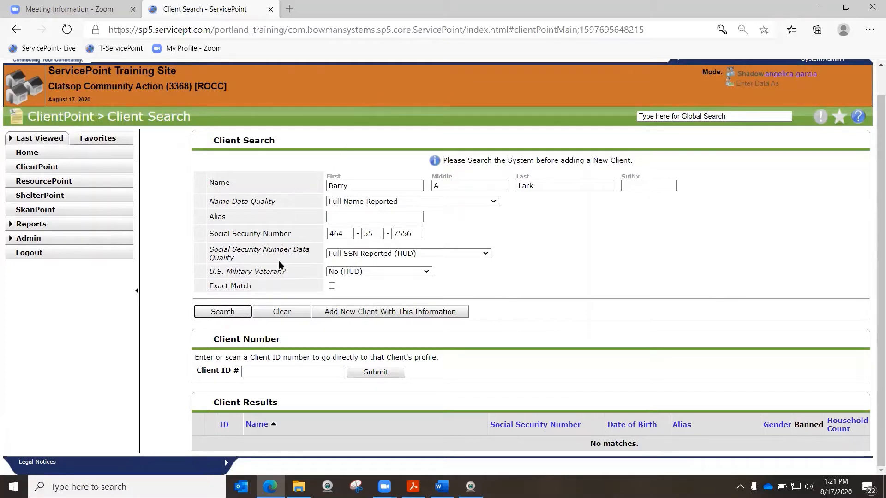
{"action": "left_click", "coordinate": [357, 313]}
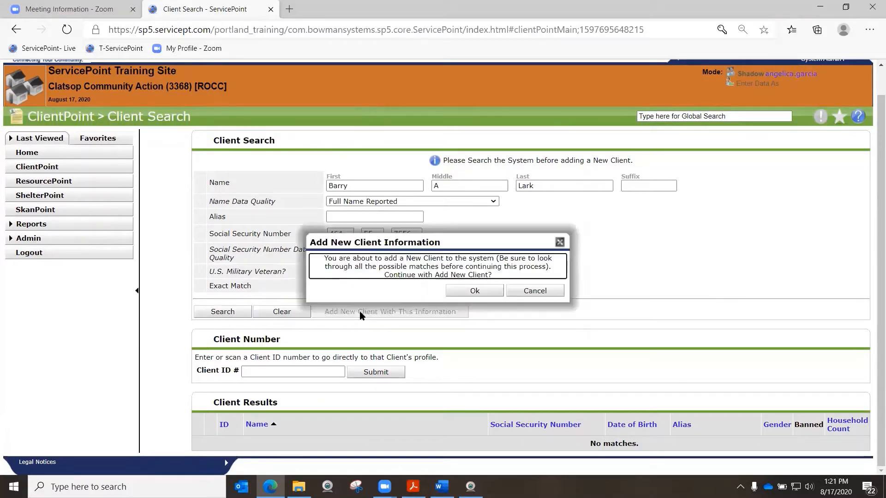
{"action": "left_click", "coordinate": [475, 294]}
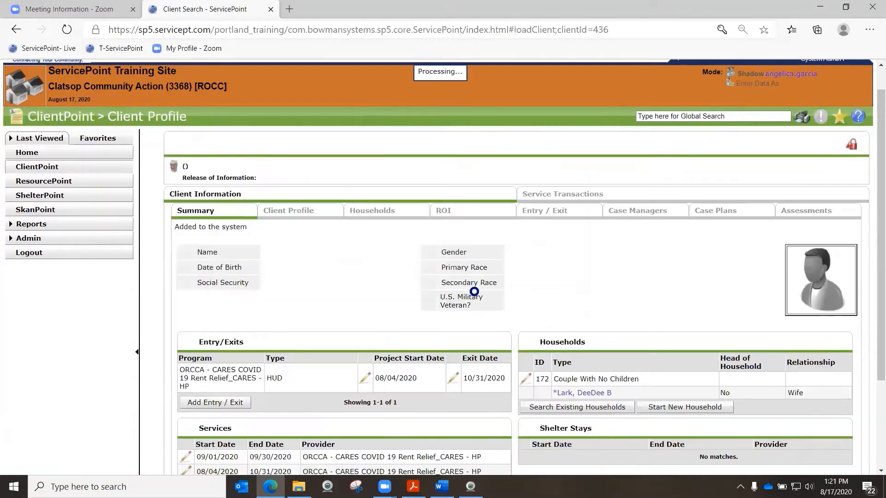
{"action": "scroll", "coordinate": [656, 271], "scroll_direction": "up", "scroll_amount": 3}
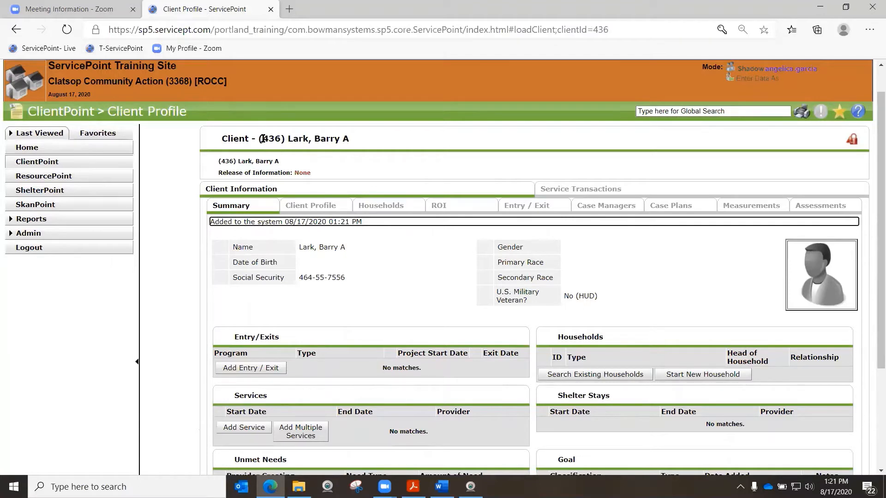
{"action": "left_click_drag", "start_coordinate": [262, 138], "coordinate": [283, 138]}
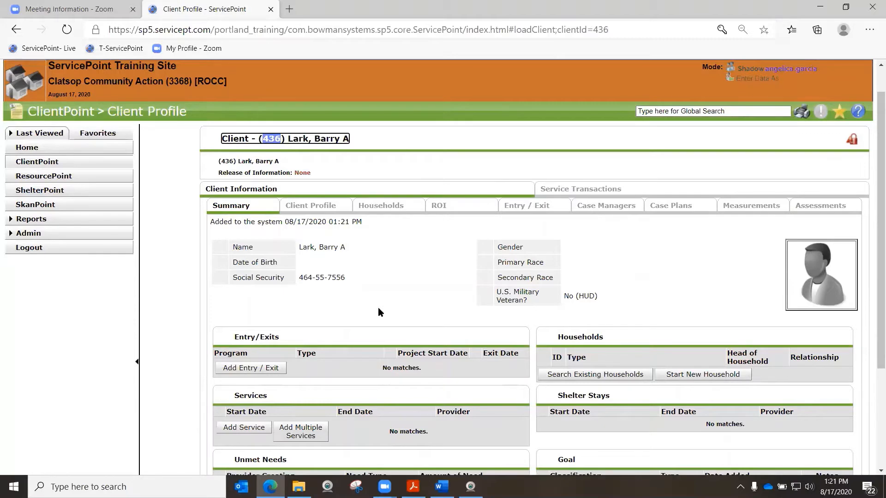
Switch to the workflow PDF in Adobe Acrobat Reader, review its Client Search and Add New Household steps, and return to the client profile
{"action": "left_click", "coordinate": [413, 486]}
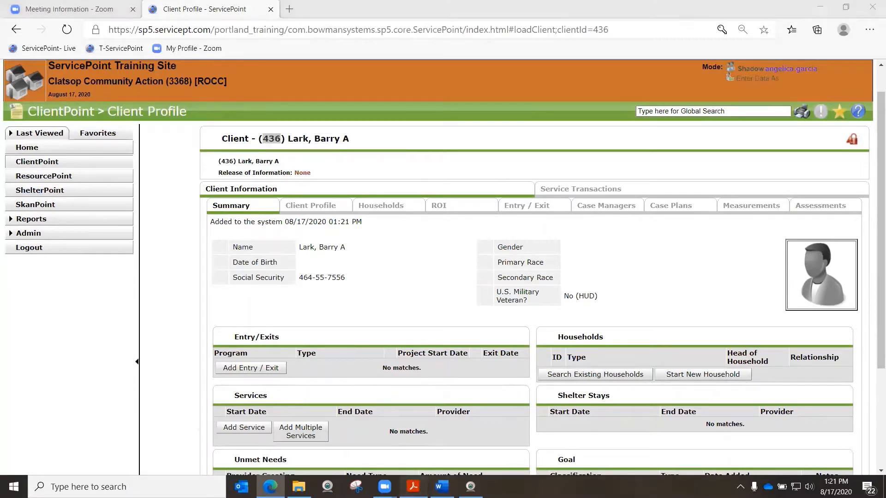
{"action": "left_click_drag", "start_coordinate": [105, 233], "coordinate": [201, 236]}
{"action": "left_click_drag", "start_coordinate": [591, 234], "coordinate": [669, 242]}
{"action": "left_click", "coordinate": [666, 253]}
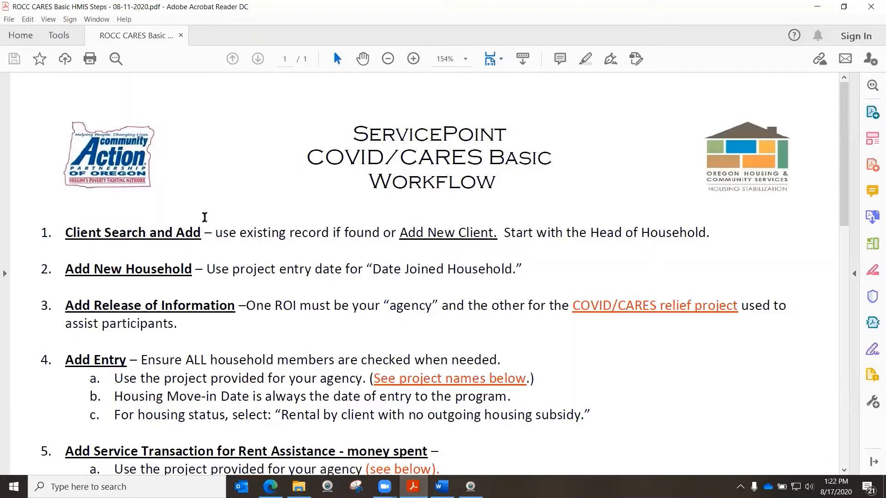
{"action": "left_click_drag", "start_coordinate": [95, 271], "coordinate": [152, 270]}
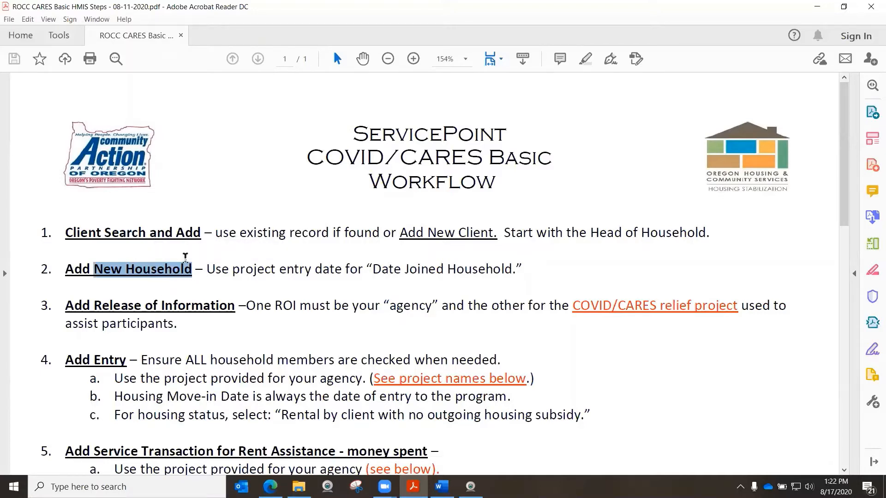
{"action": "left_click", "coordinate": [815, 8]}
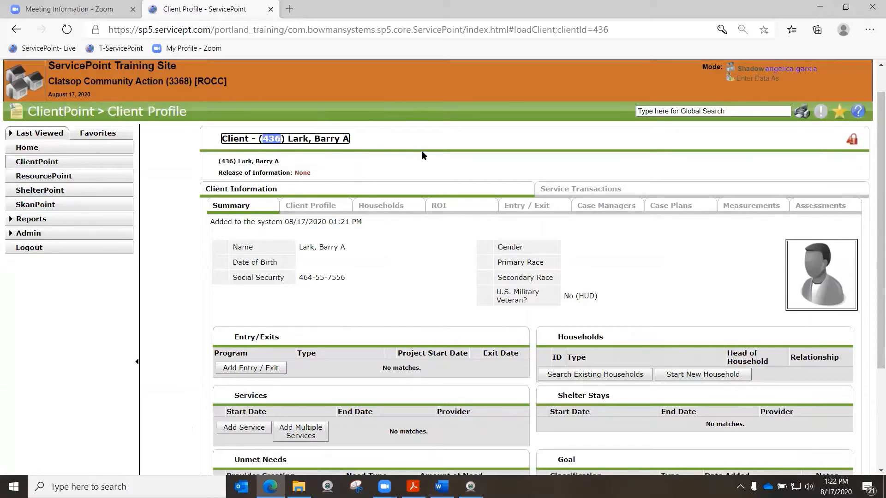
Start a new household from the client's profile with Household Type Couple With No Children
{"action": "scroll", "coordinate": [425, 151], "scroll_direction": "down", "scroll_amount": 2}
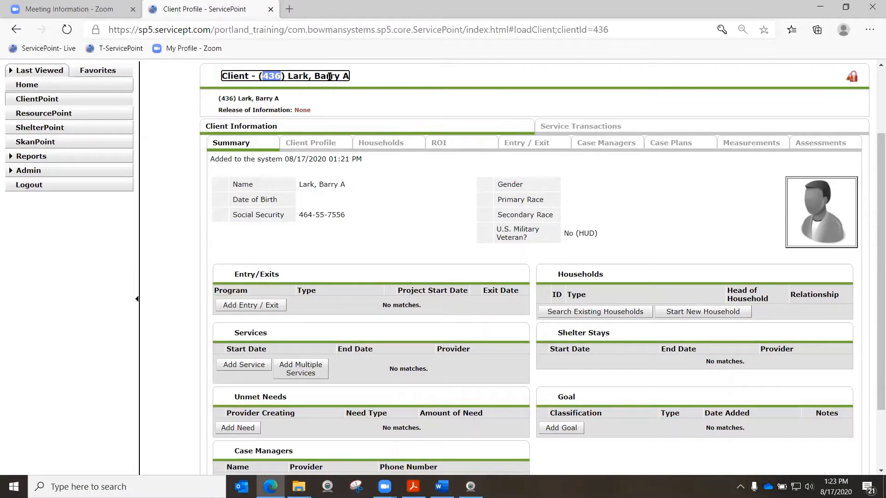
{"action": "left_click", "coordinate": [697, 313]}
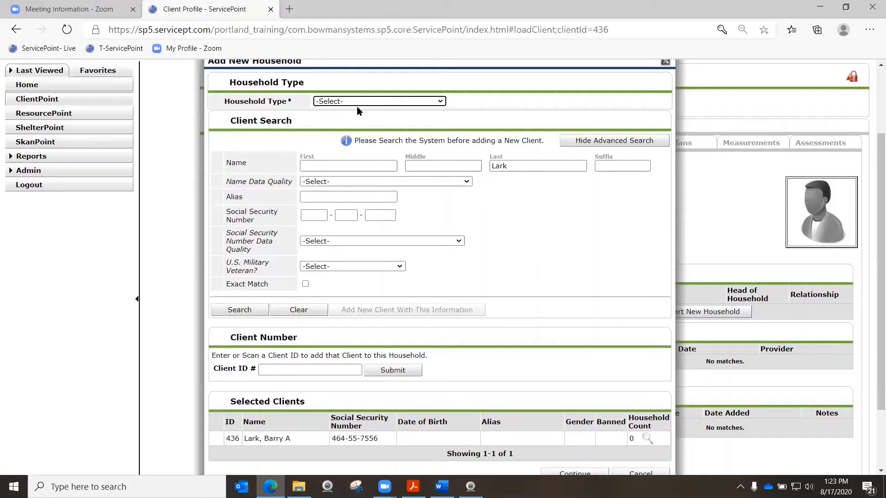
{"action": "left_click", "coordinate": [442, 102]}
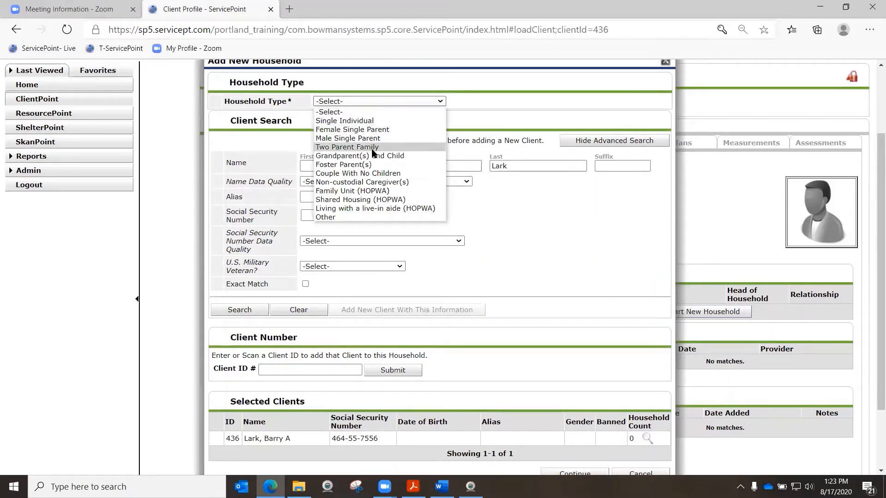
{"action": "left_click", "coordinate": [361, 174]}
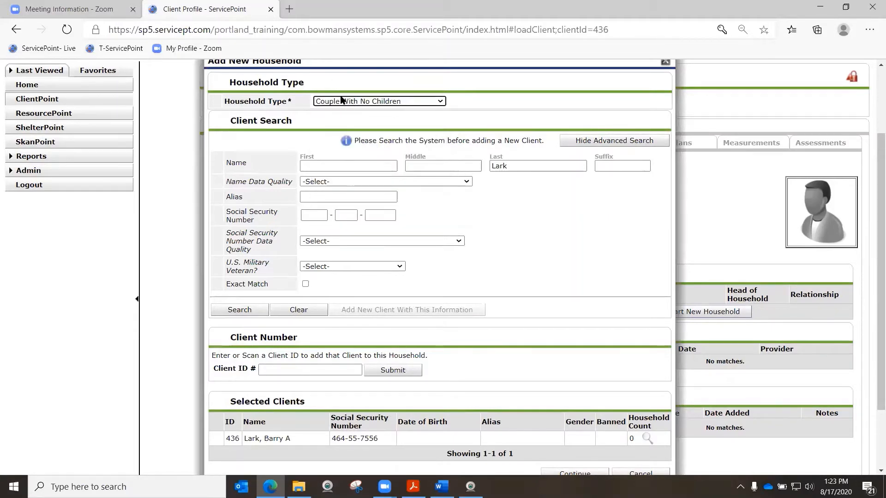
Enter the second household member's first, middle and last name, and set Name Data Quality to Full Name Reported
{"action": "left_click", "coordinate": [313, 164]}
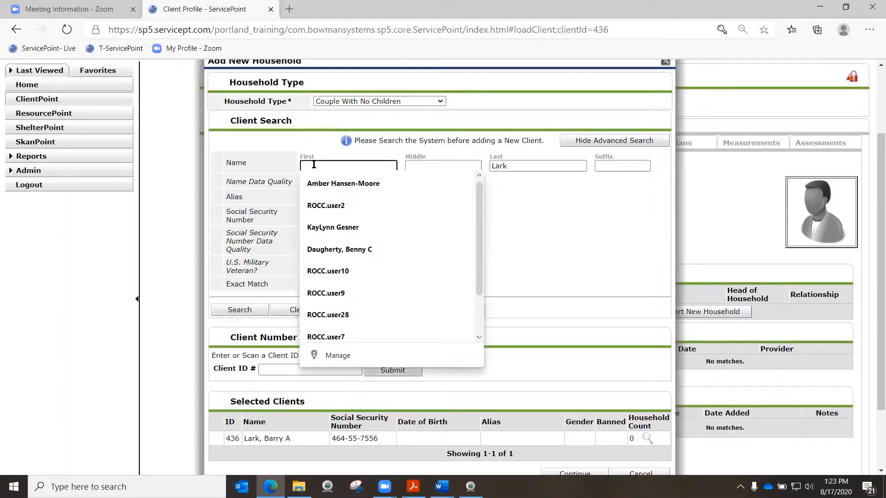
{"action": "type", "text": "DeeDee"}
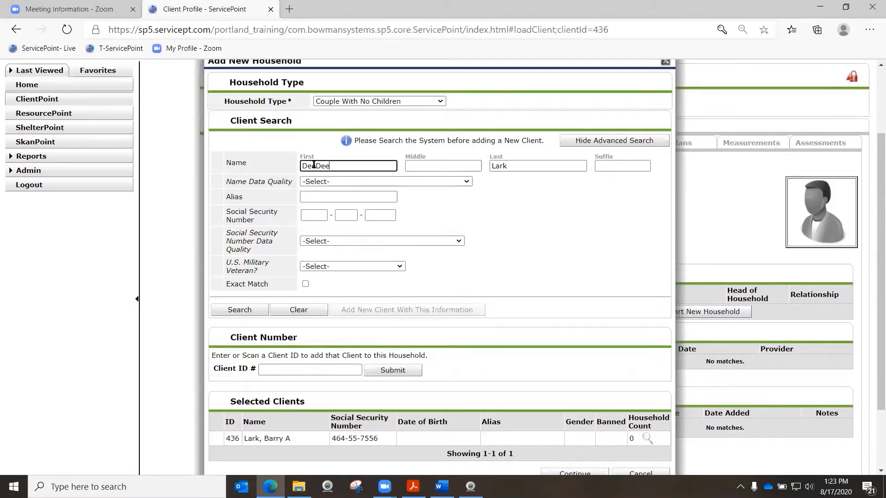
{"action": "key", "text": "Tab"}
{"action": "type", "text": "B"}
{"action": "key", "text": "Tab"}
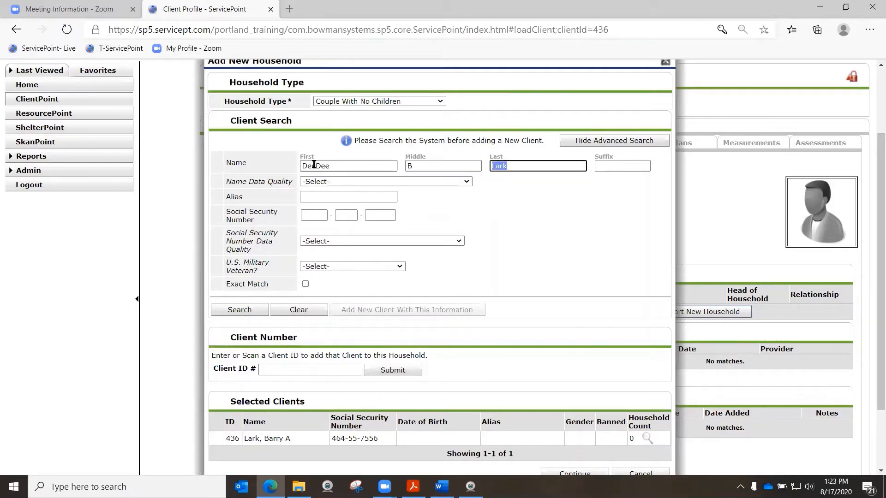
{"action": "type", "text": "Lark"}
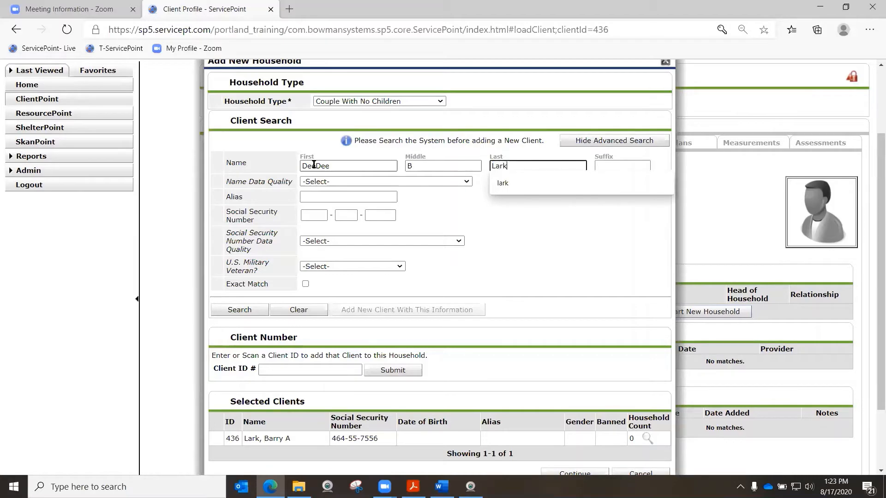
{"action": "key", "text": "Tab"}
{"action": "scroll", "coordinate": [345, 177], "scroll_direction": "up", "scroll_amount": 2}
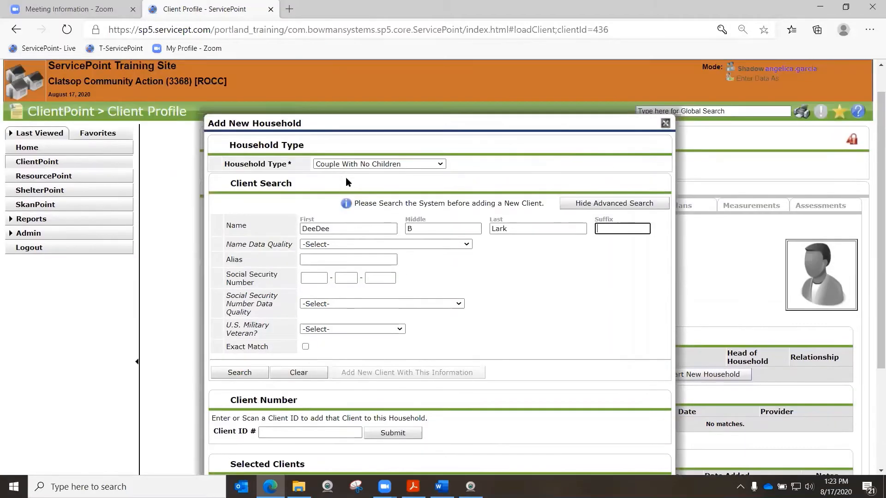
{"action": "left_click", "coordinate": [396, 242]}
{"action": "left_click", "coordinate": [396, 268]}
Enter the second member's Social Security number with data quality Full SSN Reported (HUD), and set U.S. Military Veteran to No (HUD)
{"action": "scroll", "coordinate": [396, 268], "scroll_direction": "down", "scroll_amount": 2}
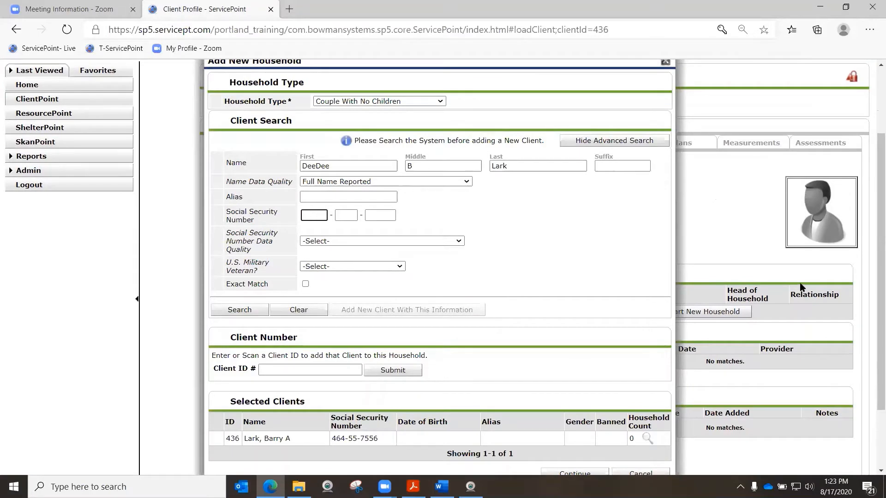
{"action": "type", "text": "435-"}
{"action": "type", "text": "85-"}
{"action": "type", "text": "7925"}
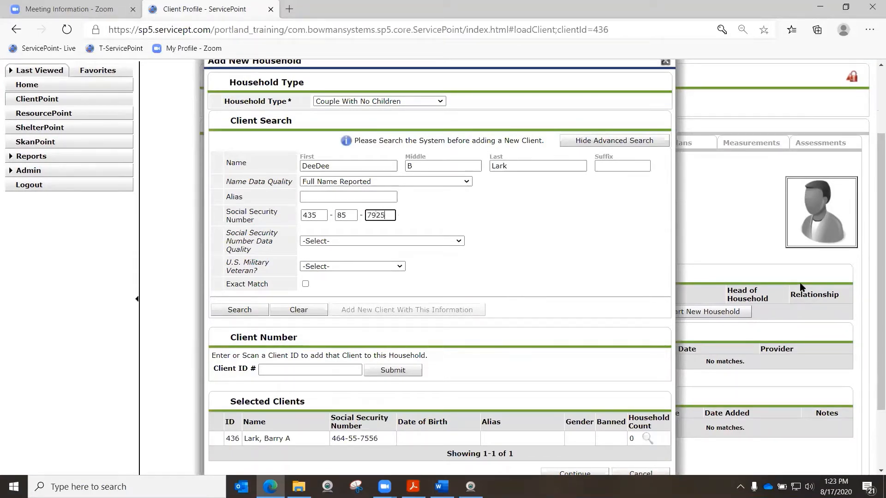
{"action": "scroll", "coordinate": [821, 300], "scroll_direction": "up", "scroll_amount": 2}
{"action": "left_click", "coordinate": [443, 304]}
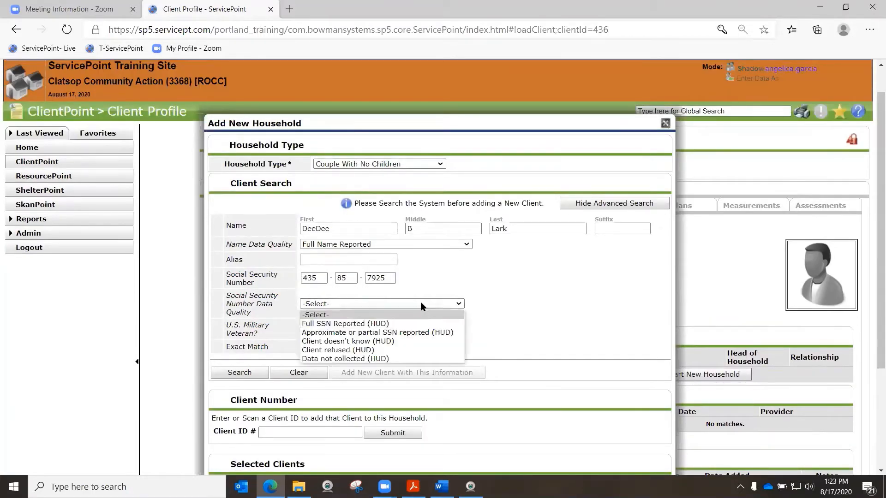
{"action": "left_click", "coordinate": [351, 323]}
{"action": "left_click", "coordinate": [355, 329]}
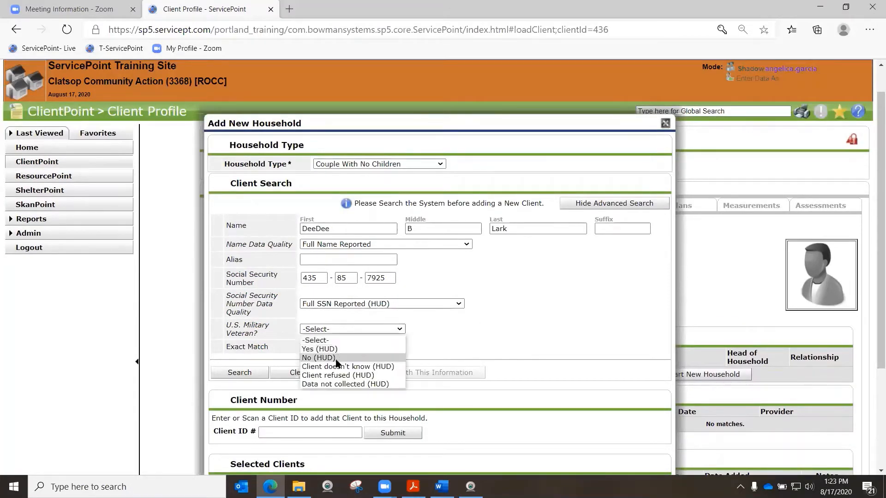
{"action": "left_click", "coordinate": [318, 357]}
Search for the second household member and add them as a new client to the selected clients
{"action": "scroll", "coordinate": [444, 316], "scroll_direction": "down", "scroll_amount": 3}
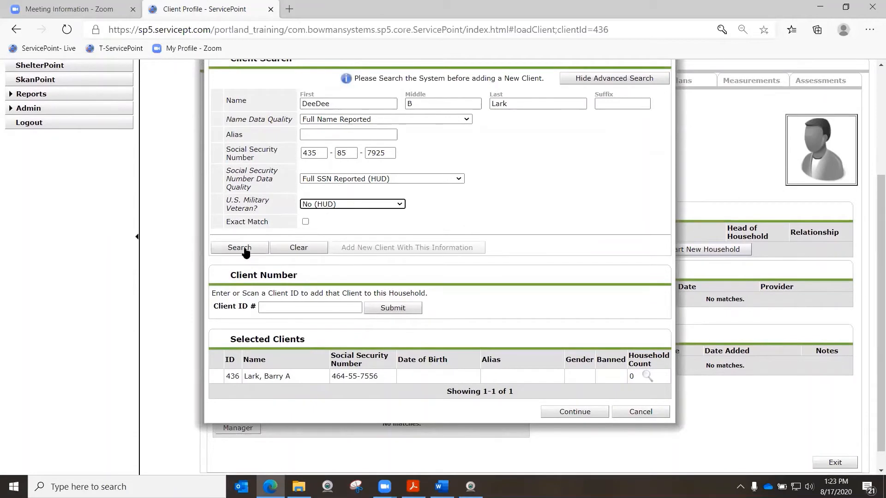
{"action": "left_click", "coordinate": [245, 249]}
{"action": "scroll", "coordinate": [253, 260], "scroll_direction": "down", "scroll_amount": 1}
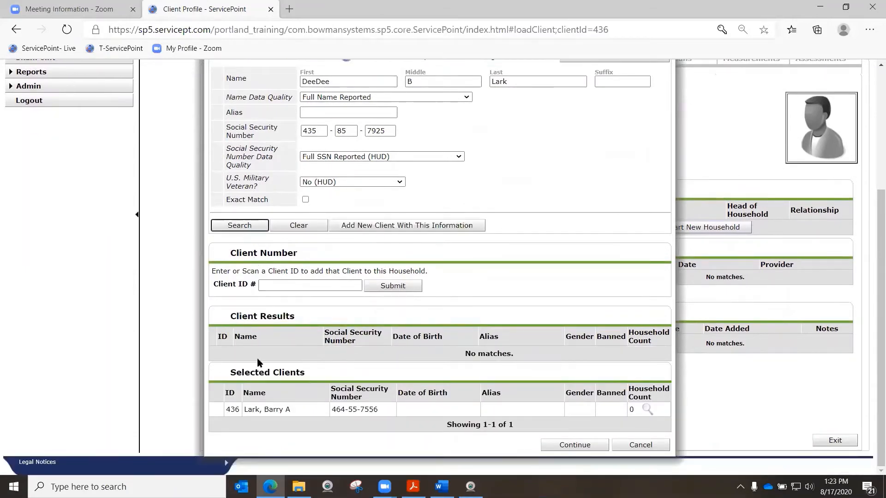
{"action": "left_click_drag", "start_coordinate": [228, 325], "coordinate": [290, 321]}
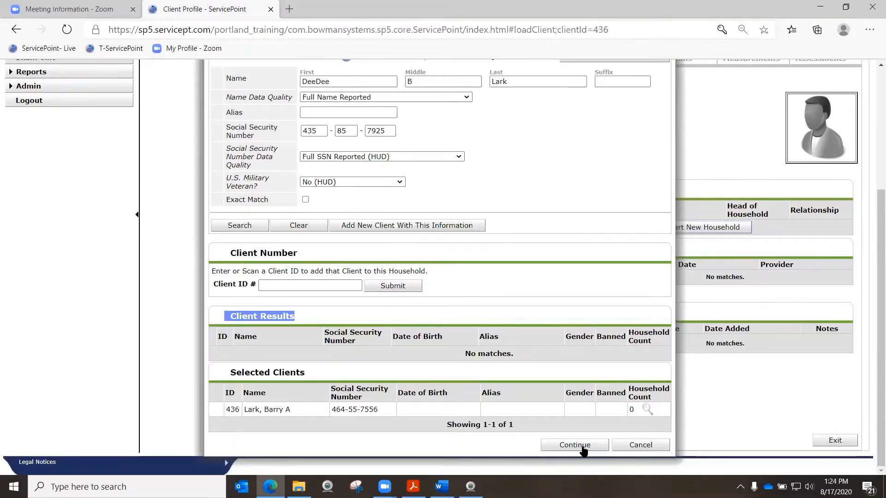
{"action": "left_click", "coordinate": [389, 226]}
{"action": "left_click", "coordinate": [470, 291]}
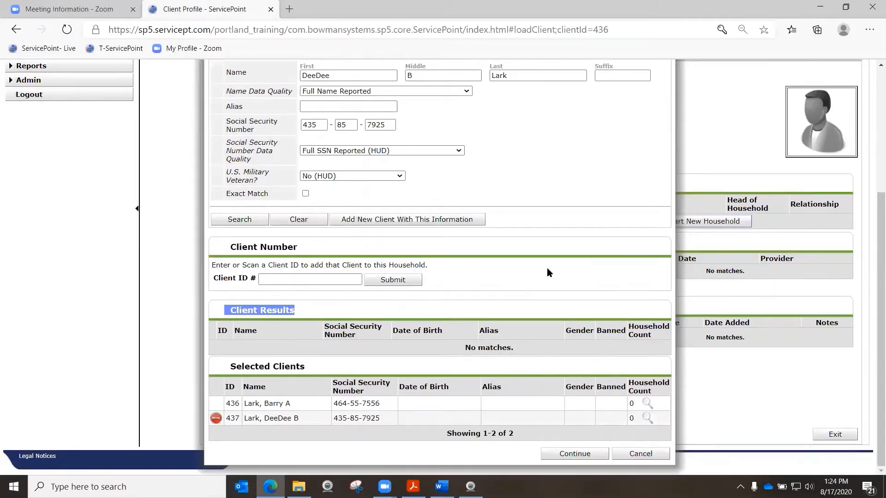
Continue to the household information and set Head of Household to Yes for the first member
{"action": "left_click", "coordinate": [575, 455]}
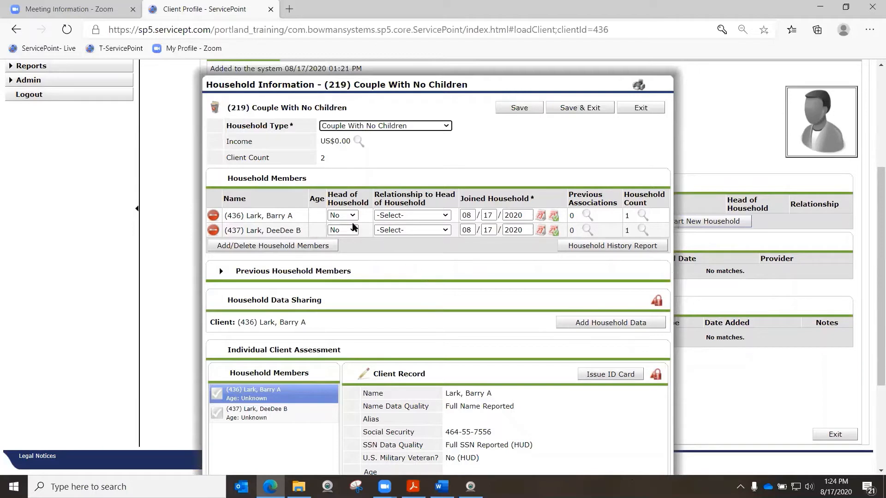
{"action": "left_click", "coordinate": [342, 215]}
{"action": "left_click", "coordinate": [342, 230]}
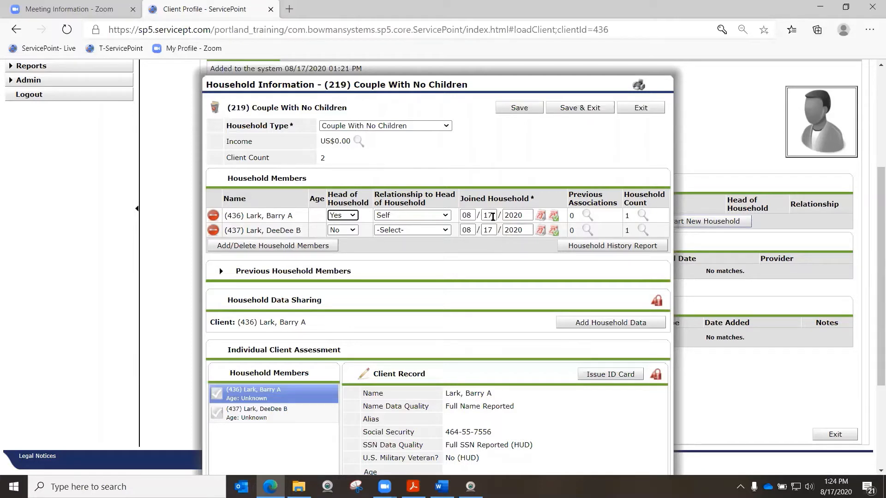
Change the day of the head of household's Joined Household date to 14, and reset it to 17
{"action": "double_click", "coordinate": [492, 215]}
{"action": "type", "text": "14"}
{"action": "left_click_drag", "start_coordinate": [488, 214], "coordinate": [493, 213]}
{"action": "type", "text": "7"}
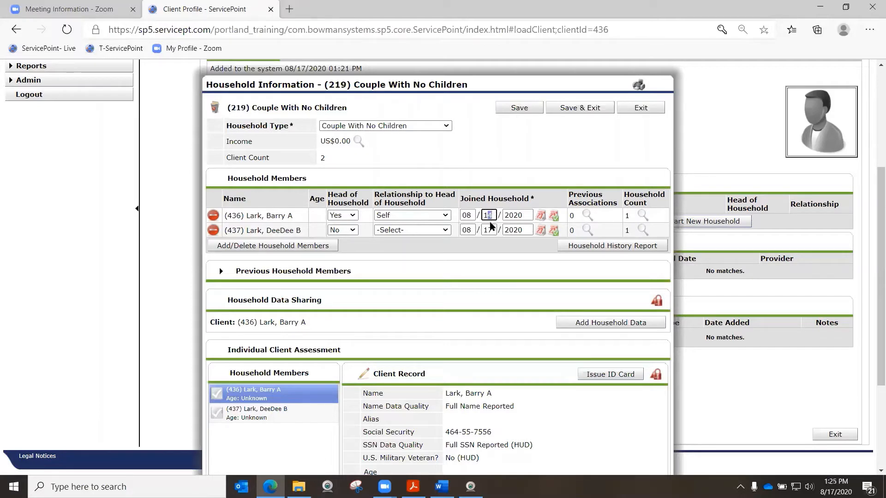
{"action": "key", "text": "Tab"}
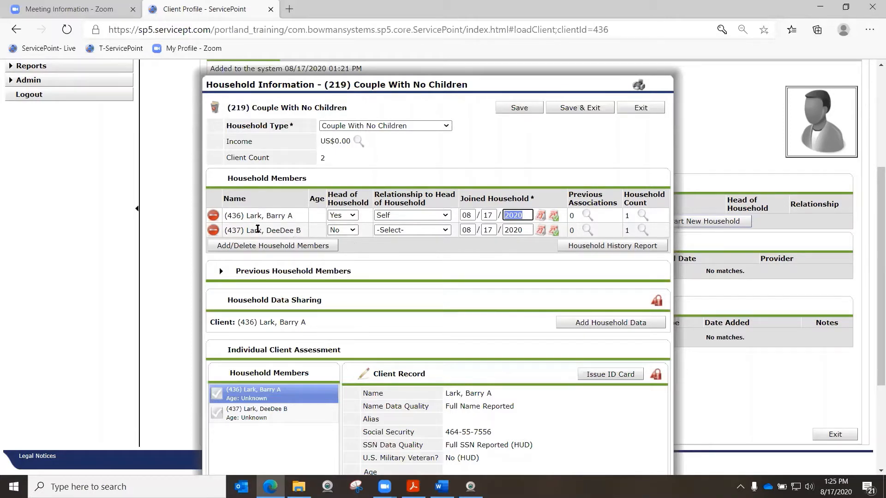
Set the second member's Relationship to Head of Household to Wife
{"action": "left_click", "coordinate": [423, 232]}
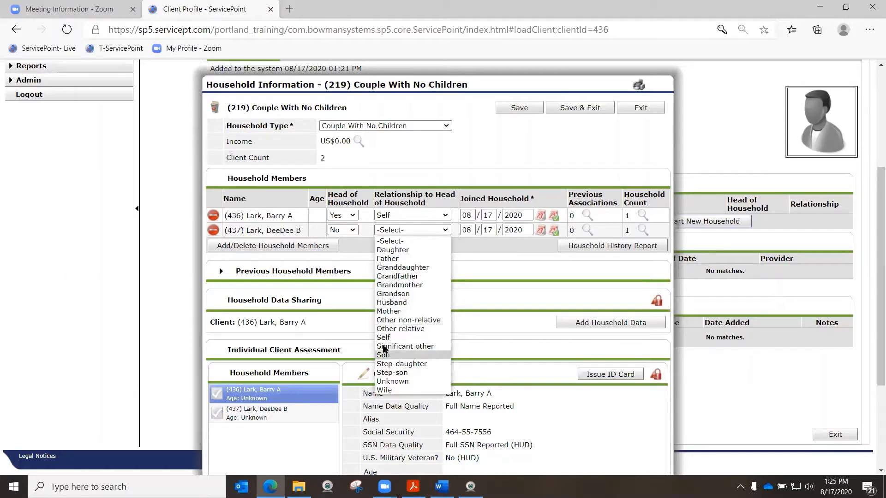
{"action": "left_click", "coordinate": [392, 390]}
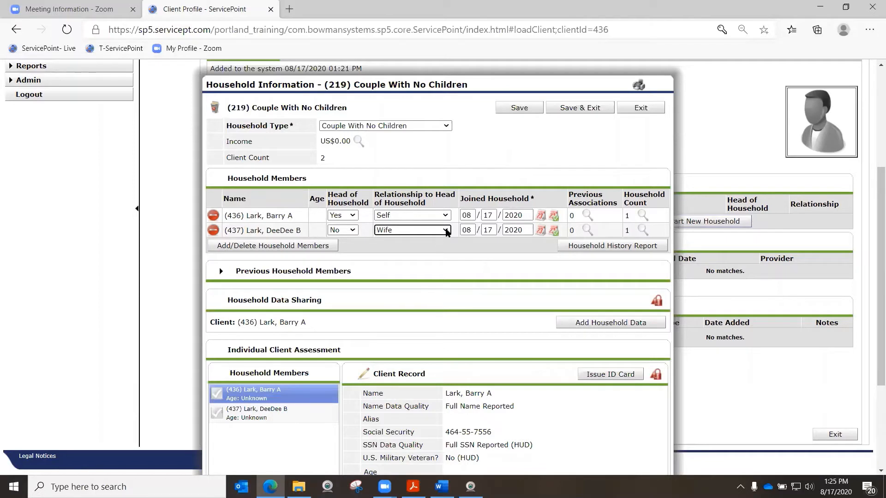
Save the household information and exit to the head of household's client profile
{"action": "left_click", "coordinate": [441, 230]}
{"action": "left_click", "coordinate": [435, 178]}
{"action": "left_click", "coordinate": [581, 107]}
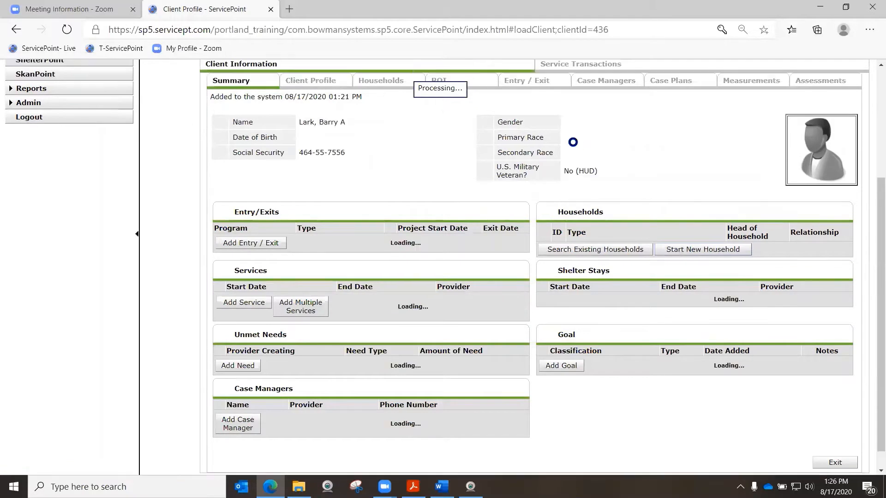
{"action": "scroll", "coordinate": [649, 222], "scroll_direction": "up", "scroll_amount": 2}
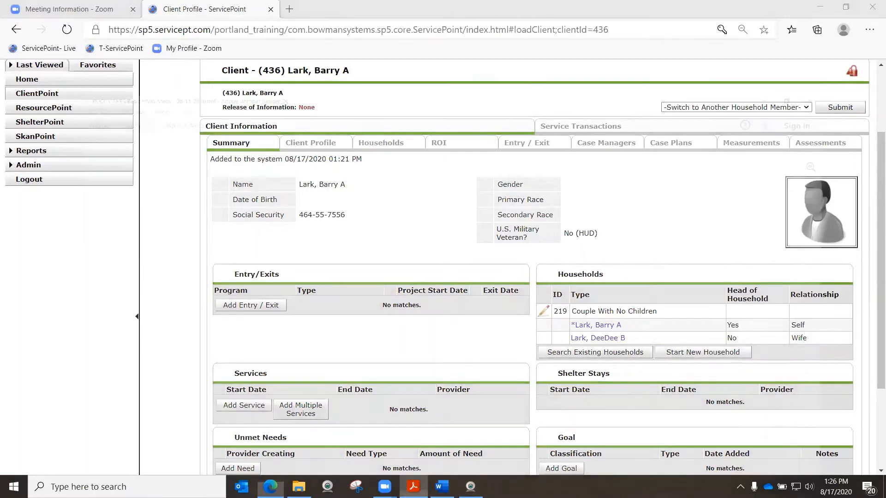
Switch to Acrobat Reader, highlight "Release of Information" in step 3 of the workflow document, and return to ServicePoint
{"action": "left_click", "coordinate": [412, 486]}
{"action": "left_click_drag", "start_coordinate": [93, 306], "coordinate": [235, 306]}
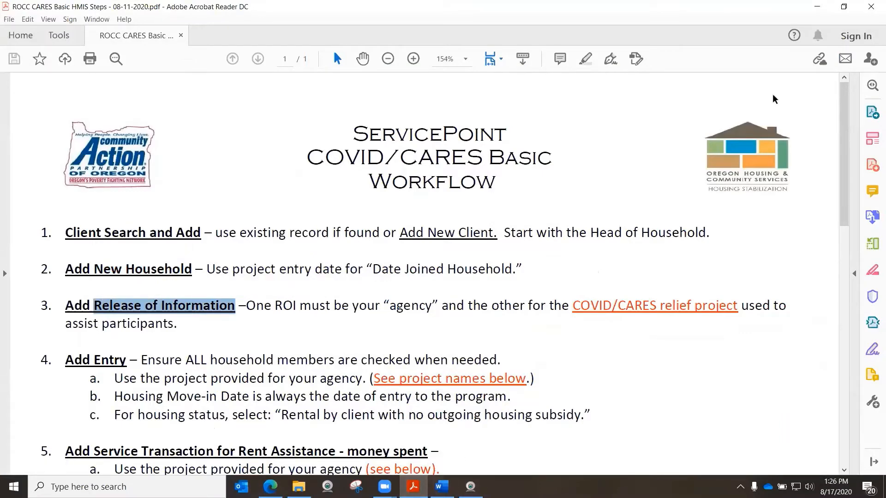
{"action": "left_click", "coordinate": [817, 6]}
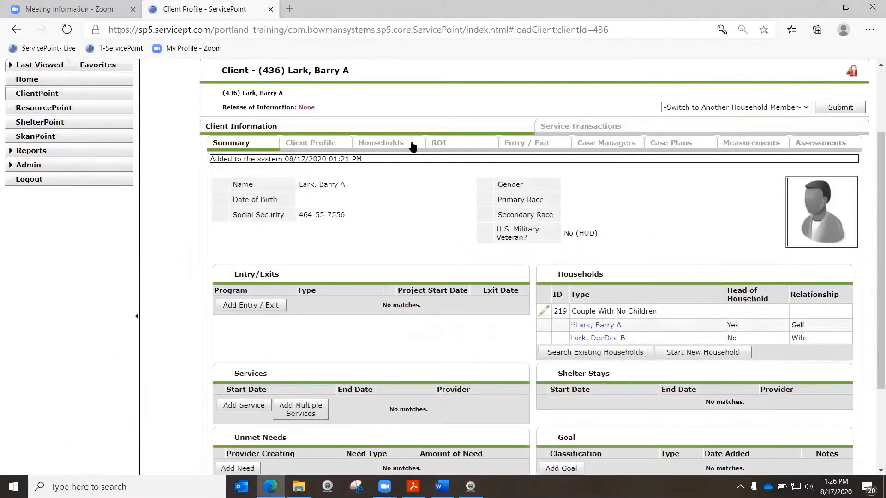
Start a new Release of Information for the head of household and include all members of the Couple With No Children household
{"action": "left_click", "coordinate": [440, 146]}
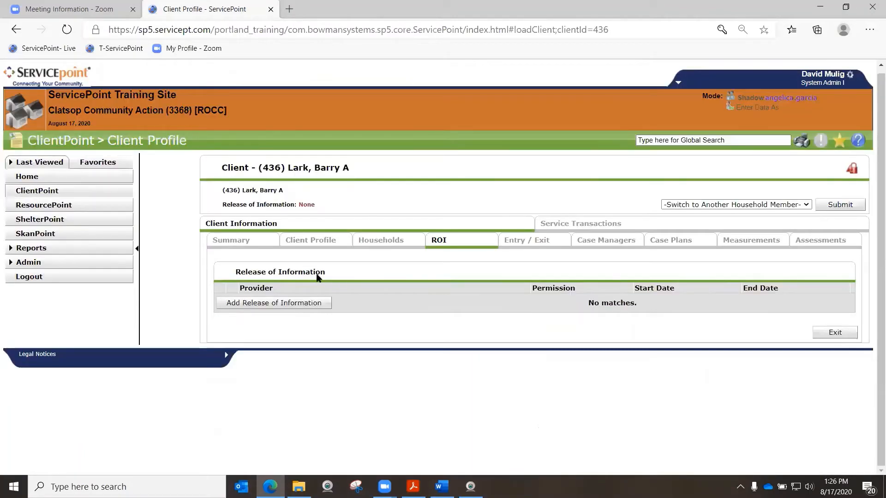
{"action": "left_click", "coordinate": [261, 305]}
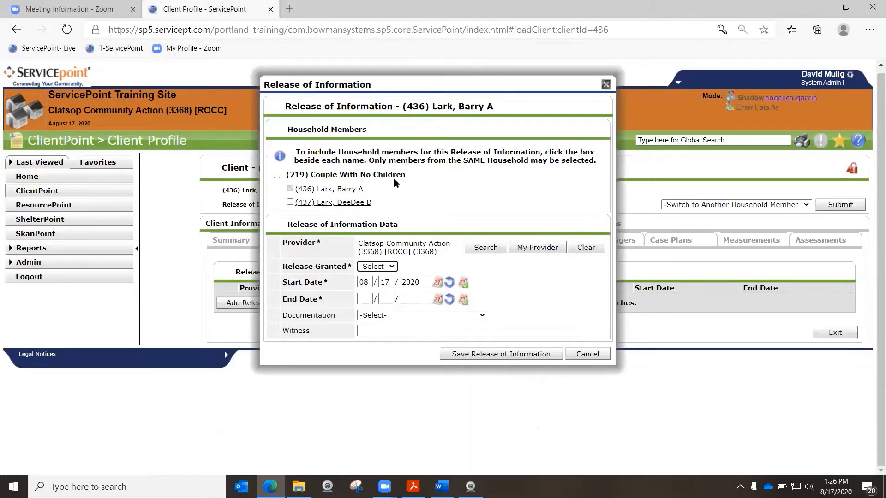
{"action": "left_click", "coordinate": [276, 175]}
{"action": "left_click_drag", "start_coordinate": [288, 240], "coordinate": [313, 246]}
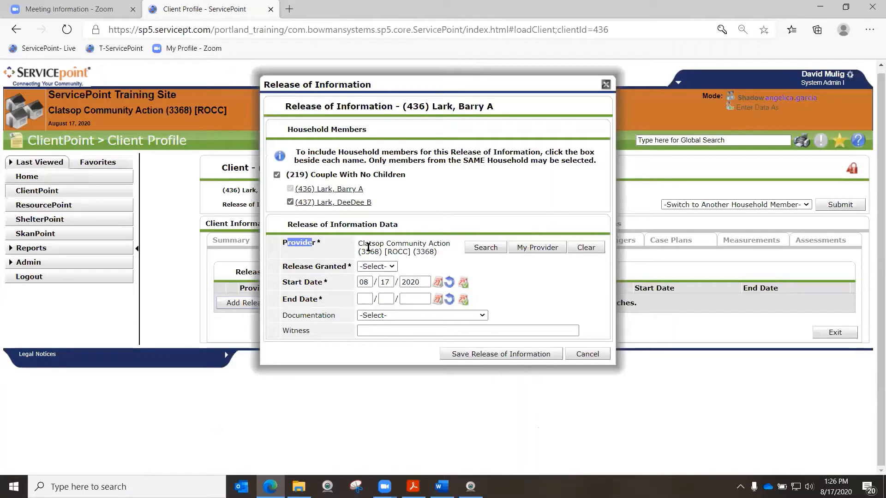
{"action": "left_click", "coordinate": [415, 245]}
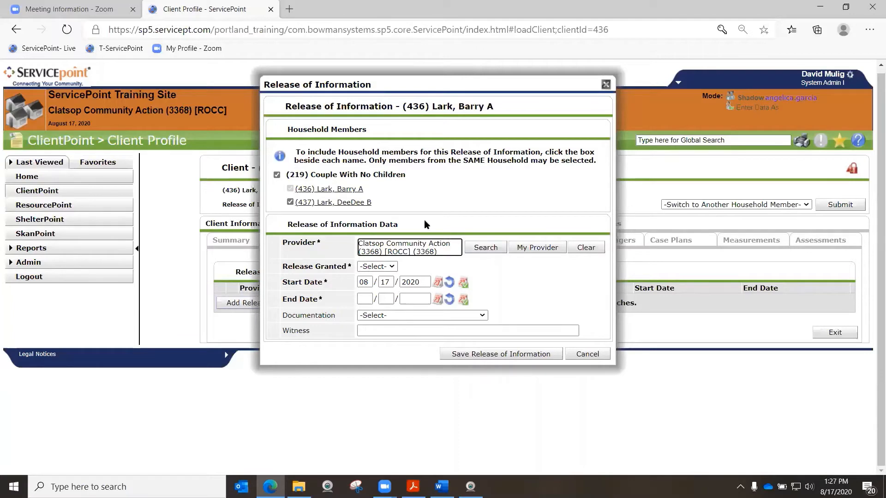
Open the provider search for the release and view the profile of CCA - CARES COVID 19 Rent Relief_CARES - HP
{"action": "left_click", "coordinate": [486, 249]}
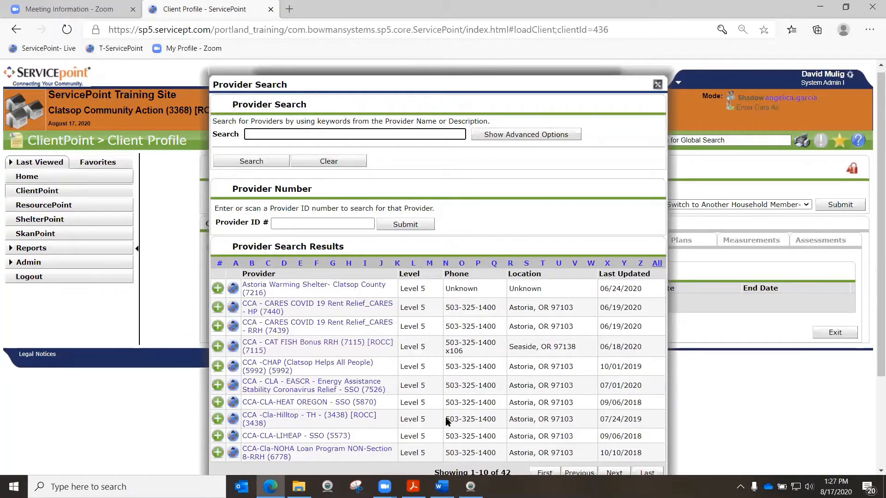
{"action": "scroll", "coordinate": [497, 231], "scroll_direction": "down", "scroll_amount": 2}
{"action": "scroll", "coordinate": [497, 234], "scroll_direction": "up", "scroll_amount": 2}
{"action": "left_click", "coordinate": [285, 134]}
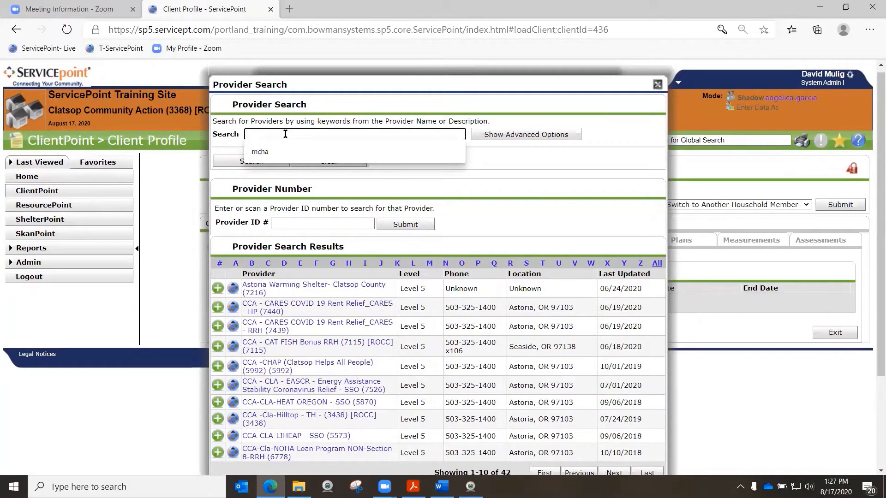
{"action": "left_click", "coordinate": [249, 308]}
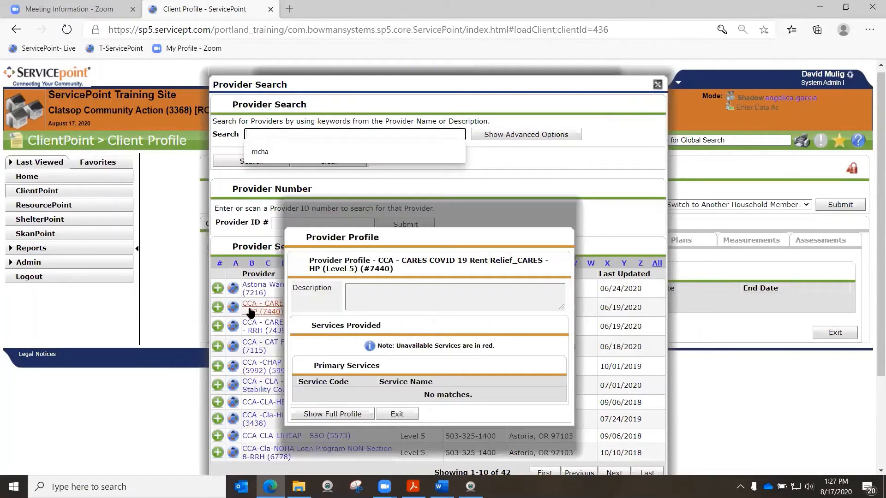
{"action": "left_click", "coordinate": [409, 414]}
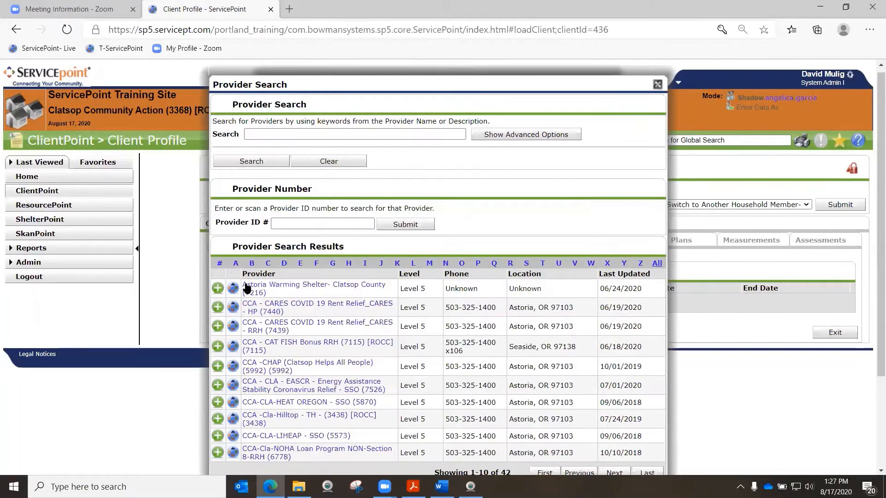
Search the providers for "care" and add CCA - CARES COVID 19 Rent Relief_CARES - HP to the release's providers
{"action": "left_click", "coordinate": [254, 134]}
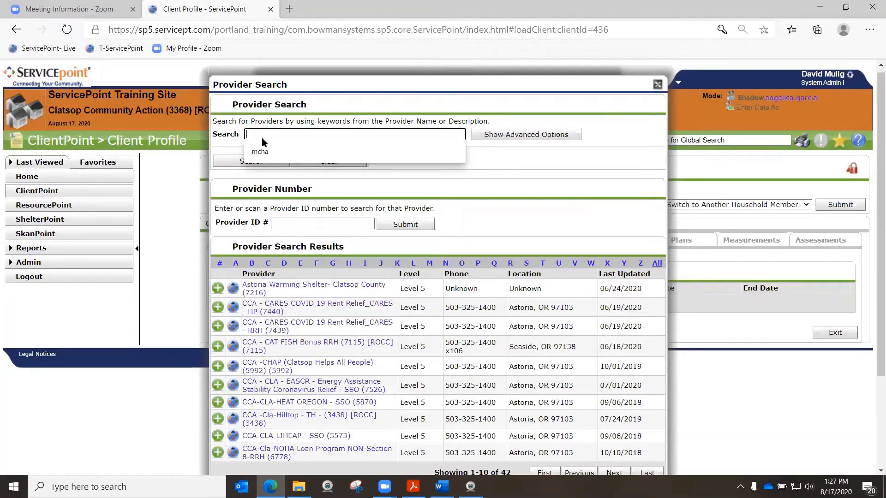
{"action": "type", "text": "care"}
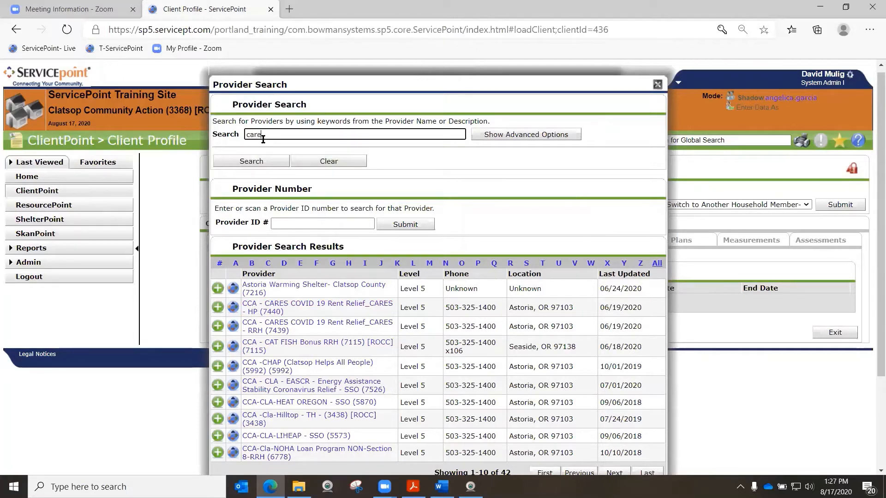
{"action": "key", "text": "Return"}
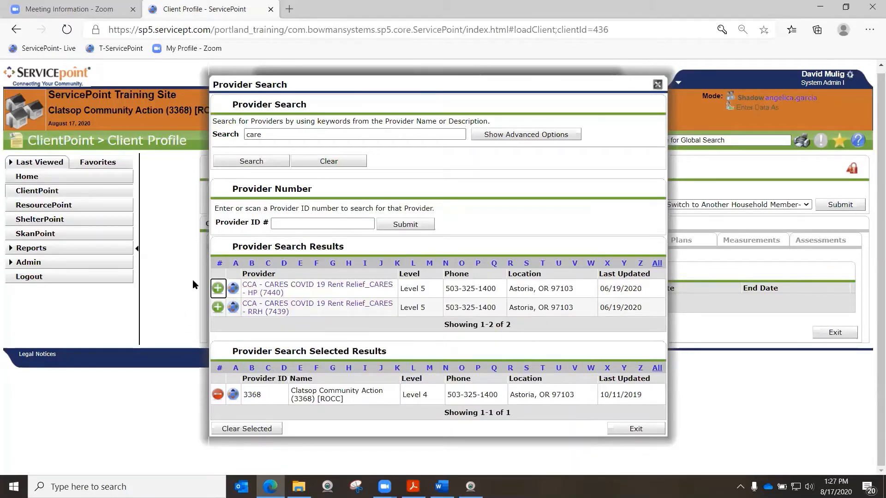
{"action": "mouse_move", "coordinate": [253, 298]}
{"action": "left_click", "coordinate": [216, 288]}
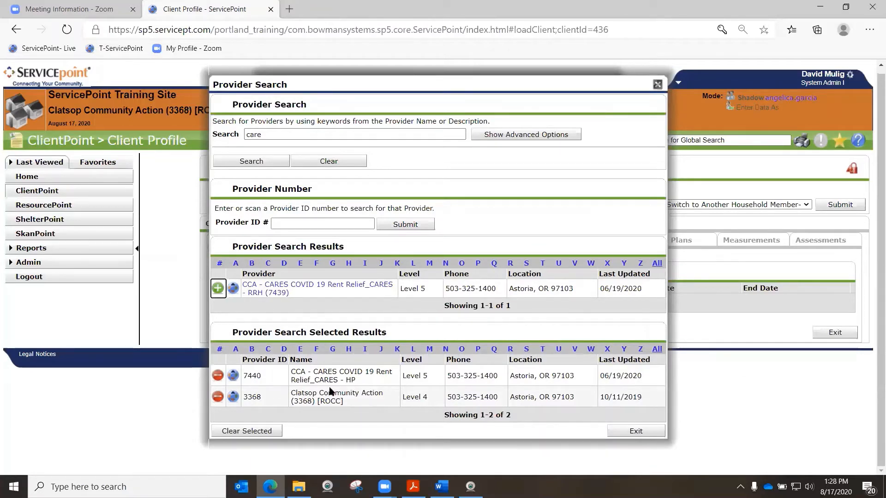
{"action": "left_click", "coordinate": [640, 433]}
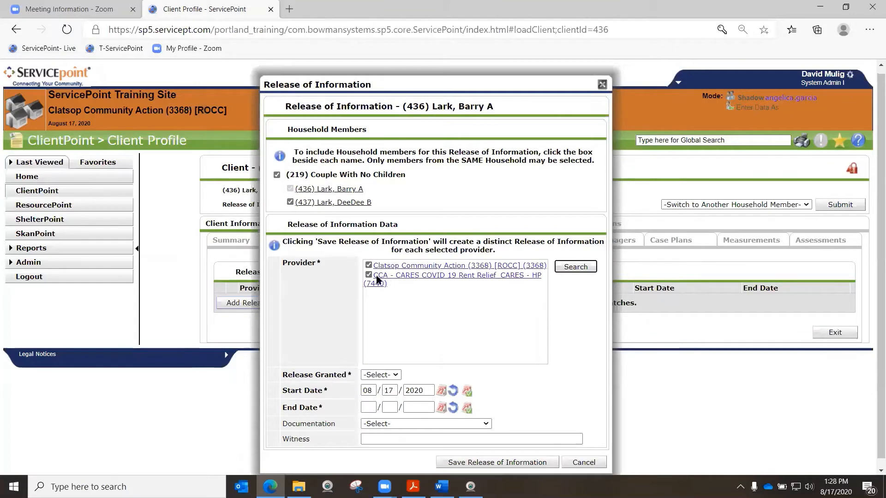
Set Release Granted to Yes and the release's End Date to 08/17/2027
{"action": "scroll", "coordinate": [388, 286], "scroll_direction": "down", "scroll_amount": 1}
{"action": "left_click", "coordinate": [392, 367]}
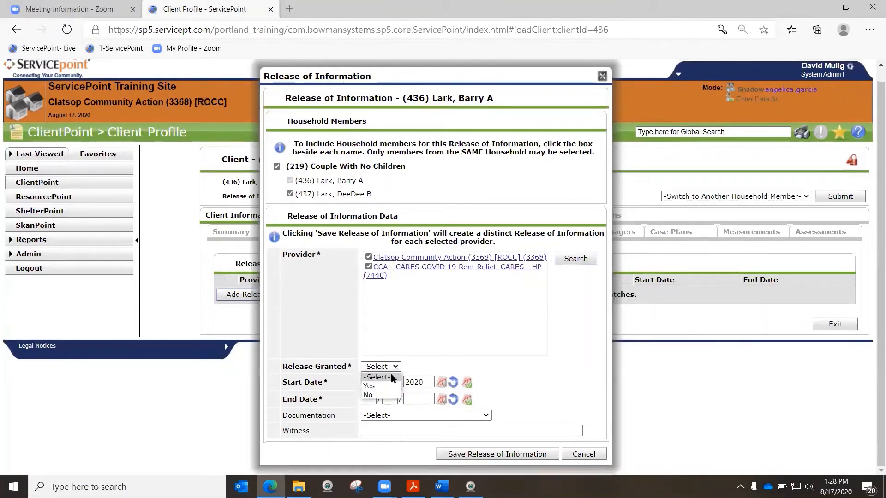
{"action": "left_click", "coordinate": [383, 386]}
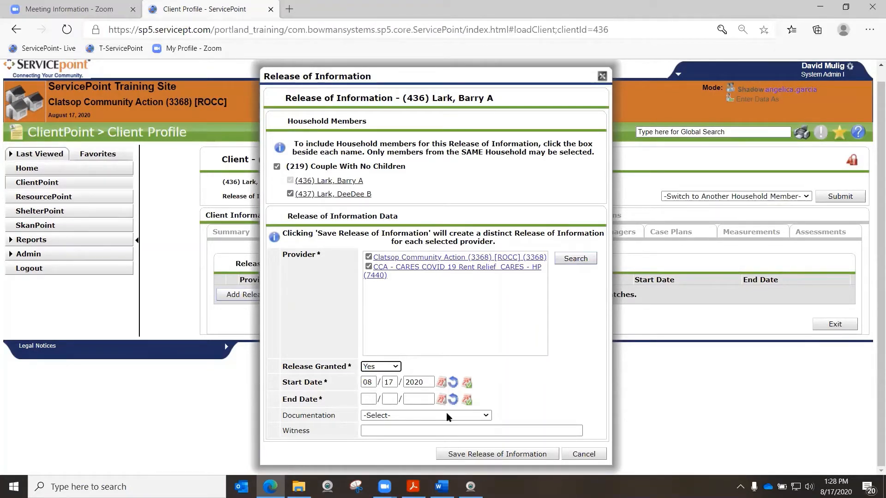
{"action": "left_click", "coordinate": [467, 402]}
{"action": "left_click_drag", "start_coordinate": [414, 400], "coordinate": [423, 399]}
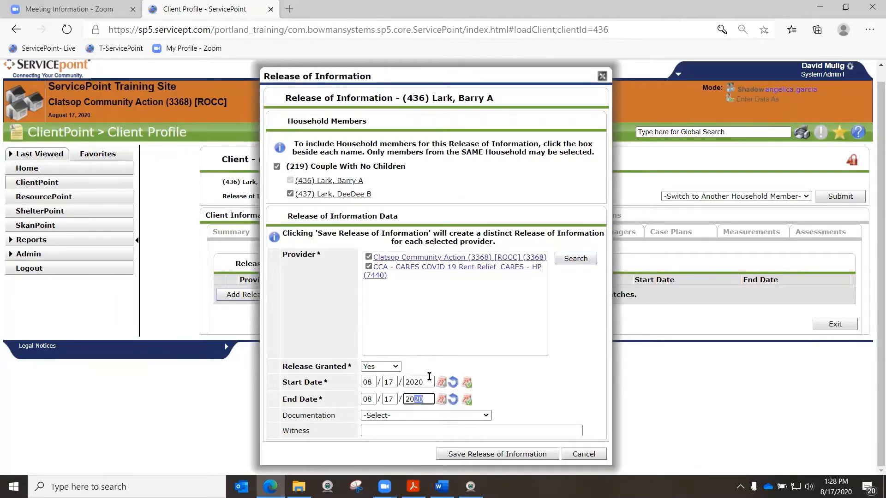
{"action": "type", "text": "27"}
Set the Documentation to Verbal Consent, enter the witness's name, and save the Release of Information
{"action": "left_click", "coordinate": [486, 415]}
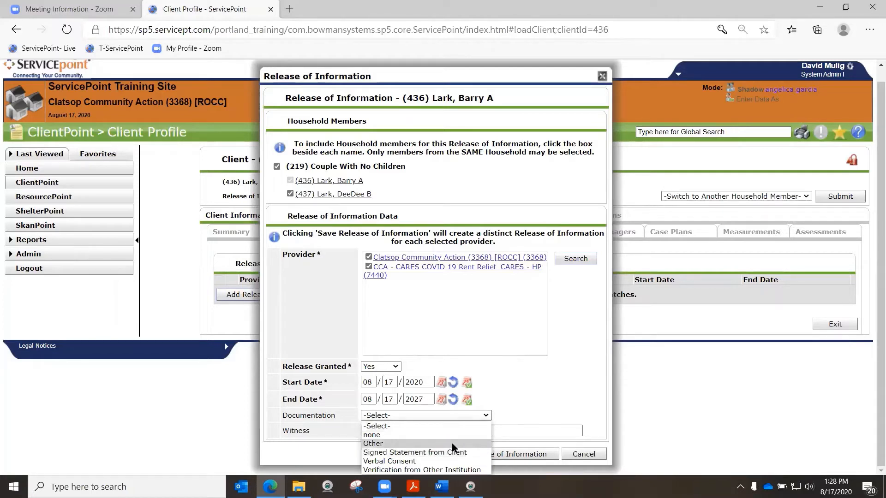
{"action": "left_click", "coordinate": [403, 461]}
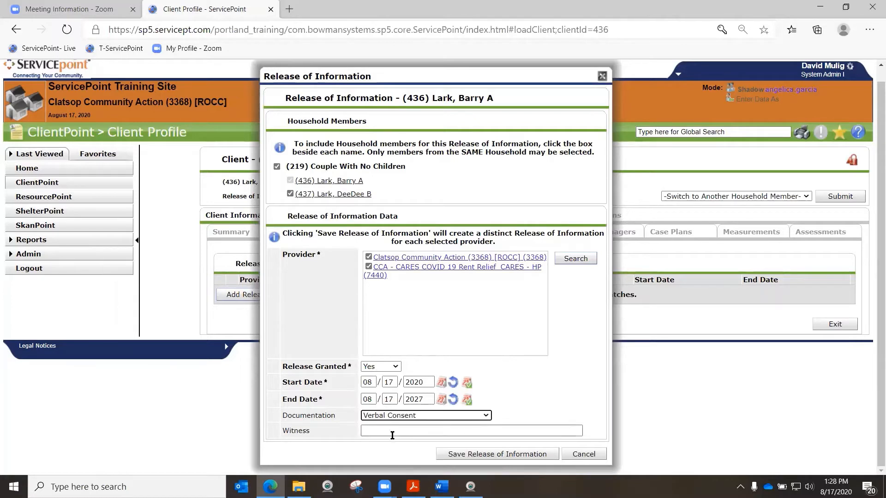
{"action": "left_click", "coordinate": [393, 433]}
{"action": "type", "text": "Cas"}
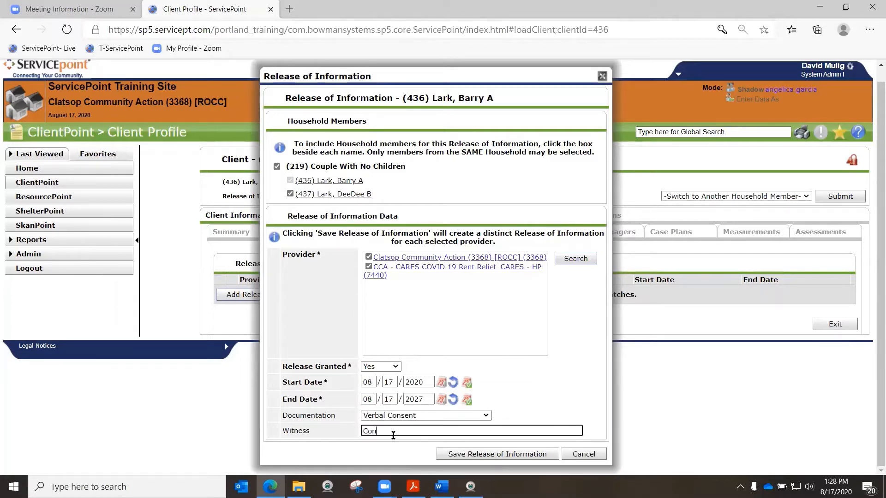
{"action": "key", "text": "BackSpace"}
{"action": "key", "text": "BackSpace"}
{"action": "key", "text": "BackSpace"}
{"action": "type", "text": "David"}
{"action": "left_click", "coordinate": [488, 456]}
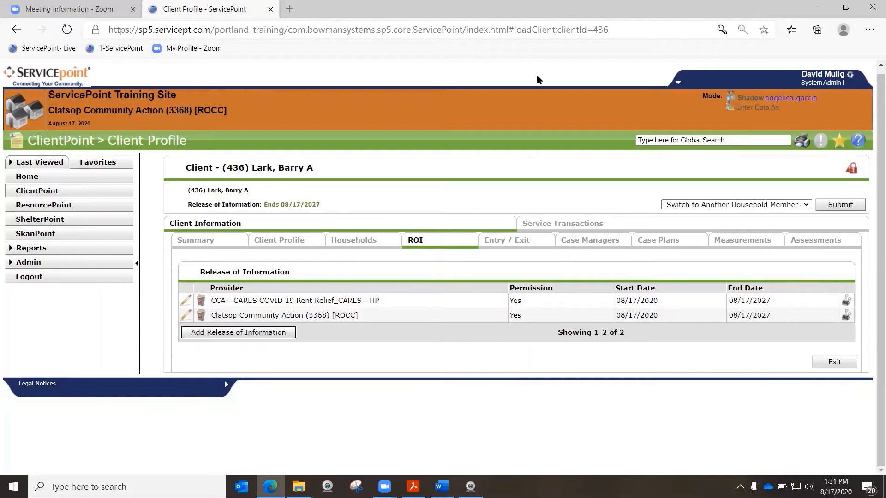
Switch to Acrobat Reader to read the Add Entry instructions in step 4 of the workflow document, and return to ServicePoint
{"action": "left_click", "coordinate": [413, 487]}
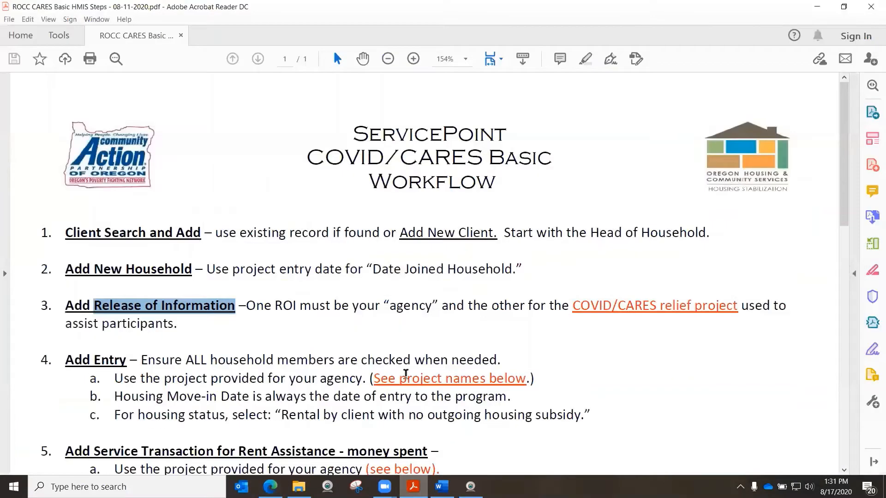
{"action": "scroll", "coordinate": [374, 308], "scroll_direction": "down", "scroll_amount": 3}
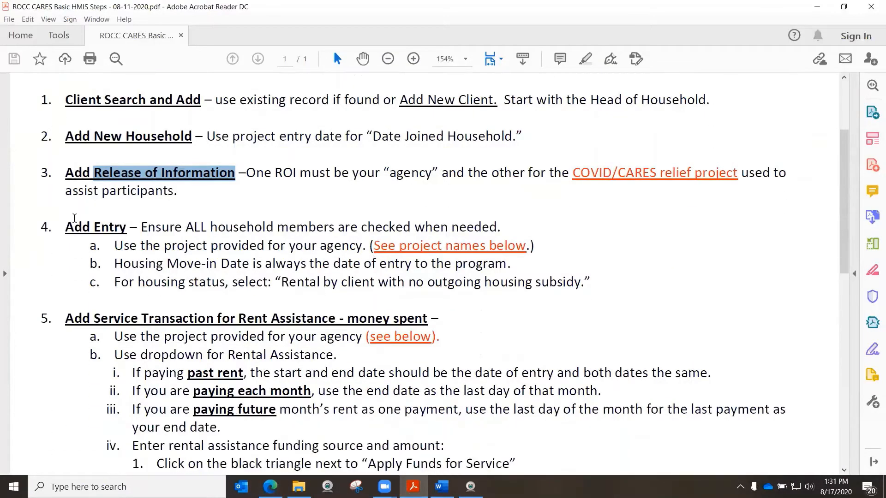
{"action": "left_click_drag", "start_coordinate": [67, 226], "coordinate": [591, 281]}
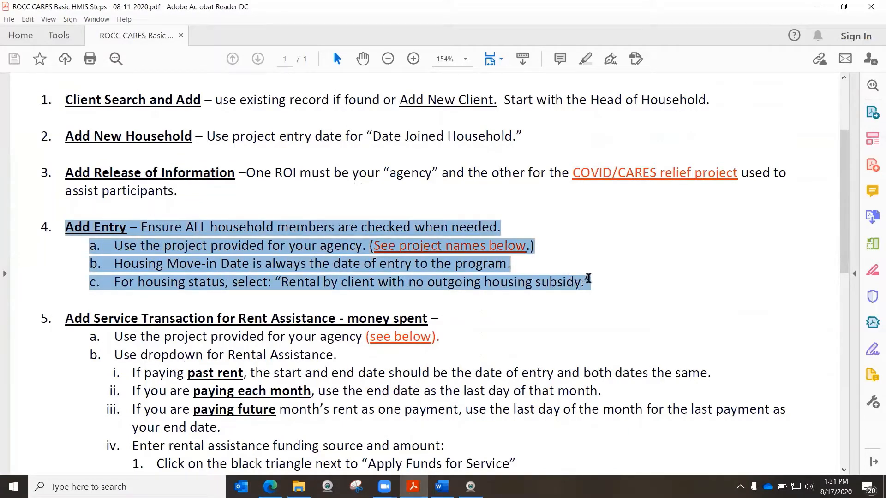
{"action": "left_click", "coordinate": [611, 228]}
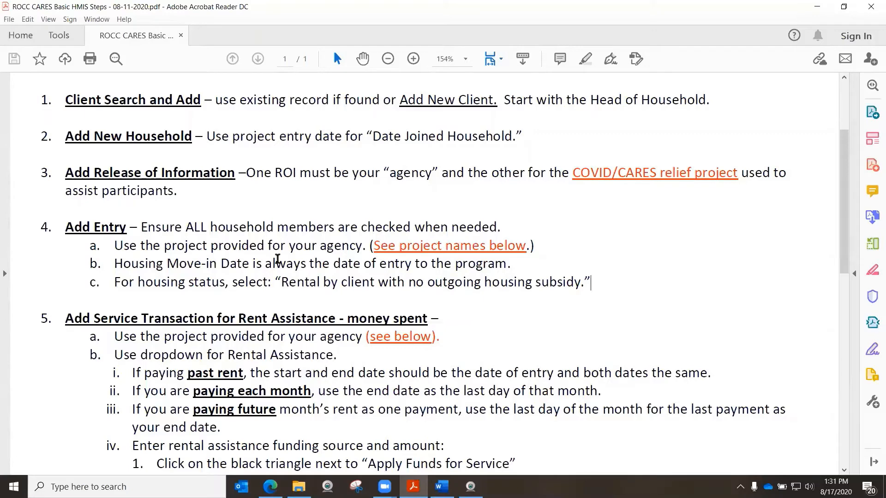
{"action": "left_click", "coordinate": [825, 9]}
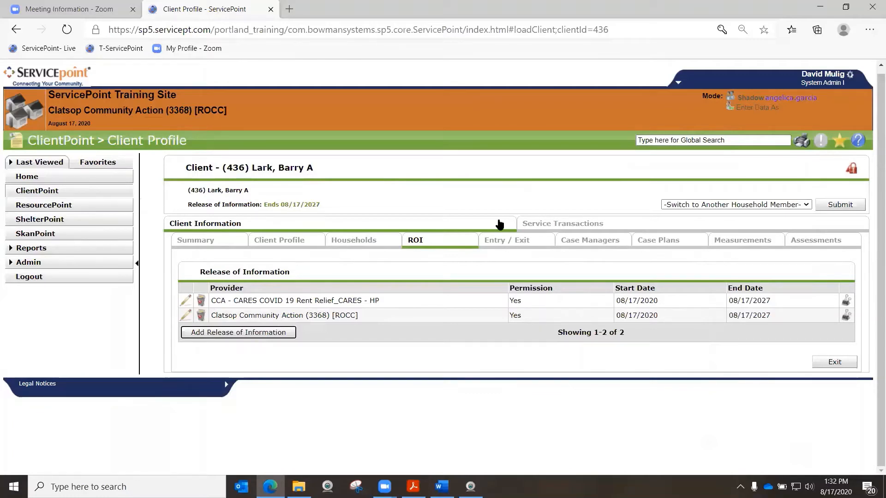
Open the client's Summary and examine its sections, including Entry/Exits, Households and Services
{"action": "left_click", "coordinate": [212, 240]}
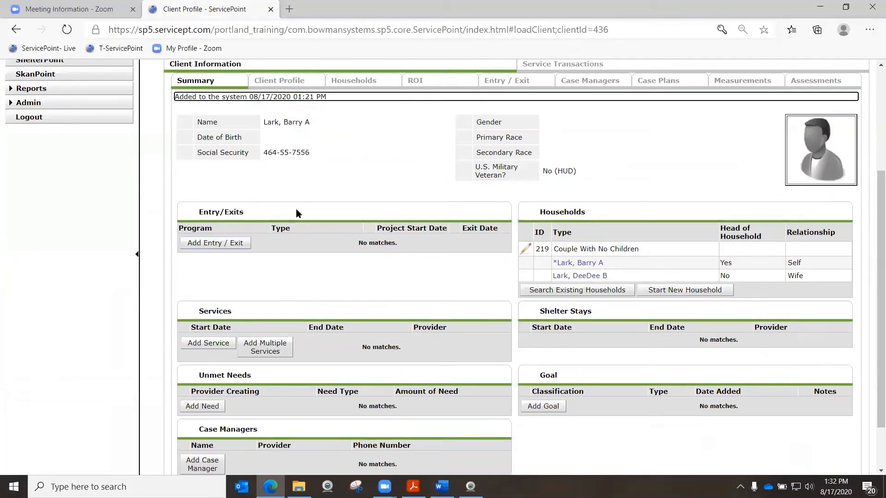
{"action": "scroll", "coordinate": [624, 303], "scroll_direction": "down", "scroll_amount": 2}
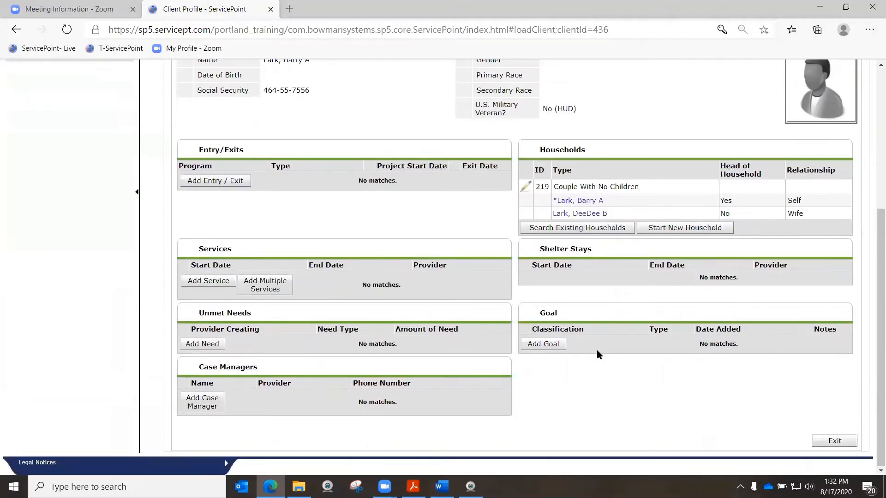
{"action": "scroll", "coordinate": [596, 350], "scroll_direction": "up", "scroll_amount": 4}
{"action": "scroll", "coordinate": [614, 319], "scroll_direction": "down", "scroll_amount": 1}
{"action": "scroll", "coordinate": [622, 306], "scroll_direction": "down", "scroll_amount": 1}
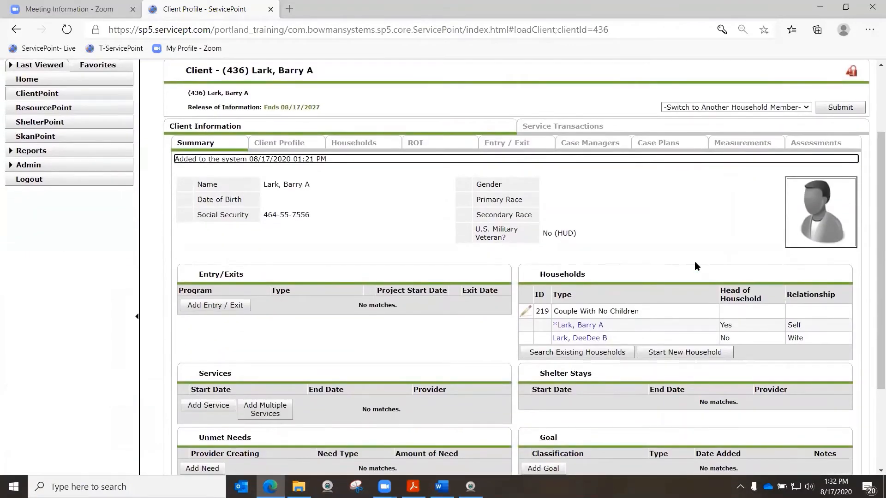
{"action": "scroll", "coordinate": [694, 261], "scroll_direction": "up", "scroll_amount": 3}
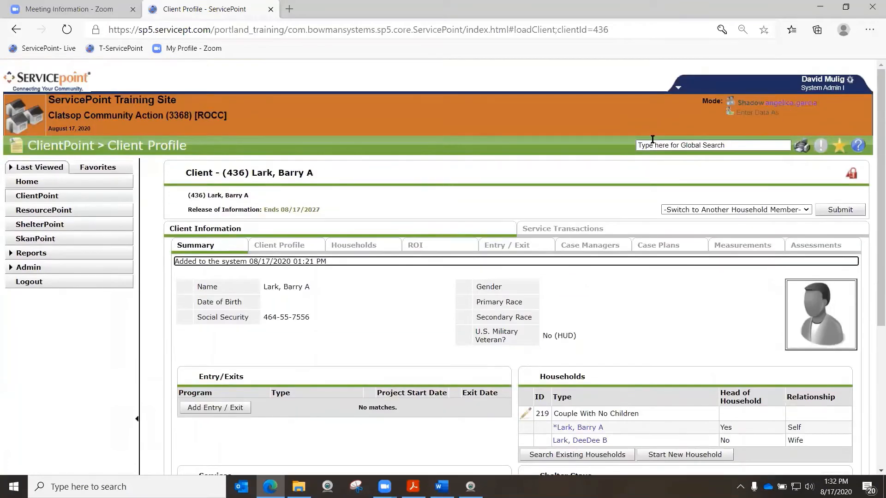
{"action": "scroll", "coordinate": [632, 153], "scroll_direction": "down", "scroll_amount": 2}
{"action": "scroll", "coordinate": [646, 175], "scroll_direction": "up", "scroll_amount": 2}
{"action": "scroll", "coordinate": [671, 200], "scroll_direction": "down", "scroll_amount": 4}
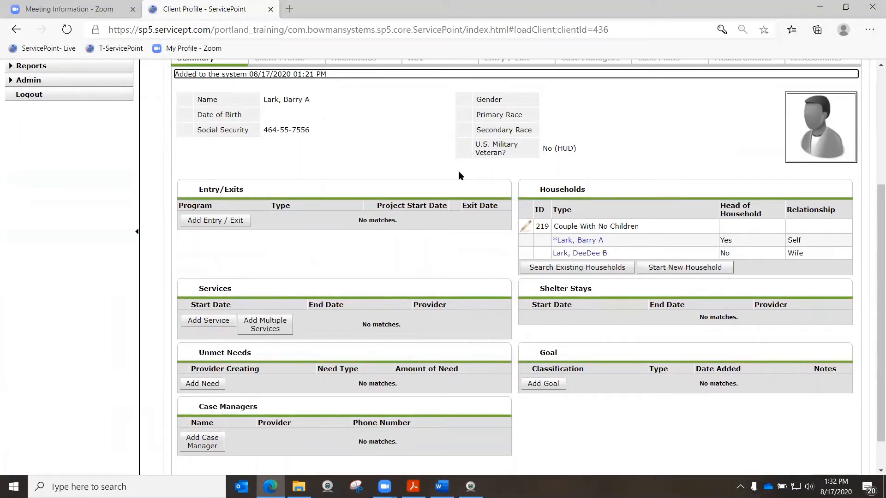
{"action": "scroll", "coordinate": [450, 169], "scroll_direction": "up", "scroll_amount": 3}
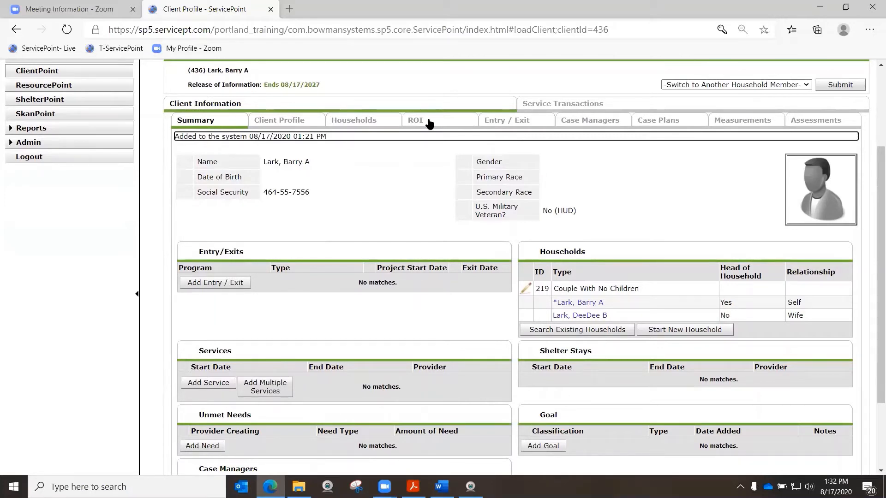
Start a new Entry/Exit for the client and include every member of the Couple With No Children household
{"action": "left_click", "coordinate": [508, 122]}
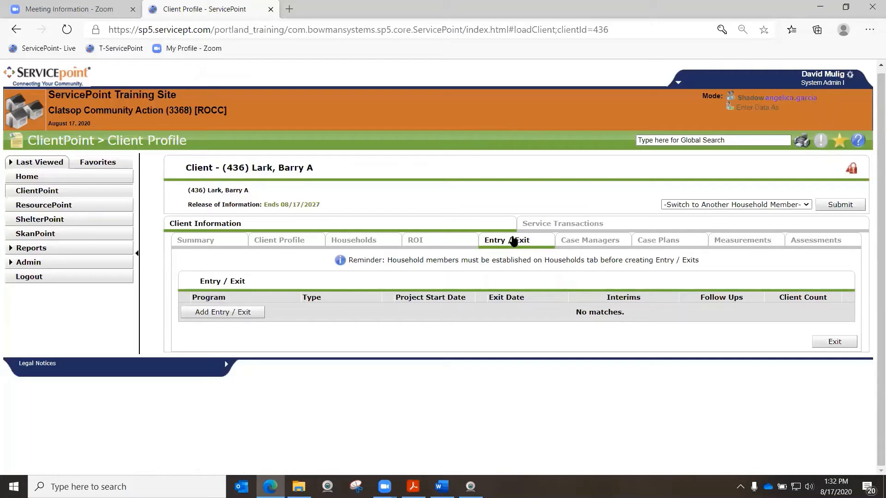
{"action": "left_click", "coordinate": [233, 315]}
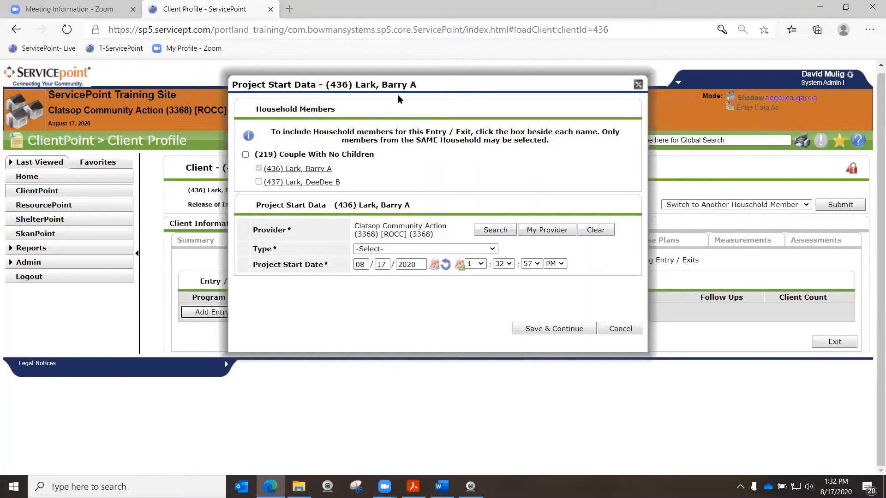
{"action": "left_click_drag", "start_coordinate": [397, 94], "coordinate": [473, 92]}
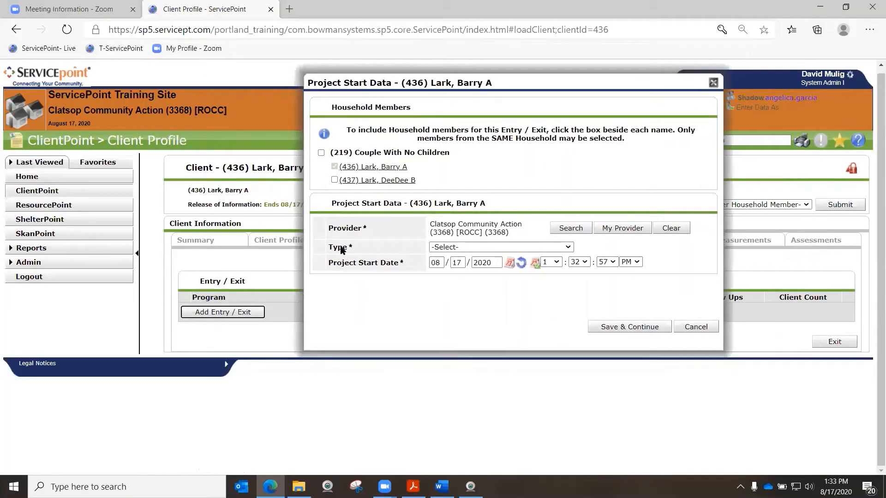
{"action": "left_click", "coordinate": [321, 152]}
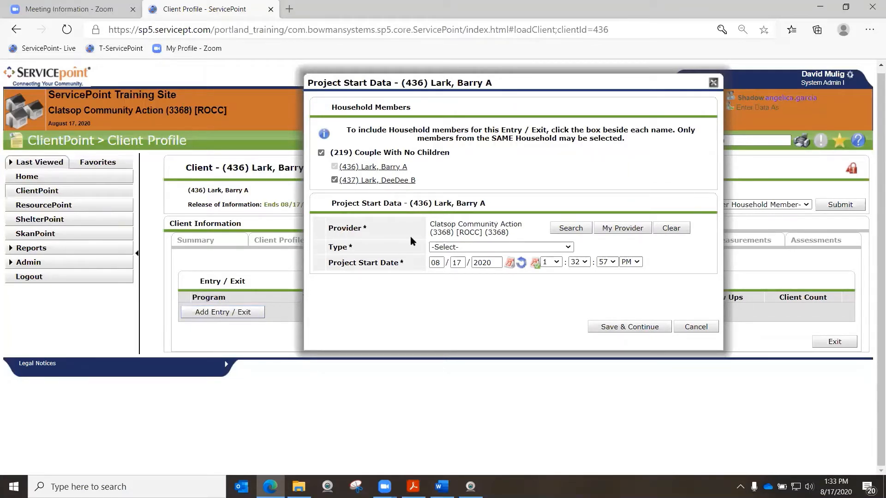
Search the providers for "care" and assign CCA - CARES COVID 19 Rent Relief_CARES - HP (7440) as the entry's provider
{"action": "left_click", "coordinate": [571, 228]}
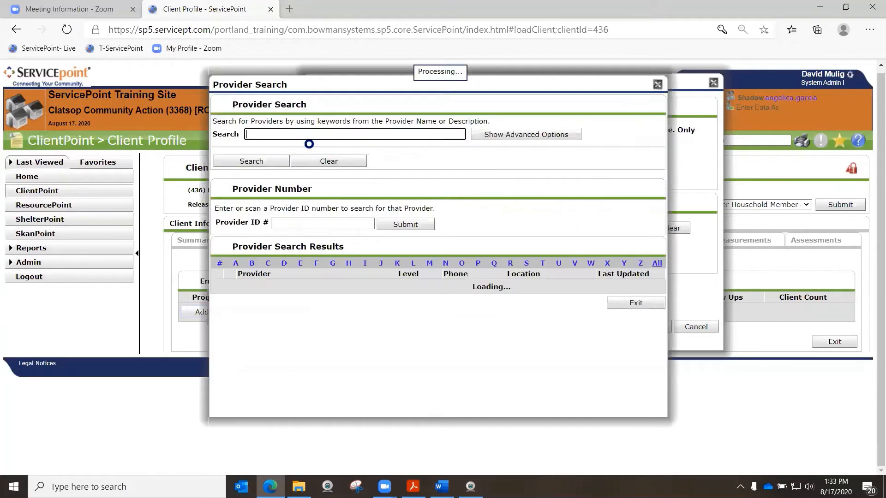
{"action": "left_click", "coordinate": [274, 134]}
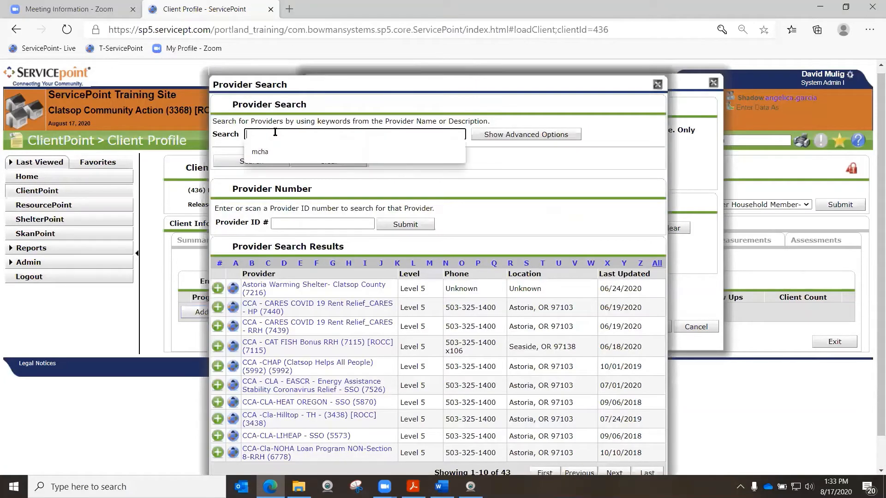
{"action": "type", "text": "care"}
{"action": "key", "text": "Return"}
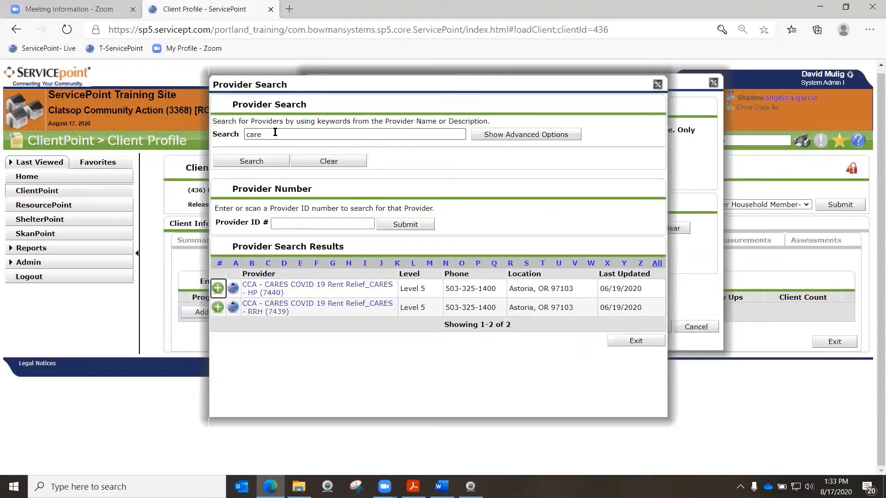
{"action": "left_click", "coordinate": [261, 291]}
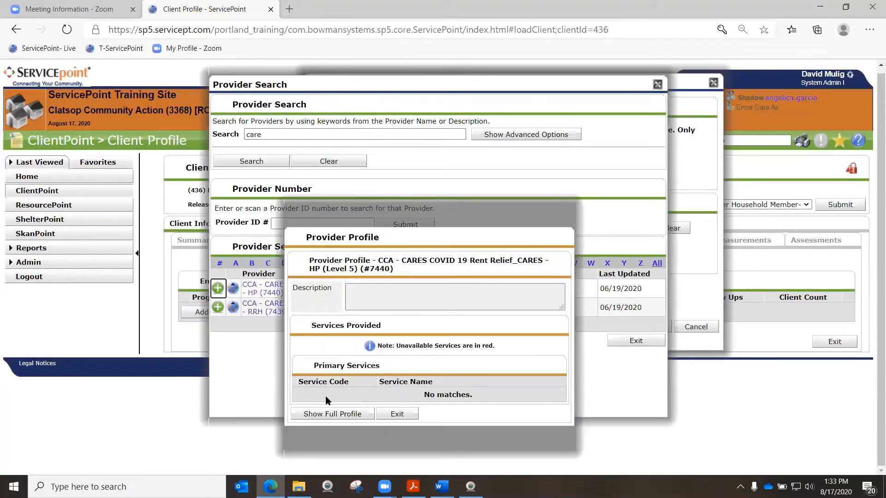
{"action": "left_click", "coordinate": [396, 414]}
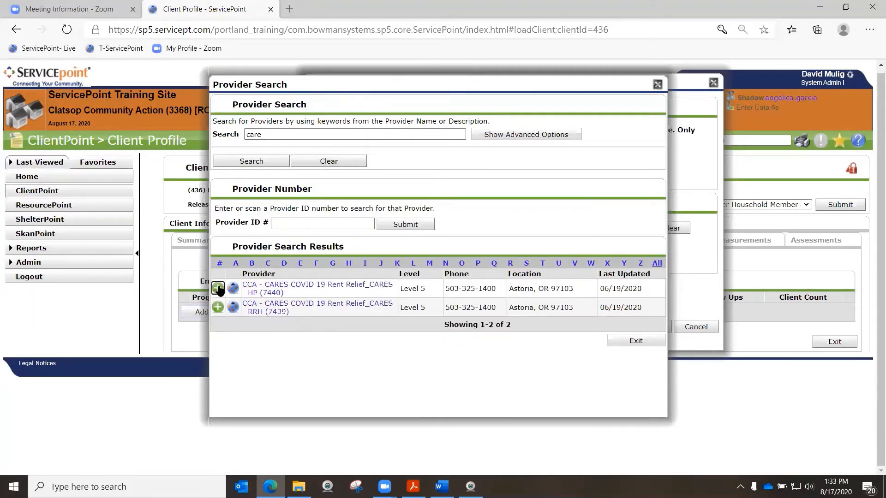
{"action": "left_click", "coordinate": [217, 288]}
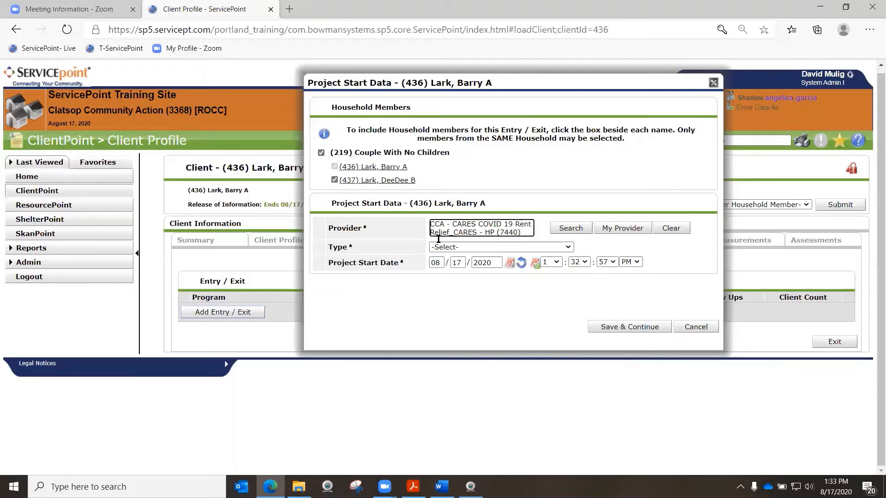
Set the entry Type to HUD, and save the project start data to continue to the entry assessment
{"action": "left_click", "coordinate": [330, 244]}
{"action": "left_click", "coordinate": [488, 248]}
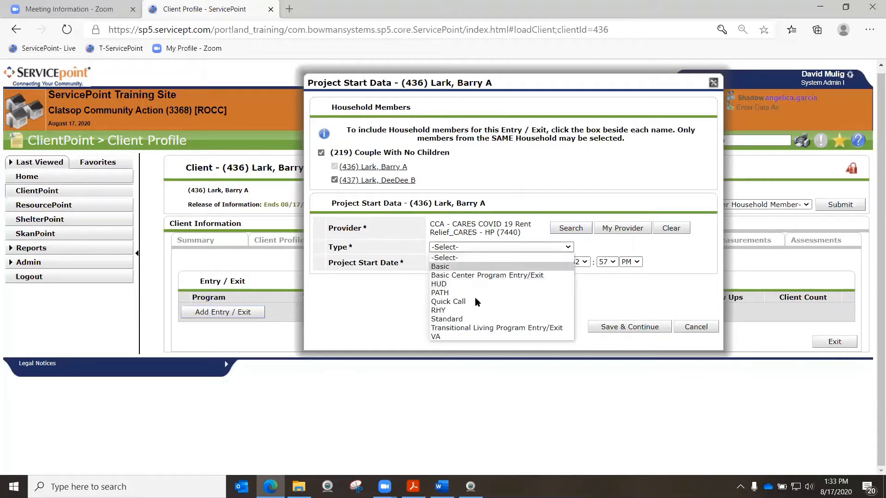
{"action": "left_click", "coordinate": [469, 284]}
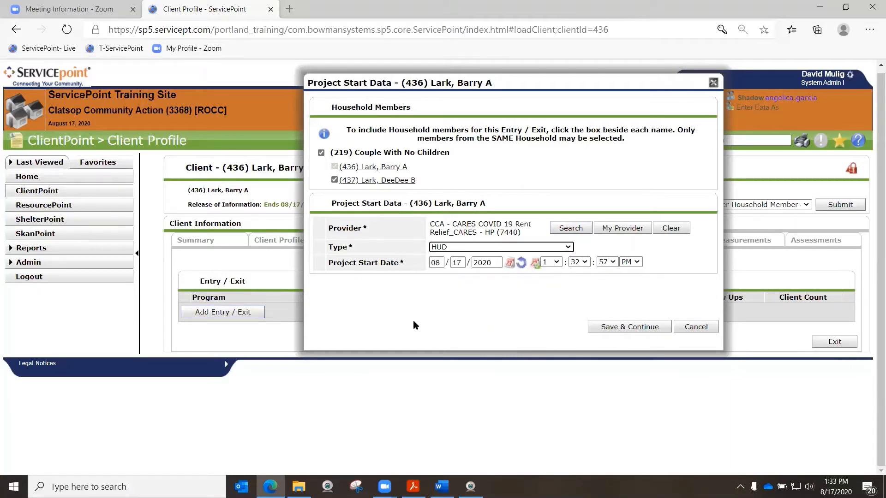
{"action": "left_click", "coordinate": [335, 267]}
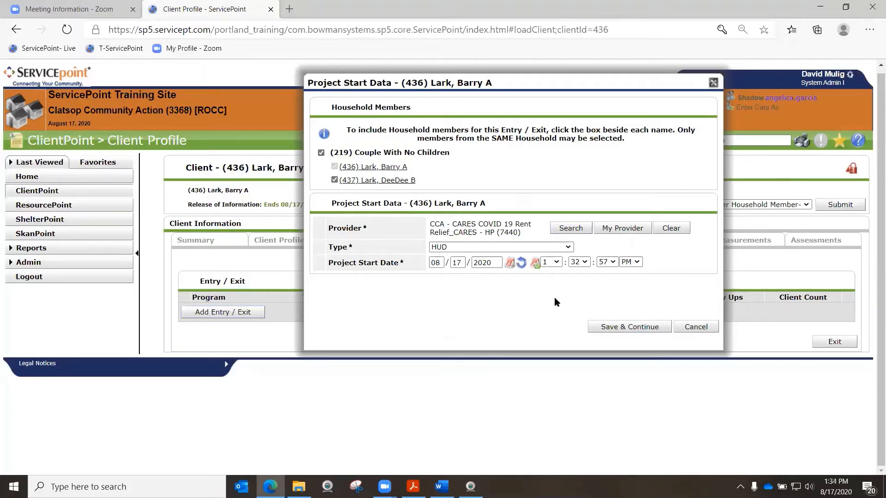
{"action": "left_click", "coordinate": [626, 328]}
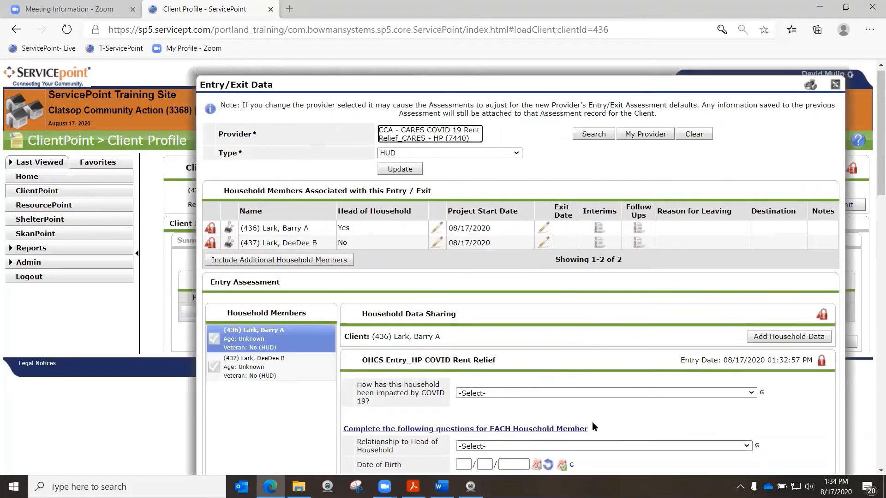
Examine the entry's provider, associated household members and the client selected for the entry assessment
{"action": "left_click_drag", "start_coordinate": [507, 84], "coordinate": [467, 74]}
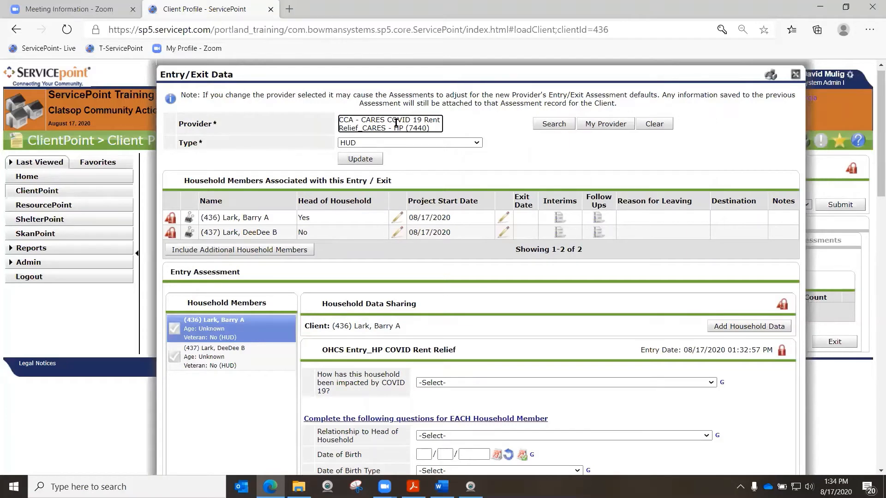
{"action": "left_click_drag", "start_coordinate": [372, 118], "coordinate": [380, 118]}
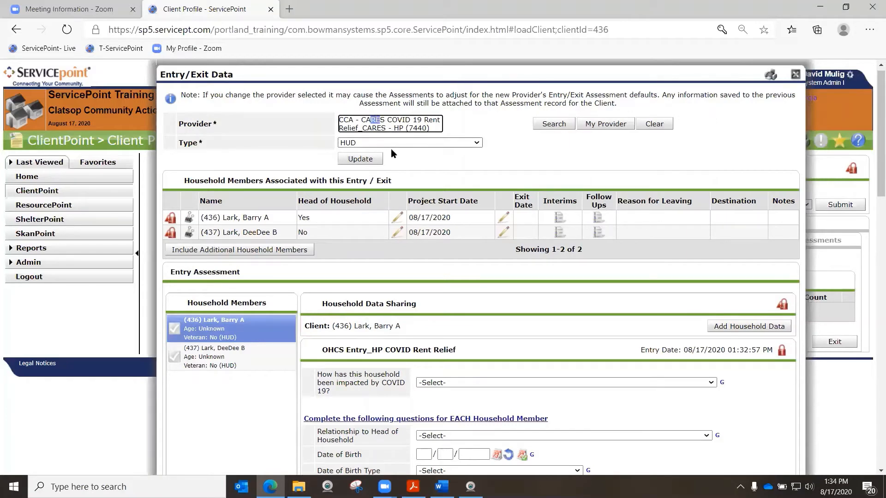
{"action": "left_click", "coordinate": [428, 162]}
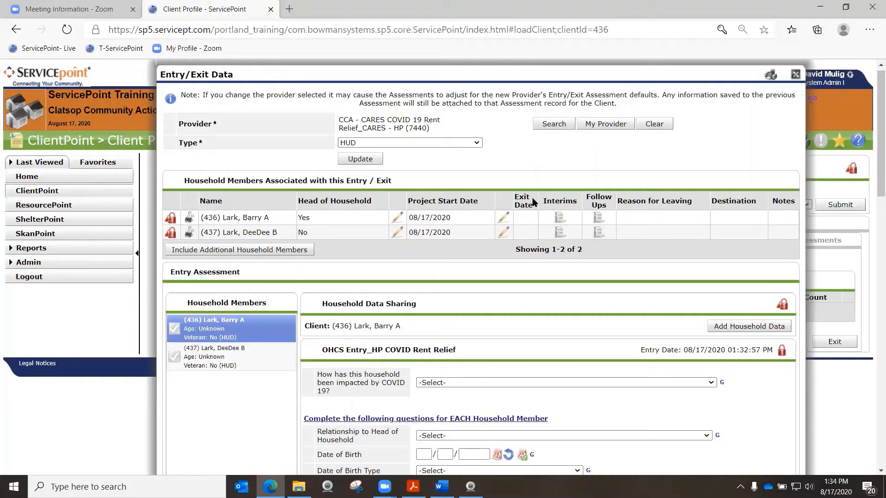
{"action": "scroll", "coordinate": [519, 148], "scroll_direction": "down", "scroll_amount": 3}
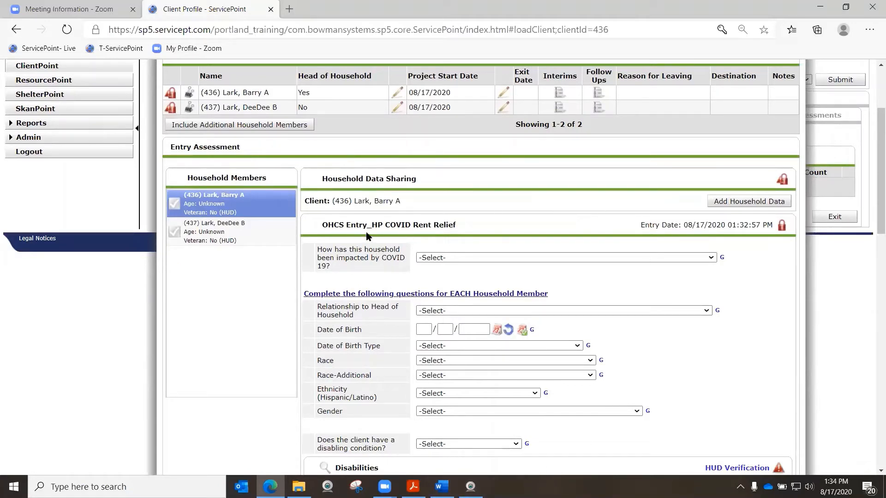
{"action": "left_click_drag", "start_coordinate": [355, 201], "coordinate": [392, 198]}
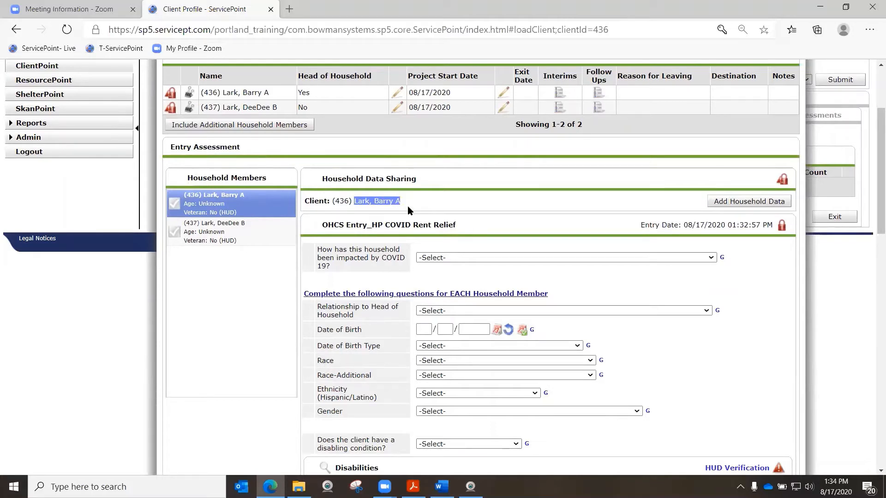
{"action": "left_click", "coordinate": [408, 208]}
Switch to Word to review the CARES HMIS Scenario Worksheet's household, disability, benefits and income tables, and return to ServicePoint
{"action": "key", "text": "alt+Tab"}
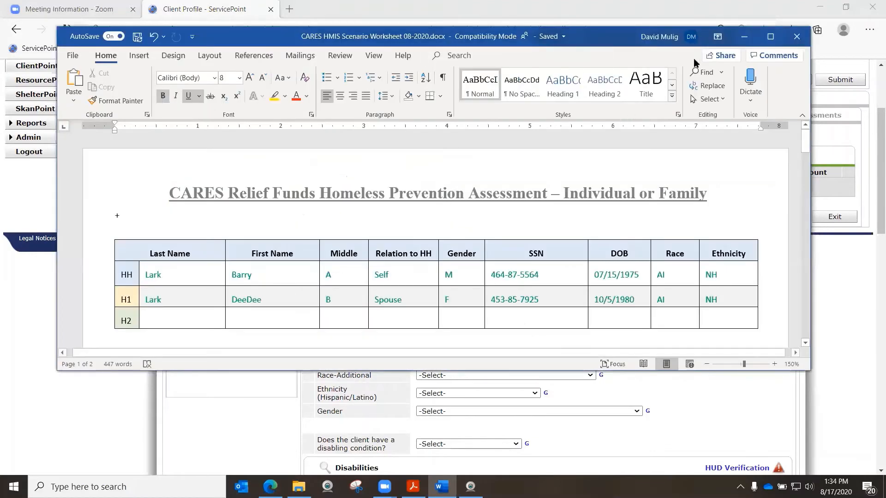
{"action": "left_click", "coordinate": [763, 40]}
{"action": "scroll", "coordinate": [595, 171], "scroll_direction": "down", "scroll_amount": 1}
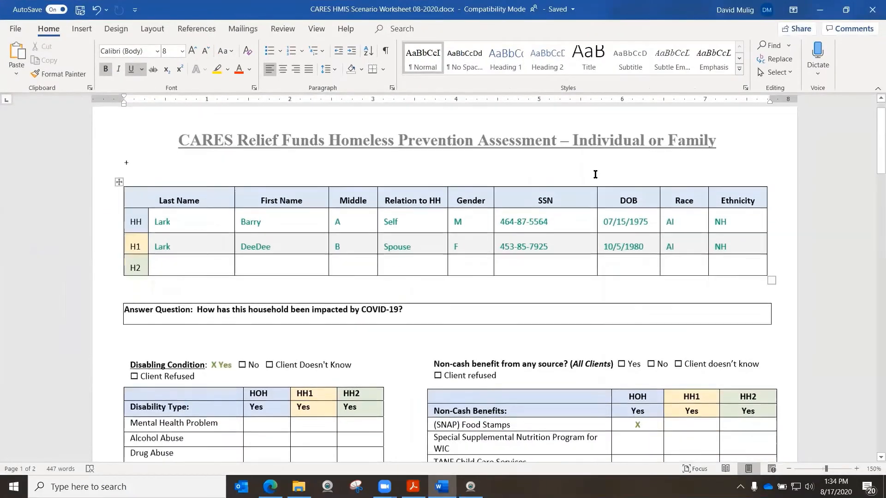
{"action": "scroll", "coordinate": [537, 217], "scroll_direction": "down", "scroll_amount": 2}
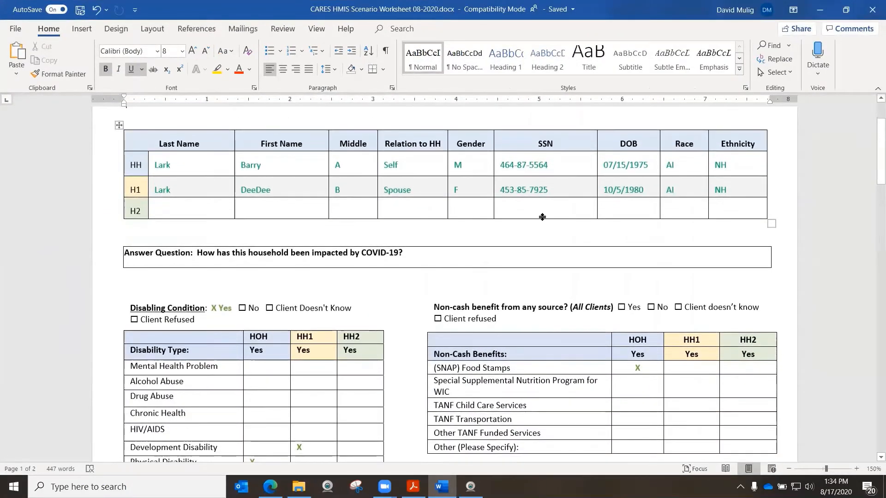
{"action": "left_click_drag", "start_coordinate": [605, 122], "coordinate": [689, 150]}
{"action": "scroll", "coordinate": [685, 180], "scroll_direction": "up", "scroll_amount": 1}
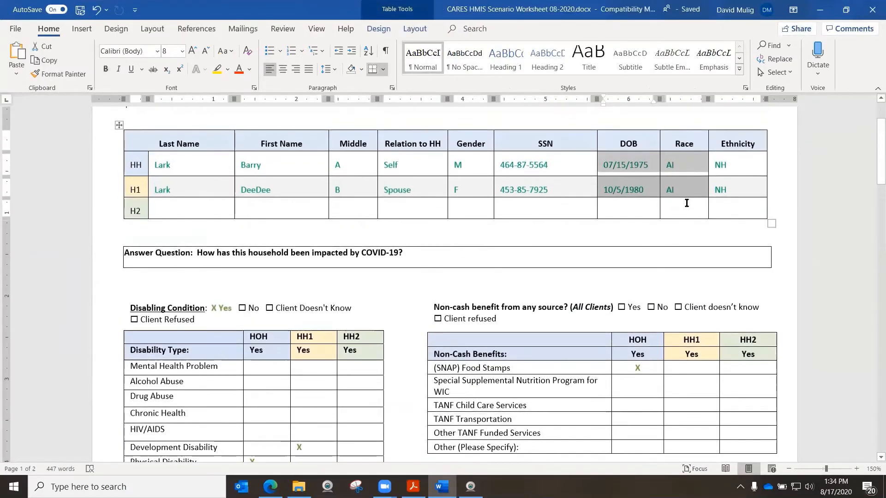
{"action": "scroll", "coordinate": [553, 222], "scroll_direction": "down", "scroll_amount": 2}
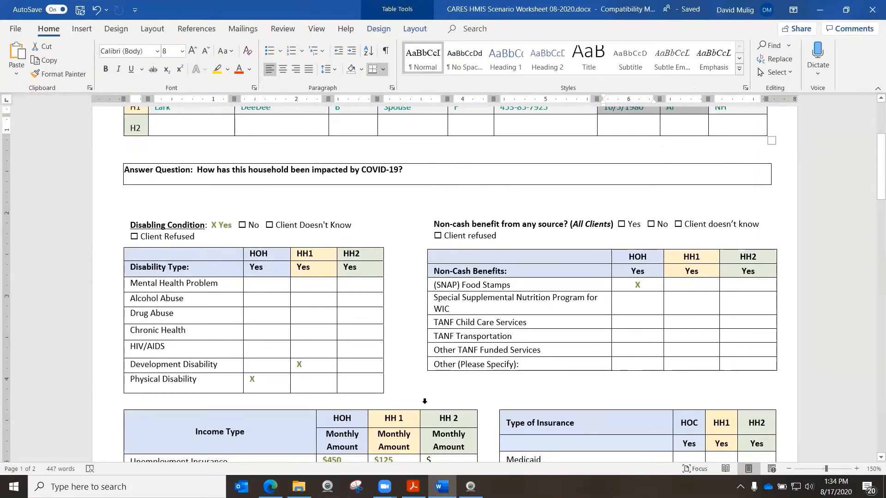
{"action": "scroll", "coordinate": [585, 293], "scroll_direction": "up", "scroll_amount": 4}
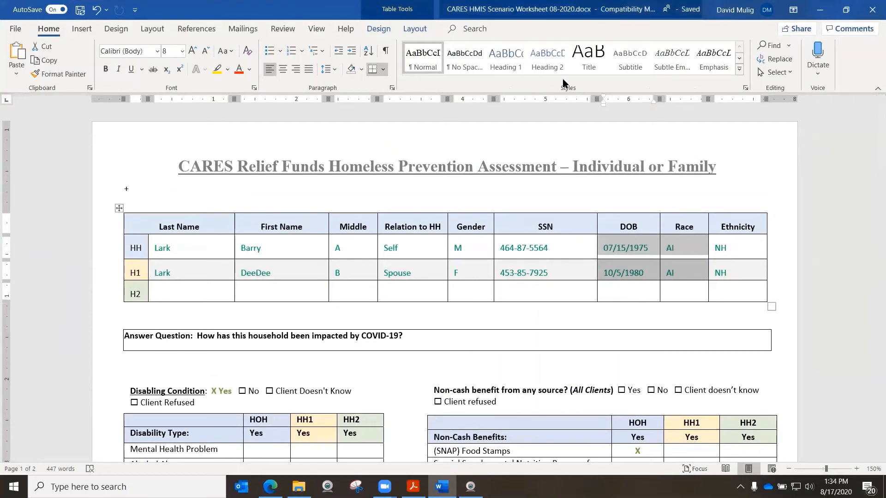
{"action": "key", "text": "alt+Tab"}
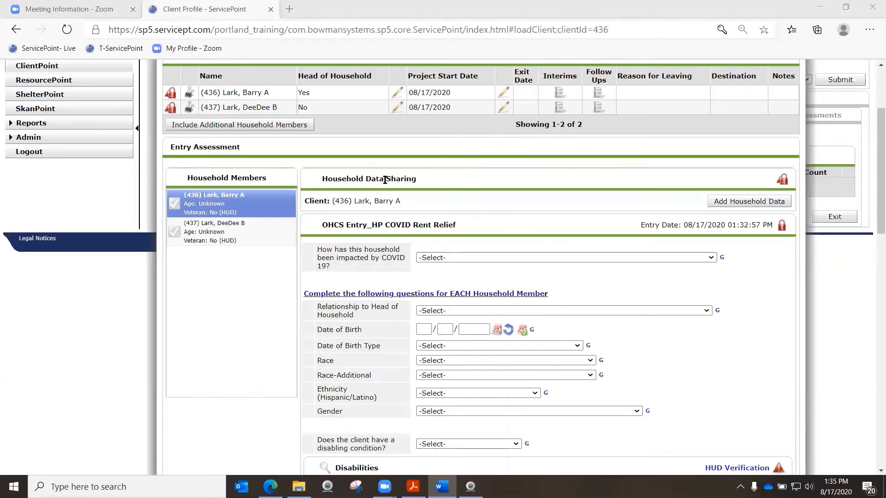
Set the household's COVID-19 impact to "Loss of job/wages - Due to employer closing or temporarily shutting down" and the relationship to Self (head of household)
{"action": "left_click", "coordinate": [461, 258]}
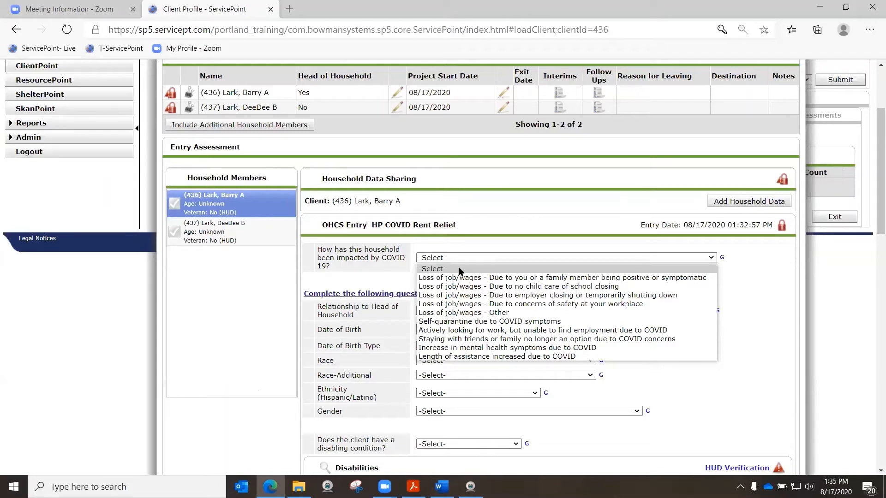
{"action": "left_click", "coordinate": [453, 297]}
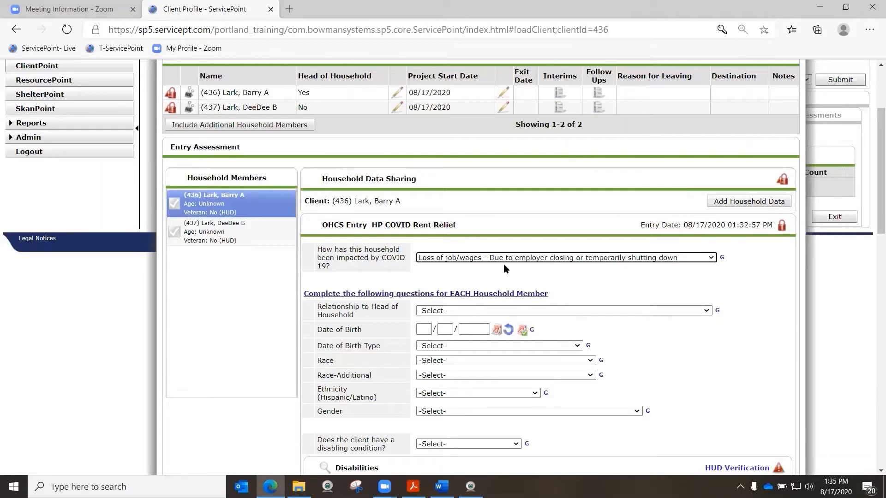
{"action": "scroll", "coordinate": [518, 261], "scroll_direction": "down", "scroll_amount": 1}
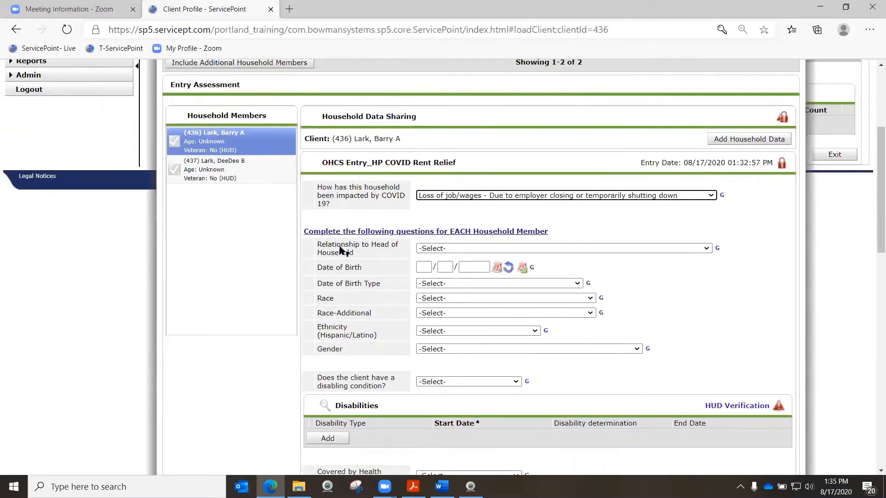
{"action": "left_click", "coordinate": [468, 248]}
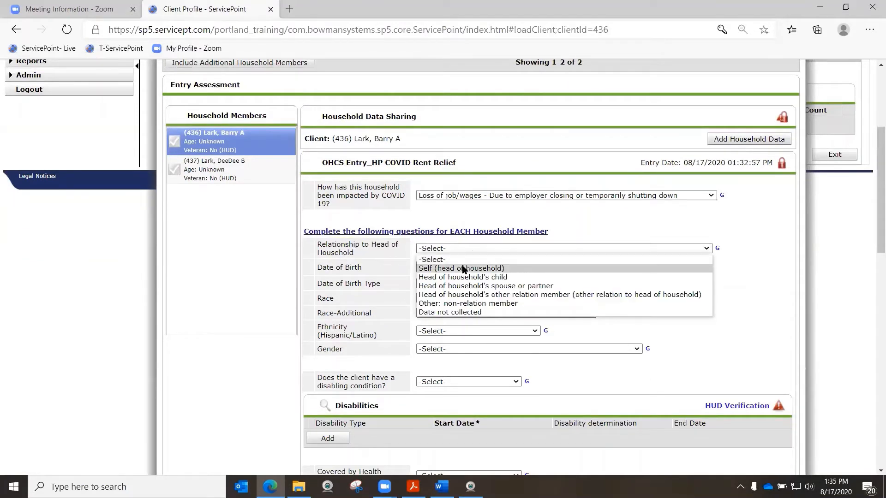
{"action": "left_click", "coordinate": [463, 268]}
Enter the client's date of birth and set the Date of Birth Type to Full DOB Reported (HUD)
{"action": "left_click", "coordinate": [424, 268]}
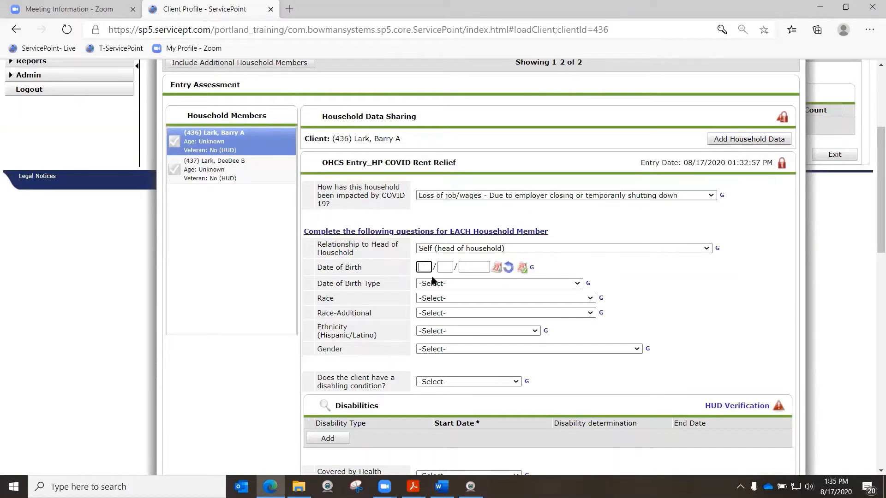
{"action": "type", "text": "04/15/1975"}
{"action": "left_click", "coordinate": [554, 284]}
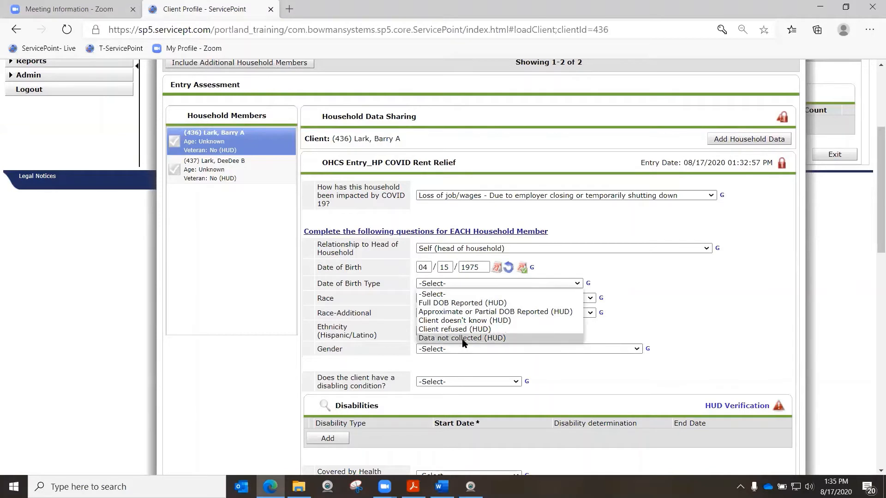
{"action": "left_click", "coordinate": [475, 303]}
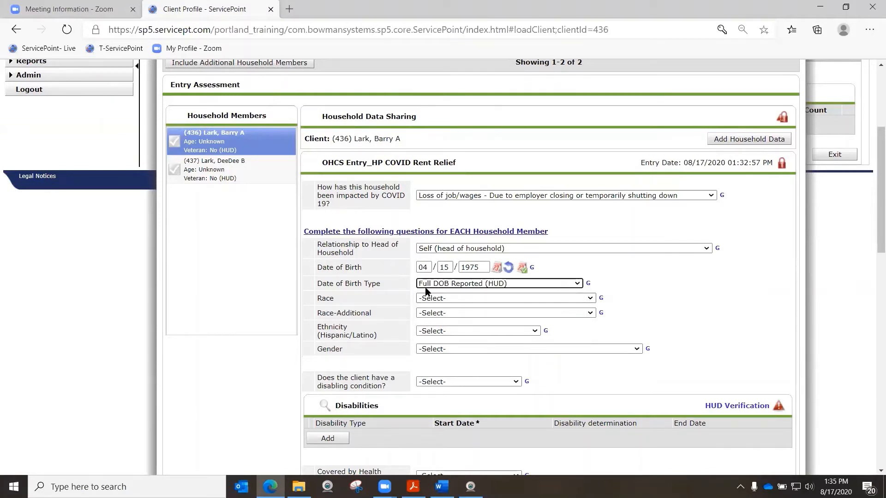
Set the client's Race to Black or African American (HUD) in the entry assessment
{"action": "scroll", "coordinate": [376, 292], "scroll_direction": "down", "scroll_amount": 1}
{"action": "left_click", "coordinate": [437, 236]}
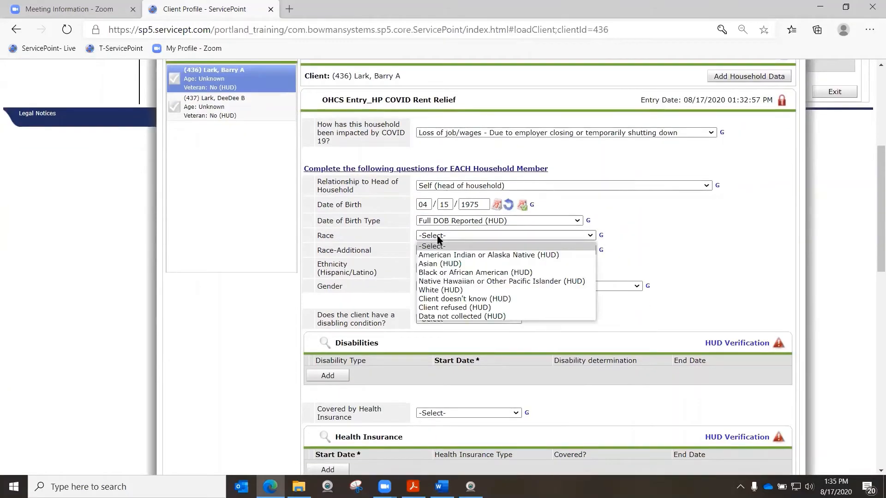
{"action": "left_click", "coordinate": [449, 273]}
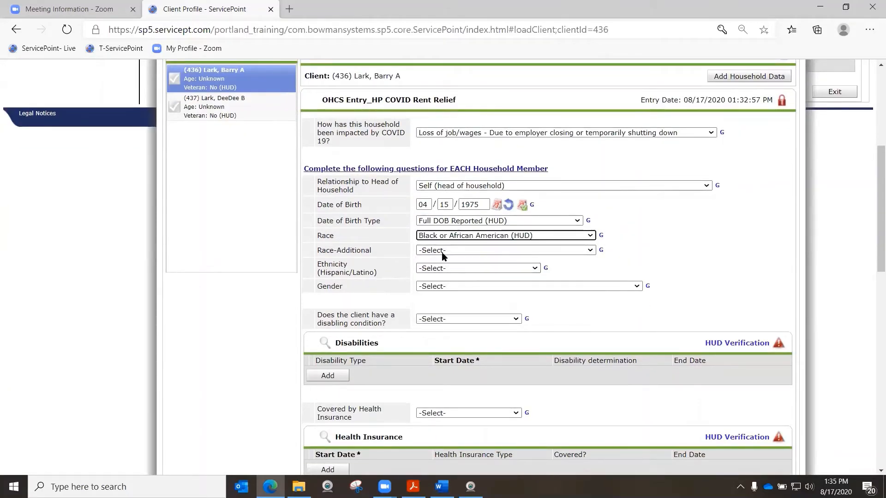
Set the client's Ethnicity to Non-Hispanic/Non-Latino (HUD) and Gender to Male, leaving Race-Additional unselected
{"action": "left_click", "coordinate": [442, 251]}
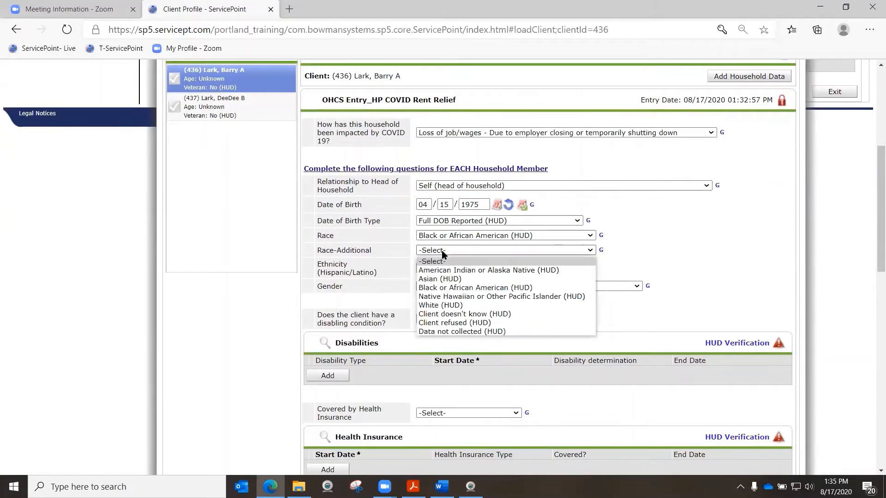
{"action": "left_click", "coordinate": [374, 245]}
{"action": "left_click", "coordinate": [480, 269]}
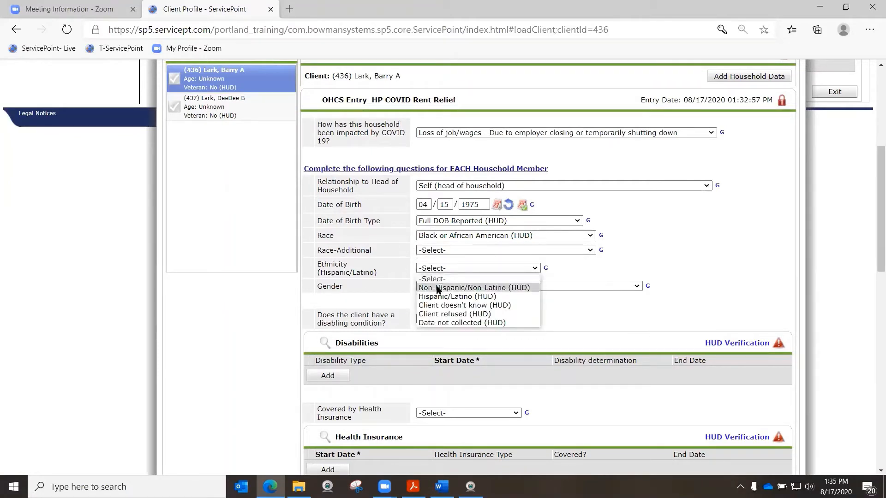
{"action": "left_click", "coordinate": [436, 287]}
{"action": "left_click", "coordinate": [438, 287]}
{"action": "left_click", "coordinate": [442, 313]}
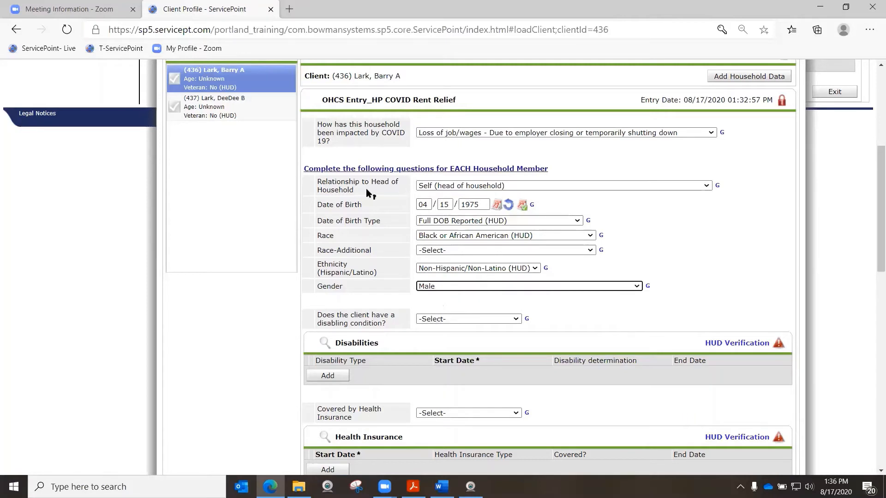
Answer Yes (HUD) to whether the client has a disabling condition
{"action": "scroll", "coordinate": [362, 191], "scroll_direction": "down", "scroll_amount": 3}
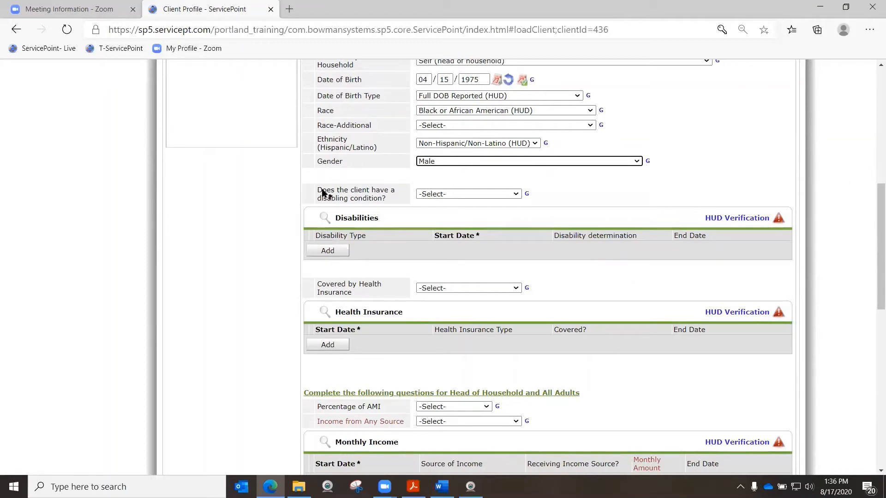
{"action": "left_click", "coordinate": [431, 193]}
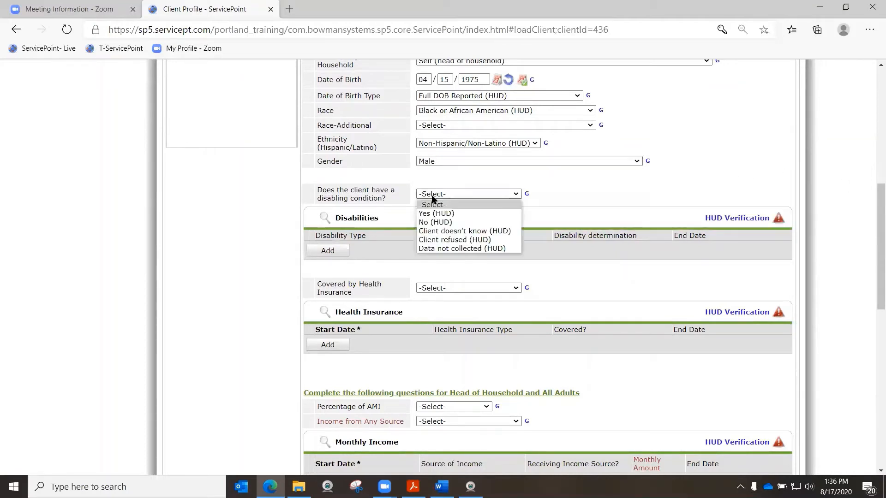
{"action": "left_click", "coordinate": [433, 212]}
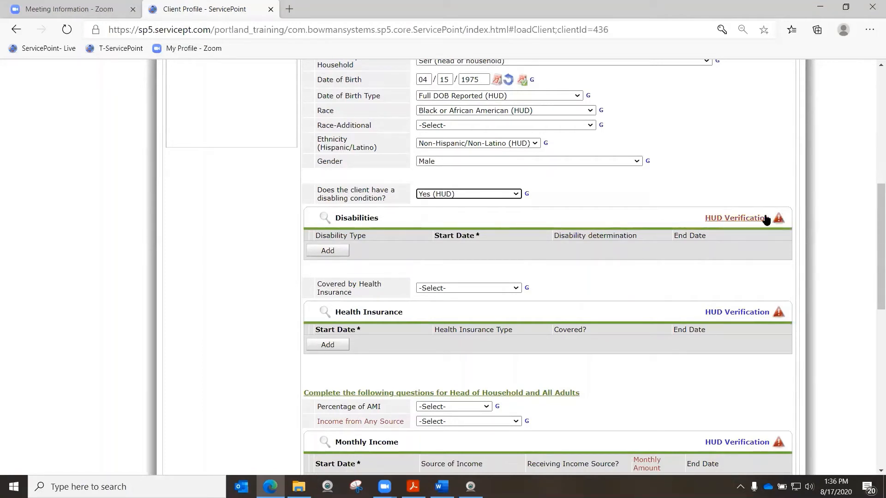
Complete and save the Disabilities HUD Verification with Physical (HUD) as Yes, starting 08/17/2020, and every other disability type as No (HUD)
{"action": "left_click", "coordinate": [731, 222]}
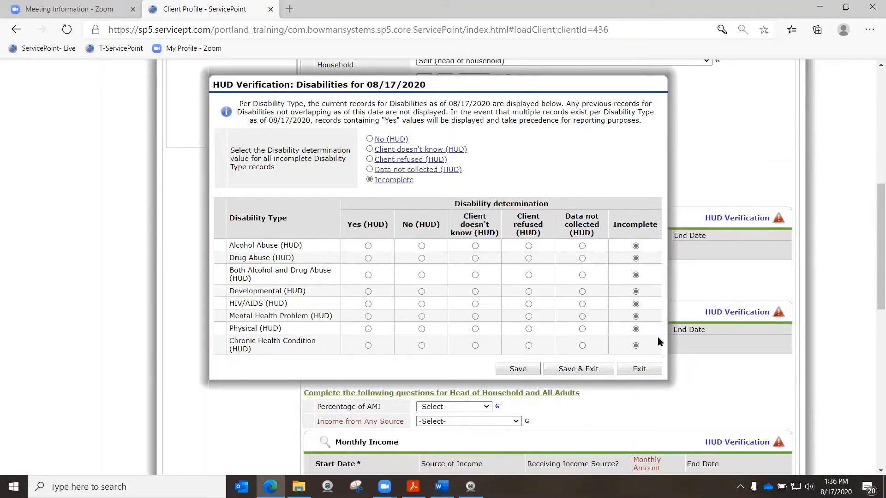
{"action": "left_click", "coordinate": [370, 140]}
{"action": "left_click", "coordinate": [368, 328]}
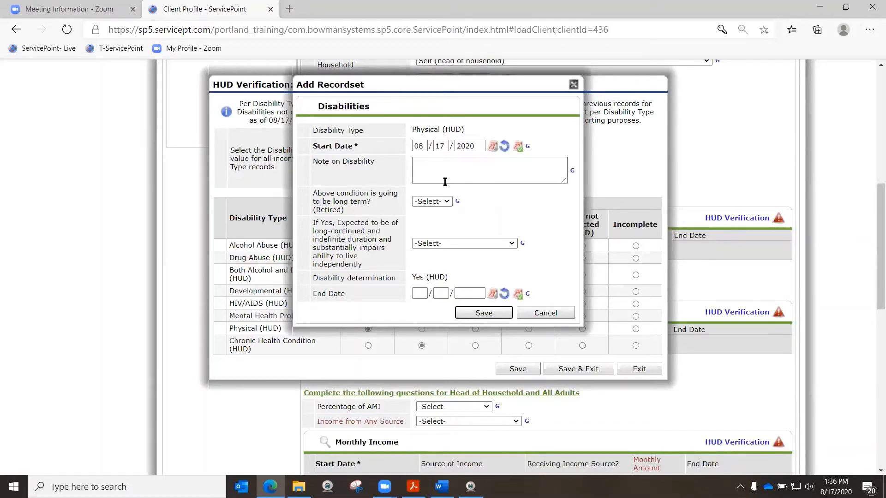
{"action": "left_click", "coordinate": [420, 203]}
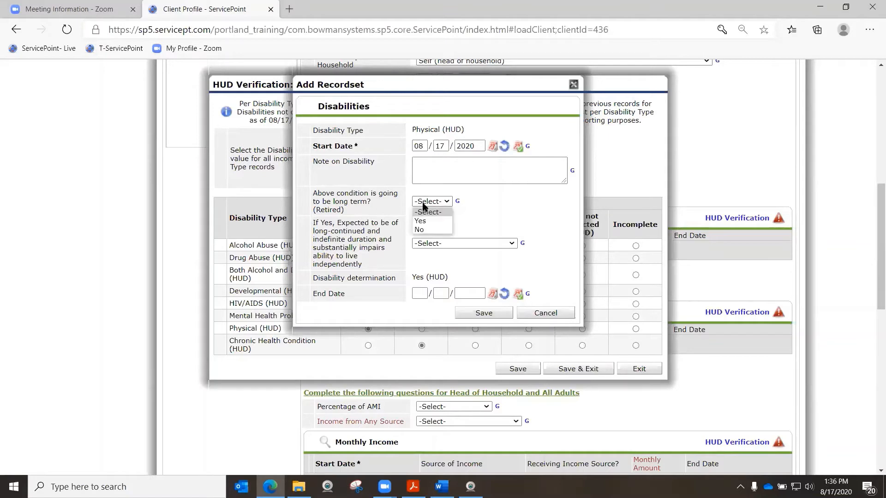
{"action": "left_click", "coordinate": [362, 203]}
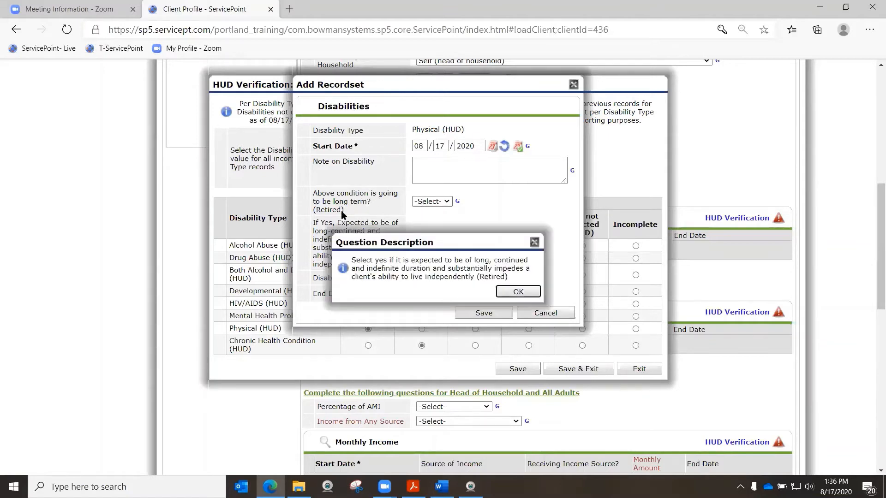
{"action": "left_click", "coordinate": [539, 241]}
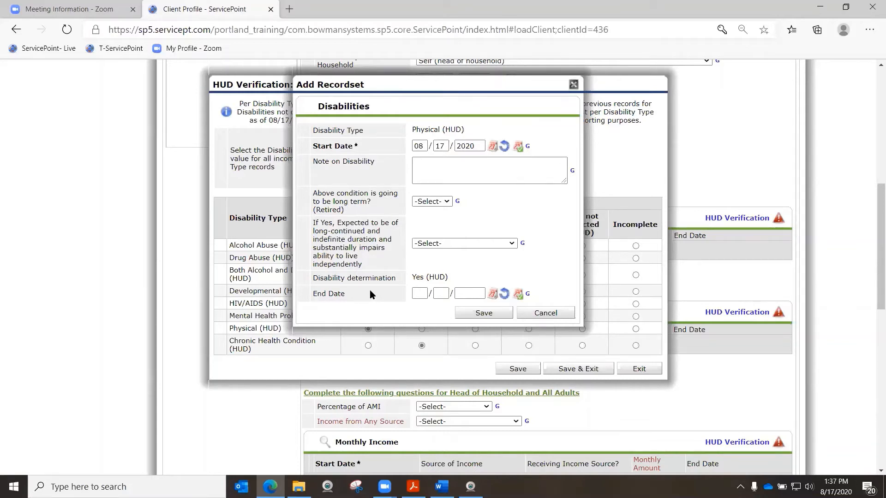
{"action": "left_click", "coordinate": [484, 313]}
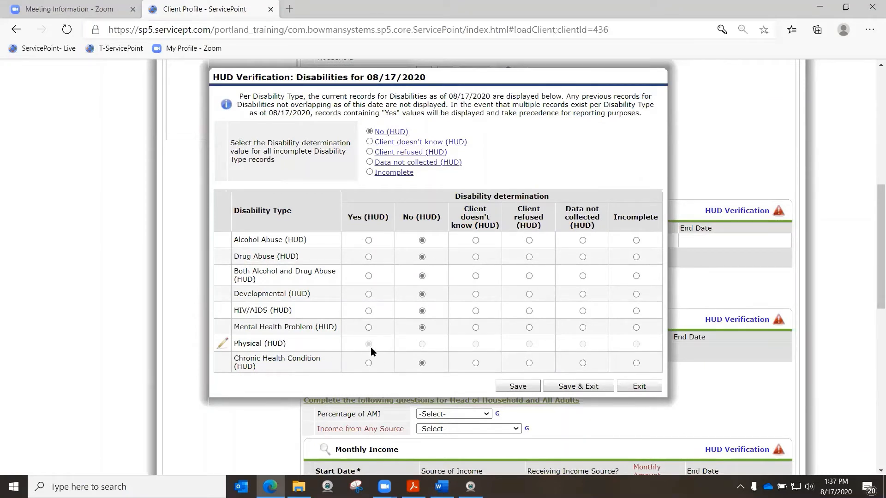
{"action": "left_click", "coordinate": [580, 388]}
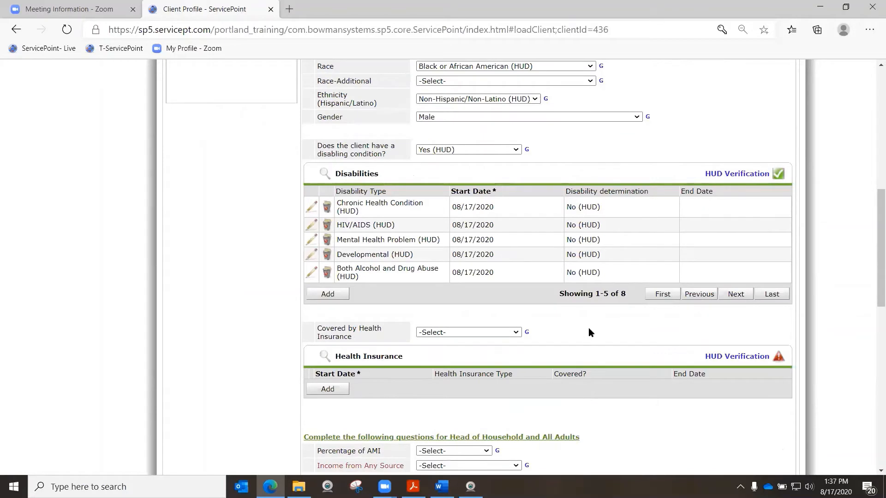
Review the full list of the client's disability records, checking the determination for Physical (HUD), and close the list
{"action": "scroll", "coordinate": [588, 328], "scroll_direction": "up", "scroll_amount": 1}
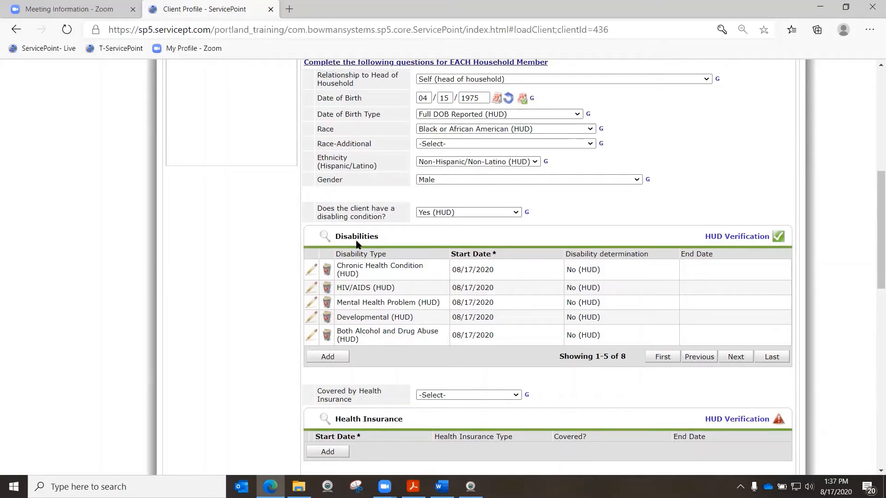
{"action": "left_click", "coordinate": [324, 235]}
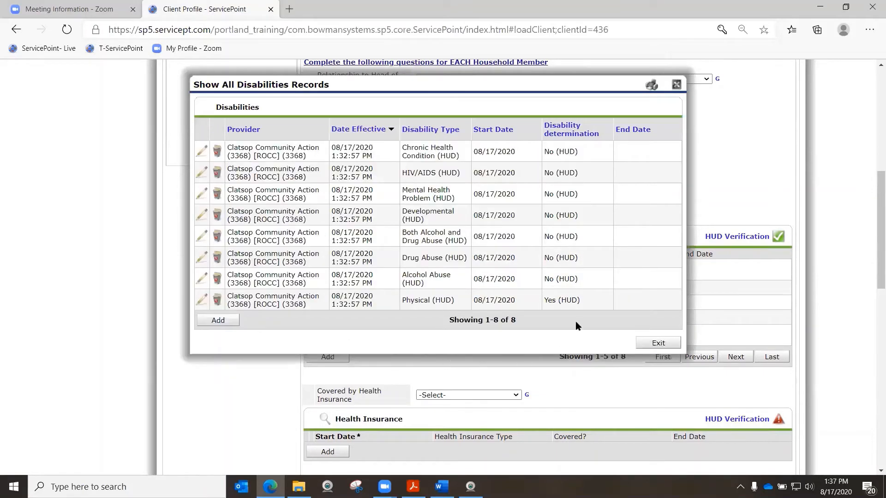
{"action": "left_click_drag", "start_coordinate": [544, 302], "coordinate": [588, 306]}
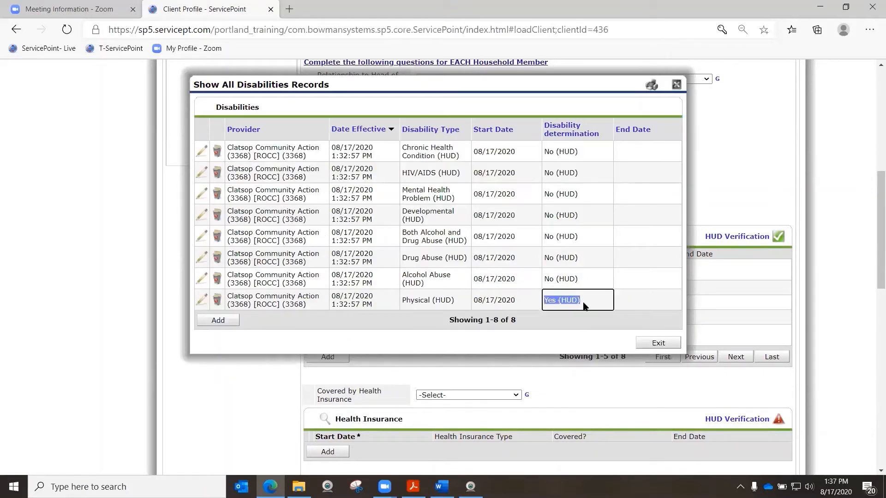
{"action": "left_click", "coordinate": [648, 345]}
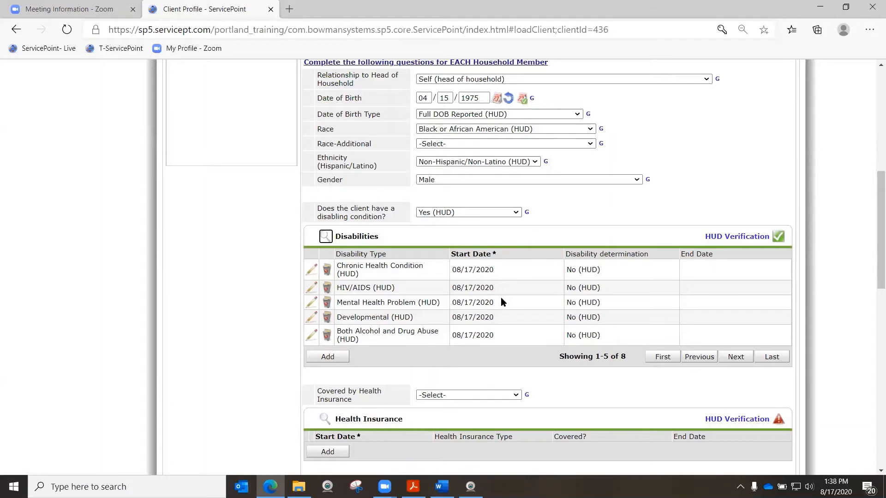
Answer Yes (HUD) to health insurance coverage and save its HUD Verification with State Health Insurance for Adults as Yes and every other type as No
{"action": "scroll", "coordinate": [500, 296], "scroll_direction": "down", "scroll_amount": 4}
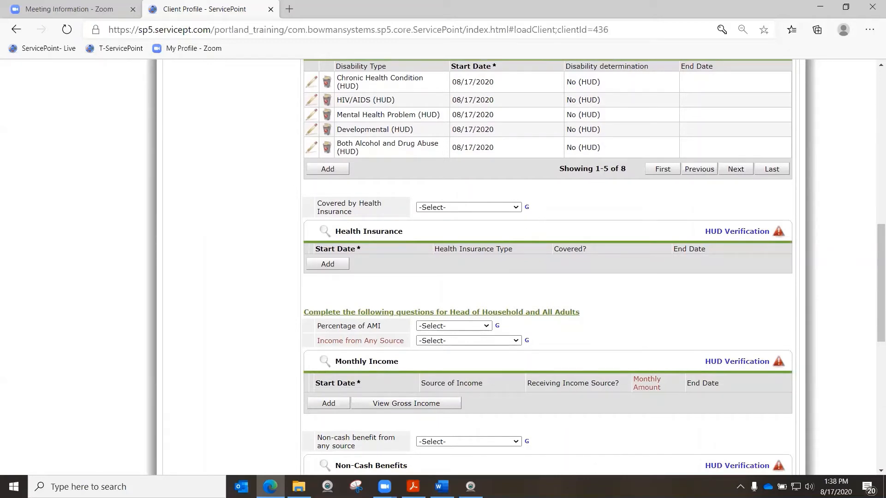
{"action": "left_click", "coordinate": [484, 207]}
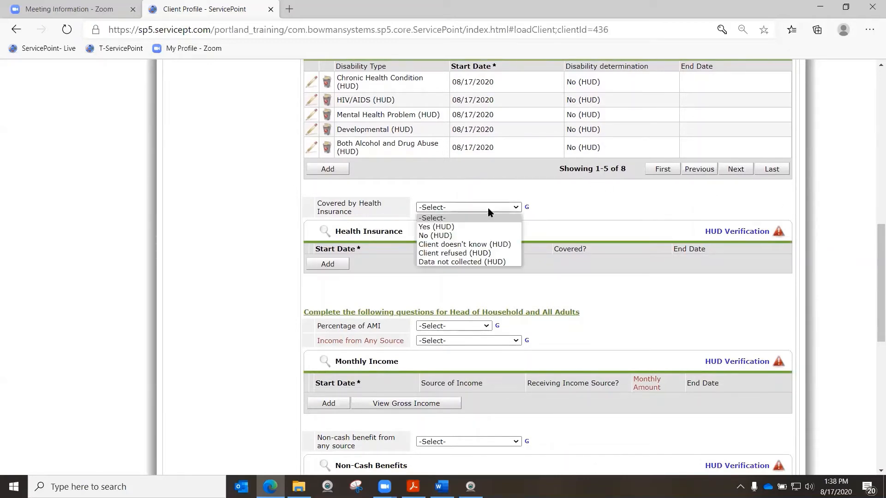
{"action": "left_click", "coordinate": [483, 227]}
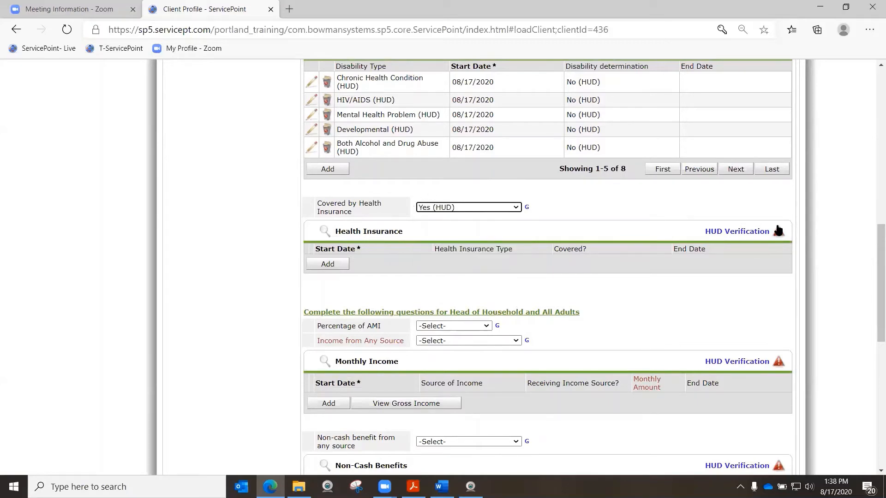
{"action": "left_click", "coordinate": [754, 232]}
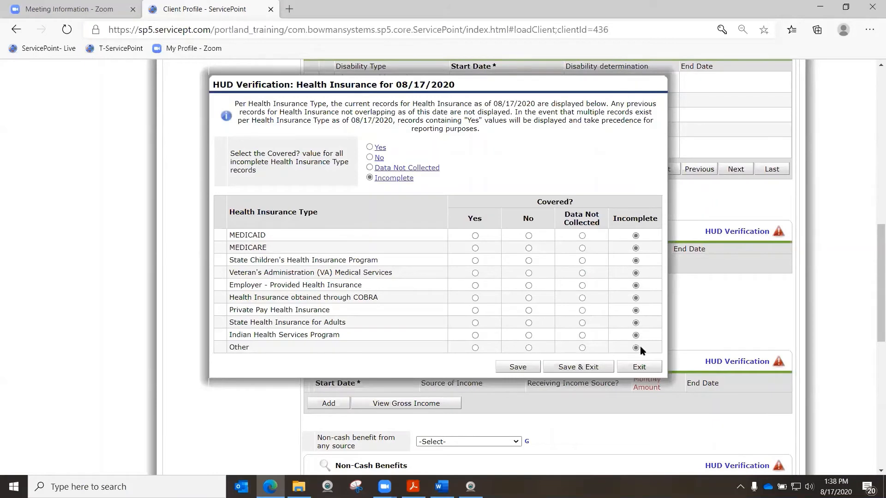
{"action": "left_click", "coordinate": [370, 158]}
{"action": "left_click_drag", "start_coordinate": [250, 322], "coordinate": [309, 325]}
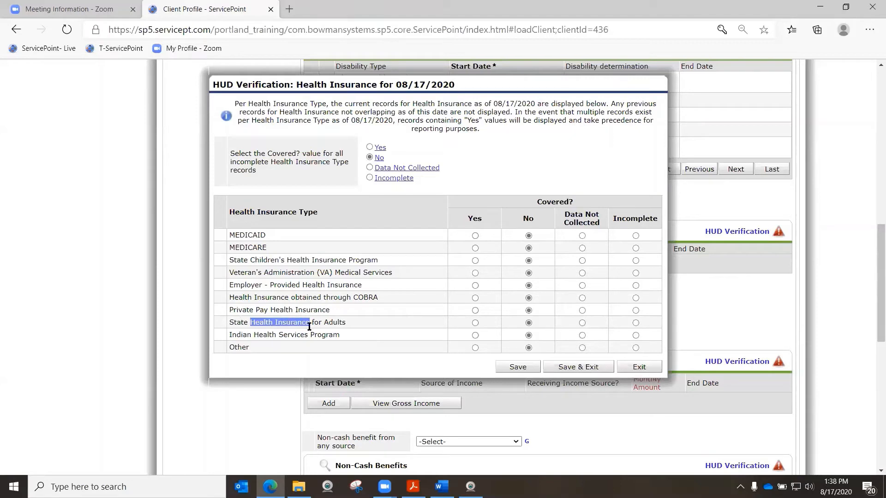
{"action": "left_click", "coordinate": [475, 323]}
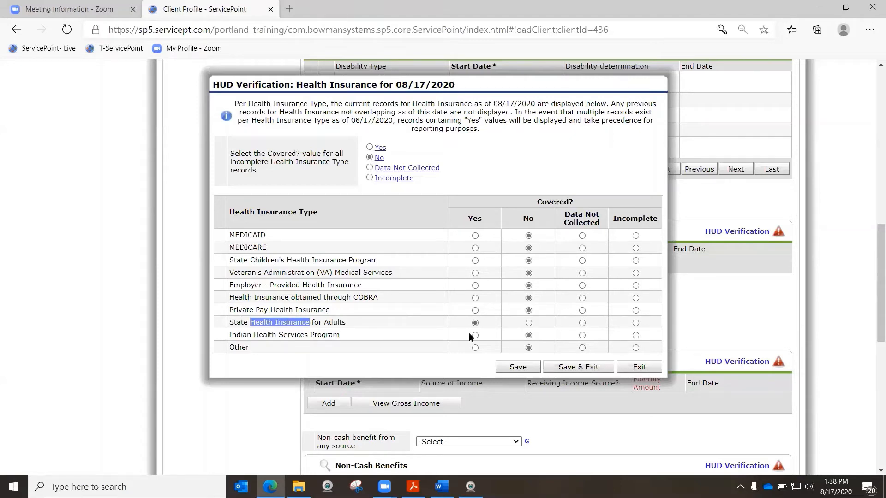
{"action": "left_click", "coordinate": [582, 367]}
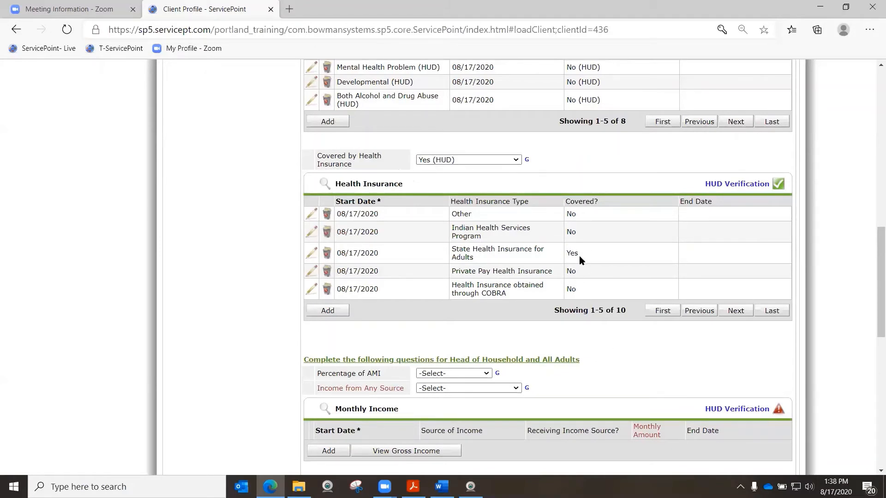
Set the Percentage of AMI to Greater than 50% and Income from Any Source to Yes (HUD)
{"action": "scroll", "coordinate": [598, 292], "scroll_direction": "down", "scroll_amount": 3}
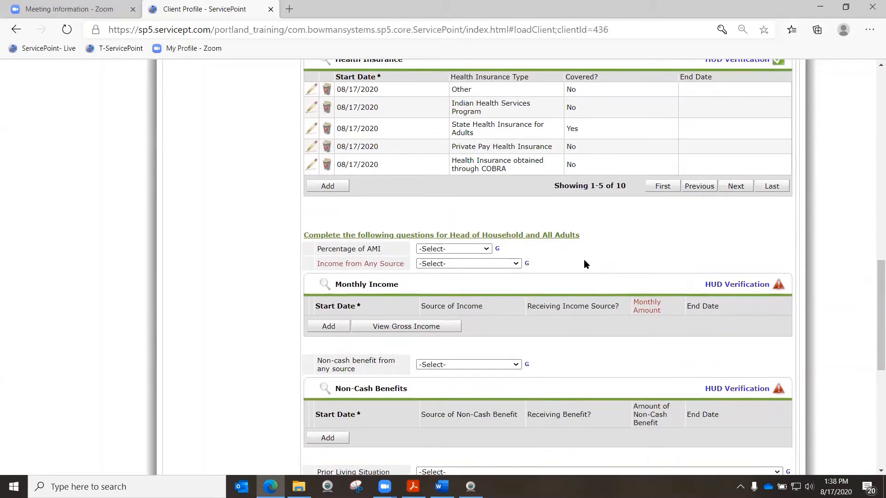
{"action": "left_click", "coordinate": [460, 250]}
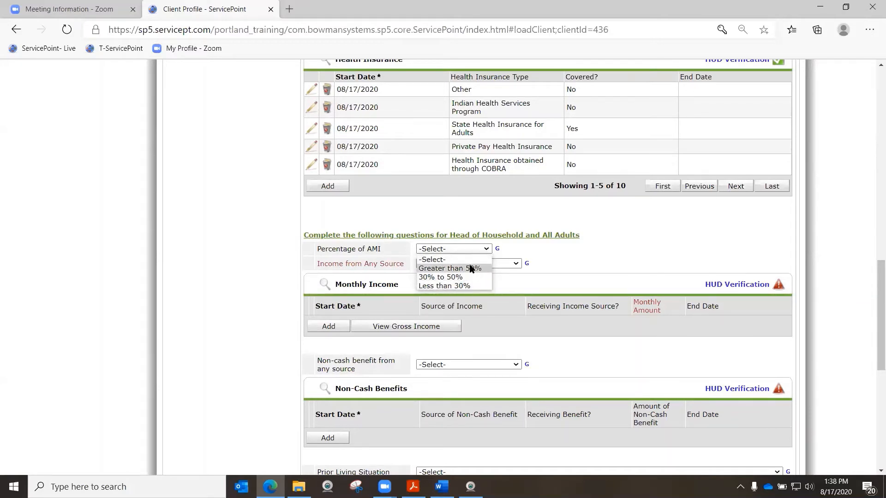
{"action": "left_click", "coordinate": [471, 268]}
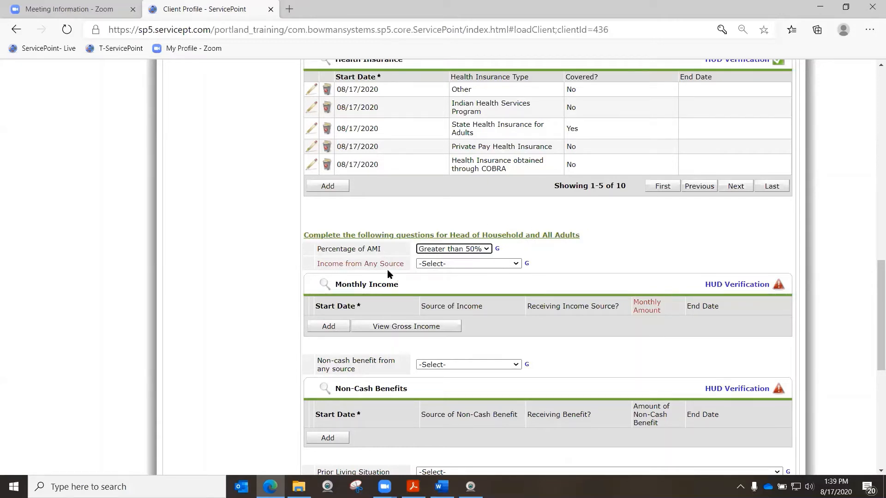
{"action": "left_click", "coordinate": [450, 264]}
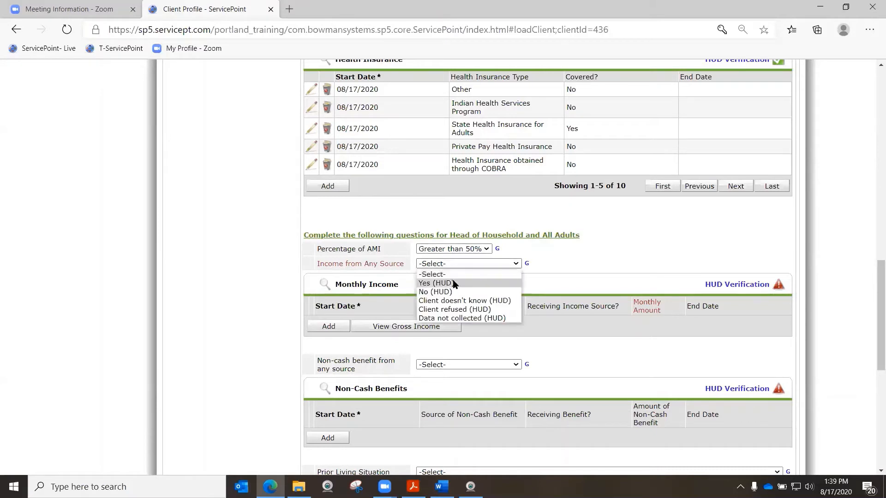
{"action": "left_click", "coordinate": [453, 283]}
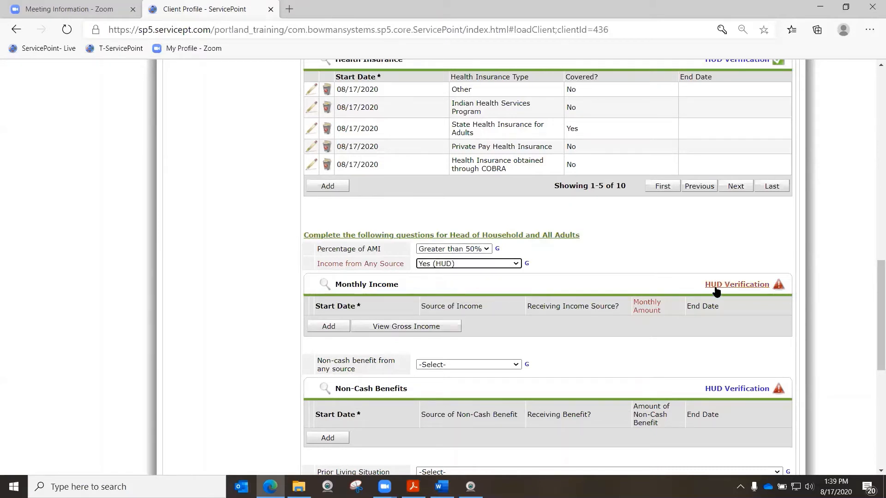
Open the Monthly Income HUD Verification and mark every source of income as No
{"action": "left_click", "coordinate": [738, 285]}
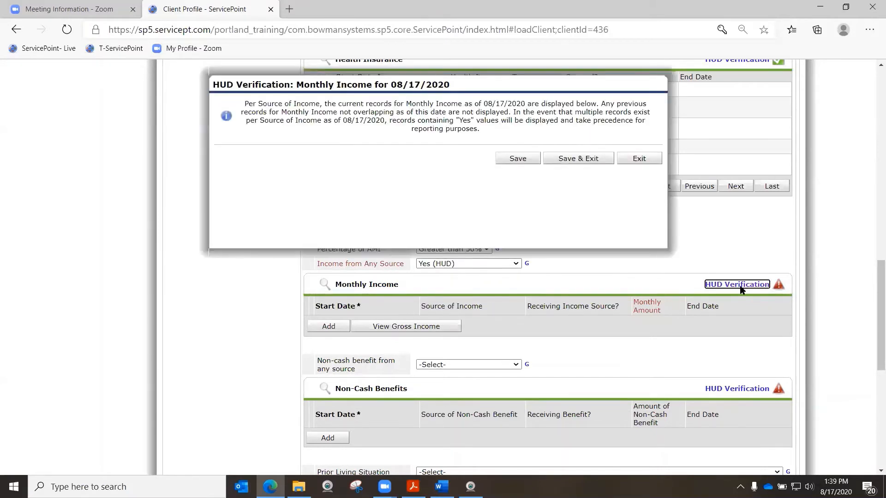
{"action": "left_click", "coordinate": [370, 147]}
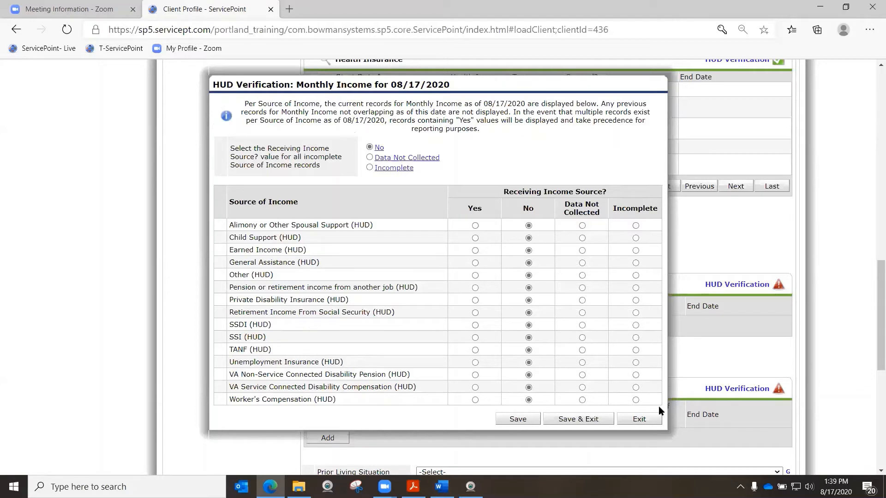
{"action": "left_click_drag", "start_coordinate": [250, 363], "coordinate": [306, 363]}
{"action": "left_click", "coordinate": [287, 383]}
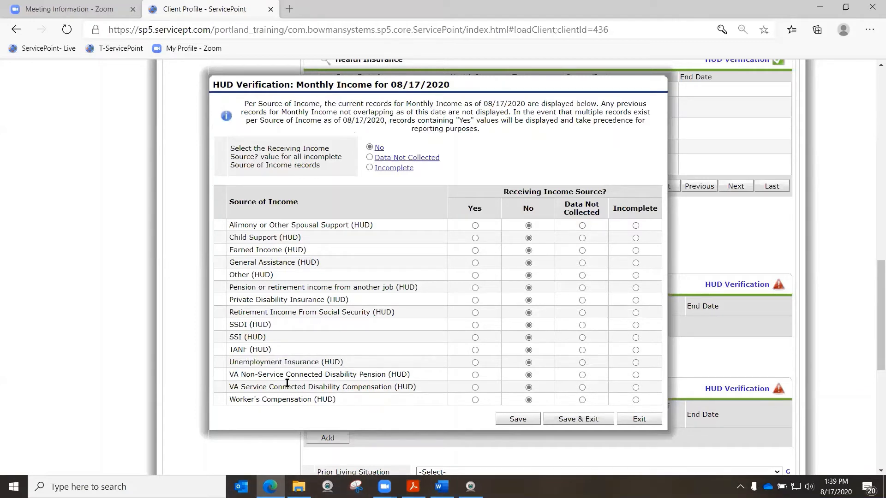
Mark Unemployment Insurance (HUD) as a received income source and save its record with a monthly amount of 450
{"action": "left_click", "coordinate": [474, 362]}
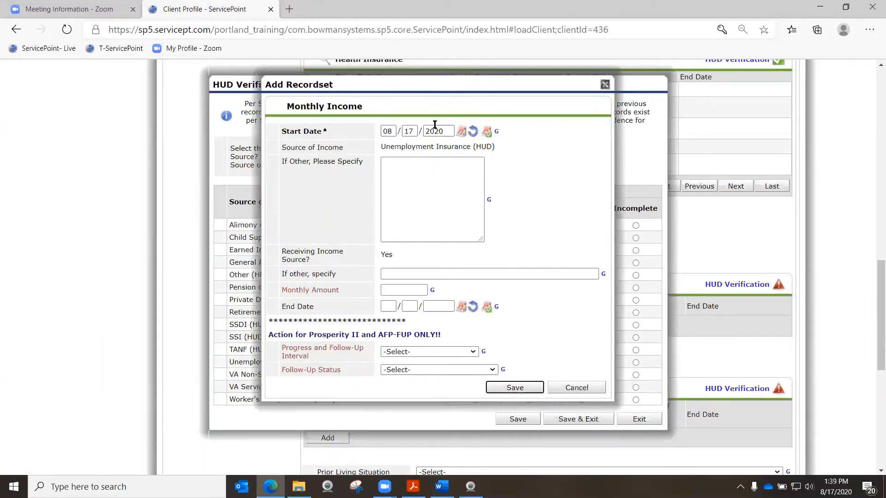
{"action": "left_click_drag", "start_coordinate": [400, 149], "coordinate": [496, 147]}
{"action": "left_click", "coordinate": [440, 268]}
{"action": "left_click", "coordinate": [402, 290]}
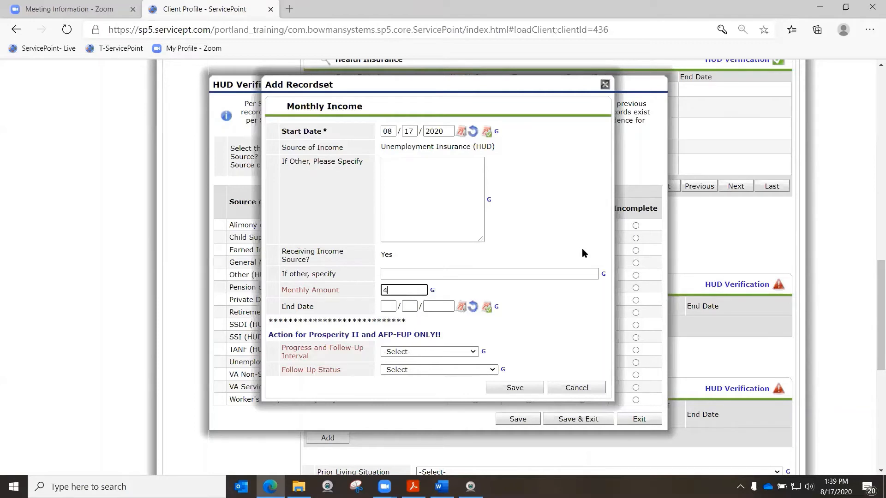
{"action": "type", "text": "450"}
{"action": "left_click", "coordinate": [514, 387]}
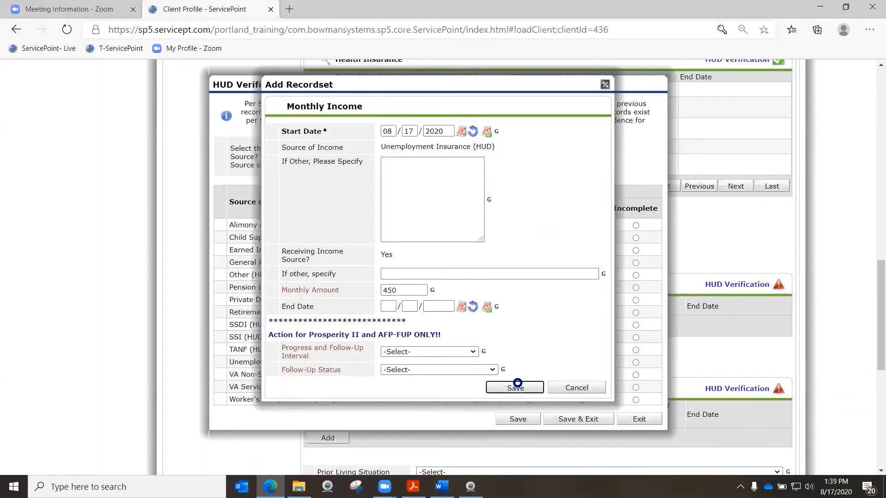
Check the answers for all income sources, then save and close the Monthly Income HUD Verification
{"action": "scroll", "coordinate": [450, 274], "scroll_direction": "down", "scroll_amount": 2}
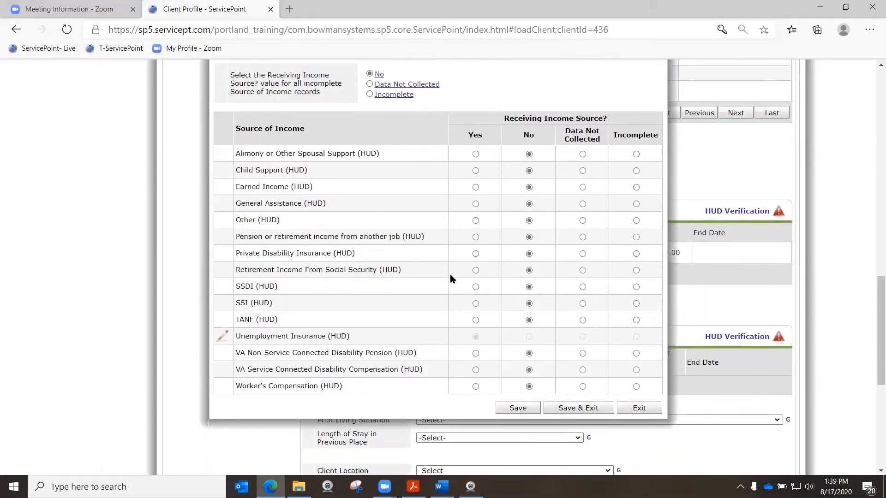
{"action": "scroll", "coordinate": [449, 274], "scroll_direction": "up", "scroll_amount": 2}
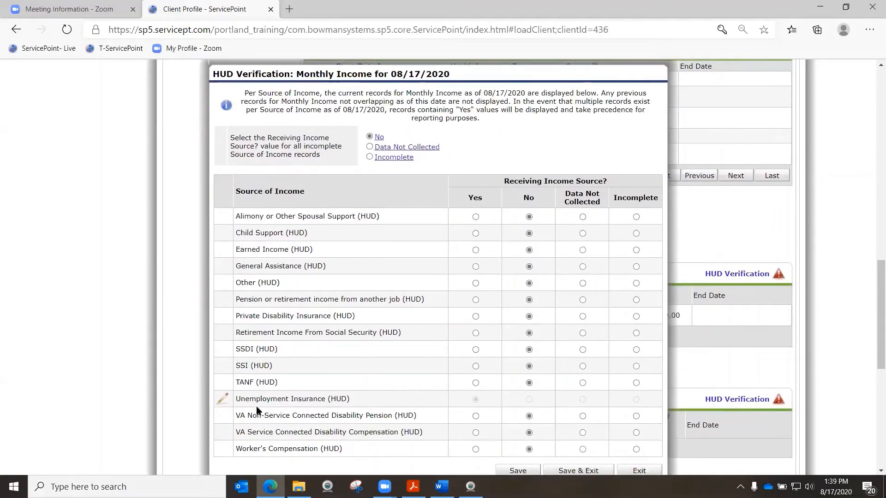
{"action": "scroll", "coordinate": [336, 392], "scroll_direction": "down", "scroll_amount": 1}
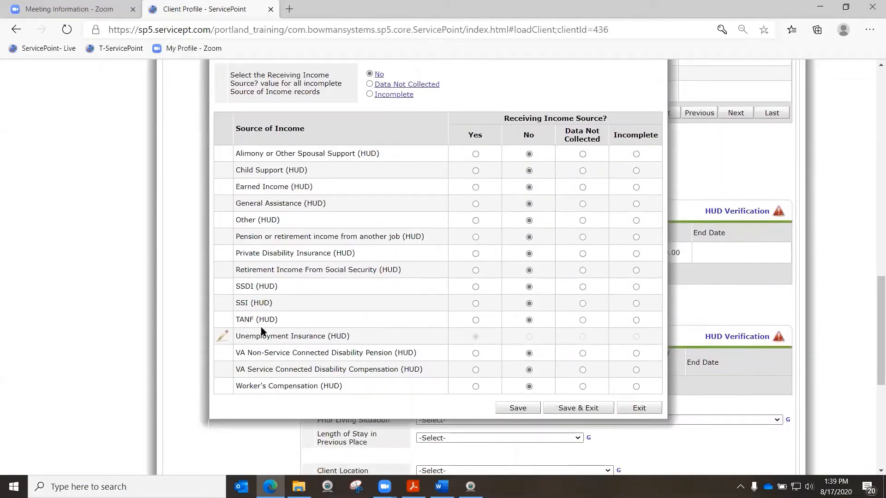
{"action": "left_click", "coordinate": [589, 409]}
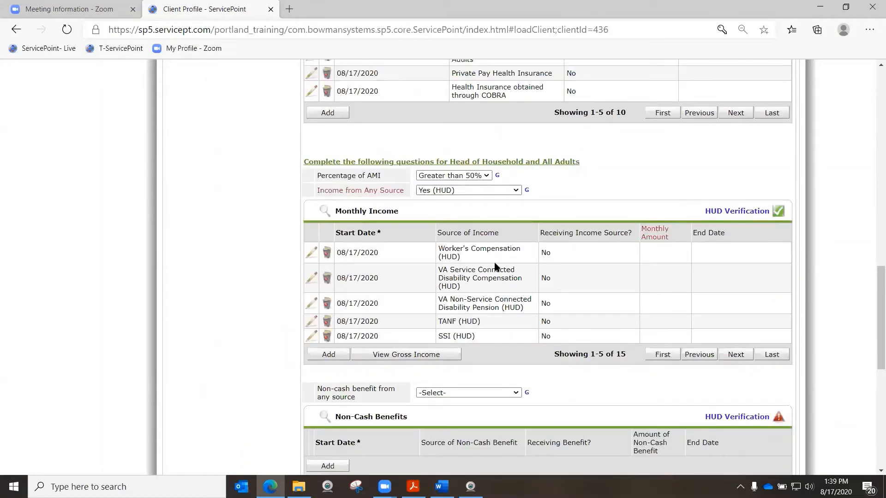
Answer Yes (HUD) to non-cash benefits and save the HUD Verification with Supplemental Nutrition Assistance Program as Yes and all other sources as No
{"action": "scroll", "coordinate": [563, 247], "scroll_direction": "down", "scroll_amount": 4}
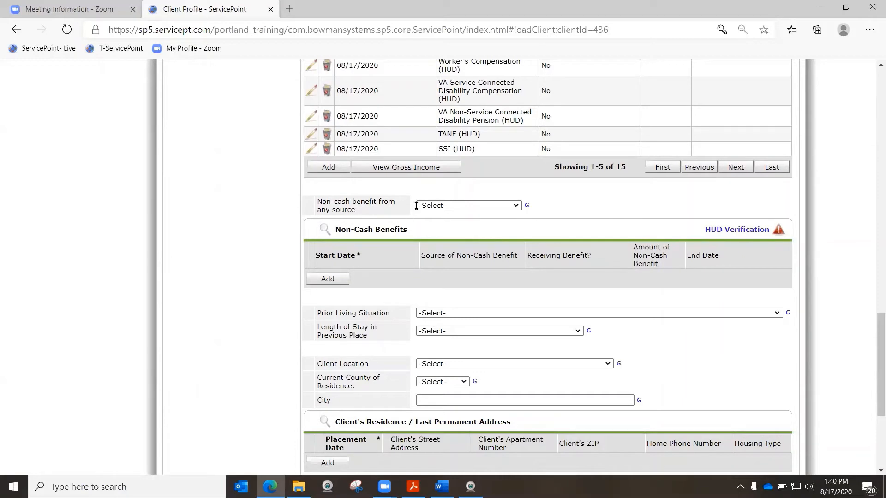
{"action": "left_click", "coordinate": [437, 206]}
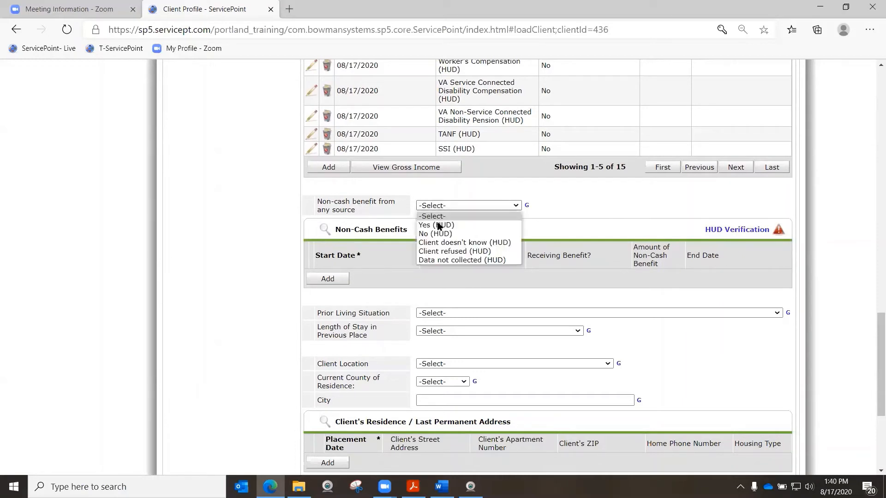
{"action": "left_click", "coordinate": [736, 230]}
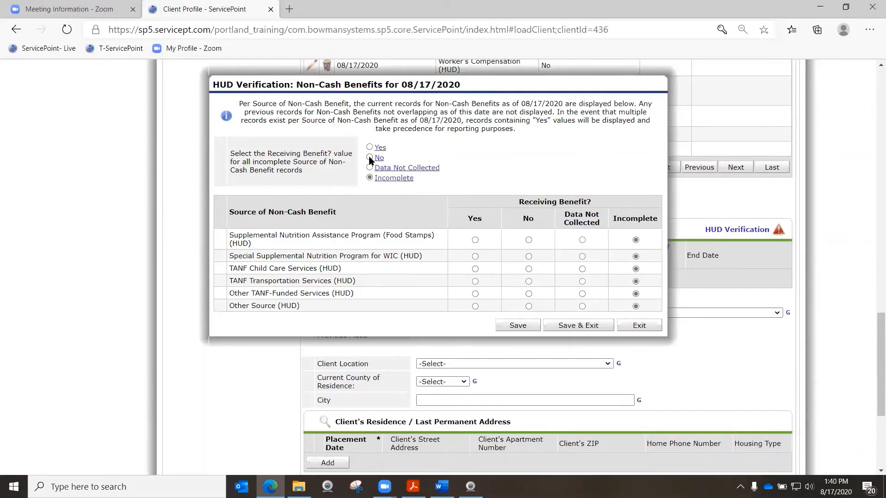
{"action": "left_click", "coordinate": [369, 158]}
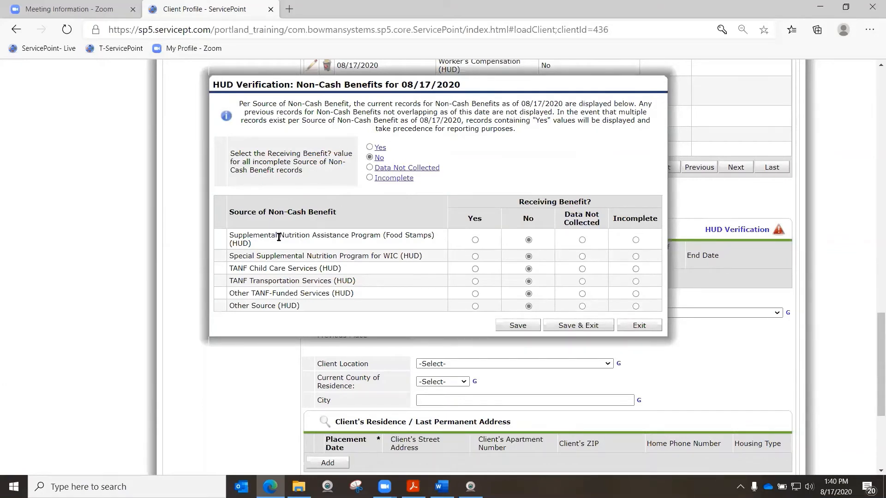
{"action": "left_click", "coordinate": [475, 239]}
{"action": "left_click", "coordinate": [600, 325]}
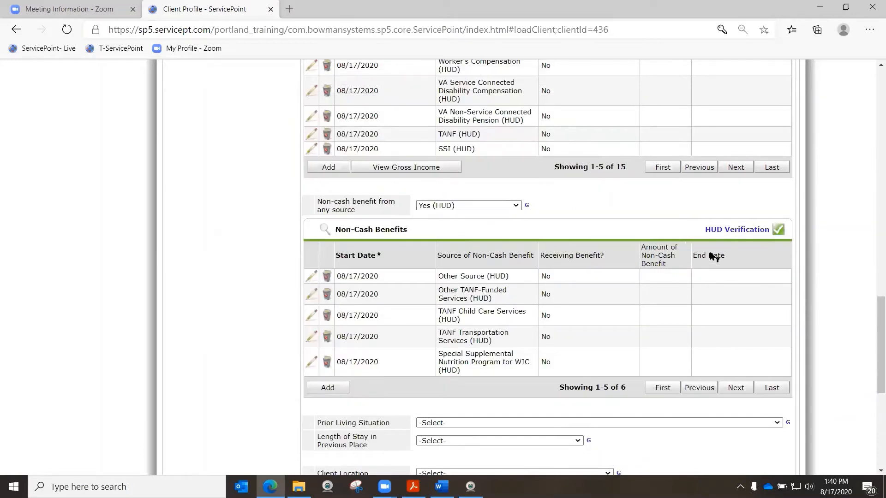
Set the Prior Living Situation to Rental by client, with other ongoing housing subsidy (HUD)
{"action": "scroll", "coordinate": [579, 274], "scroll_direction": "down", "scroll_amount": 4}
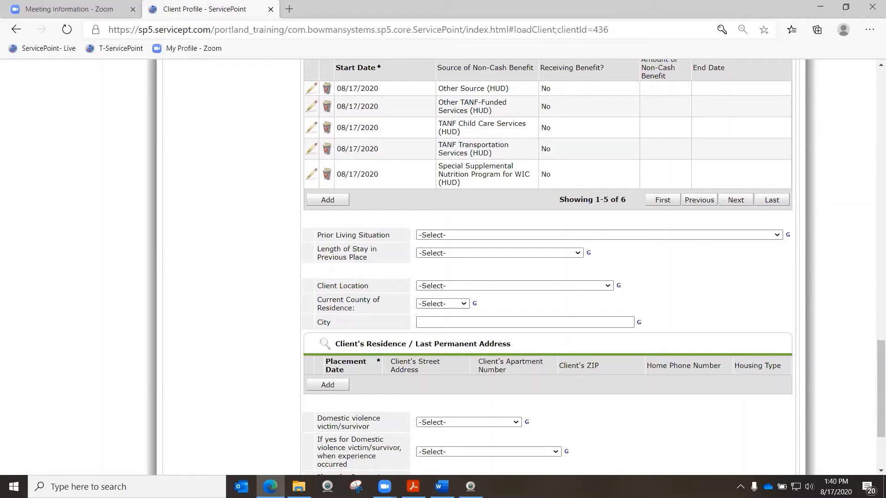
{"action": "left_click", "coordinate": [492, 236]}
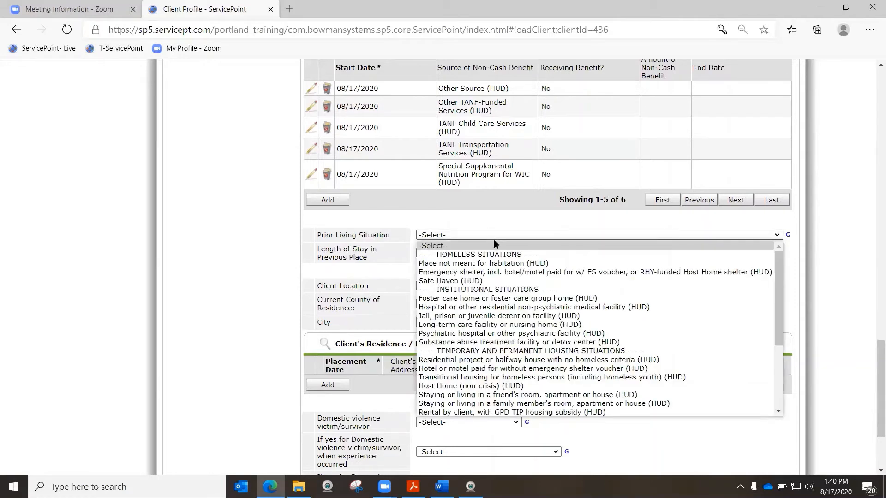
{"action": "scroll", "coordinate": [499, 300], "scroll_direction": "down", "scroll_amount": 2}
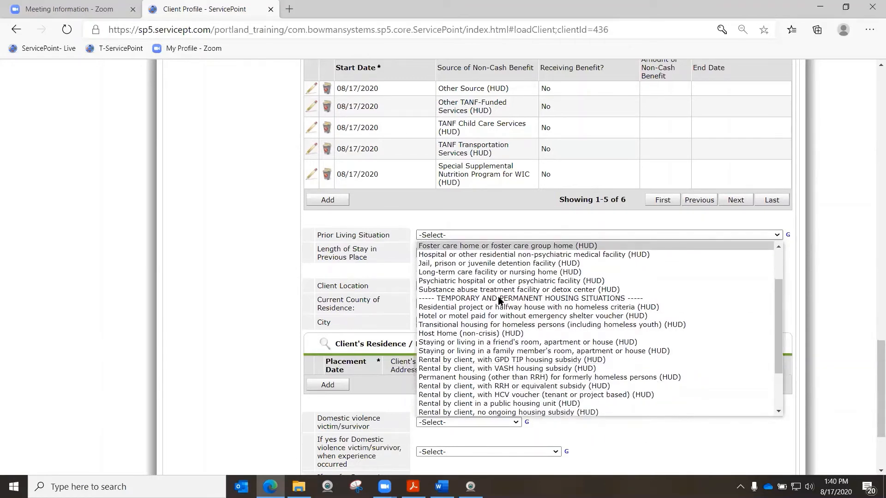
{"action": "scroll", "coordinate": [499, 300], "scroll_direction": "down", "scroll_amount": 2}
{"action": "scroll", "coordinate": [499, 301], "scroll_direction": "down", "scroll_amount": 1}
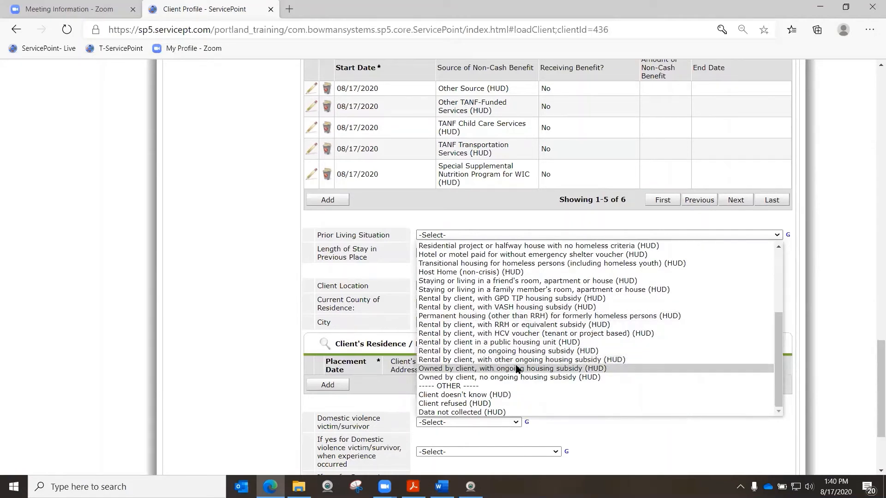
{"action": "left_click", "coordinate": [540, 360]}
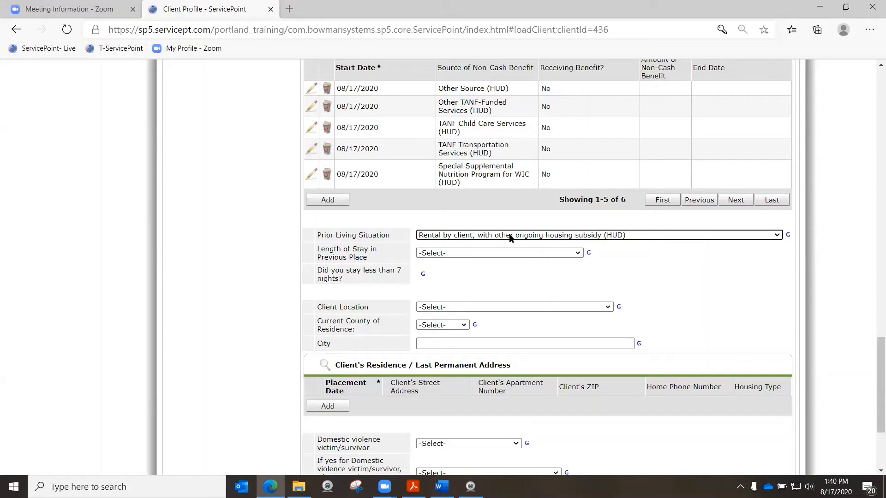
Set the Prior Living Situation to Rental by client, no ongoing housing subsidy (HUD), and the length of stay to One year or longer (HUD)
{"action": "left_click", "coordinate": [556, 236]}
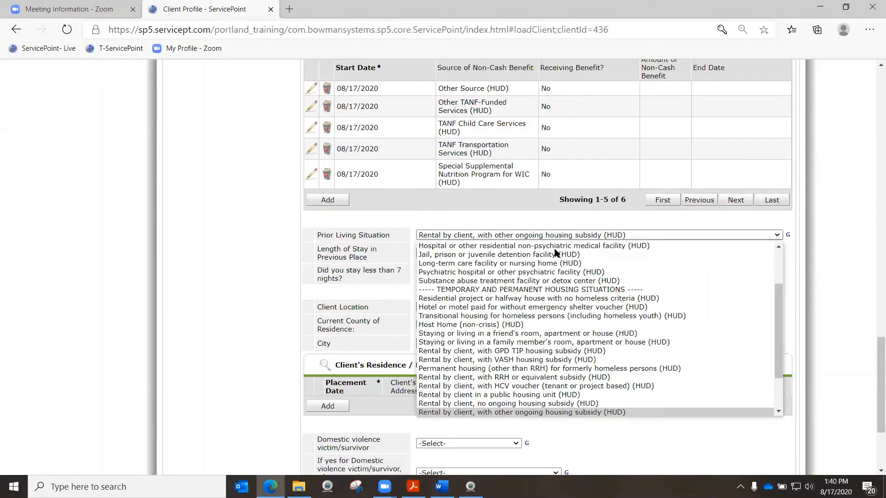
{"action": "left_click", "coordinate": [542, 403]}
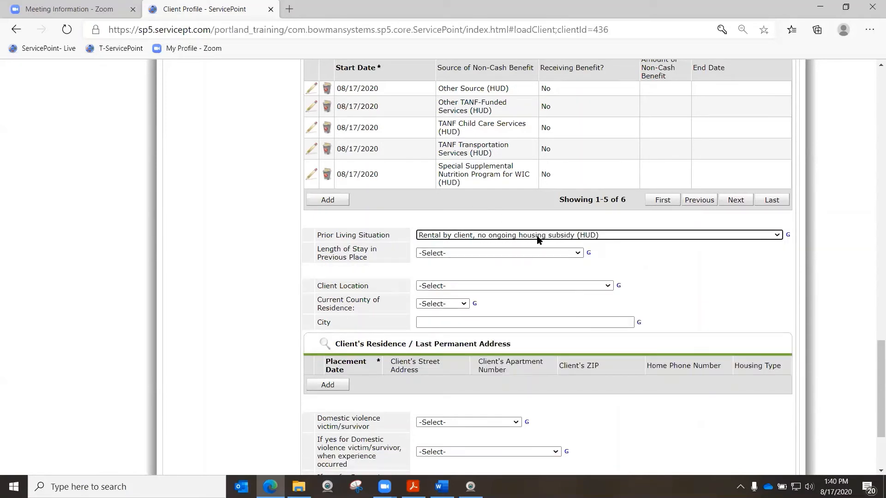
{"action": "left_click", "coordinate": [500, 253]}
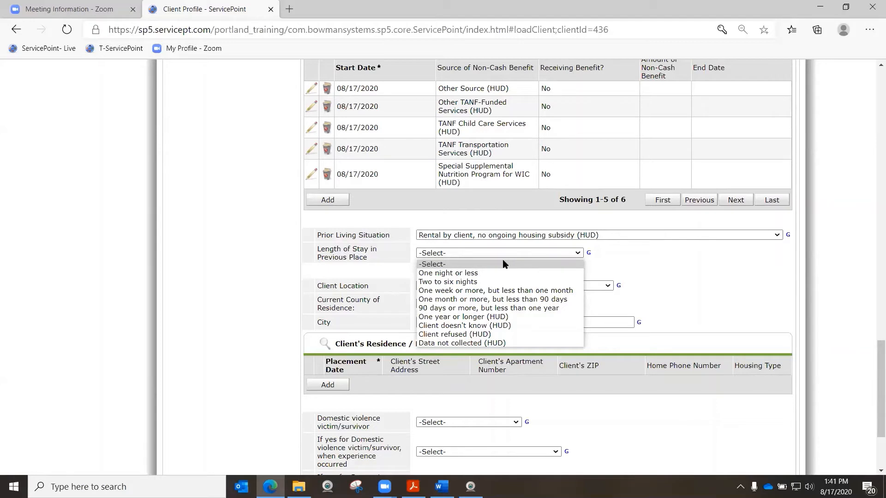
{"action": "left_click", "coordinate": [478, 318]}
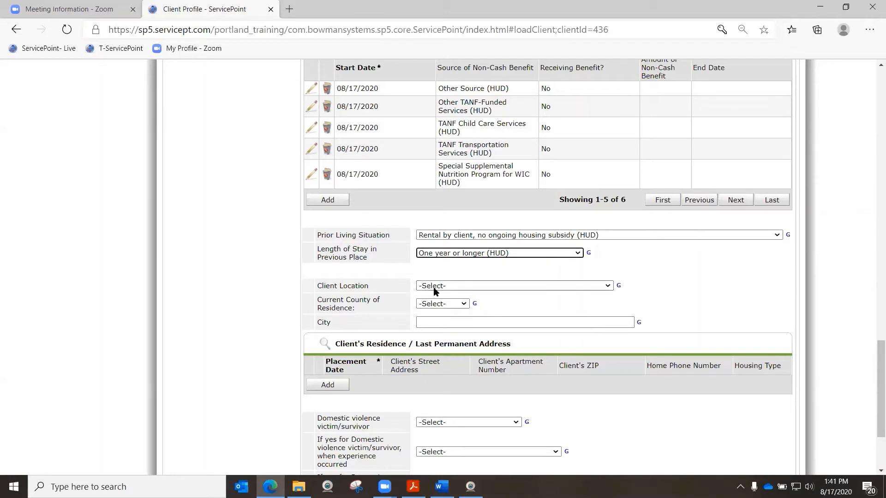
Set the Client Location to OR-505 Oregon Balance of State CoC (ROCC)
{"action": "left_click", "coordinate": [476, 286]}
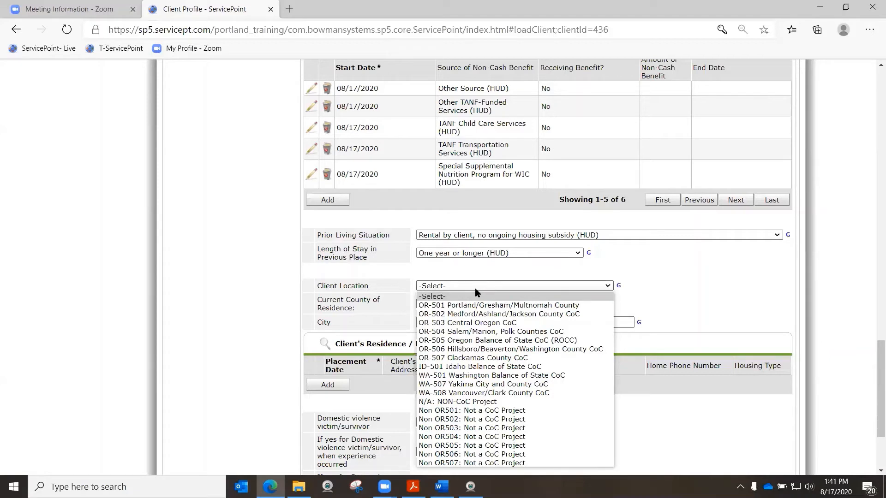
{"action": "left_click", "coordinate": [458, 342]}
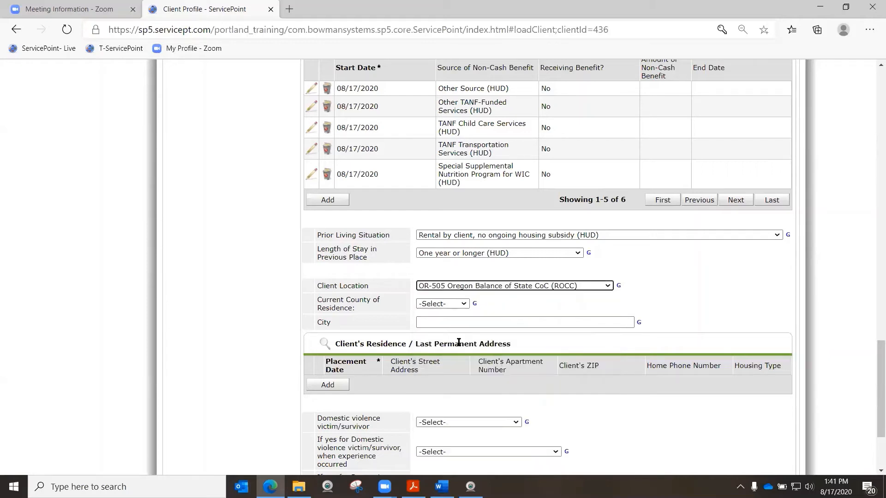
Set the Current County of Residence to Clatsop and enter Clatsop as the City
{"action": "left_click", "coordinate": [463, 304]}
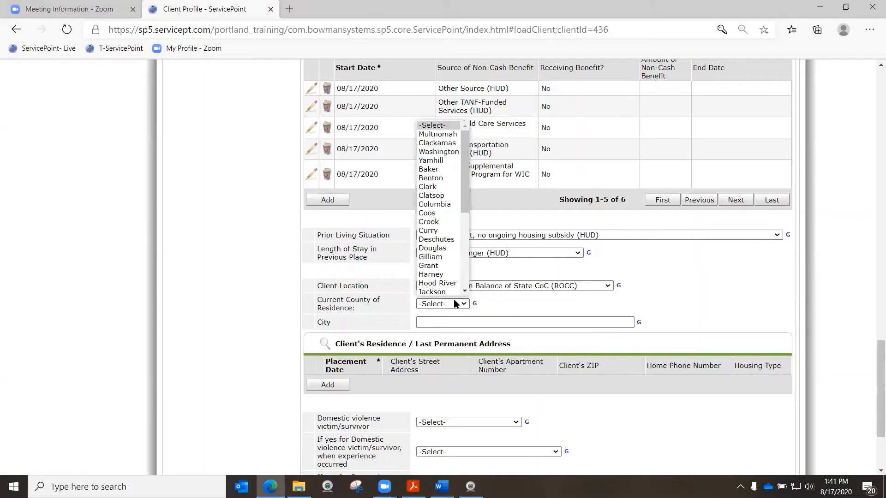
{"action": "left_click", "coordinate": [429, 196]}
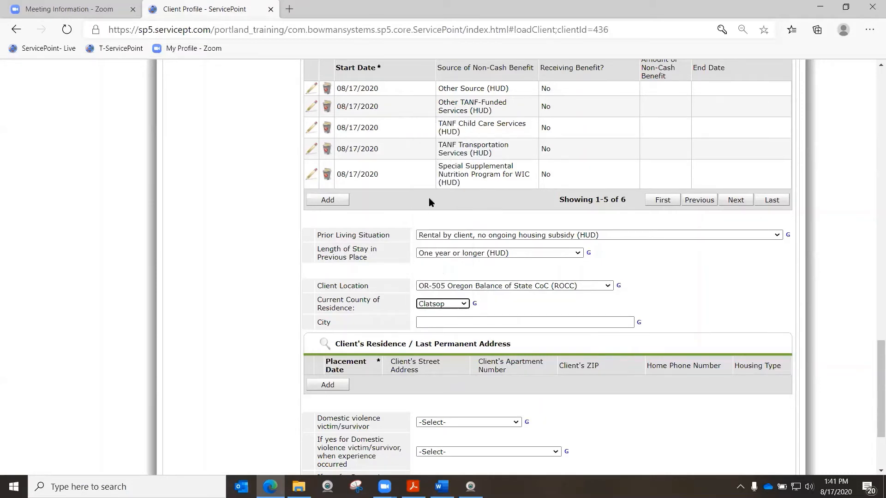
{"action": "left_click", "coordinate": [452, 322]}
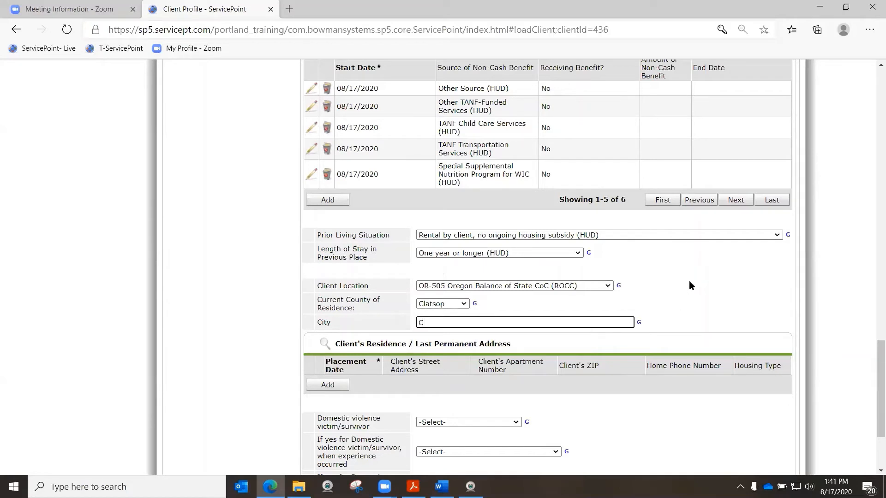
{"action": "type", "text": "Clatsopp"}
{"action": "left_click_drag", "start_coordinate": [450, 322], "coordinate": [413, 321]}
{"action": "left_click", "coordinate": [364, 298]}
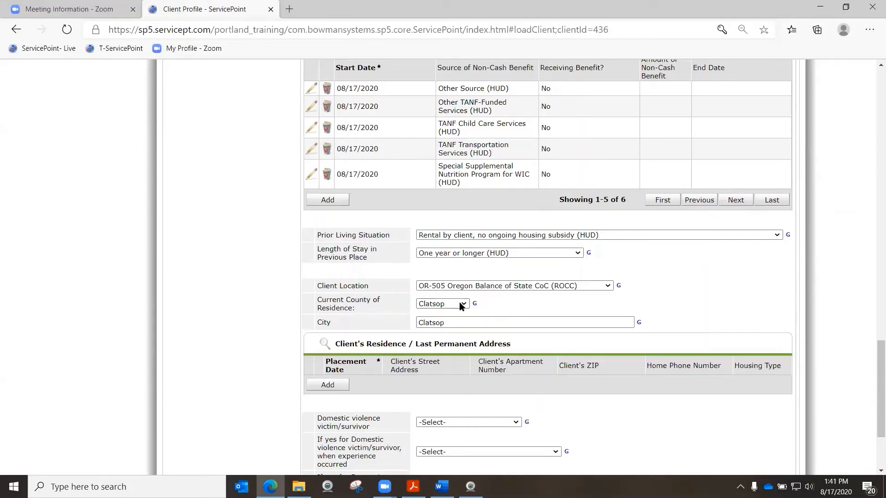
Start a new Client's Residence / Last Permanent Address record with the client's street address, city Clatsop and state OR
{"action": "scroll", "coordinate": [537, 291], "scroll_direction": "down", "scroll_amount": 3}
{"action": "left_click", "coordinate": [335, 260]}
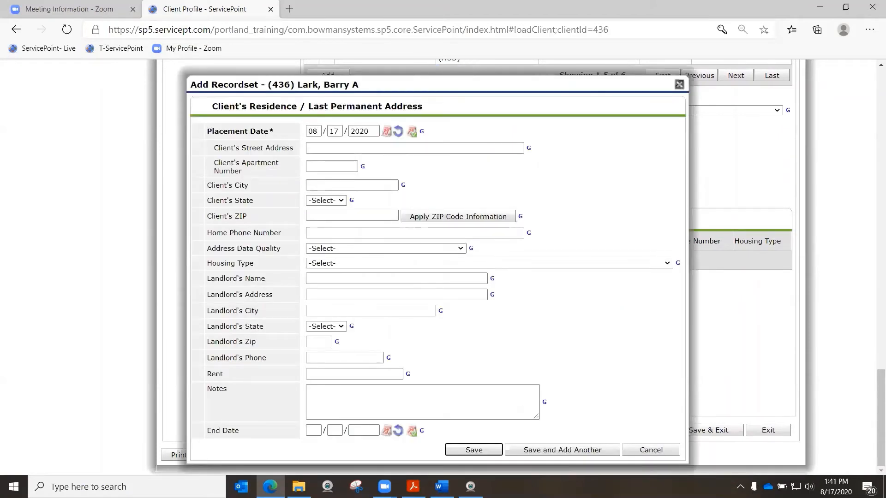
{"action": "left_click", "coordinate": [333, 147]}
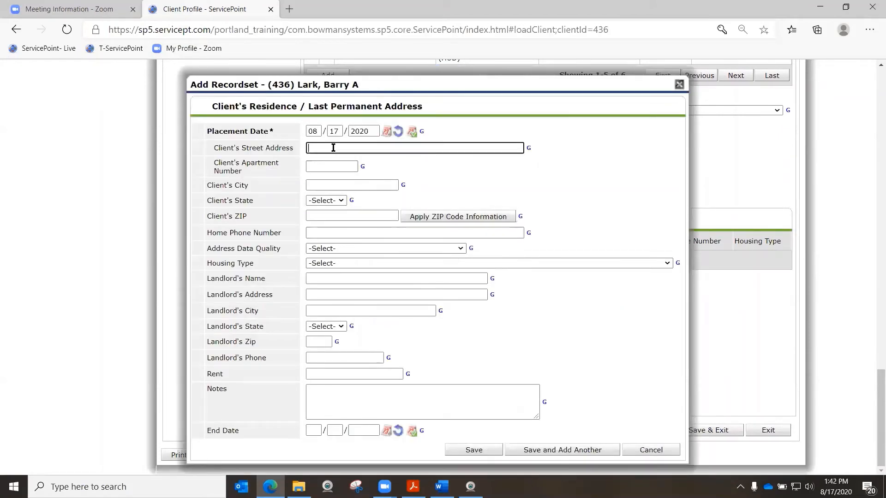
{"action": "type", "text": "111"}
{"action": "type", "text": " Hill Dr"}
{"action": "left_click", "coordinate": [310, 183]}
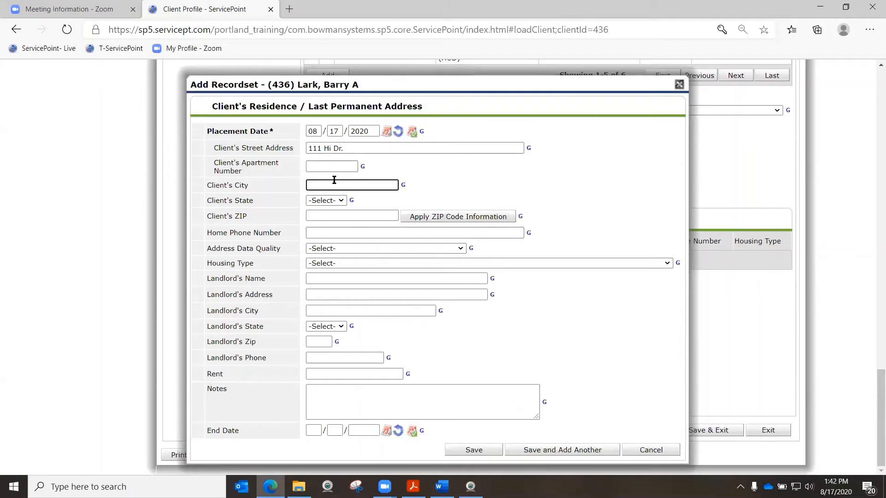
{"action": "type", "text": "Clatsp"}
{"action": "key", "text": "BackSpace"}
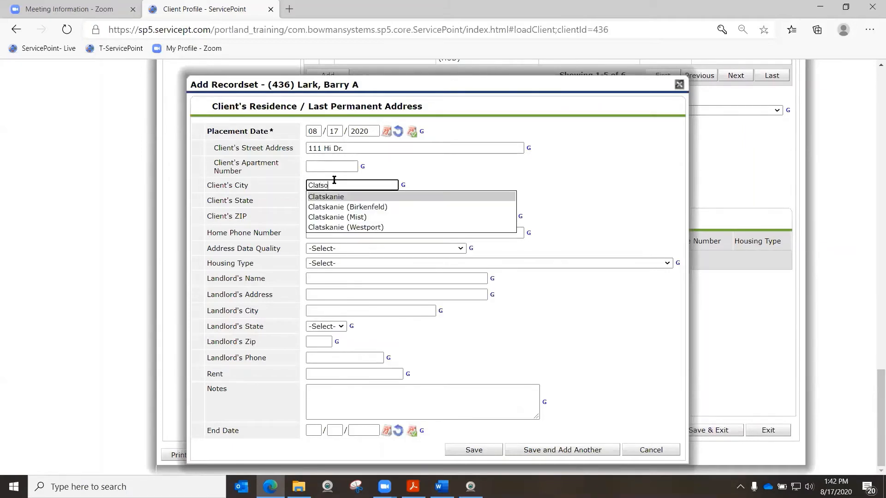
{"action": "type", "text": "op"}
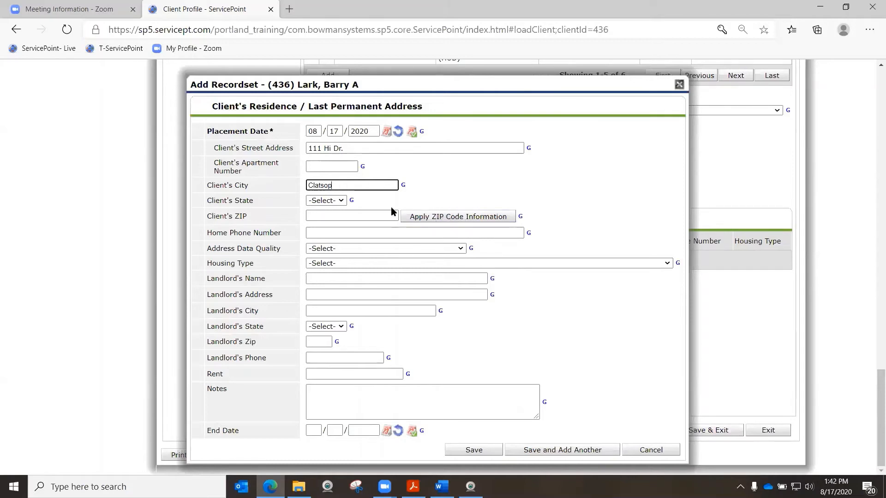
{"action": "left_click", "coordinate": [374, 215]}
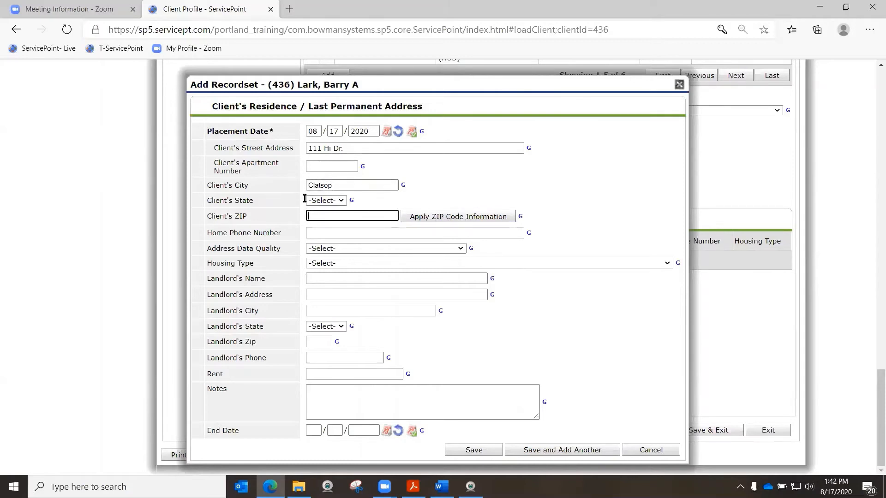
{"action": "left_click", "coordinate": [332, 202]}
{"action": "scroll", "coordinate": [323, 254], "scroll_direction": "down", "scroll_amount": 13}
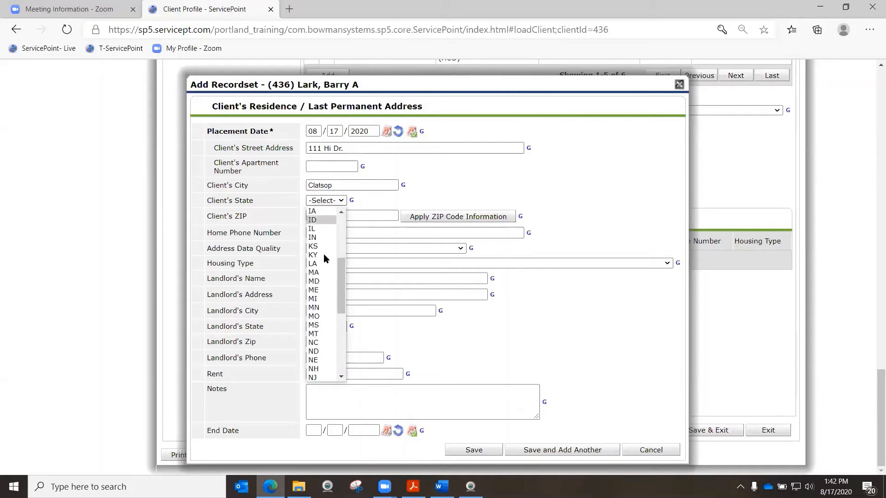
{"action": "left_click", "coordinate": [320, 269]}
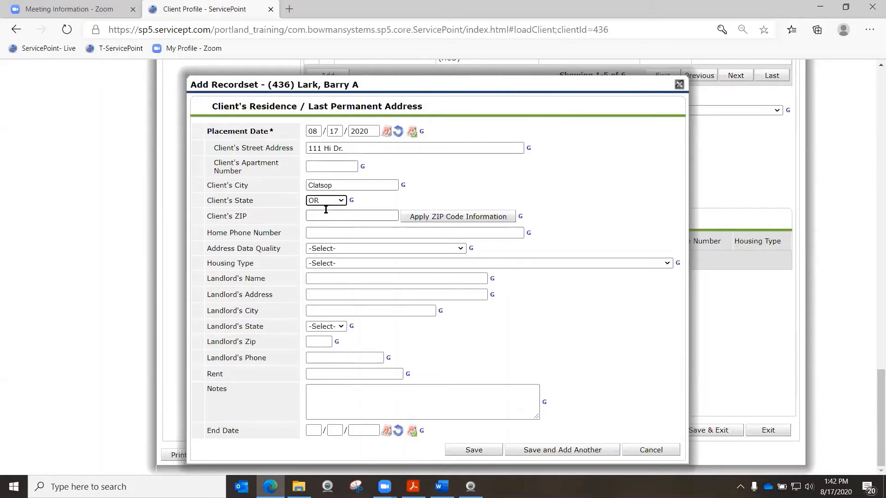
Enter a placeholder home phone number, set Address Data Quality to Full Address reported, and save the residence record
{"action": "left_click", "coordinate": [308, 213]}
{"action": "left_click", "coordinate": [317, 232]}
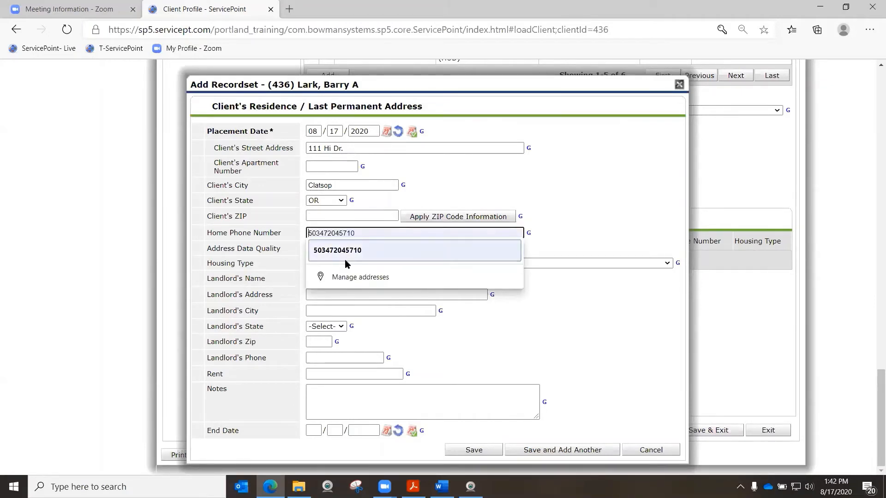
{"action": "type", "text": "xxxxxxx"}
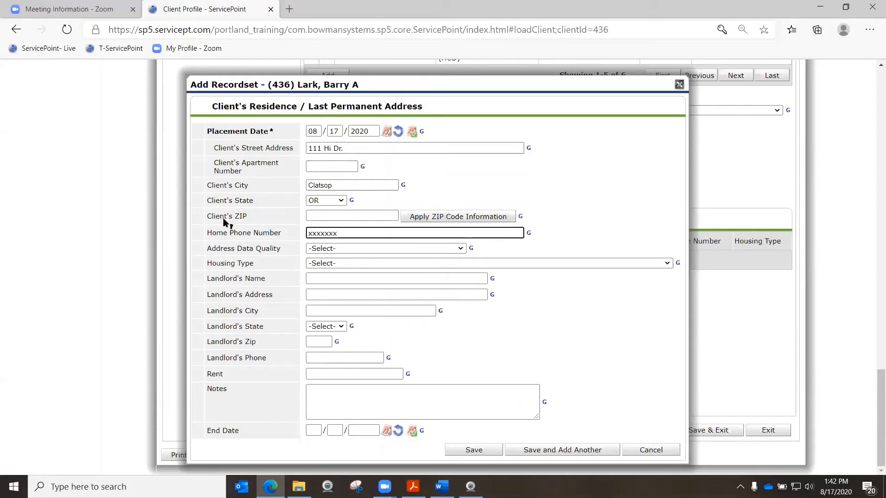
{"action": "left_click", "coordinate": [354, 250]}
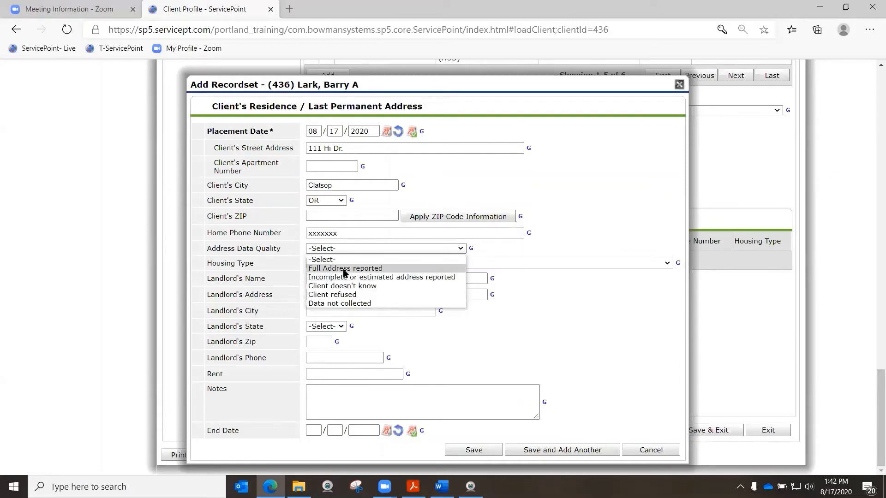
{"action": "left_click", "coordinate": [343, 268]}
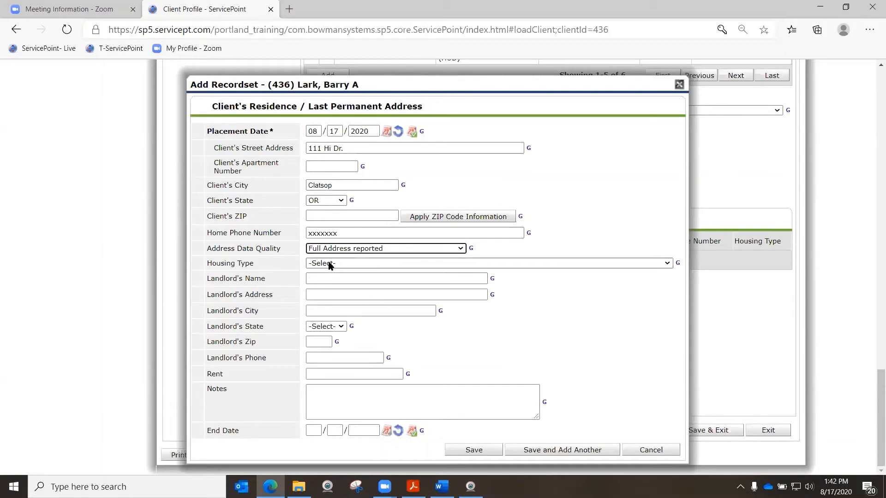
{"action": "left_click", "coordinate": [330, 263]}
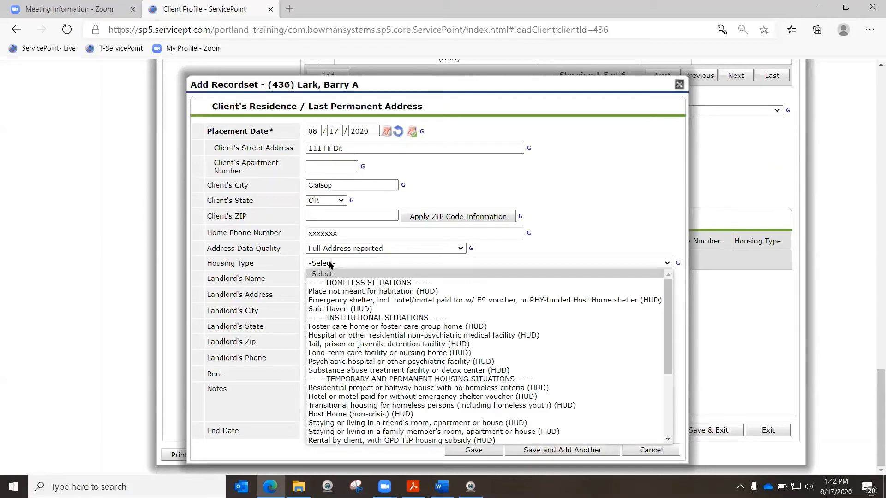
{"action": "left_click", "coordinate": [522, 249]}
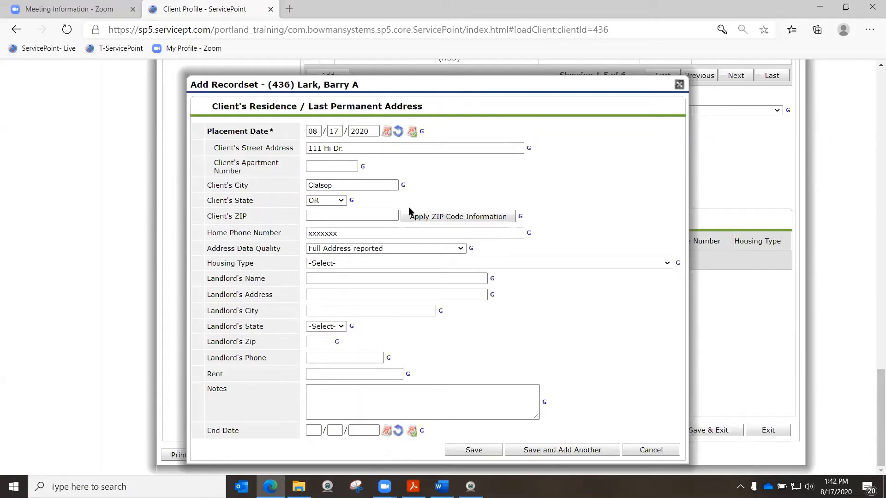
{"action": "left_click", "coordinate": [562, 450]}
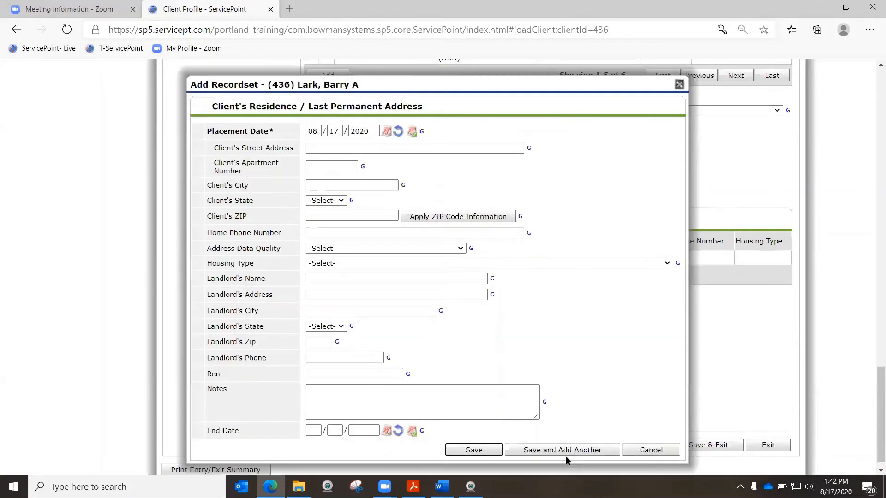
Save the additional blank residence record and delete it from the Client's Residence / Last Permanent Address list
{"action": "left_click", "coordinate": [487, 450]}
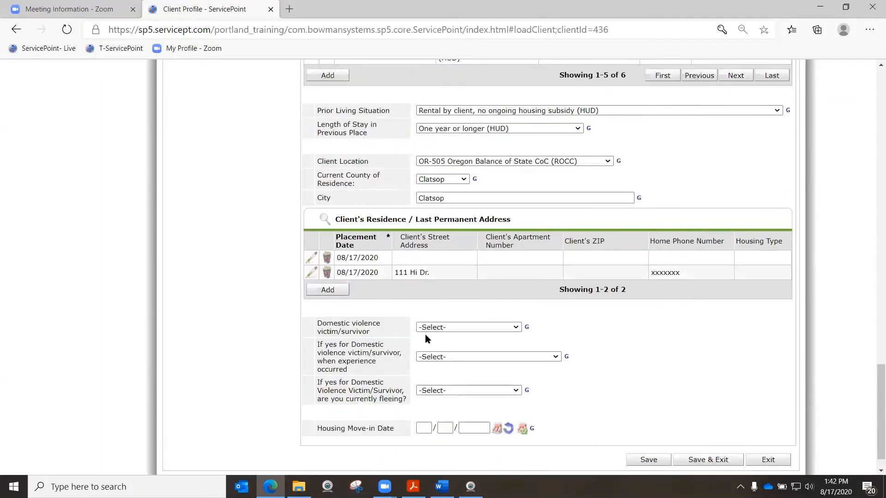
{"action": "left_click", "coordinate": [326, 258]}
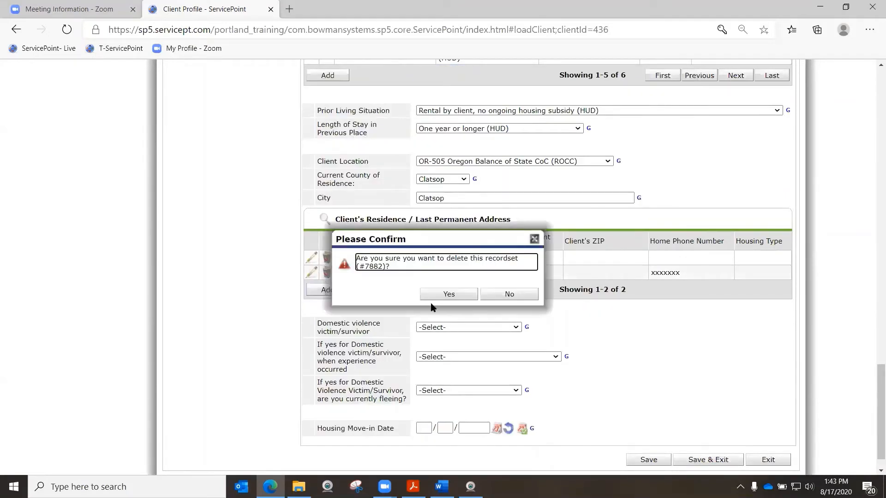
{"action": "left_click", "coordinate": [439, 299]}
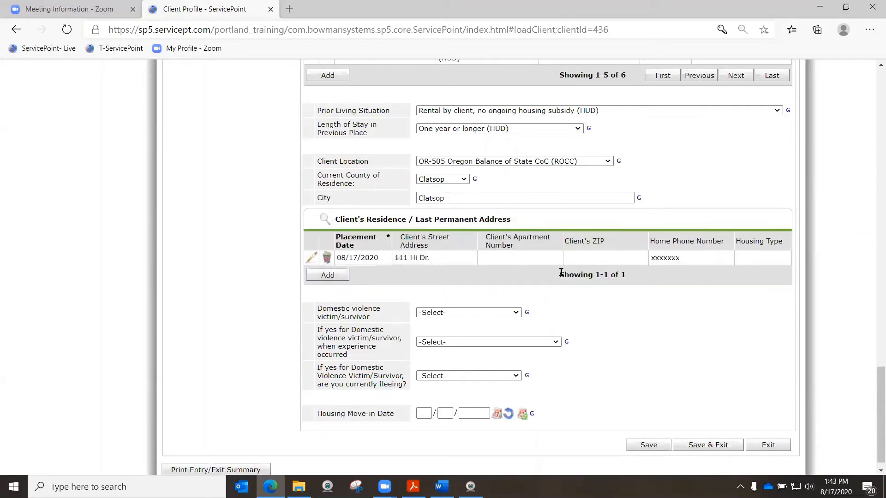
Set Domestic violence victim/survivor to No (HUD) and the Housing Move-in Date to 08/17/2020, and save the entry assessment
{"action": "scroll", "coordinate": [388, 330], "scroll_direction": "down", "scroll_amount": 1}
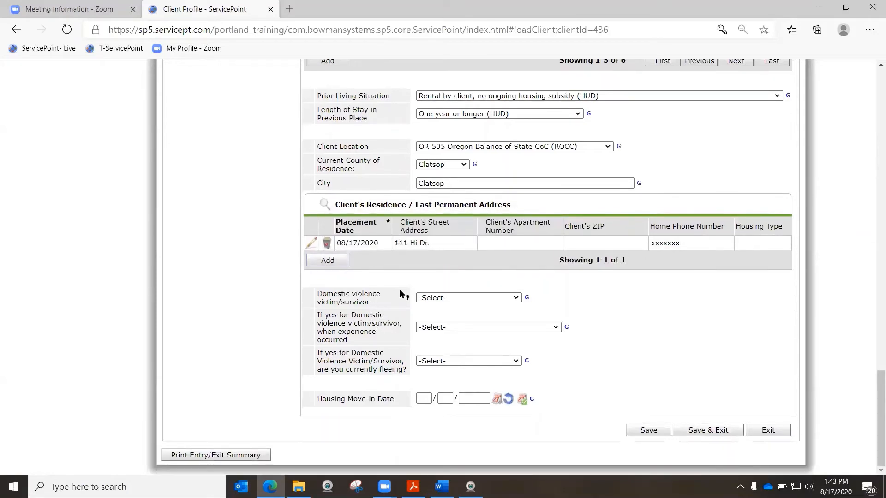
{"action": "left_click", "coordinate": [468, 297]}
{"action": "left_click", "coordinate": [438, 323]}
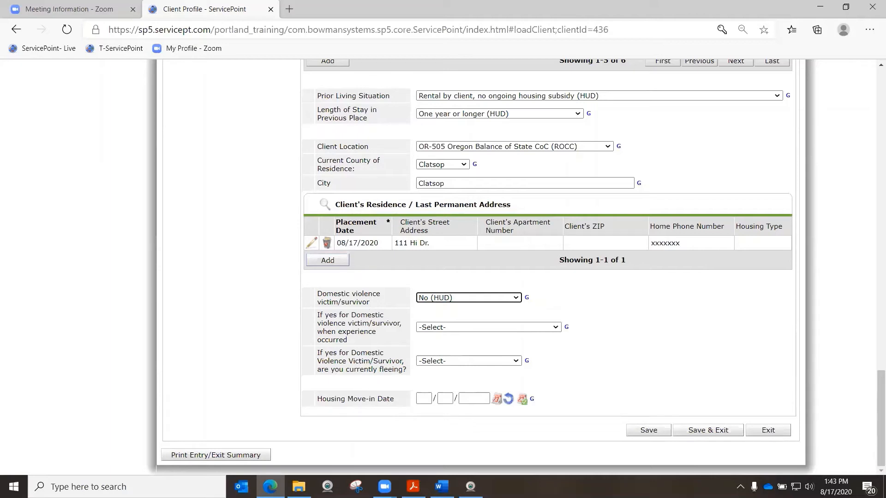
{"action": "left_click", "coordinate": [423, 400]}
{"action": "left_click", "coordinate": [524, 401]}
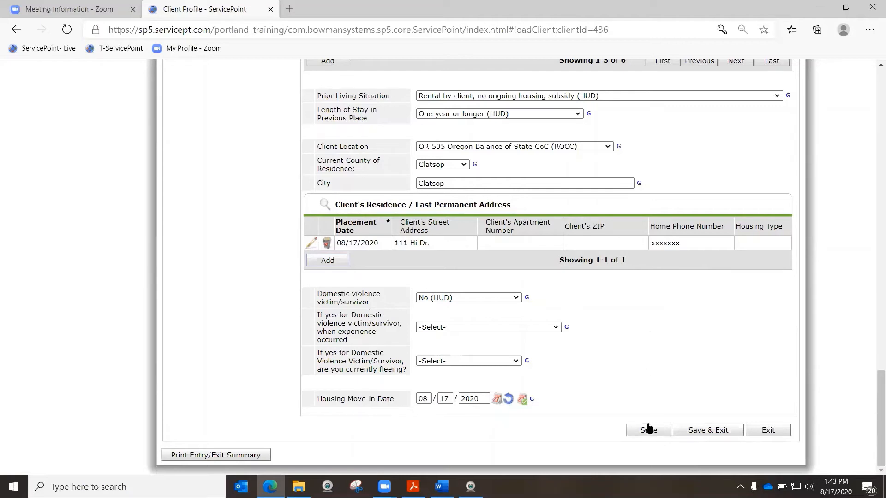
{"action": "left_click", "coordinate": [649, 430]}
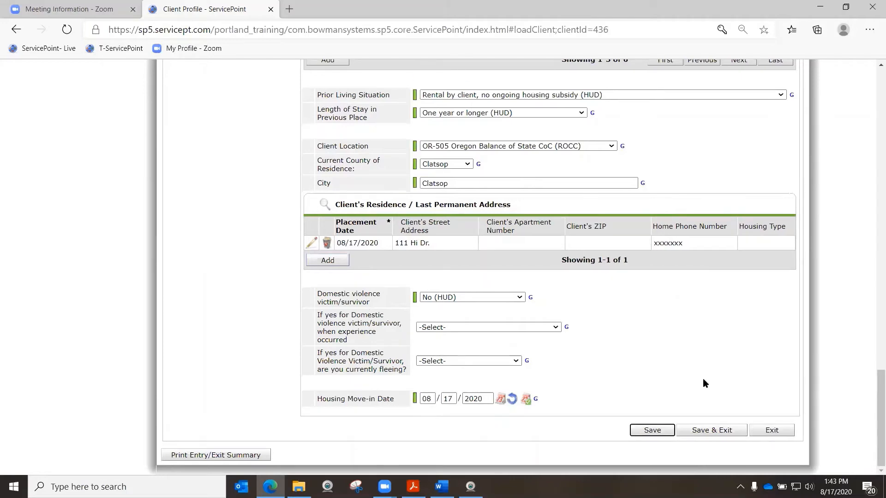
Include every member of the Couple With No Children household in Household Data Sharing and save the shared data
{"action": "scroll", "coordinate": [727, 374], "scroll_direction": "up", "scroll_amount": 15}
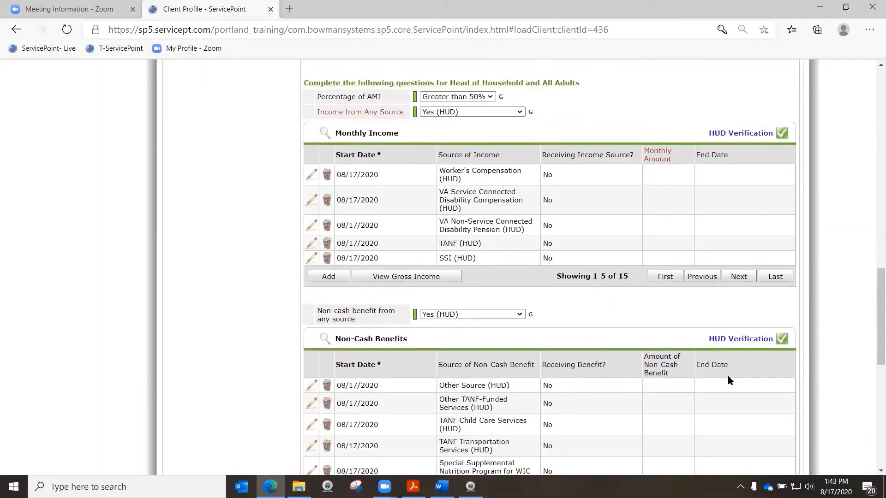
{"action": "scroll", "coordinate": [727, 376], "scroll_direction": "up", "scroll_amount": 15}
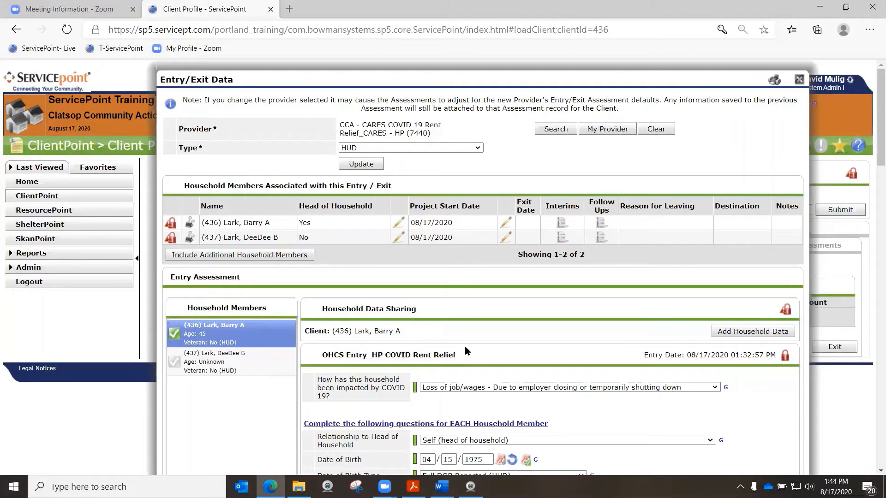
{"action": "left_click_drag", "start_coordinate": [383, 331], "coordinate": [404, 331]}
{"action": "left_click", "coordinate": [752, 331]}
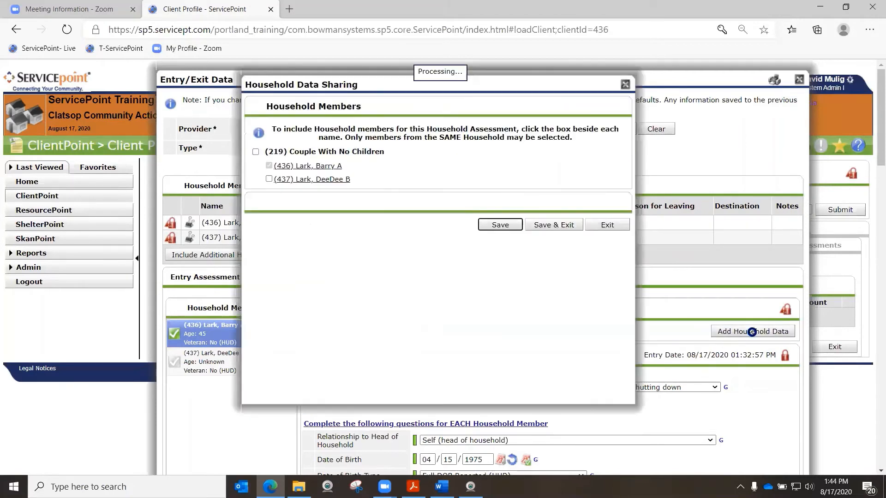
{"action": "left_click", "coordinate": [256, 152]}
{"action": "scroll", "coordinate": [533, 306], "scroll_direction": "down", "scroll_amount": 1}
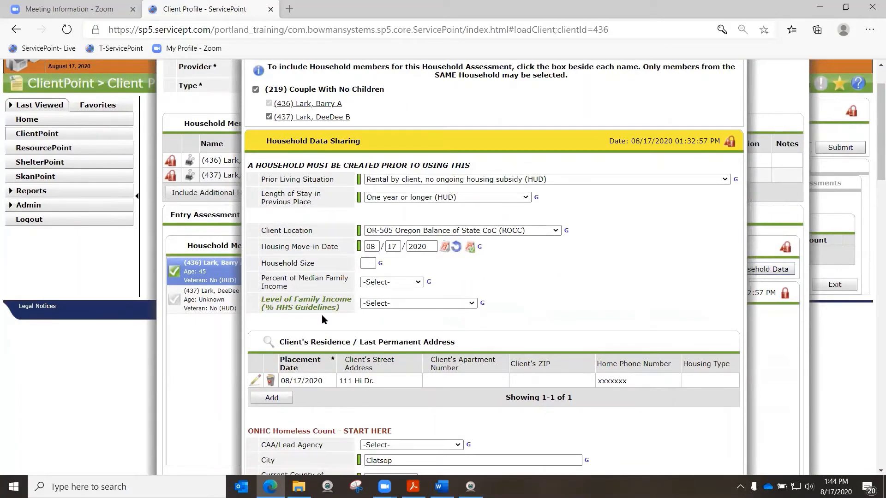
{"action": "scroll", "coordinate": [361, 305], "scroll_direction": "down", "scroll_amount": 2}
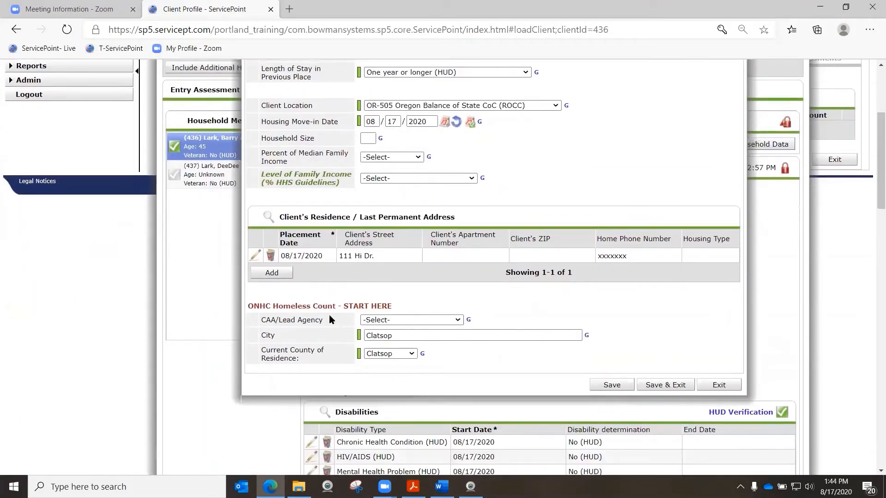
{"action": "left_click", "coordinate": [397, 320]}
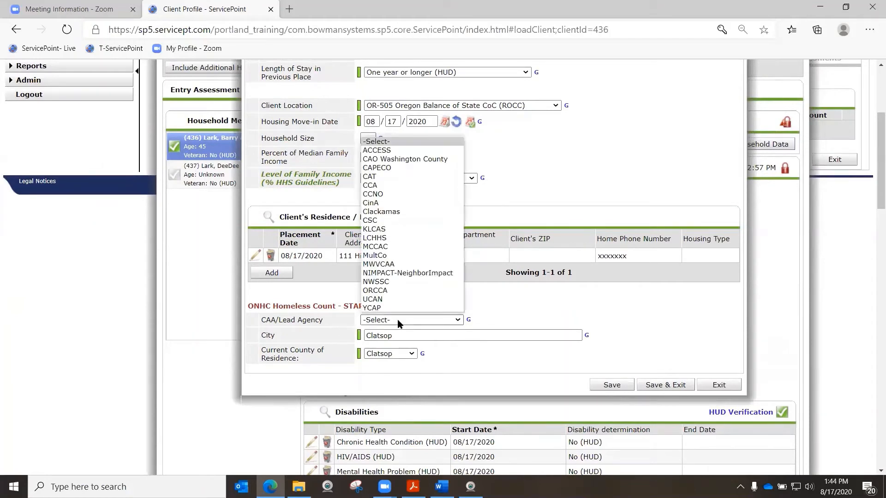
{"action": "left_click", "coordinate": [337, 381]}
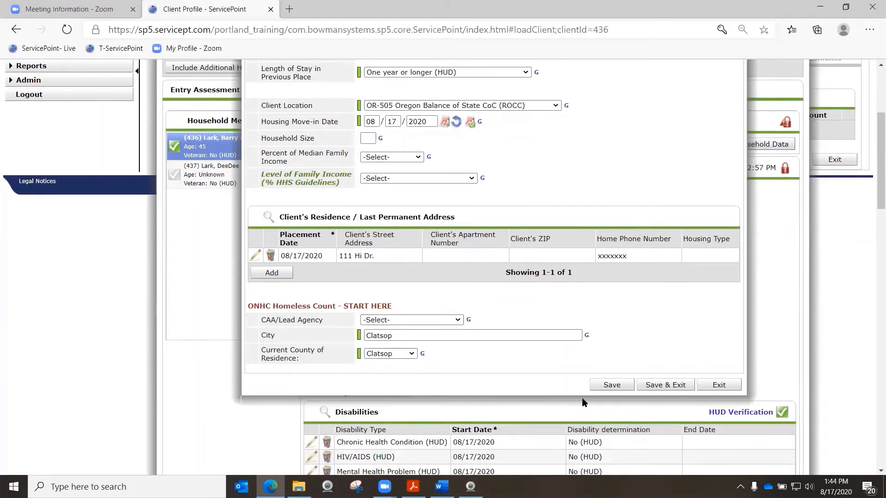
{"action": "left_click", "coordinate": [680, 390]}
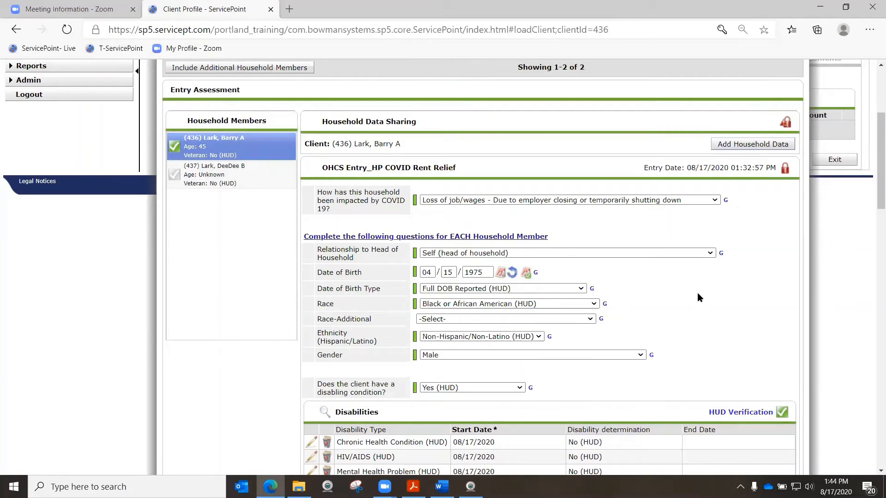
{"action": "scroll", "coordinate": [747, 212], "scroll_direction": "up", "scroll_amount": 2}
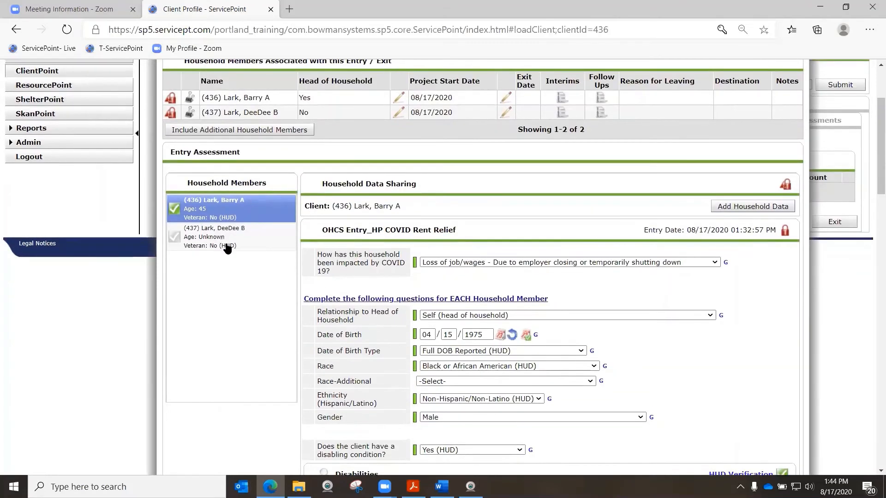
Open the second household member's entry assessment and set the COVID 19 impact to Loss of job/wages - Due to no child care of school closing
{"action": "left_click", "coordinate": [220, 241]}
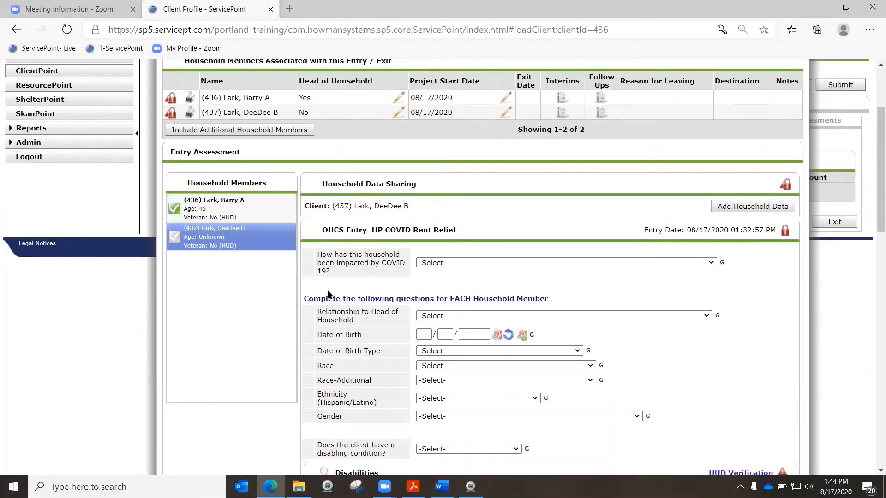
{"action": "scroll", "coordinate": [329, 293], "scroll_direction": "down", "scroll_amount": 10}
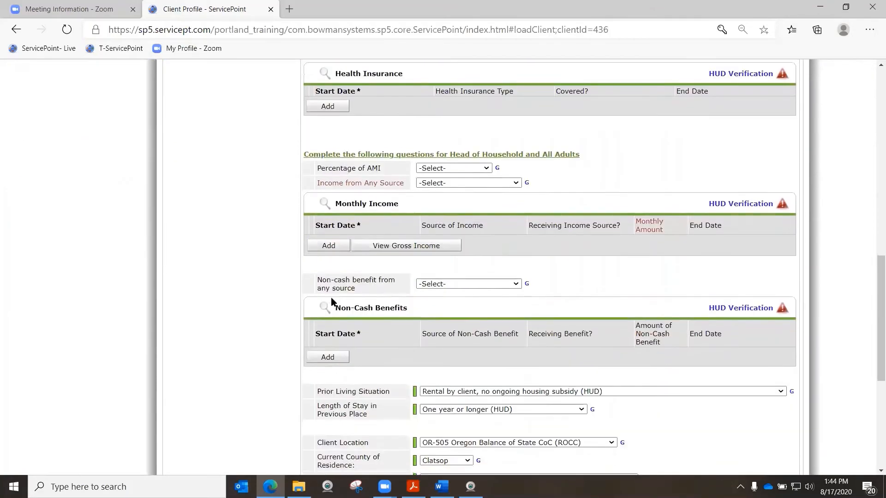
{"action": "scroll", "coordinate": [331, 303], "scroll_direction": "down", "scroll_amount": 3}
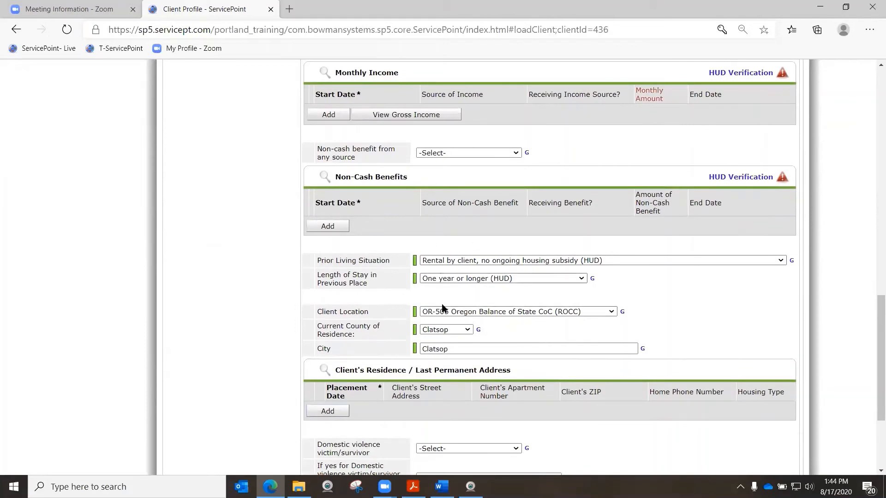
{"action": "scroll", "coordinate": [445, 311], "scroll_direction": "up", "scroll_amount": 15}
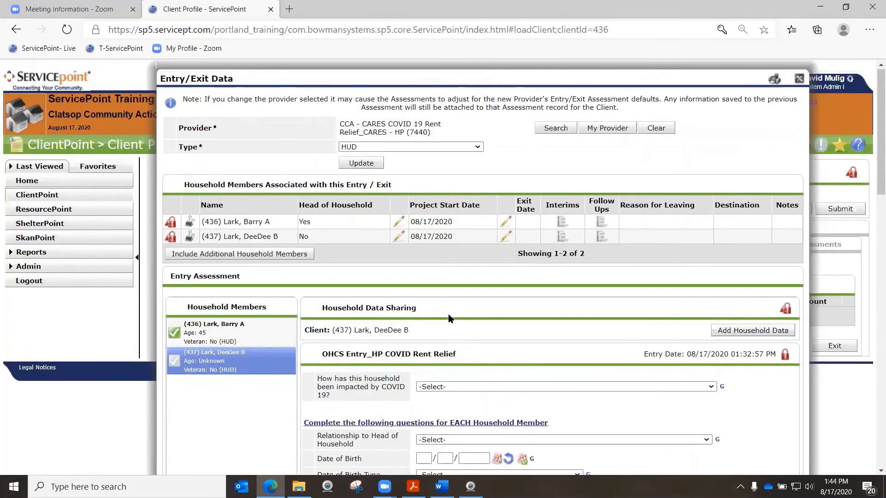
{"action": "scroll", "coordinate": [449, 317], "scroll_direction": "down", "scroll_amount": 1}
{"action": "left_click", "coordinate": [453, 327]}
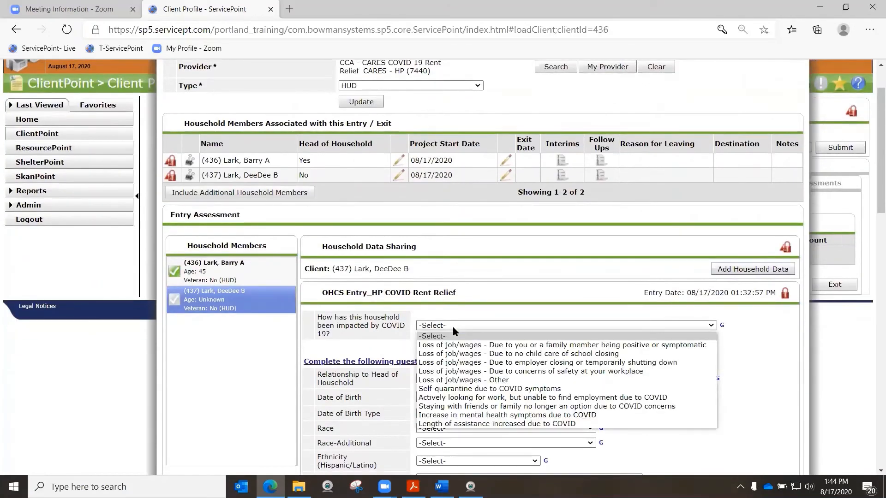
{"action": "left_click", "coordinate": [466, 354]}
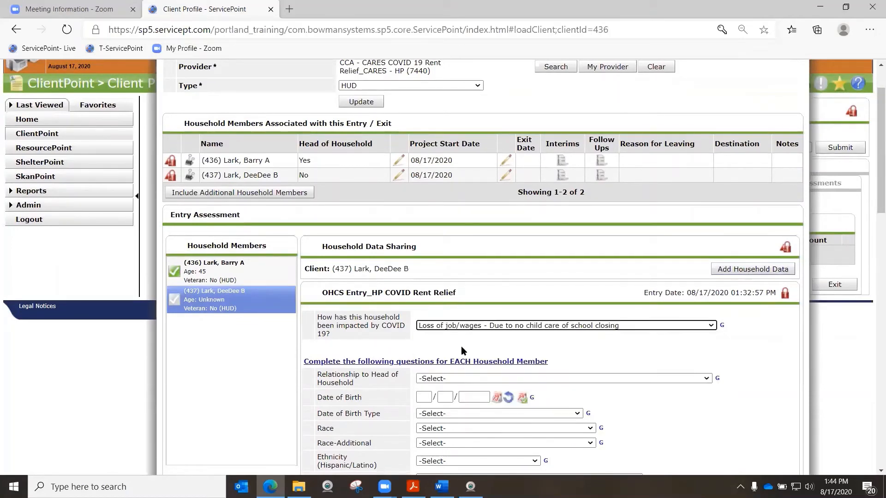
Set the relationship to Head of household's spouse or partner, enter the date of birth, and set its type to Full DOB Reported (HUD)
{"action": "scroll", "coordinate": [464, 277], "scroll_direction": "down", "scroll_amount": 2}
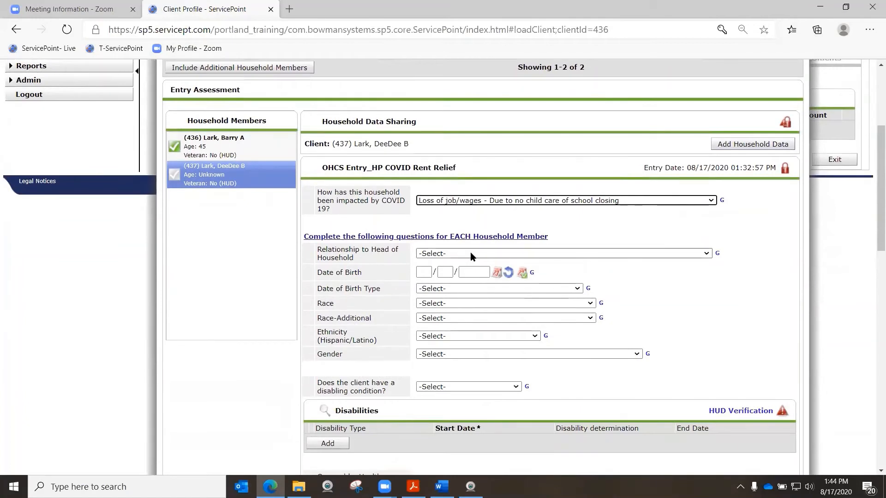
{"action": "left_click", "coordinate": [470, 253]}
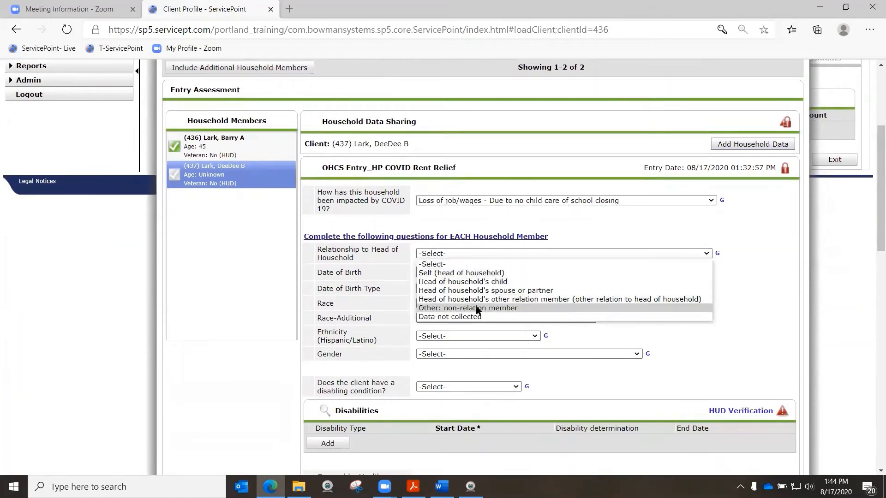
{"action": "left_click", "coordinate": [466, 290]}
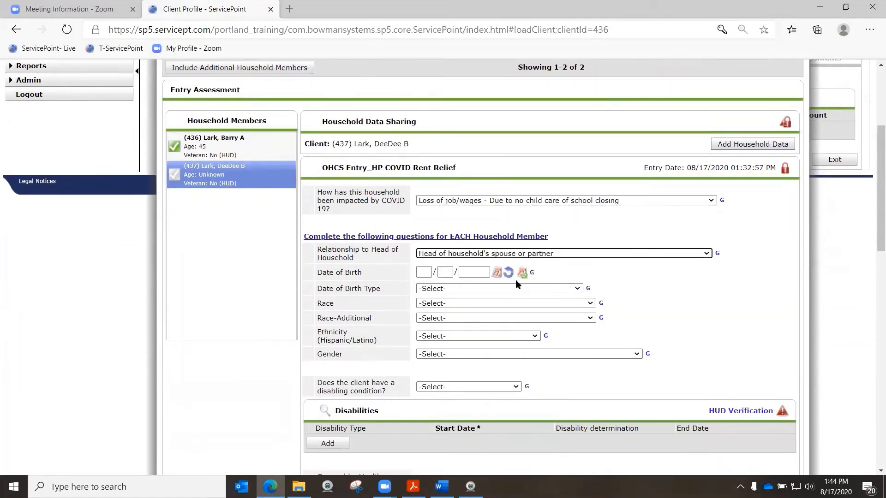
{"action": "left_click", "coordinate": [422, 272]}
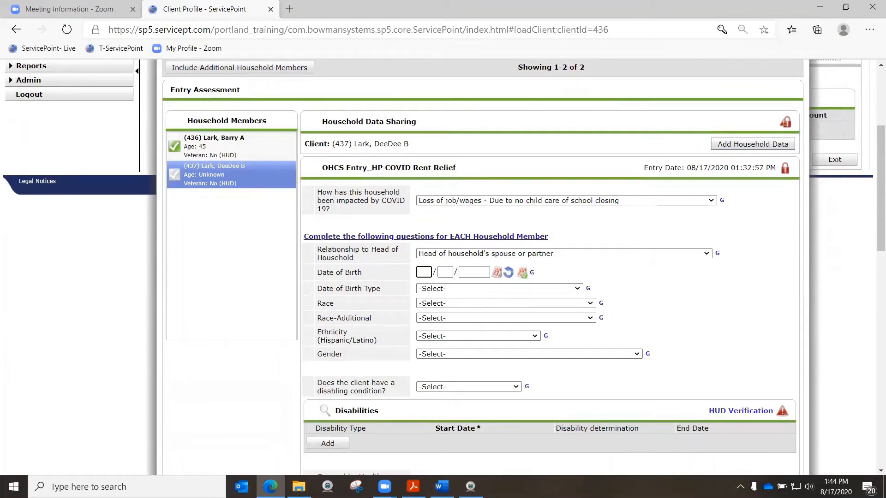
{"action": "type", "text": "10/"}
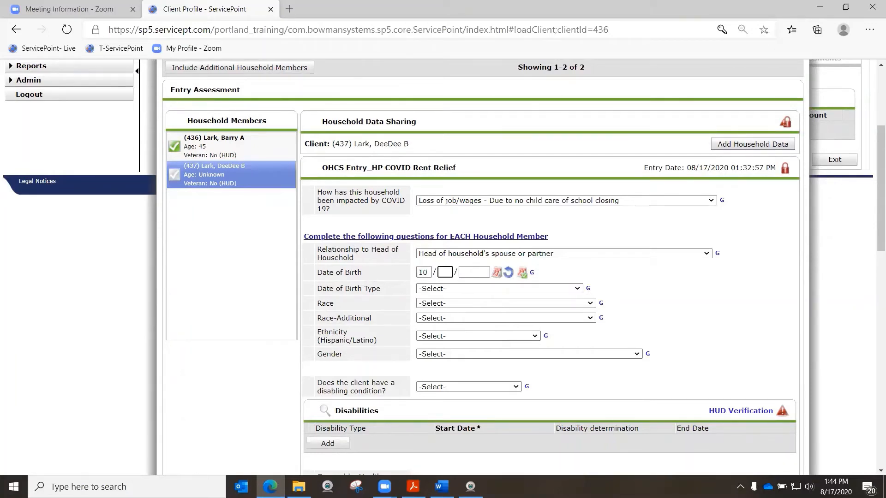
{"action": "type", "text": "05/"}
{"action": "type", "text": "1980"}
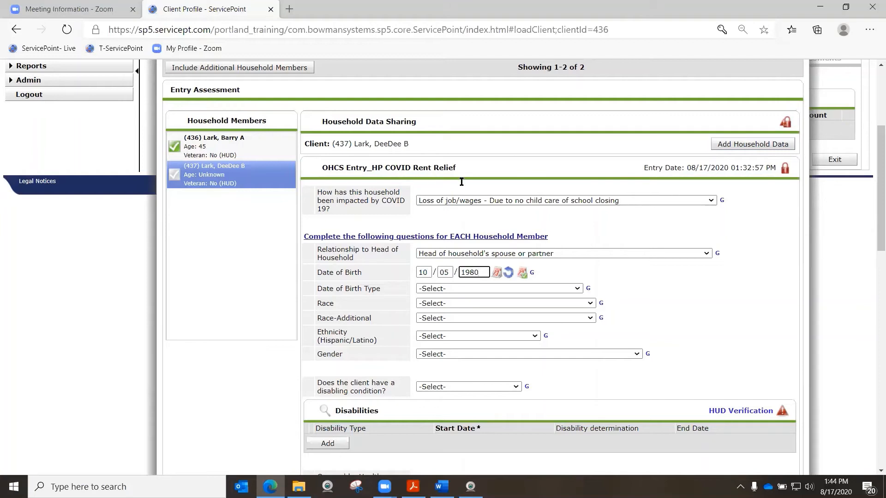
{"action": "left_click", "coordinate": [446, 289]}
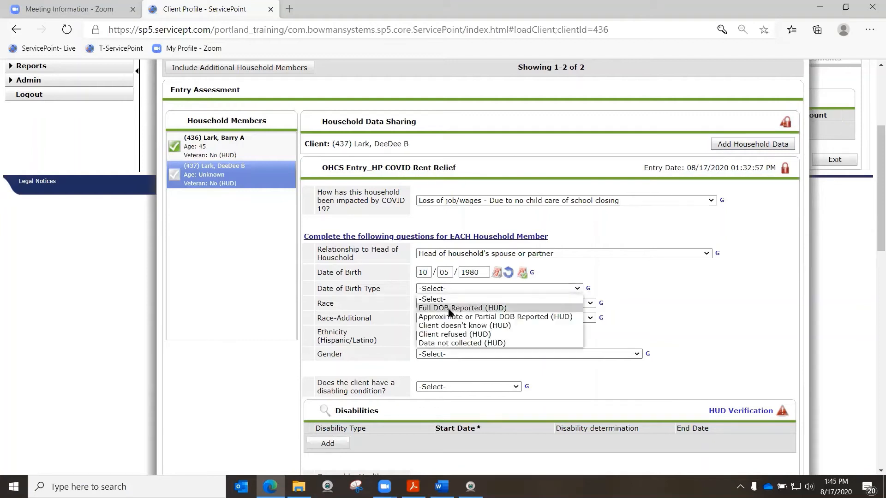
{"action": "left_click", "coordinate": [446, 308]}
Set the member's Race to Black or African American (HUD), Ethnicity to Non-Hispanic/Non-Latino (HUD) and Gender to Female
{"action": "left_click", "coordinate": [446, 303]}
{"action": "left_click", "coordinate": [446, 344]}
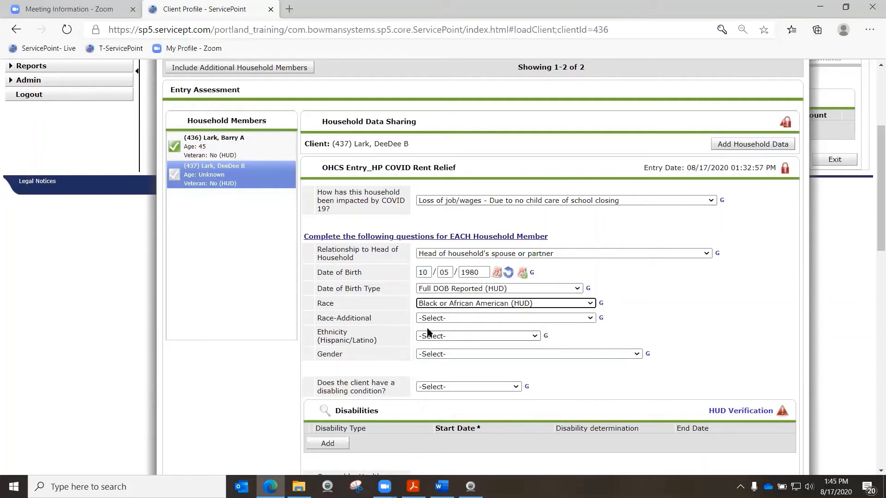
{"action": "left_click", "coordinate": [441, 336]}
{"action": "left_click", "coordinate": [439, 354]}
{"action": "left_click", "coordinate": [439, 355]}
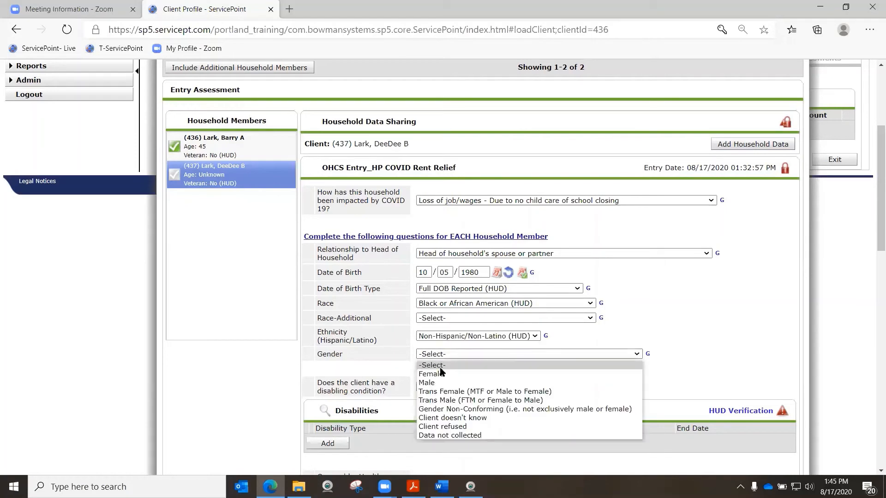
{"action": "left_click", "coordinate": [438, 372]}
Set the disabling condition to Yes (HUD) and save the disabilities verification with Developmental as Yes and all other types as No
{"action": "scroll", "coordinate": [422, 336], "scroll_direction": "down", "scroll_amount": 3}
{"action": "left_click", "coordinate": [444, 262]}
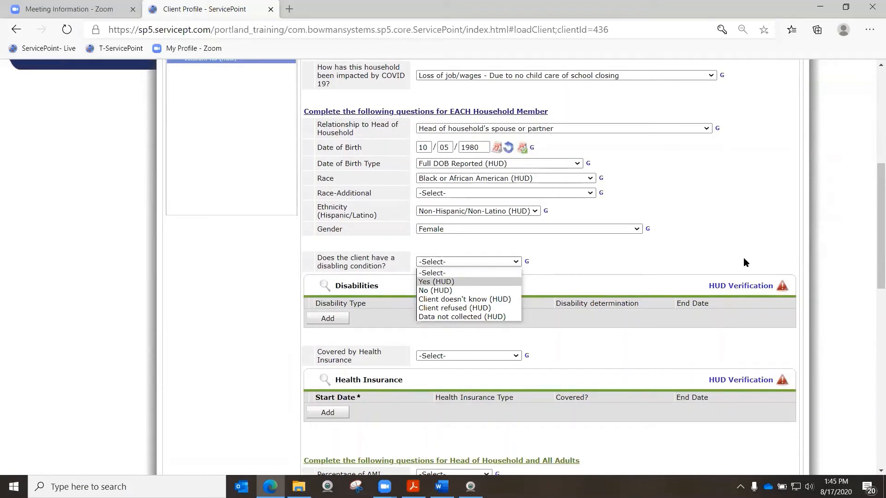
{"action": "left_click", "coordinate": [430, 281]}
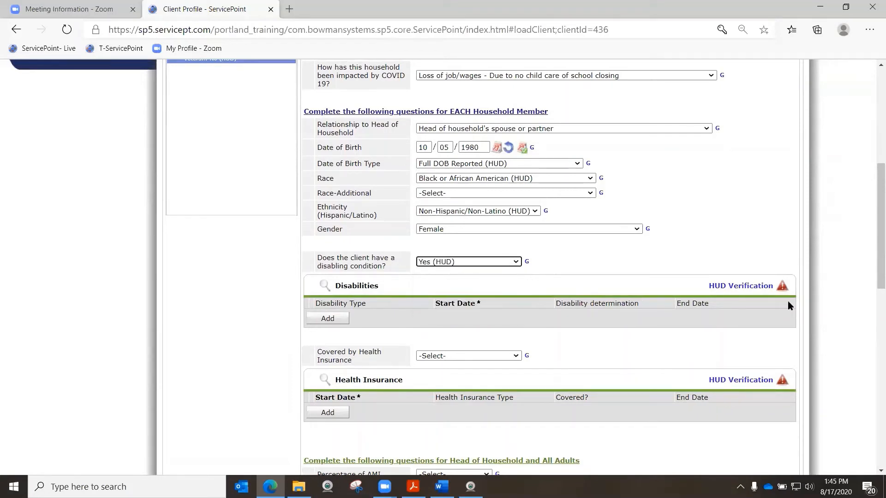
{"action": "left_click", "coordinate": [744, 288]}
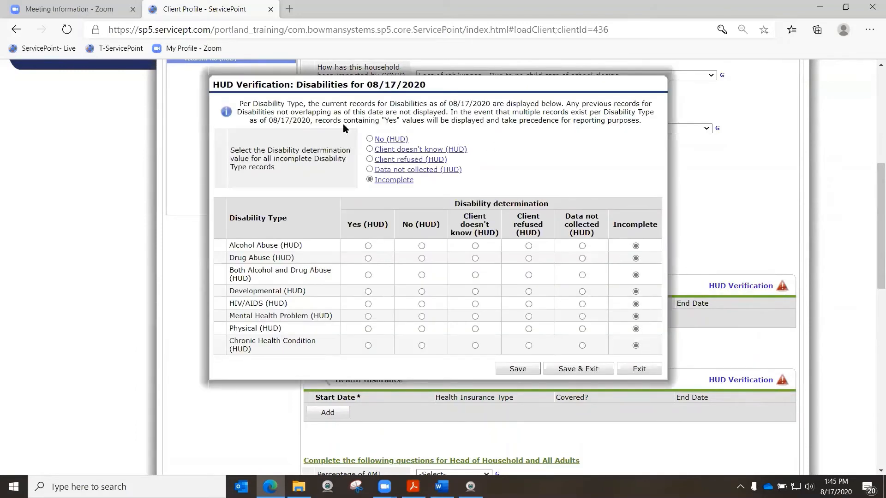
{"action": "left_click", "coordinate": [369, 139]}
{"action": "left_click", "coordinate": [367, 291]}
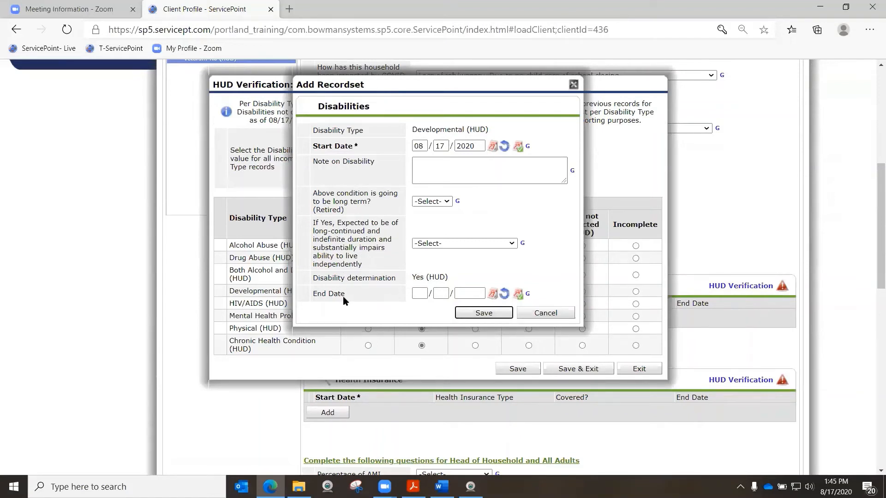
{"action": "left_click", "coordinate": [484, 313]}
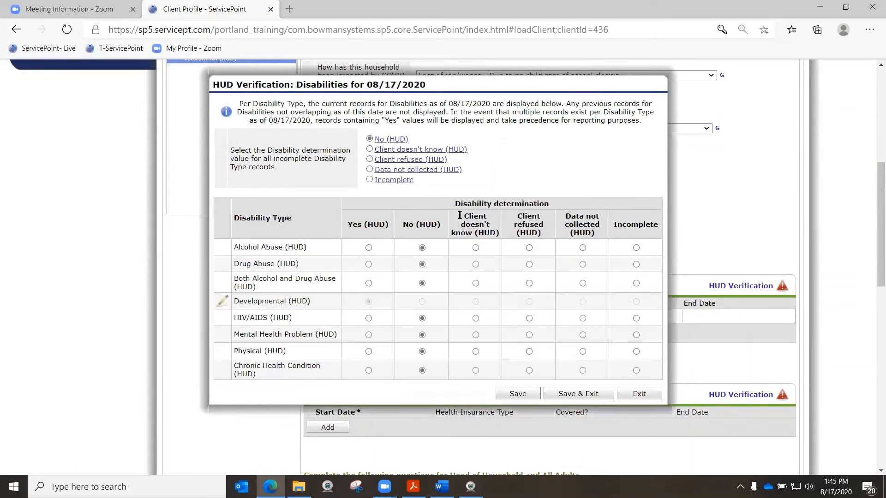
{"action": "left_click", "coordinate": [585, 394]}
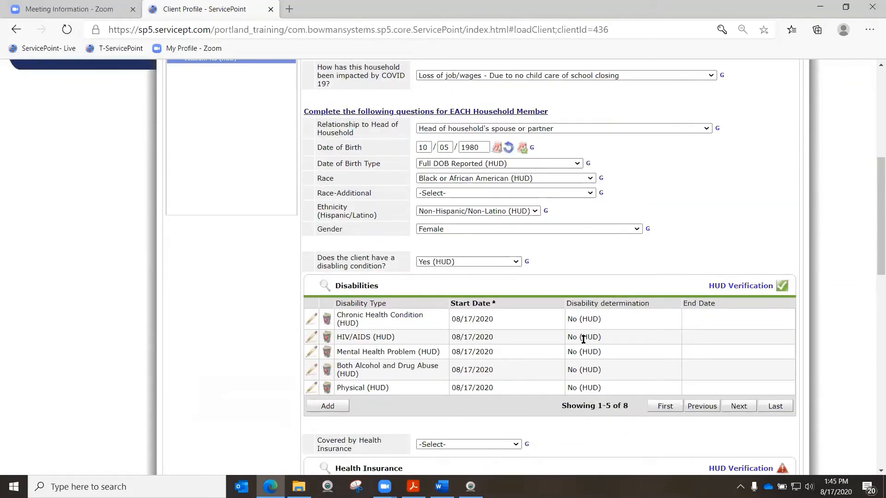
Set Covered by Health Insurance to Yes (HUD) and save its verification with State Health Insurance for Adults as Yes and all others as No
{"action": "scroll", "coordinate": [583, 339], "scroll_direction": "down", "scroll_amount": 3}
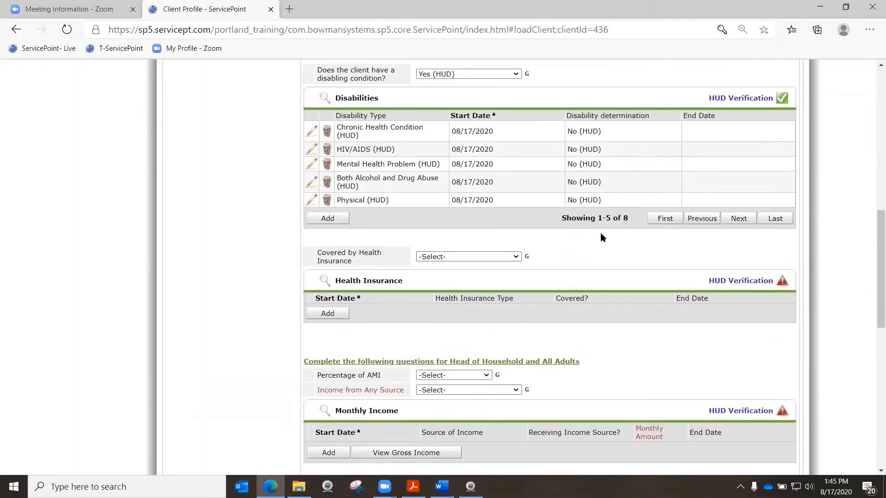
{"action": "left_click", "coordinate": [498, 257]}
{"action": "left_click", "coordinate": [480, 277]}
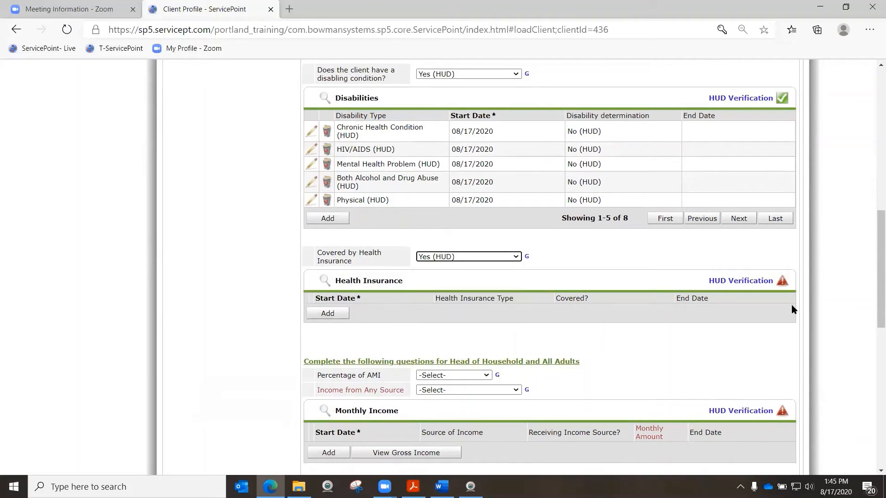
{"action": "left_click", "coordinate": [780, 282]}
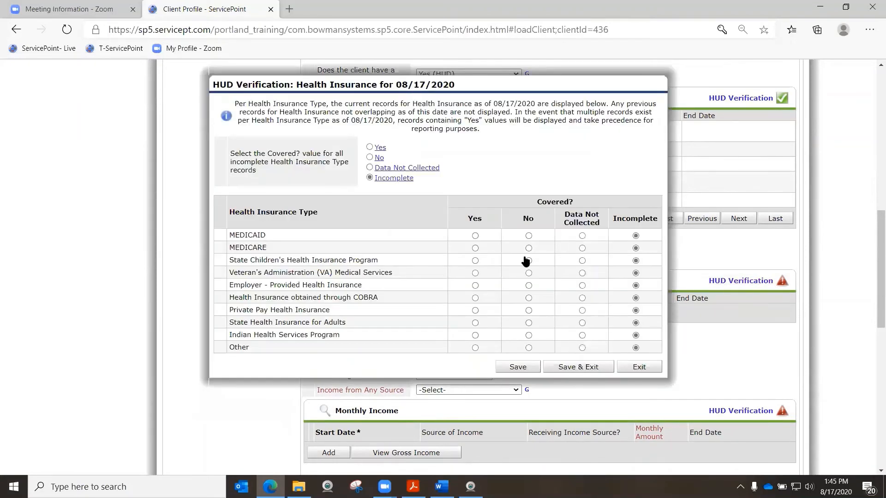
{"action": "left_click", "coordinate": [370, 158]}
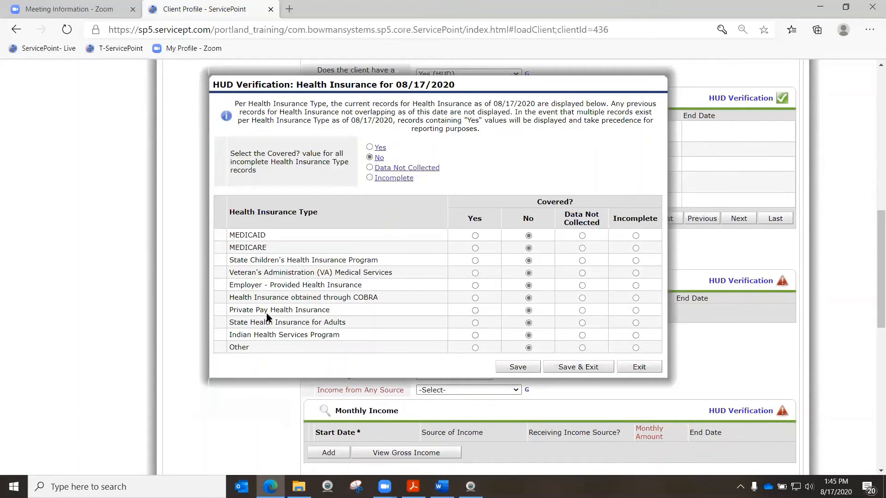
{"action": "left_click", "coordinate": [475, 323]}
{"action": "left_click", "coordinate": [575, 370]}
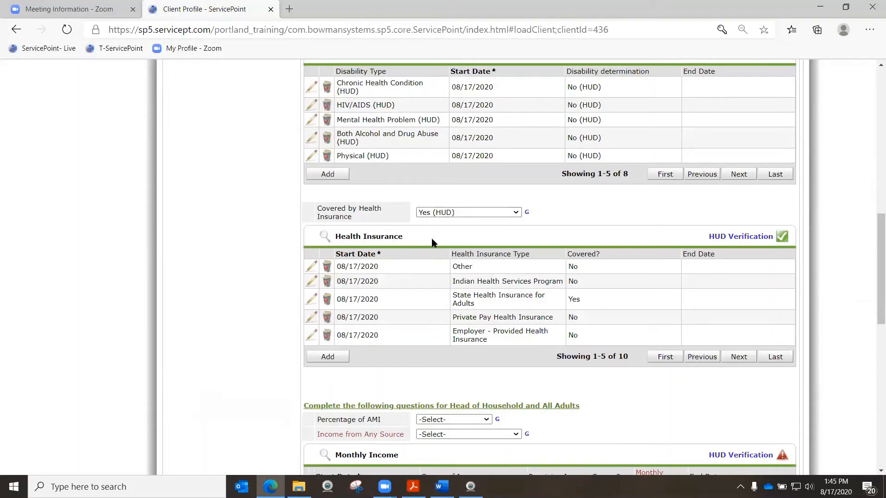
{"action": "scroll", "coordinate": [543, 284], "scroll_direction": "down", "scroll_amount": 4}
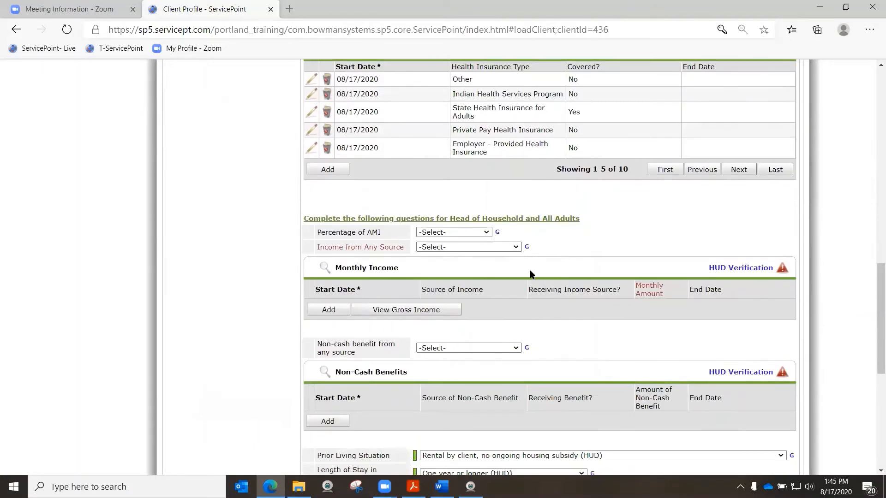
{"action": "left_click", "coordinate": [458, 231]}
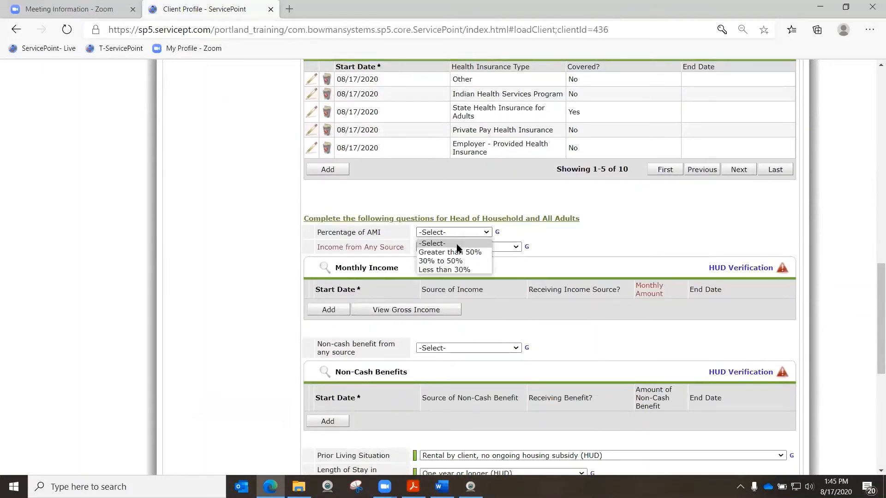
{"action": "left_click", "coordinate": [442, 243]}
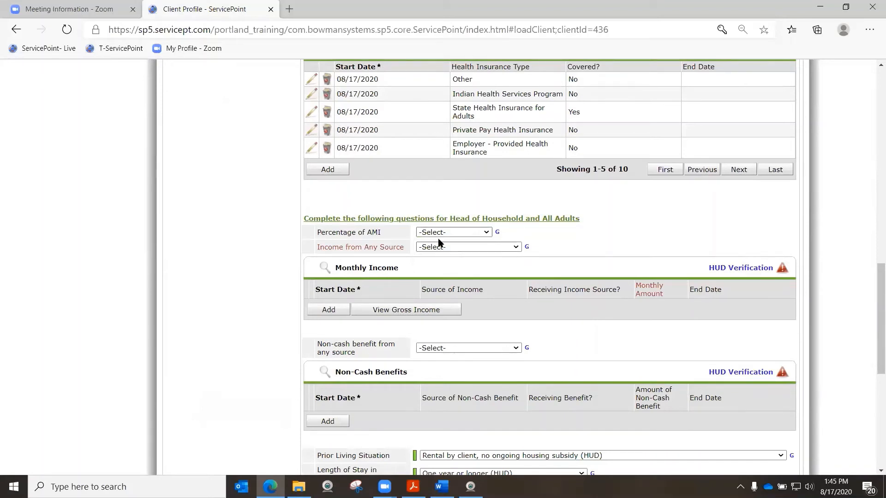
{"action": "left_click", "coordinate": [446, 233]}
{"action": "left_click", "coordinate": [452, 198]}
Set Income from Any Source to No (HUD) and save the monthly income verification with No for every source
{"action": "left_click", "coordinate": [489, 248]}
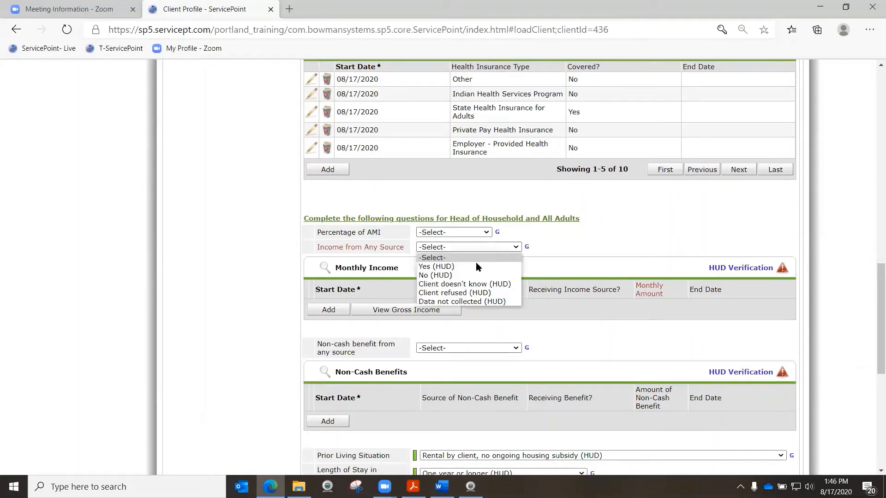
{"action": "left_click", "coordinate": [475, 264]}
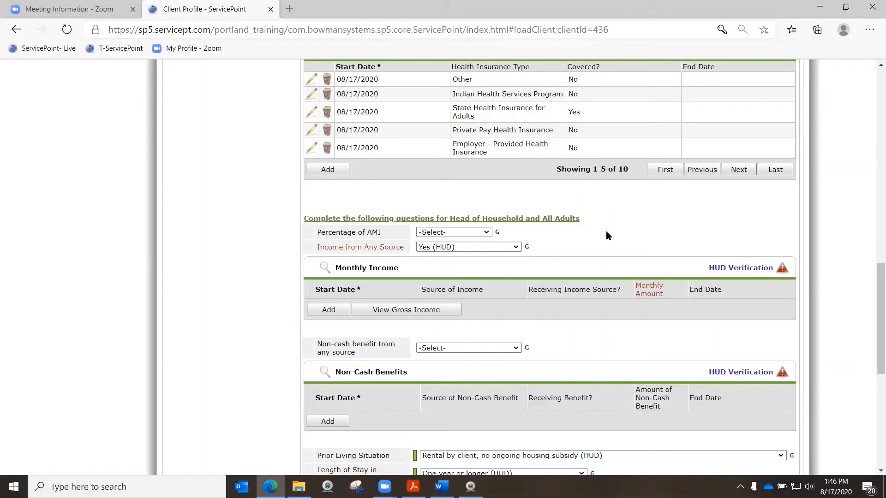
{"action": "left_click", "coordinate": [473, 246]}
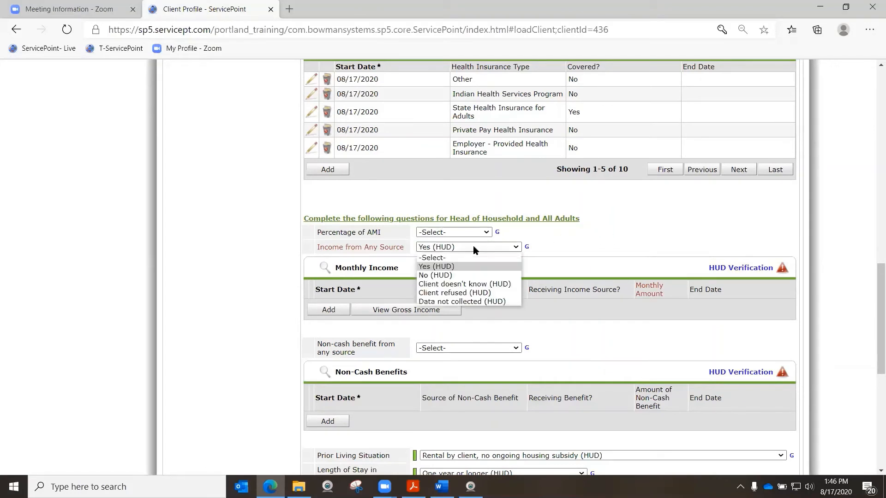
{"action": "left_click", "coordinate": [476, 277]}
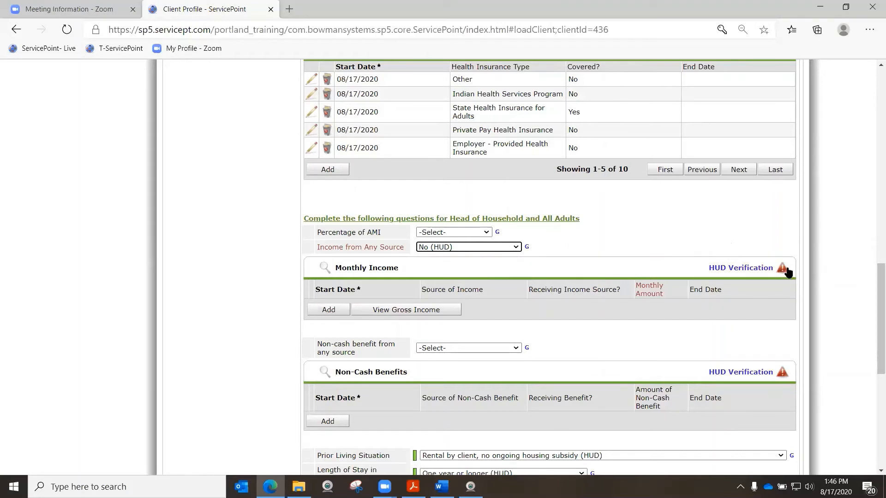
{"action": "left_click", "coordinate": [736, 270]}
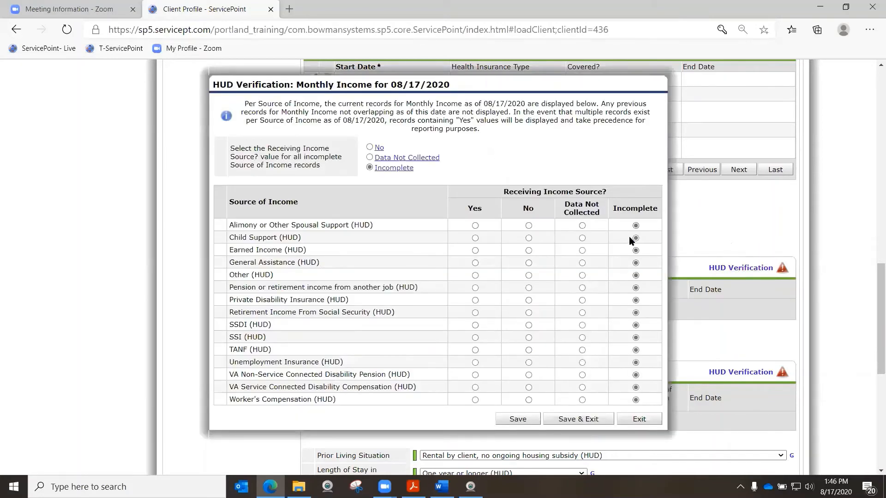
{"action": "left_click", "coordinate": [370, 147]}
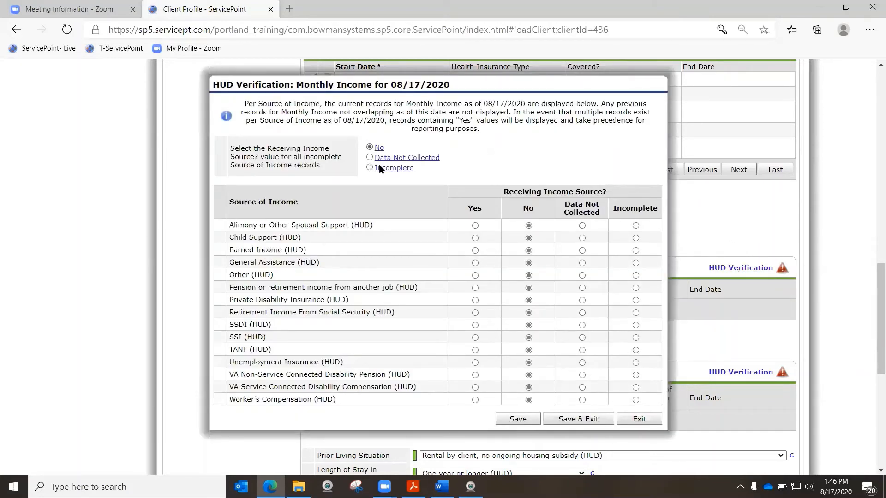
{"action": "left_click", "coordinate": [573, 419]}
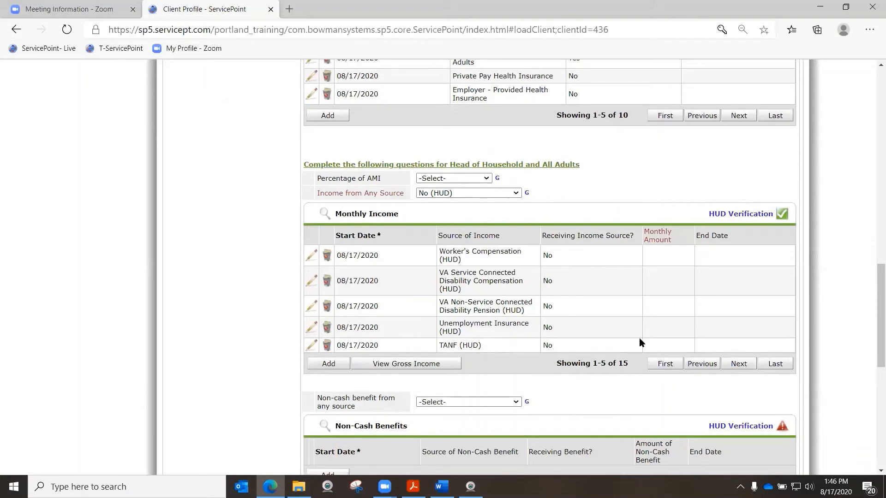
Set Non-cash benefit from any source to No (HUD) and save the non-cash benefits verification with No for every source
{"action": "scroll", "coordinate": [624, 327], "scroll_direction": "down", "scroll_amount": 3}
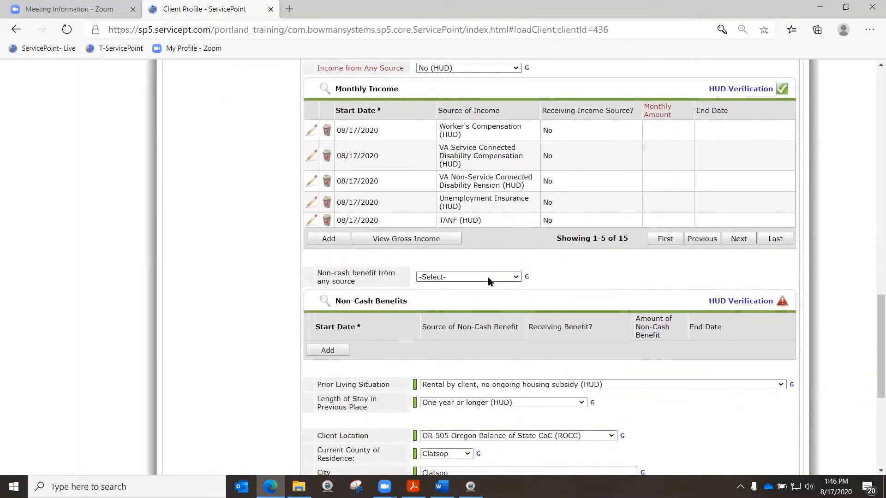
{"action": "left_click", "coordinate": [488, 277]}
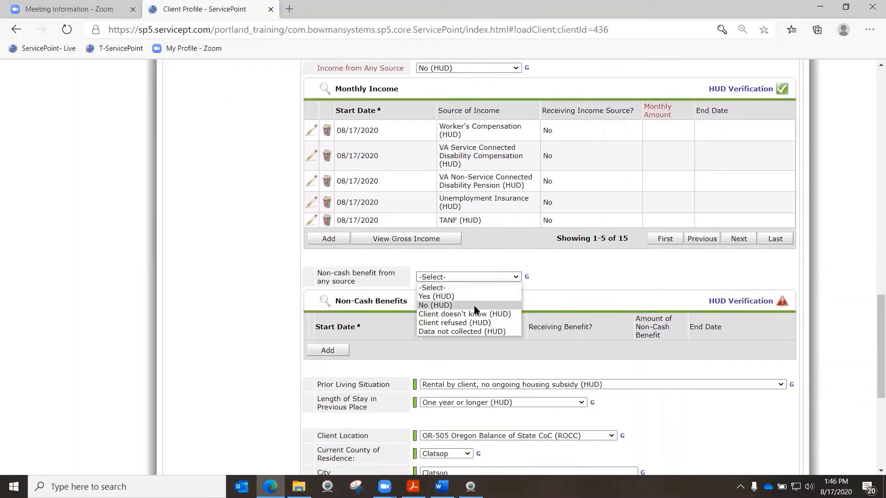
{"action": "left_click", "coordinate": [435, 305]}
{"action": "left_click", "coordinate": [762, 305]}
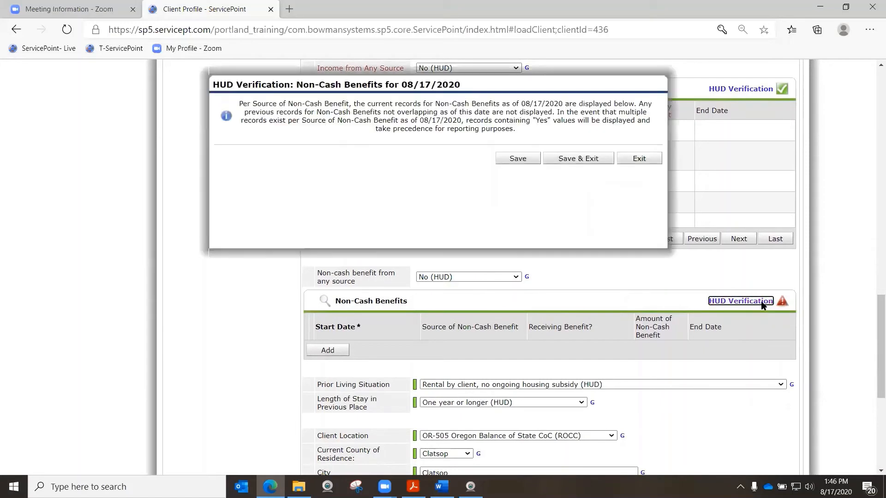
{"action": "left_click", "coordinate": [371, 157]}
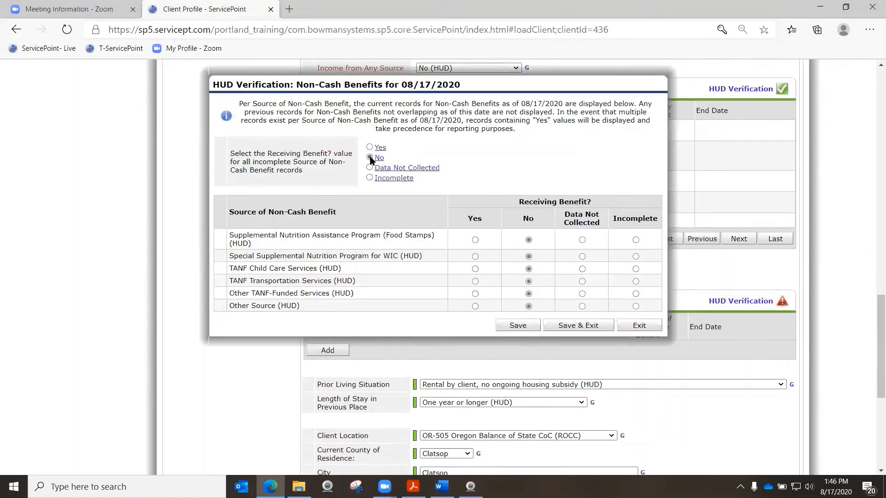
{"action": "left_click", "coordinate": [568, 326]}
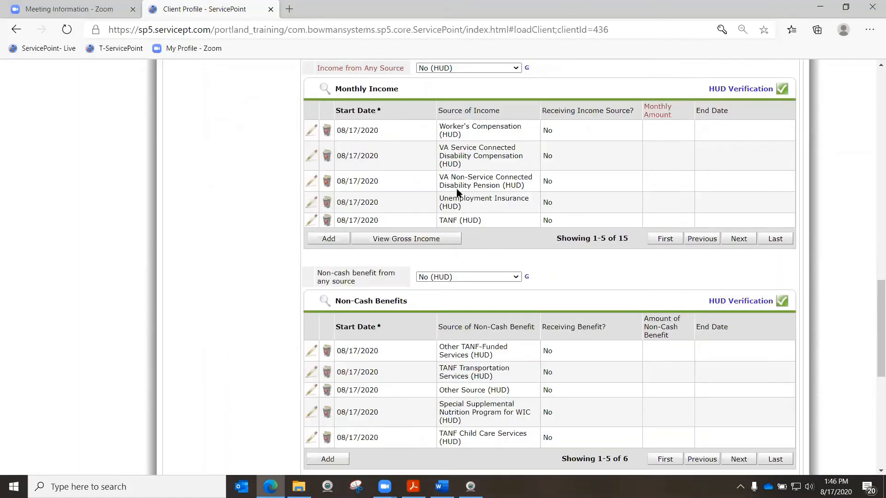
Set Domestic violence victim/survivor to No (HUD), then save the entry assessment and exit it
{"action": "scroll", "coordinate": [466, 163], "scroll_direction": "down", "scroll_amount": 3}
{"action": "scroll", "coordinate": [469, 169], "scroll_direction": "down", "scroll_amount": 4}
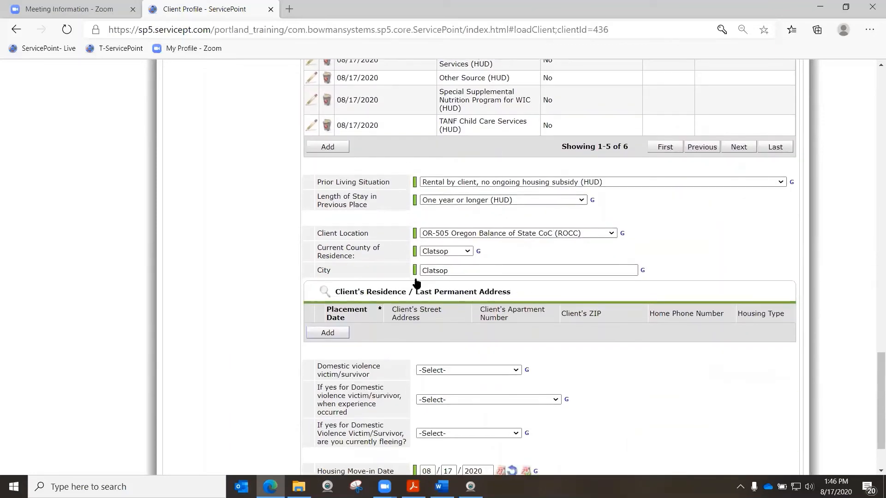
{"action": "scroll", "coordinate": [550, 199], "scroll_direction": "down", "scroll_amount": 2}
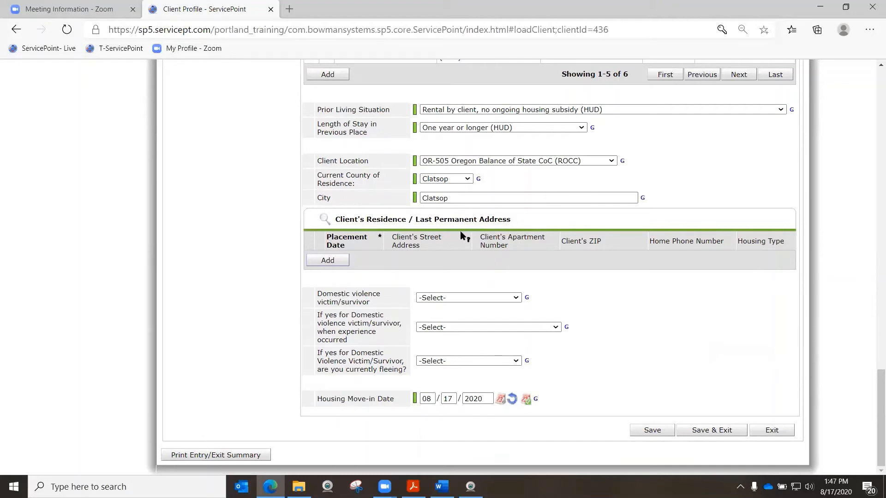
{"action": "left_click", "coordinate": [510, 297]}
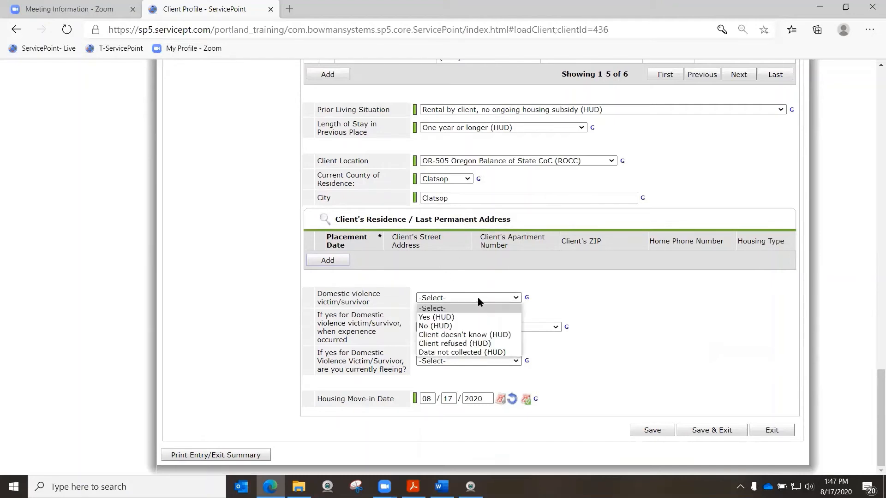
{"action": "left_click", "coordinate": [475, 325]}
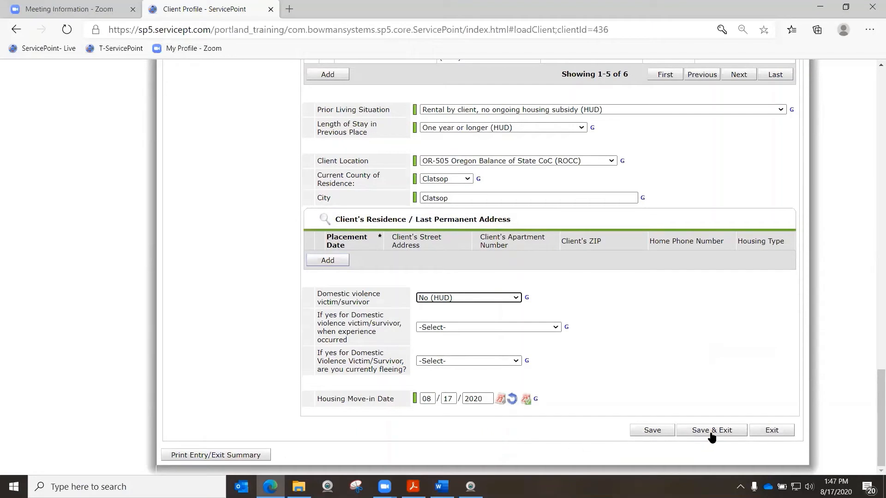
{"action": "left_click", "coordinate": [713, 431]}
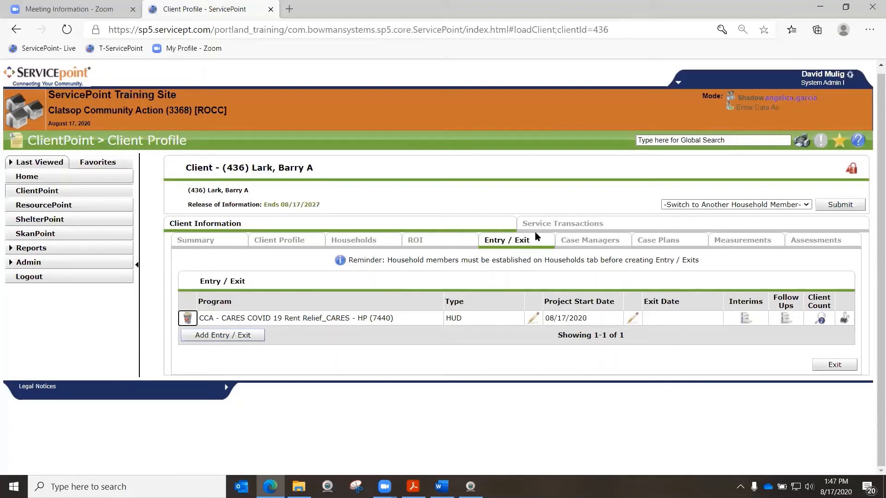
Open the client's Service Transactions and review the rent assistance instructions in the ROCC CARES Basic HMIS Steps PDF in Acrobat Reader
{"action": "left_click", "coordinate": [545, 225]}
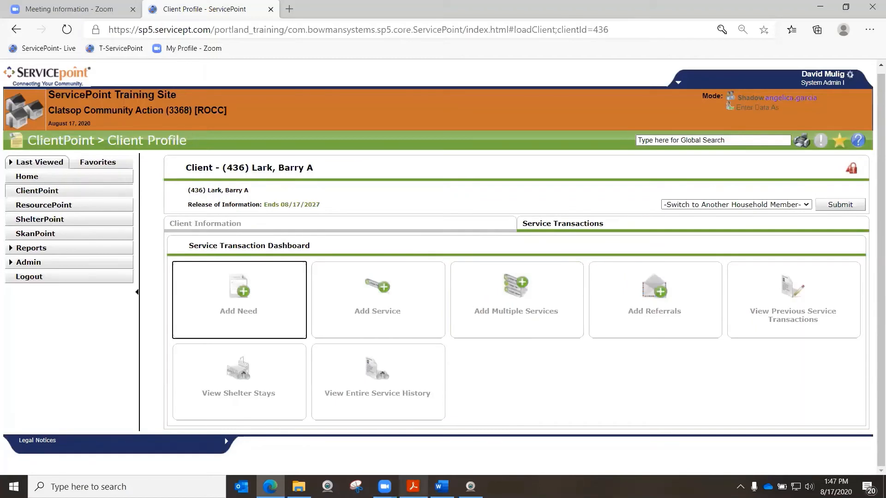
{"action": "left_click", "coordinate": [413, 486]}
{"action": "scroll", "coordinate": [519, 349], "scroll_direction": "down", "scroll_amount": 5}
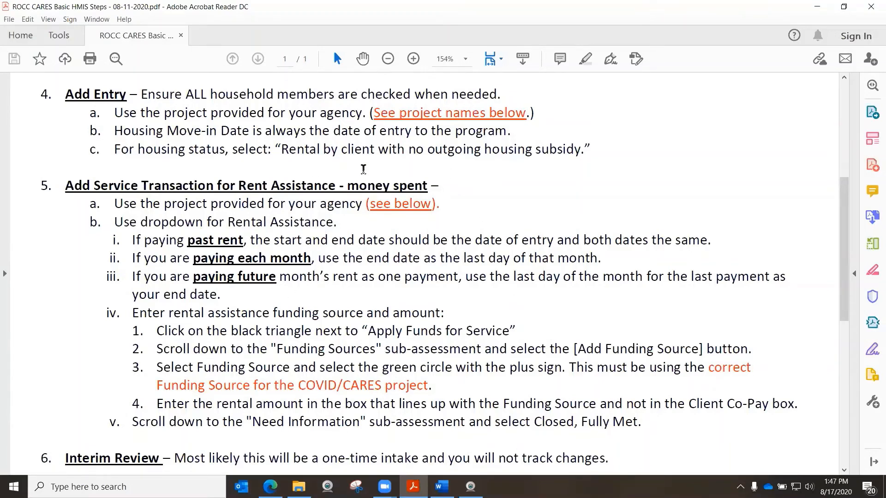
{"action": "left_click", "coordinate": [817, 6]}
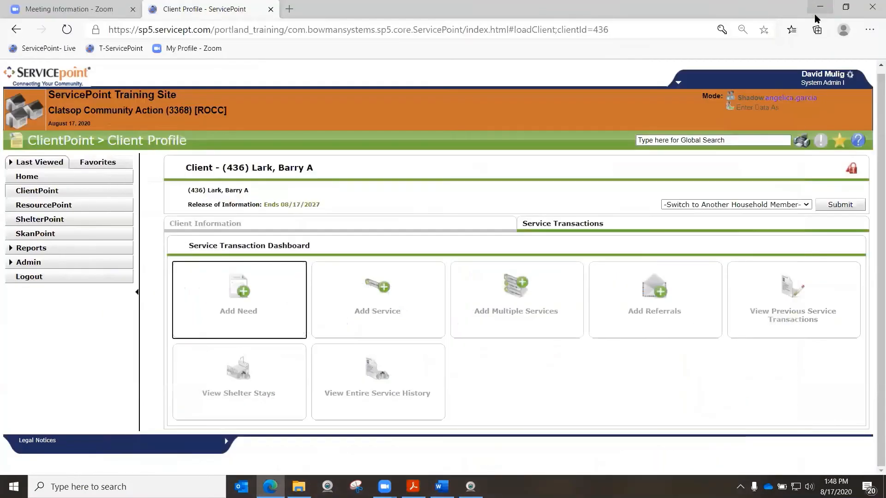
Start a new service from the client's Service Transactions in ServicePoint and include the whole Couple With No Children household
{"action": "left_click", "coordinate": [436, 227]}
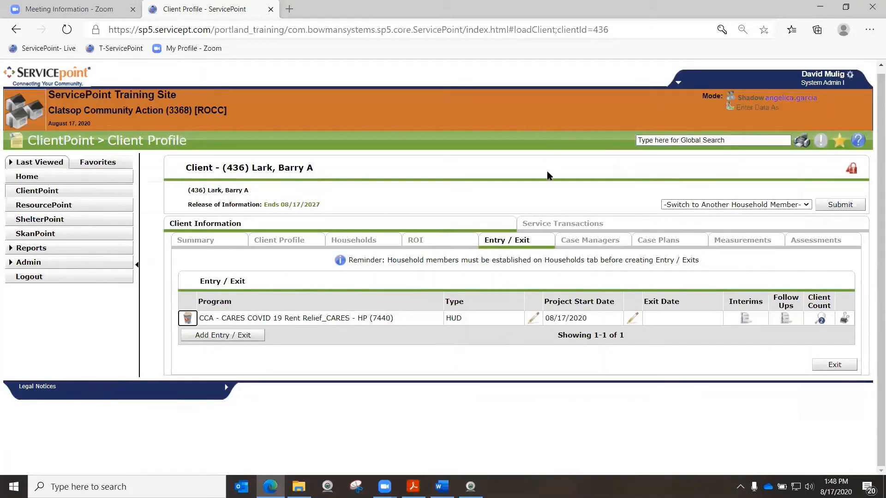
{"action": "left_click", "coordinate": [560, 219]}
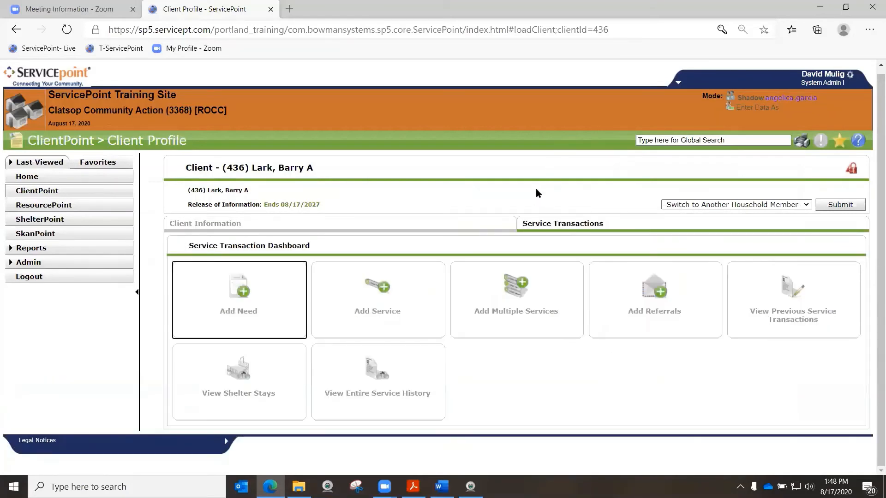
{"action": "left_click", "coordinate": [387, 305]}
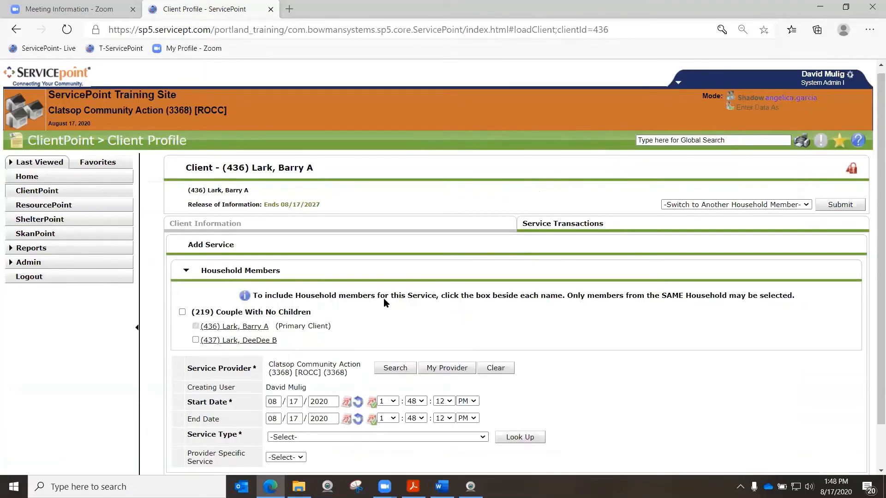
{"action": "scroll", "coordinate": [384, 300], "scroll_direction": "down", "scroll_amount": 1}
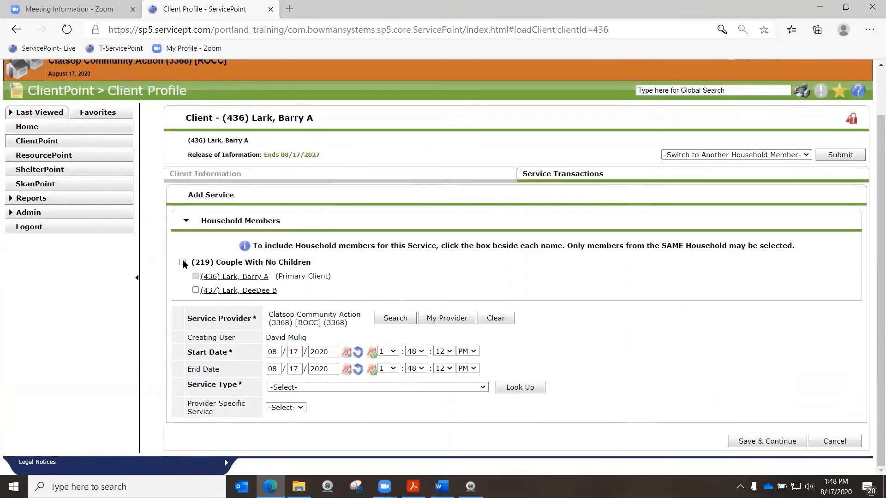
{"action": "left_click", "coordinate": [182, 263]}
Search the providers for "cares" and set the Service Provider to CCA - CARES COVID 19 Rent Relief_CARES - HP (7440)
{"action": "left_click", "coordinate": [395, 318]}
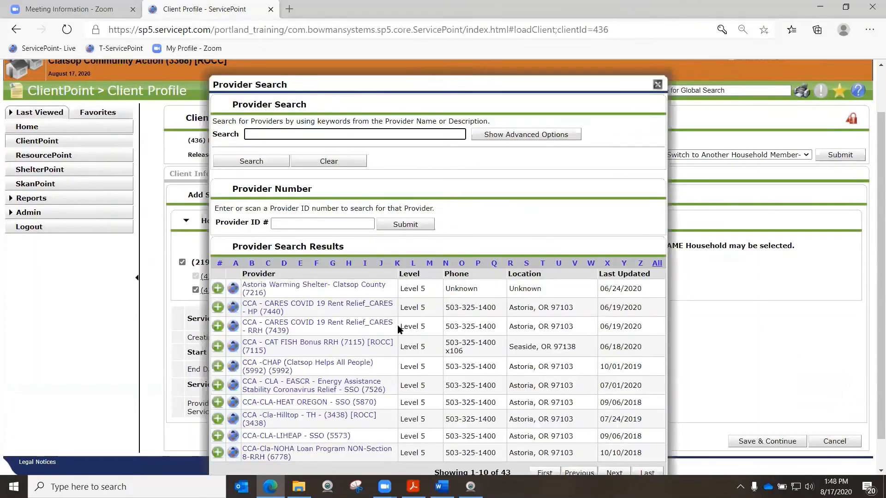
{"action": "left_click", "coordinate": [310, 133]}
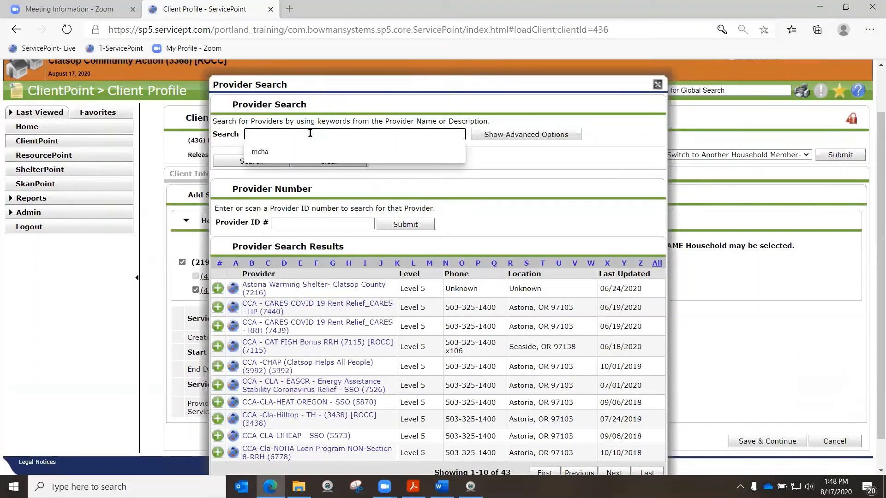
{"action": "type", "text": "cares"}
{"action": "key", "text": "Return"}
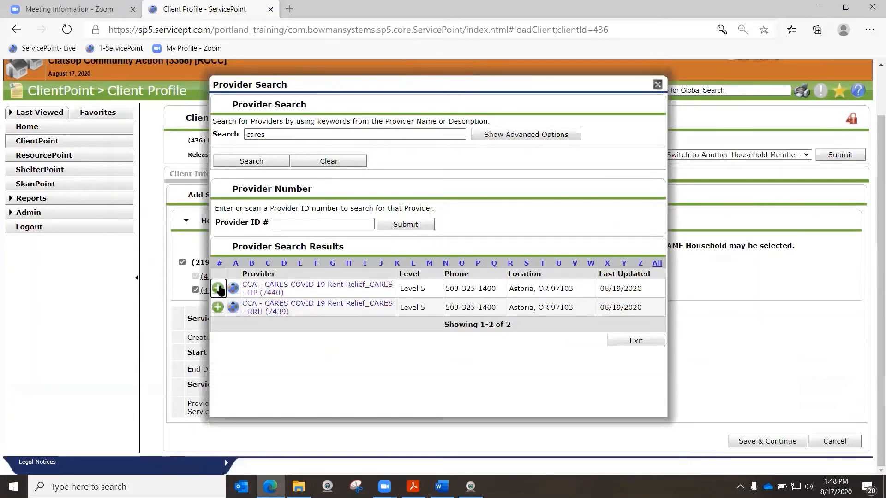
{"action": "left_click", "coordinate": [218, 289]}
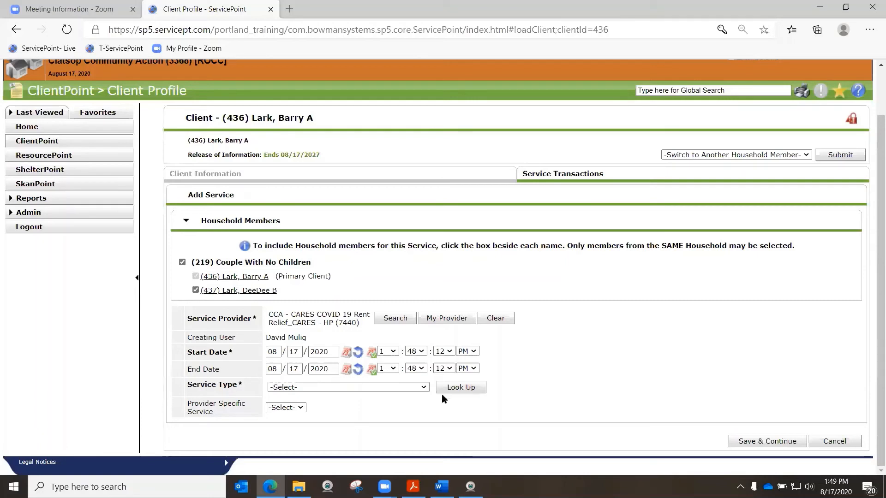
Set the Service Type to Rent Payment Assistance (BH-3800.7000) and save the service to continue to its details
{"action": "left_click", "coordinate": [424, 387]}
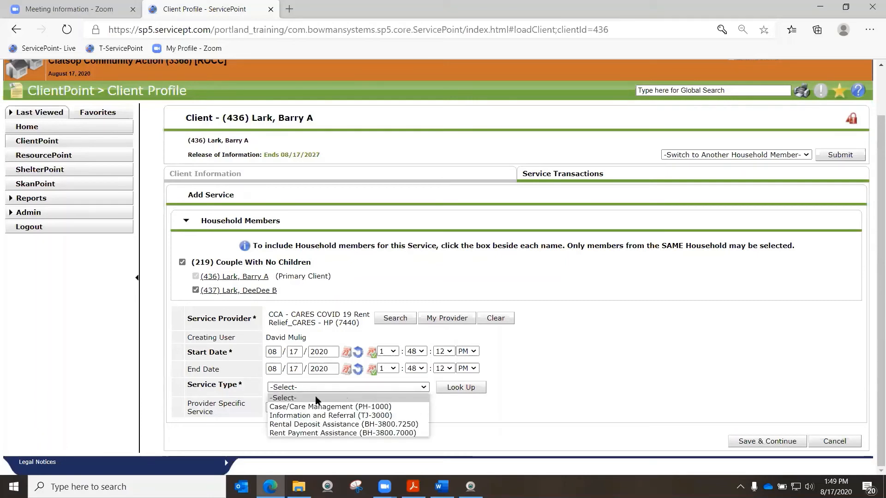
{"action": "left_click", "coordinate": [318, 433]}
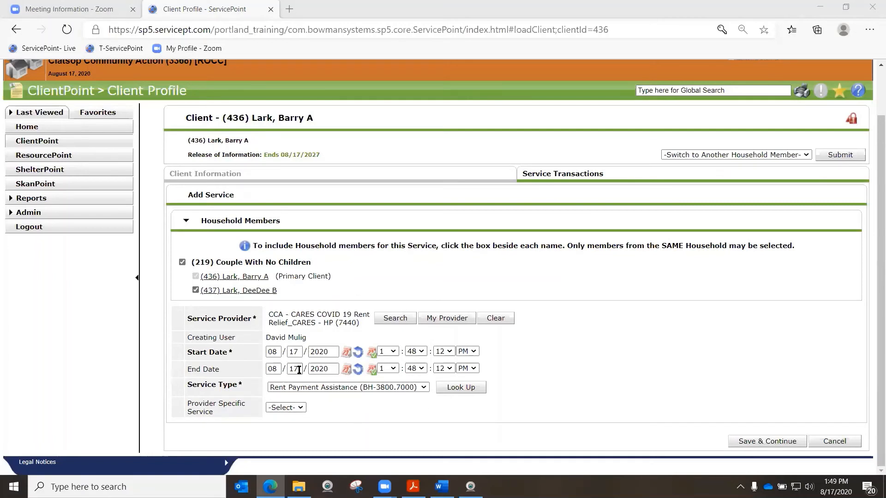
{"action": "left_click", "coordinate": [755, 442]}
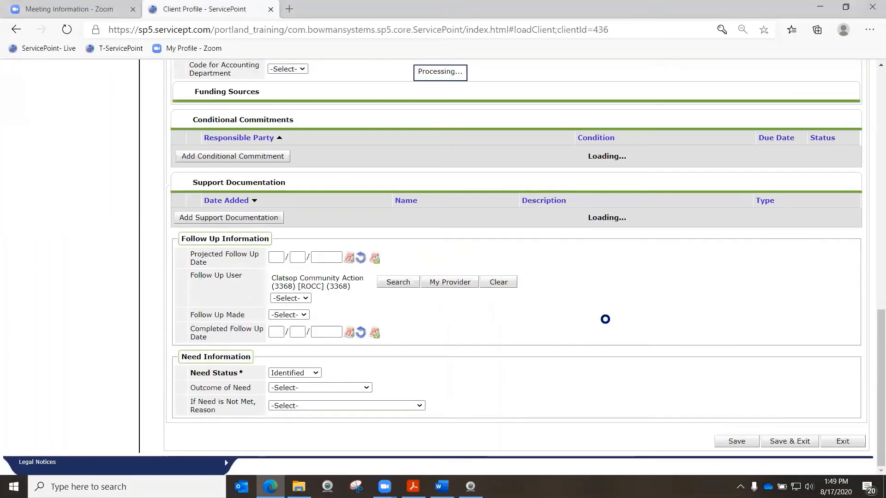
Expand the Apply Funds for Service section of the rent payment service and look over its voucher, vendor and funding fields
{"action": "scroll", "coordinate": [618, 305], "scroll_direction": "up", "scroll_amount": 7}
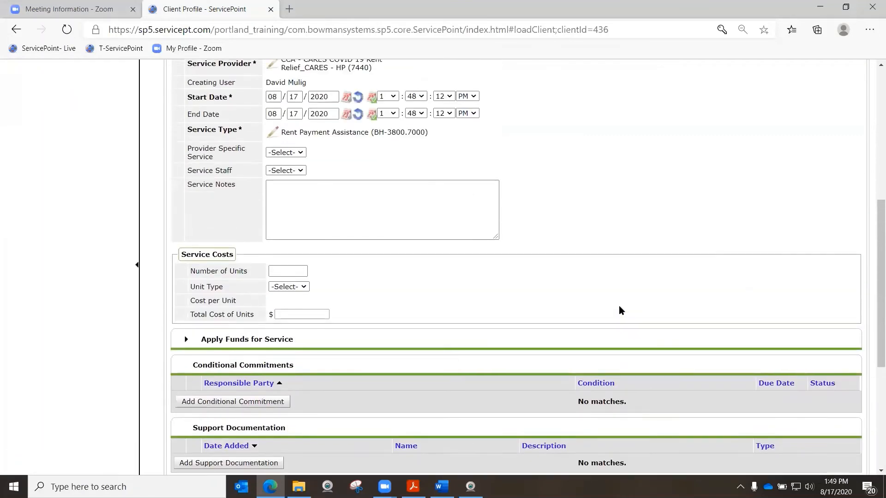
{"action": "scroll", "coordinate": [619, 306], "scroll_direction": "up", "scroll_amount": 3}
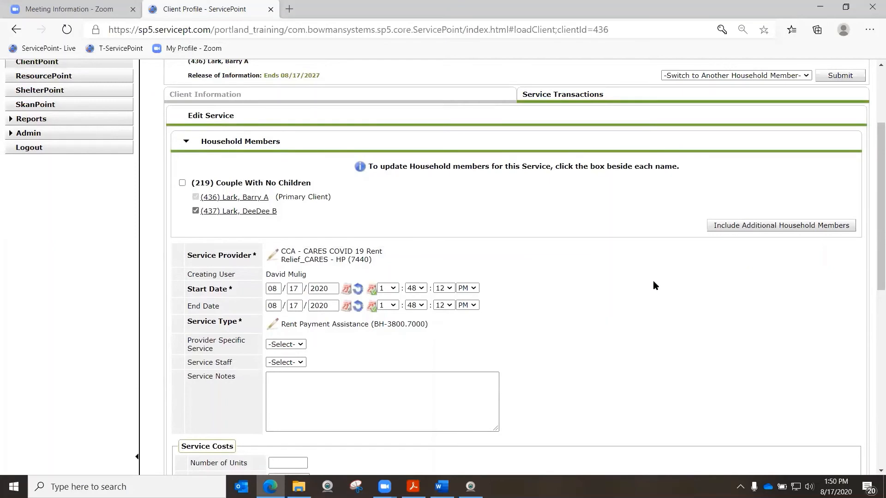
{"action": "scroll", "coordinate": [652, 280], "scroll_direction": "down", "scroll_amount": 3}
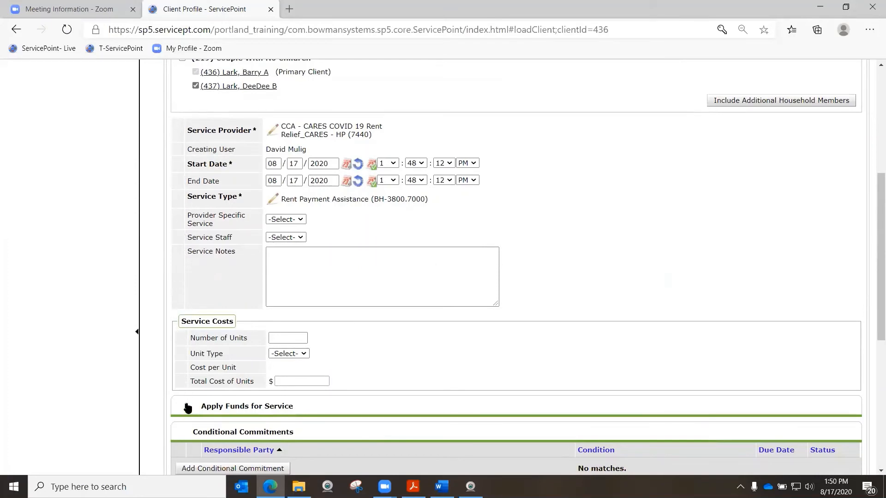
{"action": "triple_click", "coordinate": [203, 406]}
{"action": "left_click", "coordinate": [154, 411]}
{"action": "left_click", "coordinate": [187, 407]}
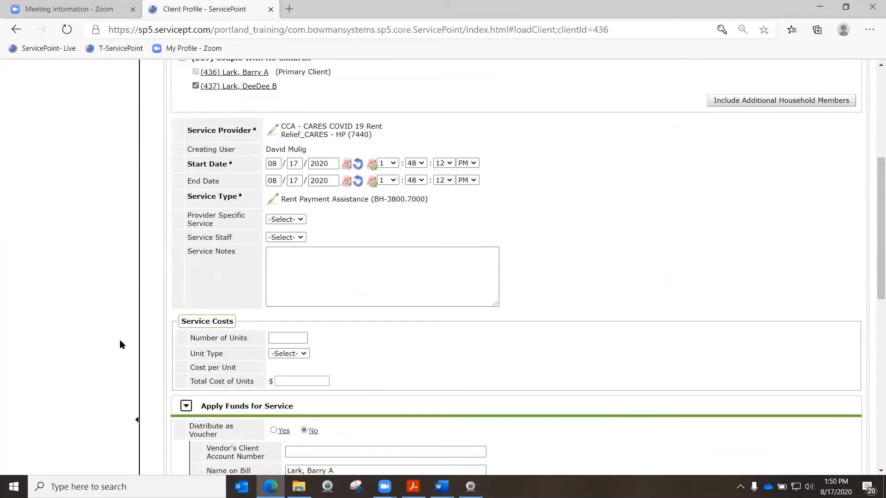
{"action": "scroll", "coordinate": [120, 341], "scroll_direction": "down", "scroll_amount": 3}
{"action": "scroll", "coordinate": [120, 344], "scroll_direction": "down", "scroll_amount": 3}
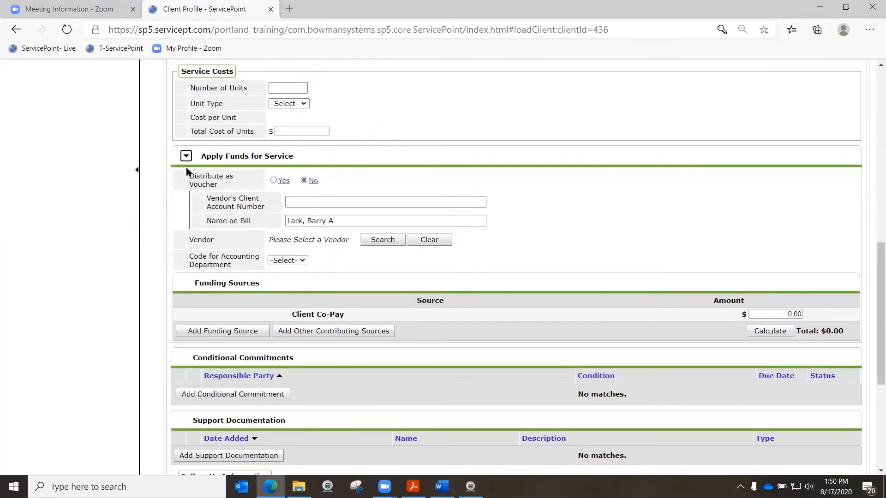
{"action": "left_click_drag", "start_coordinate": [195, 172], "coordinate": [217, 261]}
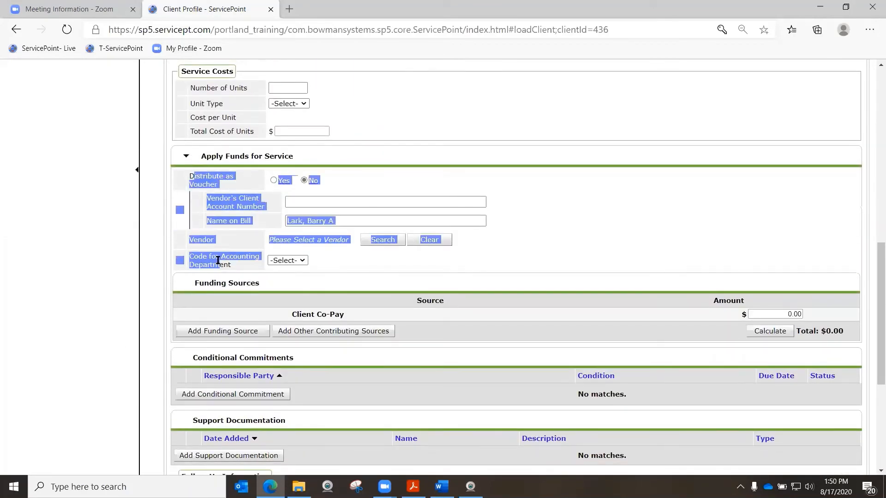
{"action": "left_click", "coordinate": [589, 211]}
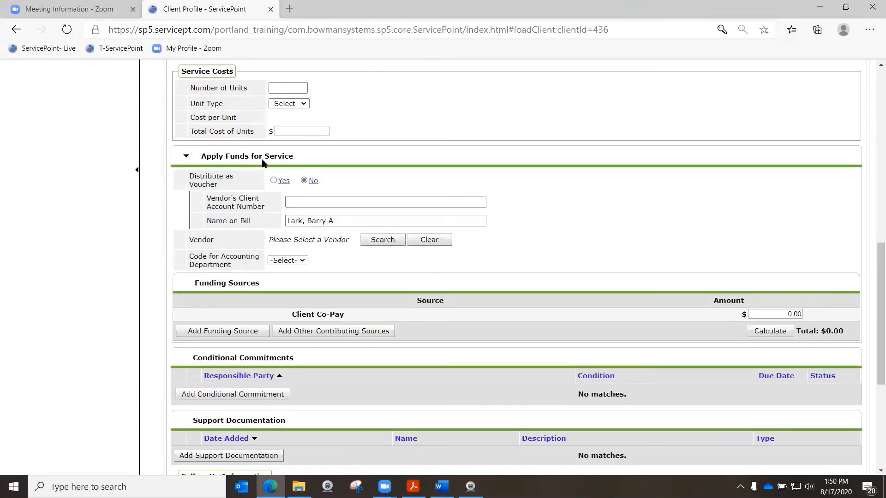
Add the OHCS – COVID 19 Rent Relief_CARES Act funding source with an amount of $1,500 and calculate the total
{"action": "left_click", "coordinate": [219, 332]}
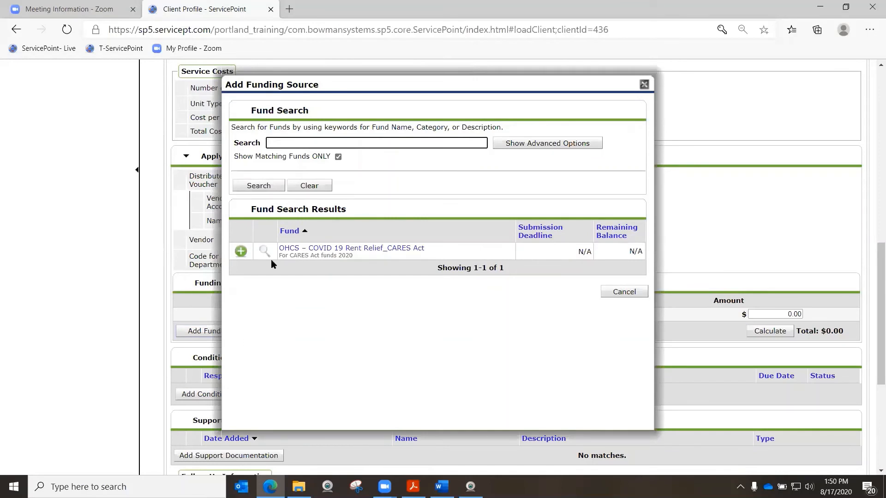
{"action": "left_click", "coordinate": [240, 252]}
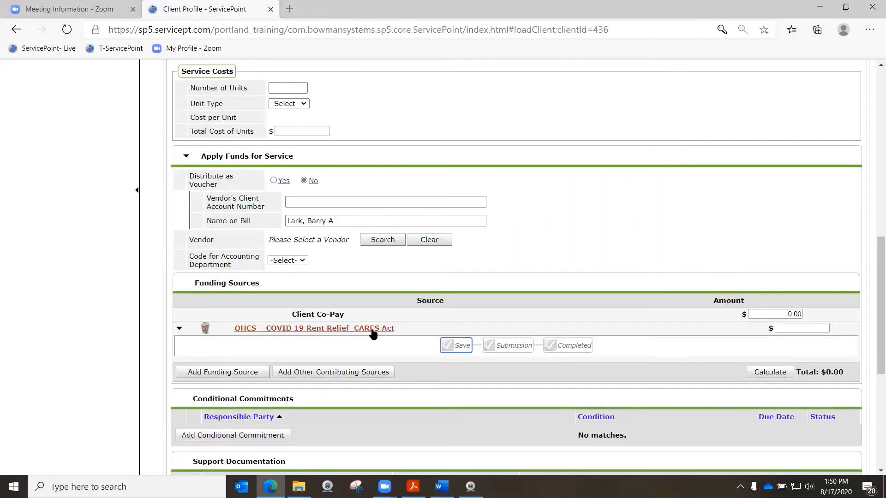
{"action": "left_click", "coordinate": [794, 329]}
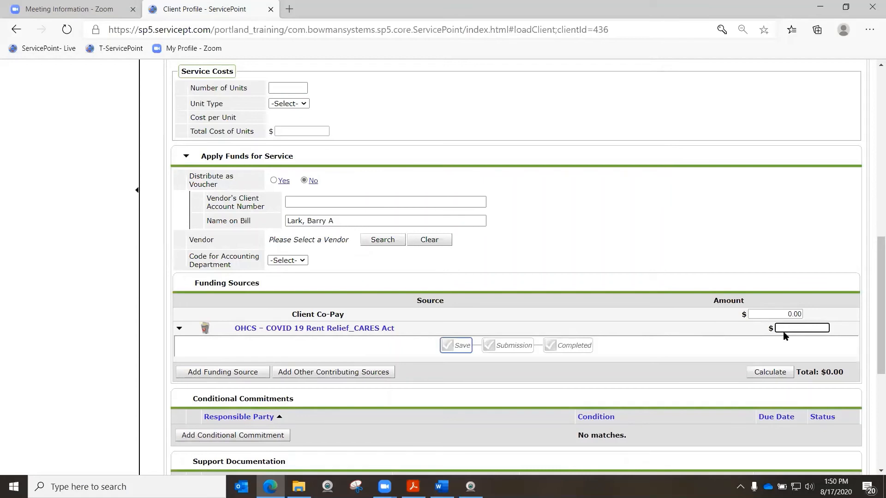
{"action": "type", "text": "1500"}
{"action": "left_click", "coordinate": [766, 374]}
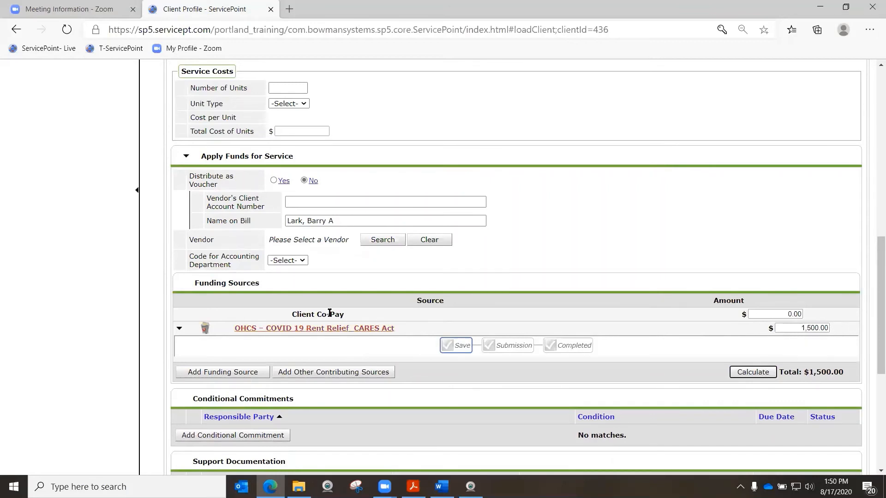
Set the rent payment service's Need Status to Closed, then save and exit the service
{"action": "left_click", "coordinate": [384, 343]}
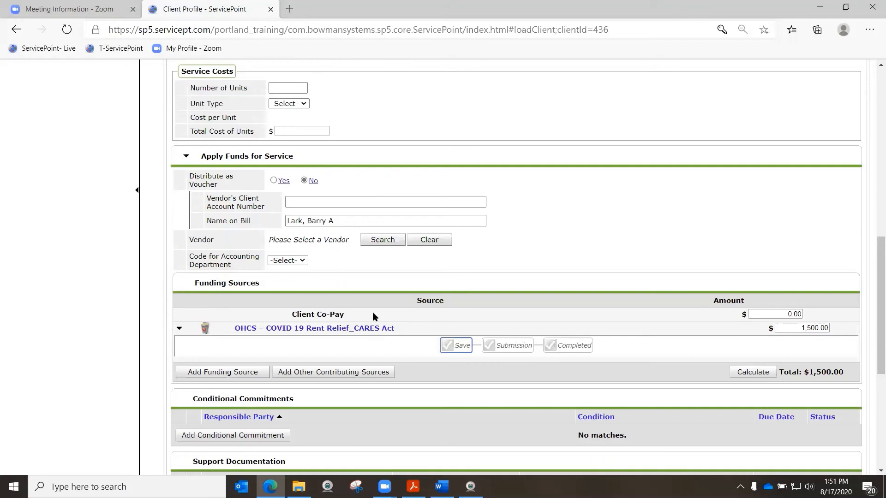
{"action": "scroll", "coordinate": [374, 305], "scroll_direction": "up", "scroll_amount": 5}
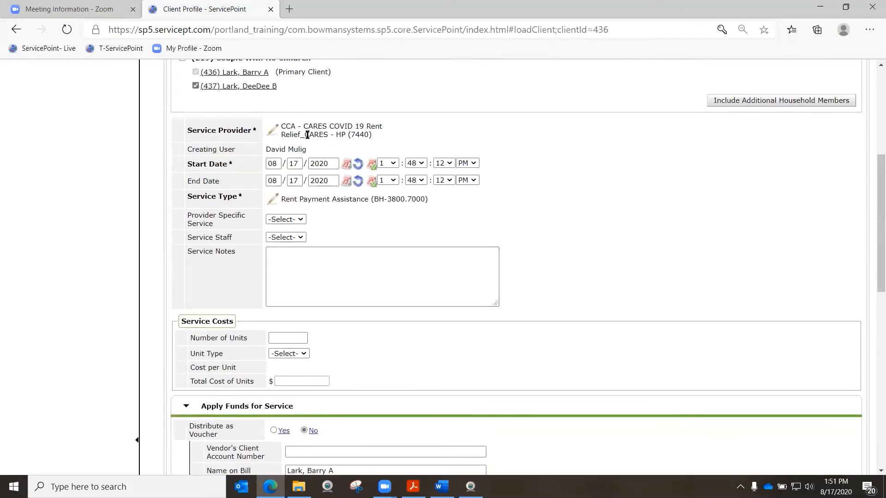
{"action": "scroll", "coordinate": [304, 266], "scroll_direction": "down", "scroll_amount": 5}
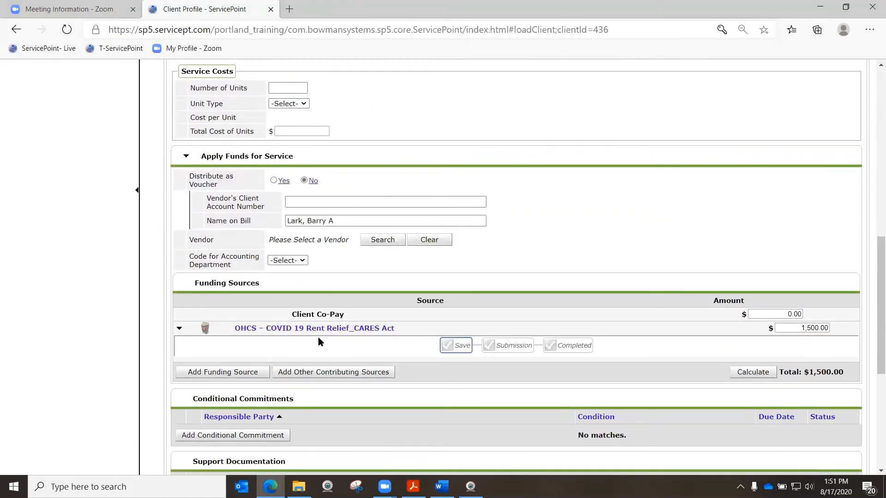
{"action": "scroll", "coordinate": [317, 339], "scroll_direction": "down", "scroll_amount": 1}
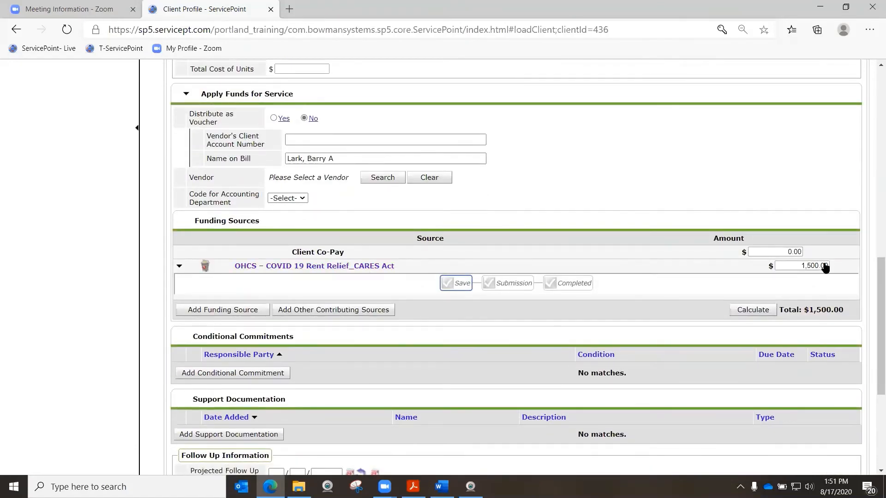
{"action": "scroll", "coordinate": [304, 329], "scroll_direction": "down", "scroll_amount": 1}
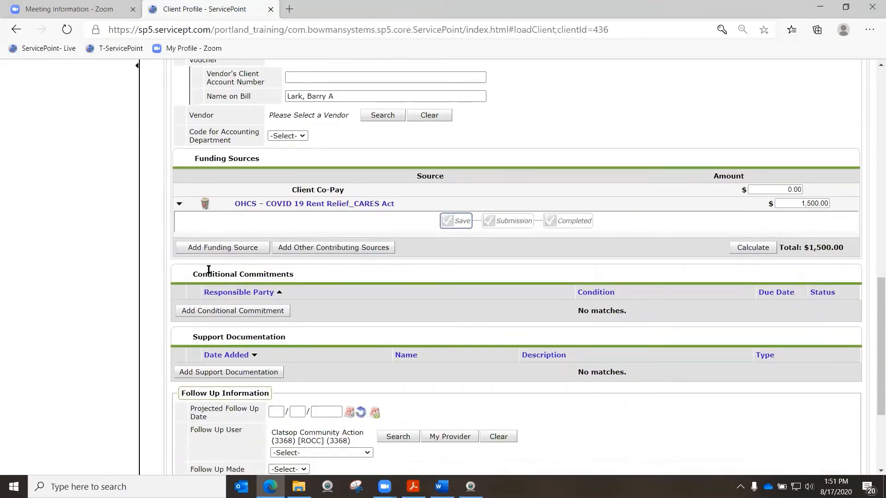
{"action": "scroll", "coordinate": [305, 350], "scroll_direction": "down", "scroll_amount": 2}
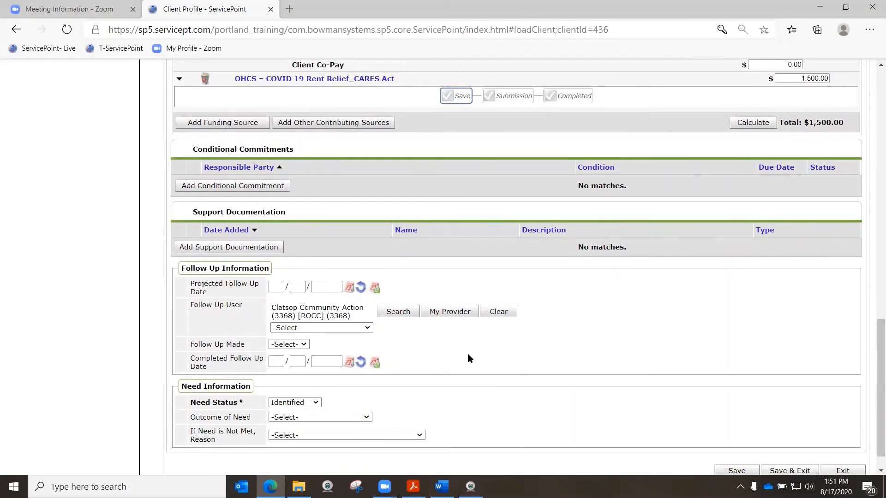
{"action": "scroll", "coordinate": [460, 343], "scroll_direction": "down", "scroll_amount": 1}
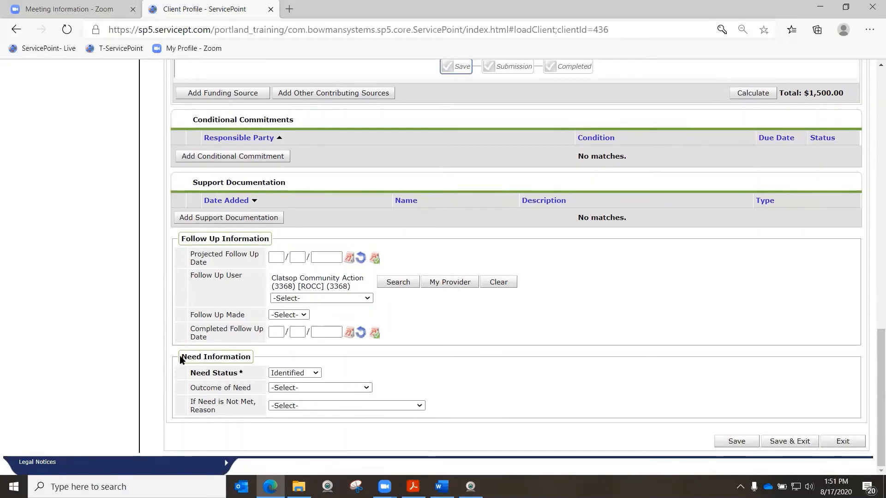
{"action": "left_click_drag", "start_coordinate": [183, 357], "coordinate": [246, 358]}
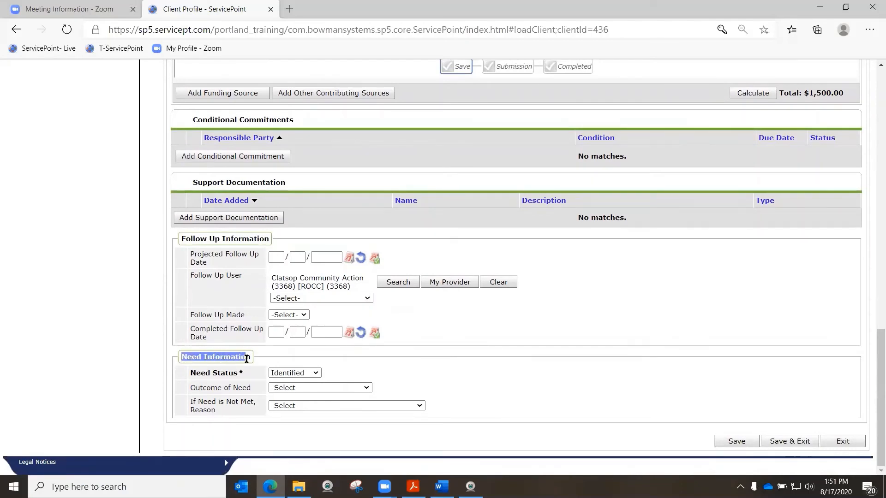
{"action": "left_click", "coordinate": [435, 370]}
{"action": "left_click", "coordinate": [291, 373]}
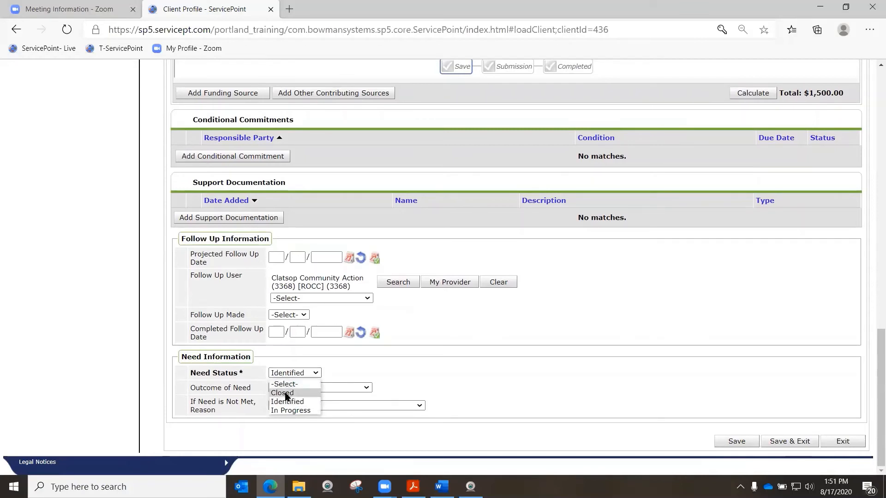
{"action": "left_click", "coordinate": [286, 393]}
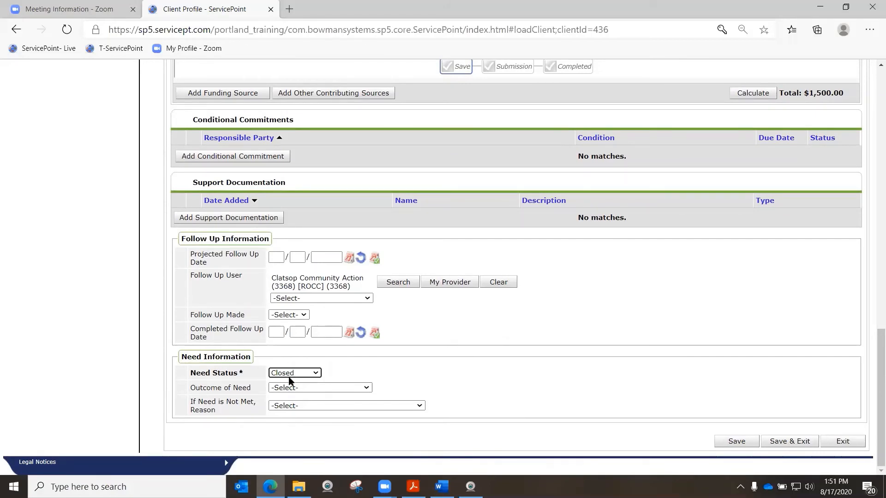
{"action": "left_click", "coordinate": [789, 441]}
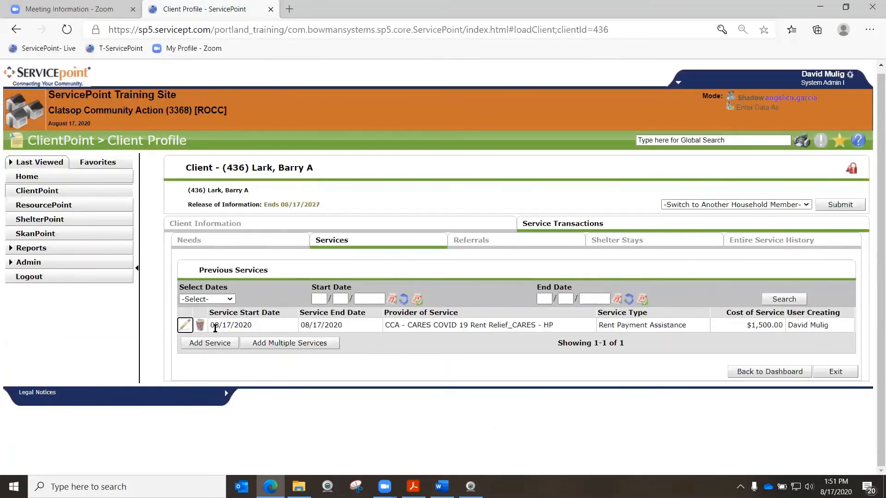
Start a second service for the whole Couple With No Children household, with CCA - CARES COVID 19 Rent Relief_CARES - HP (7440) as Service Provider
{"action": "left_click_drag", "start_coordinate": [214, 325], "coordinate": [342, 325]}
{"action": "left_click", "coordinate": [372, 361]}
{"action": "left_click", "coordinate": [775, 324]}
{"action": "left_click", "coordinate": [507, 348]}
{"action": "left_click", "coordinate": [208, 344]}
{"action": "scroll", "coordinate": [270, 314], "scroll_direction": "down", "scroll_amount": 1}
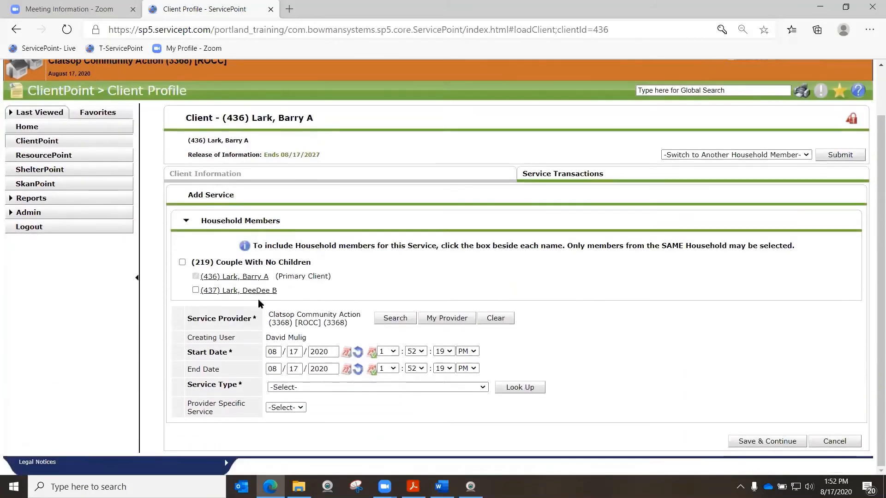
{"action": "left_click", "coordinate": [182, 262]}
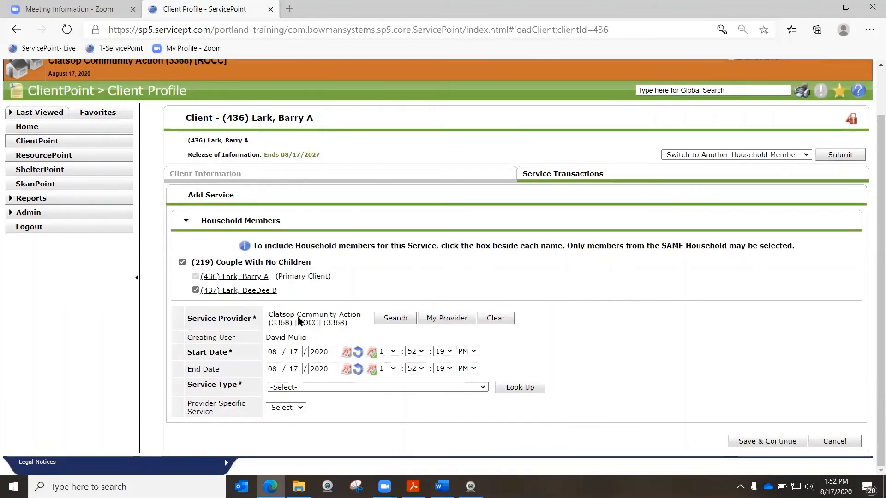
{"action": "left_click", "coordinate": [394, 318]}
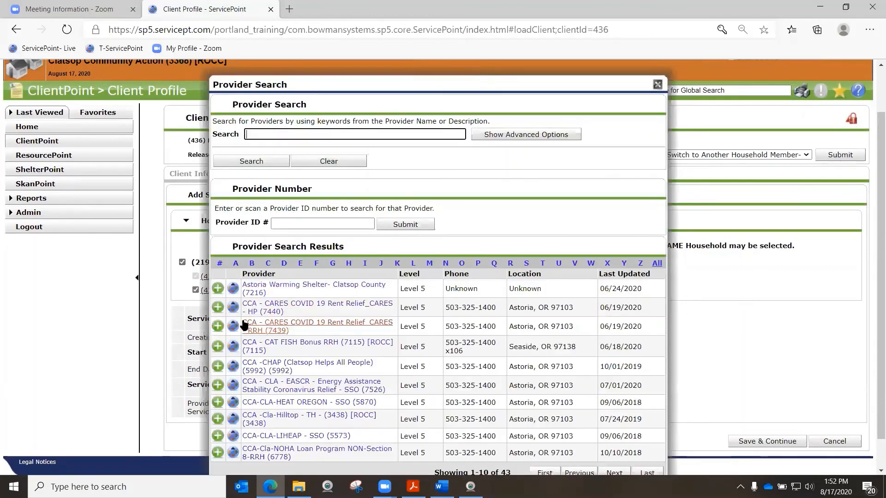
{"action": "left_click", "coordinate": [217, 307]}
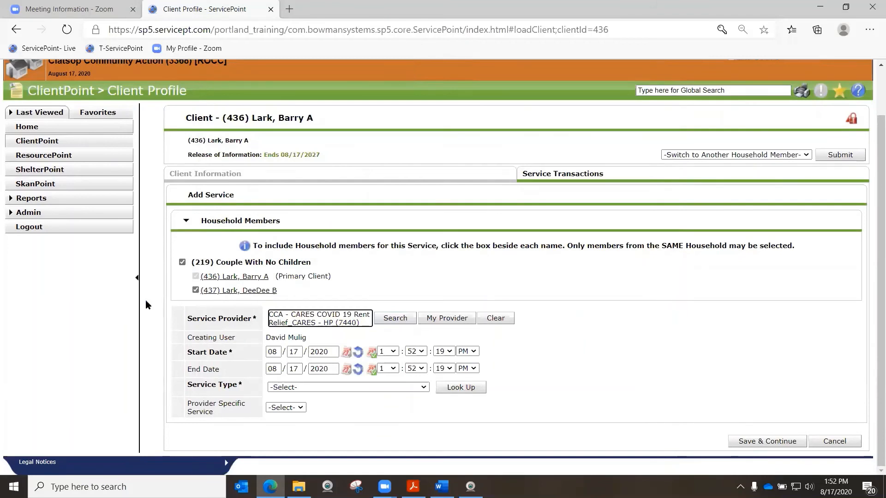
Set the second service's Start Date to 08/01/2020 and its End Date to 08/31/2020
{"action": "left_click", "coordinate": [278, 351]}
{"action": "left_click_drag", "start_coordinate": [278, 351], "coordinate": [269, 349]}
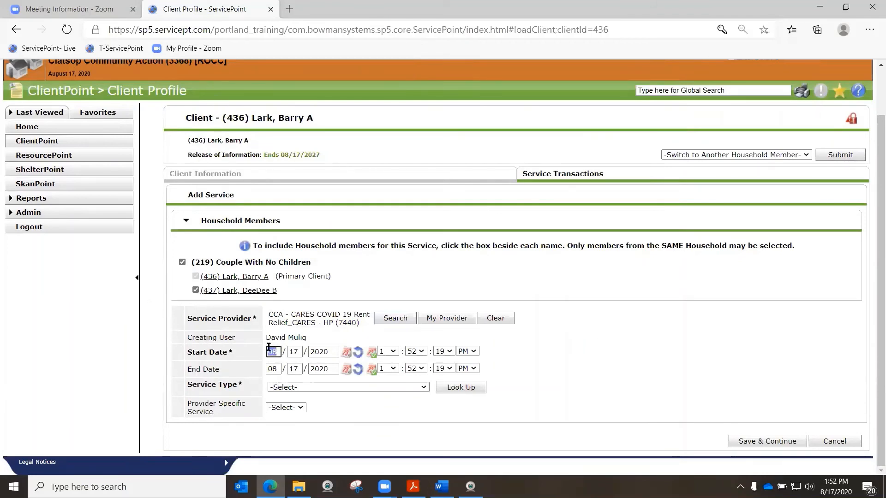
{"action": "double_click", "coordinate": [294, 352]}
{"action": "type", "text": "01"}
{"action": "double_click", "coordinate": [273, 369]}
{"action": "type", "text": "08/31"}
Choose Rent Payment Assistance (BH-3800.7000) as the second service's type and save it to continue to its details
{"action": "left_click", "coordinate": [338, 388]}
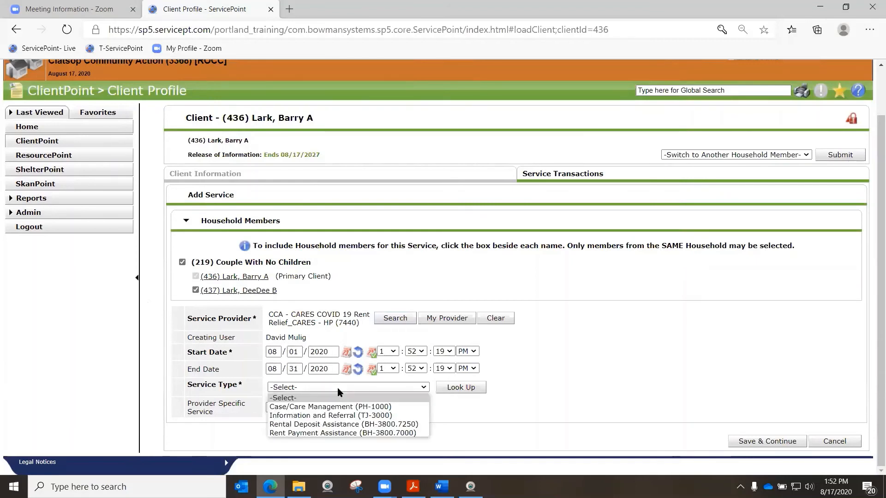
{"action": "left_click", "coordinate": [342, 433]}
{"action": "left_click", "coordinate": [737, 441]}
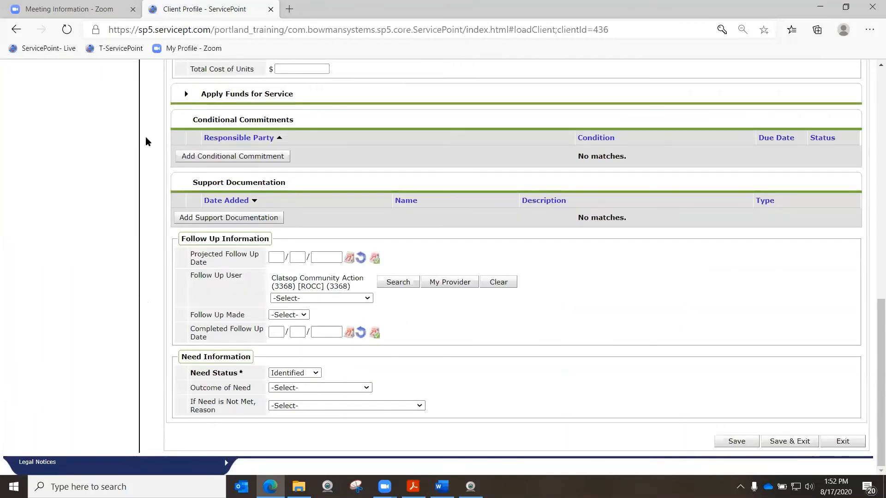
Apply funds to the August service by adding the OHCS – COVID 19 Rent Relief_CARES Act funding source with an amount of $500
{"action": "scroll", "coordinate": [162, 226], "scroll_direction": "up", "scroll_amount": 3}
{"action": "scroll", "coordinate": [162, 227], "scroll_direction": "up", "scroll_amount": 4}
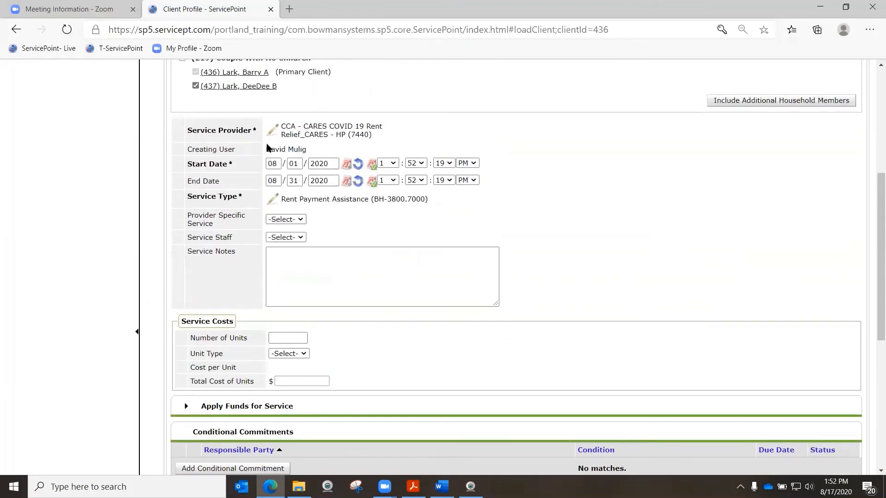
{"action": "scroll", "coordinate": [179, 309], "scroll_direction": "down", "scroll_amount": 3}
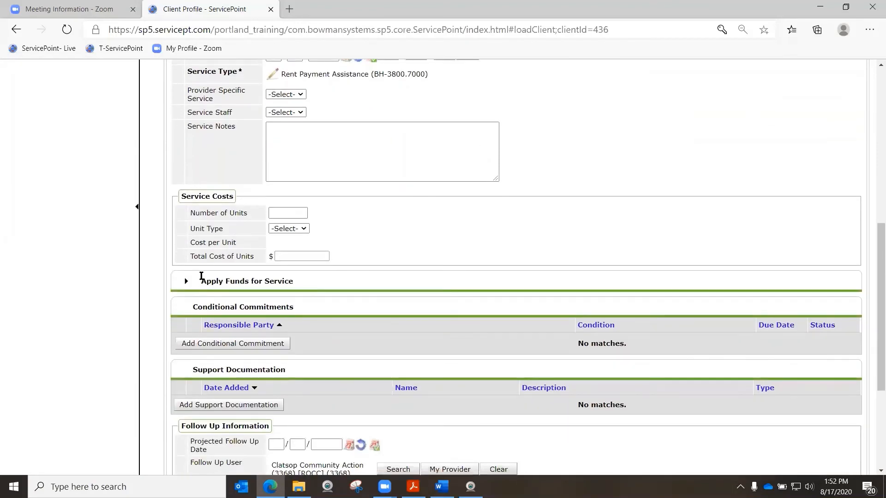
{"action": "left_click", "coordinate": [185, 281]}
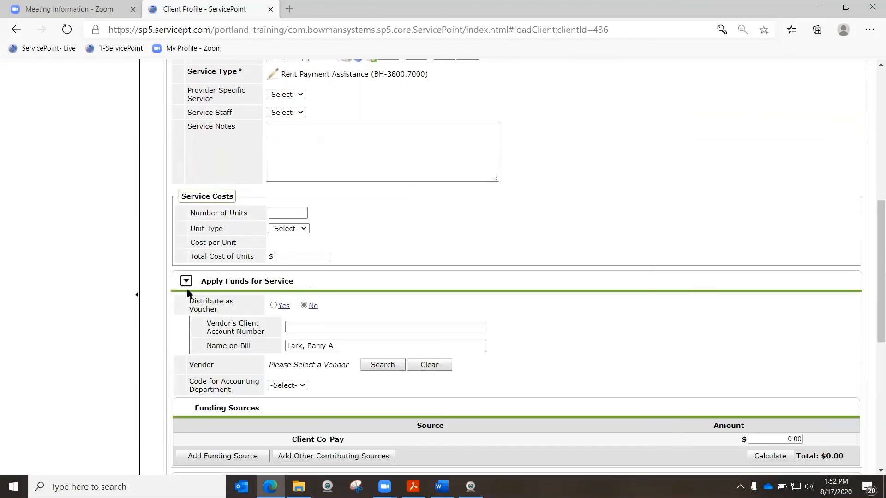
{"action": "scroll", "coordinate": [257, 319], "scroll_direction": "down", "scroll_amount": 3}
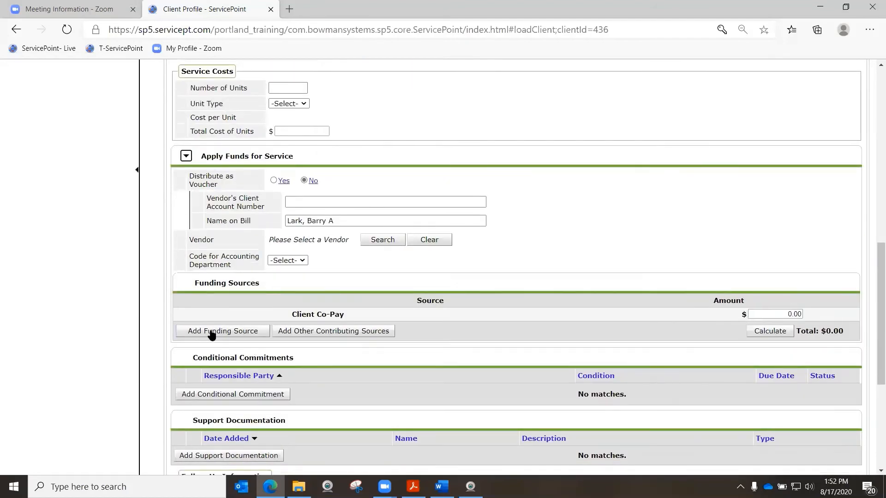
{"action": "left_click", "coordinate": [213, 332]}
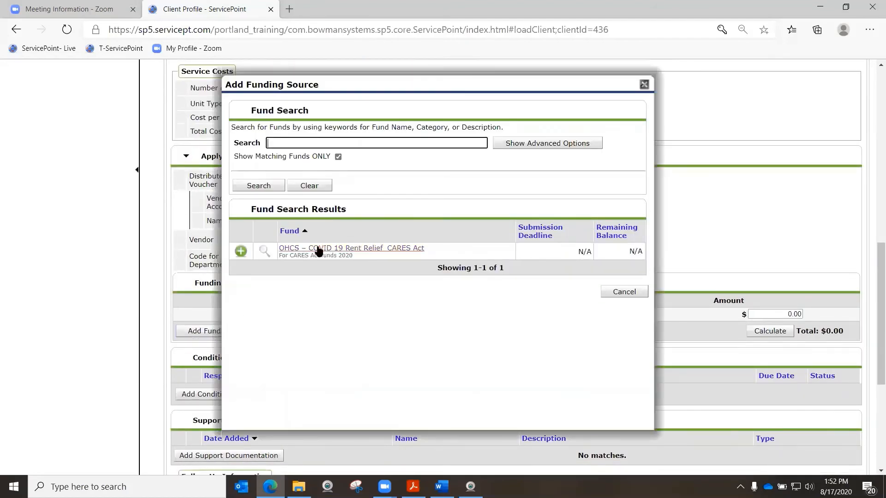
{"action": "left_click", "coordinate": [240, 251]}
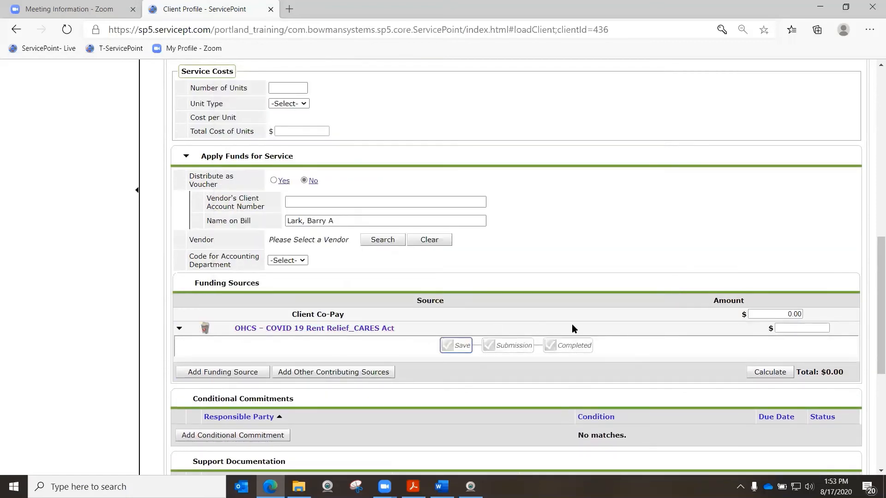
{"action": "left_click", "coordinate": [797, 328]}
{"action": "type", "text": "500"}
{"action": "key", "text": "Return"}
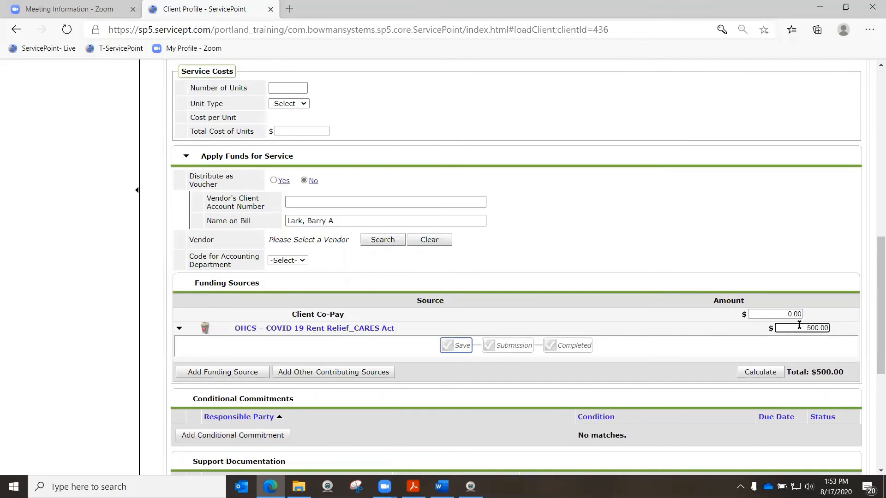
Set the August service's Need Status to Closed, then save and exit it
{"action": "scroll", "coordinate": [746, 360], "scroll_direction": "down", "scroll_amount": 6}
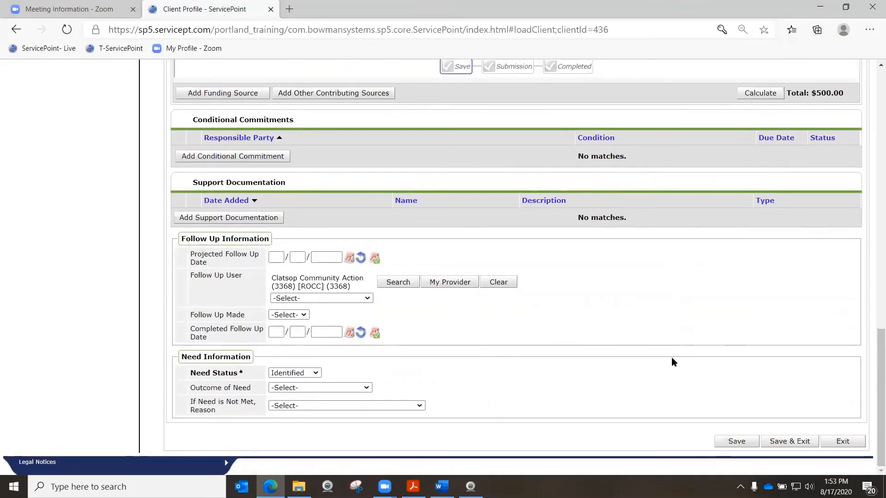
{"action": "left_click", "coordinate": [294, 373]}
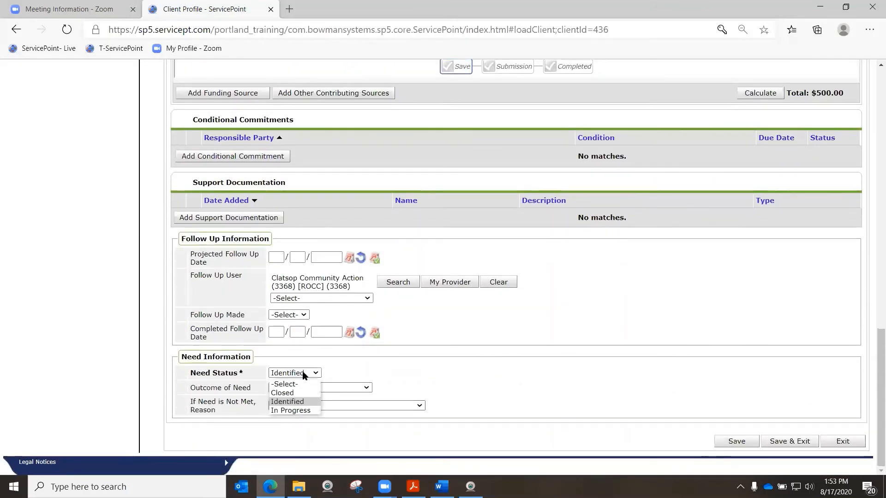
{"action": "left_click", "coordinate": [286, 393]}
{"action": "left_click", "coordinate": [786, 442]}
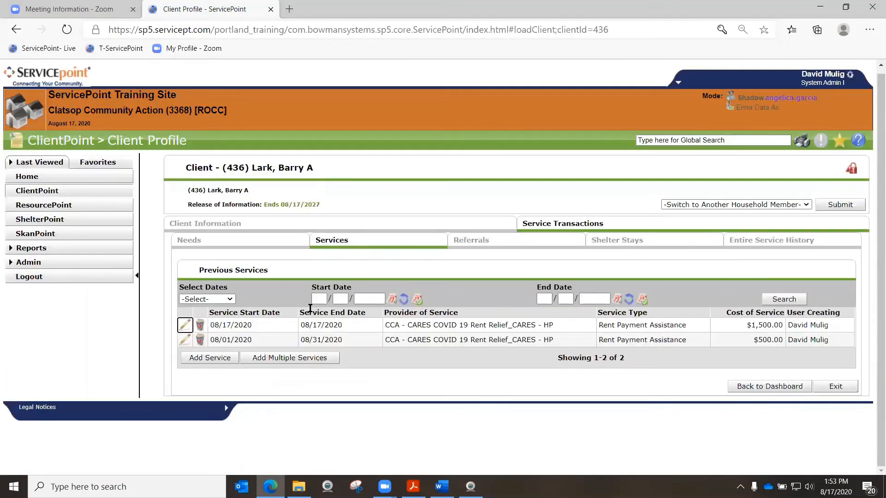
Start a third service for the whole household and set its Service Provider to CCA - CARES COVID 19 Rent Relief_CARES - HP (7440)
{"action": "left_click", "coordinate": [331, 326]}
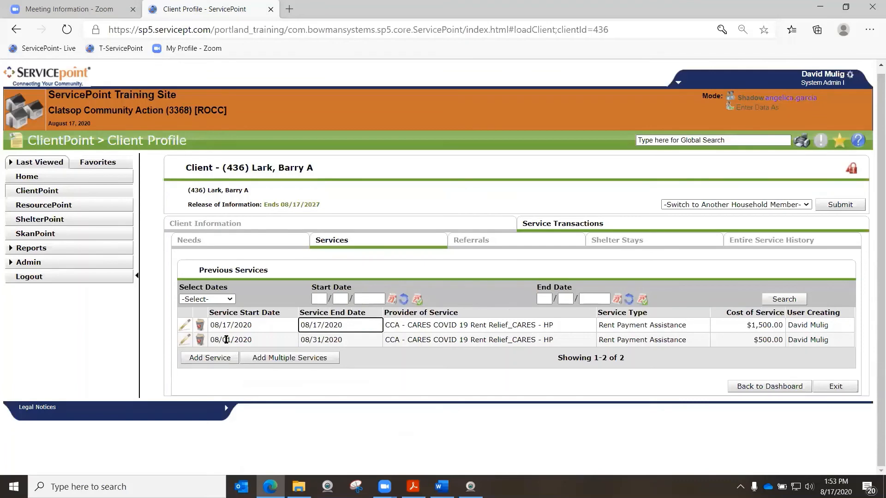
{"action": "left_click", "coordinate": [348, 379]}
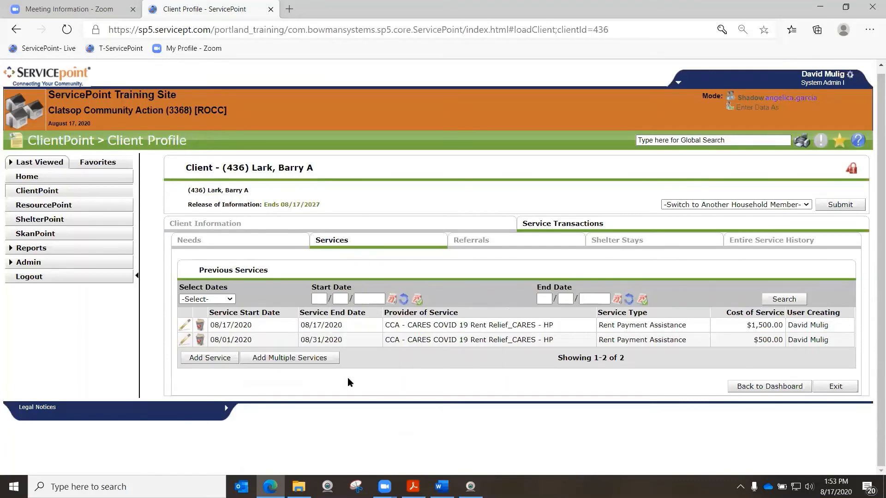
{"action": "left_click", "coordinate": [208, 358]}
{"action": "left_click", "coordinate": [183, 312]}
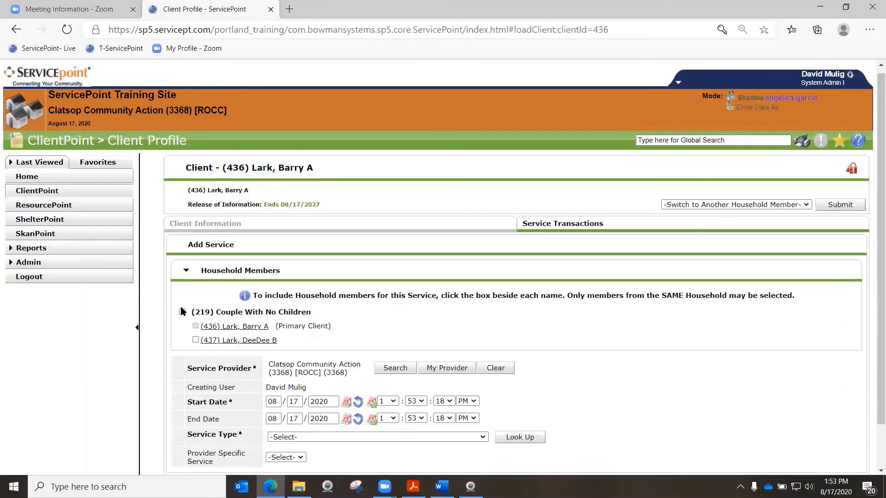
{"action": "left_click", "coordinate": [395, 368]}
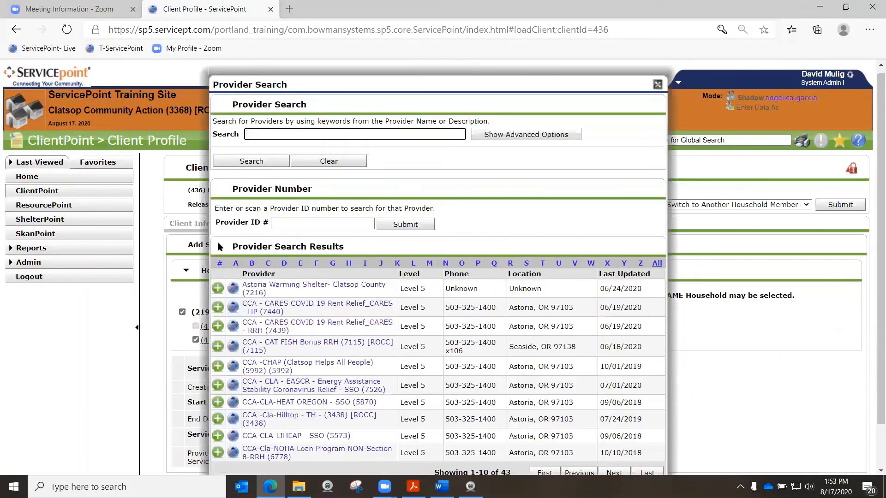
{"action": "left_click", "coordinate": [217, 307]}
{"action": "scroll", "coordinate": [326, 329], "scroll_direction": "down", "scroll_amount": 1}
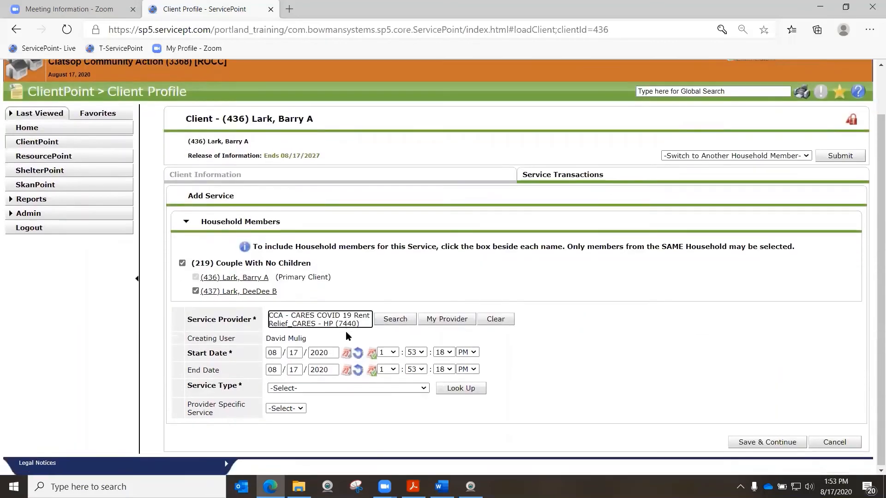
Set the third service's Start Date to 09/01/2020 and its End Date to 09/30/2020
{"action": "left_click", "coordinate": [273, 351]}
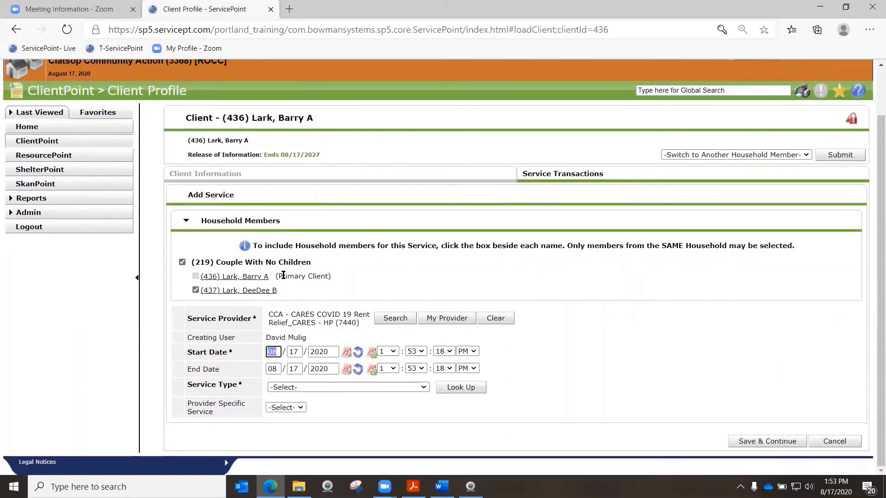
{"action": "type", "text": "0901"}
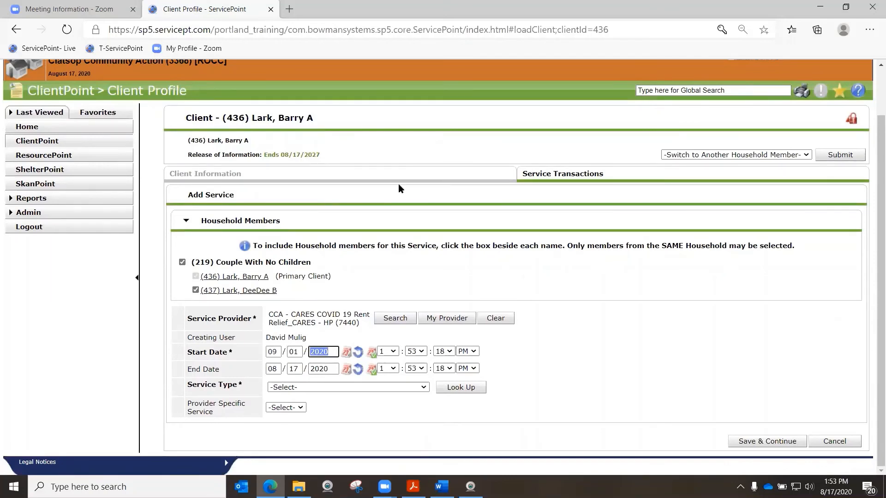
{"action": "left_click", "coordinate": [275, 368]}
{"action": "type", "text": "09/30"}
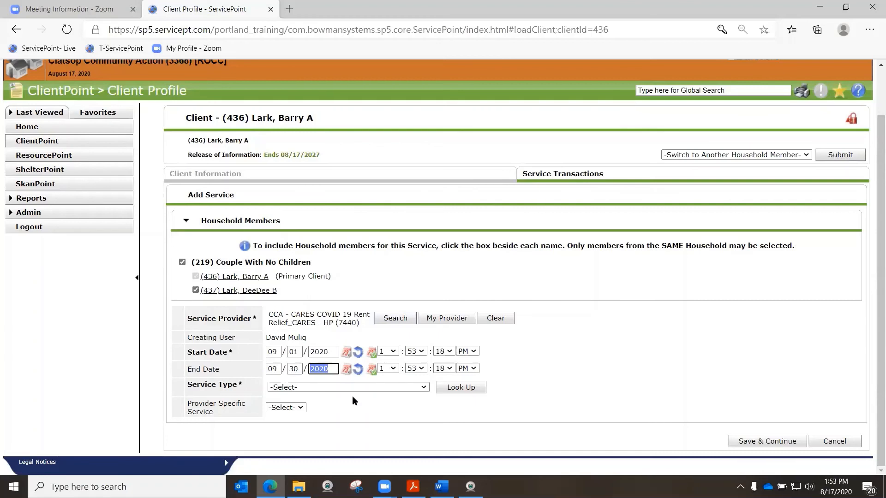
Set the September service's Service Type to Rent Payment Assistance (BH-3800.7000), then save and continue
{"action": "left_click", "coordinate": [345, 388]}
{"action": "left_click", "coordinate": [344, 433]}
{"action": "left_click", "coordinate": [794, 441]}
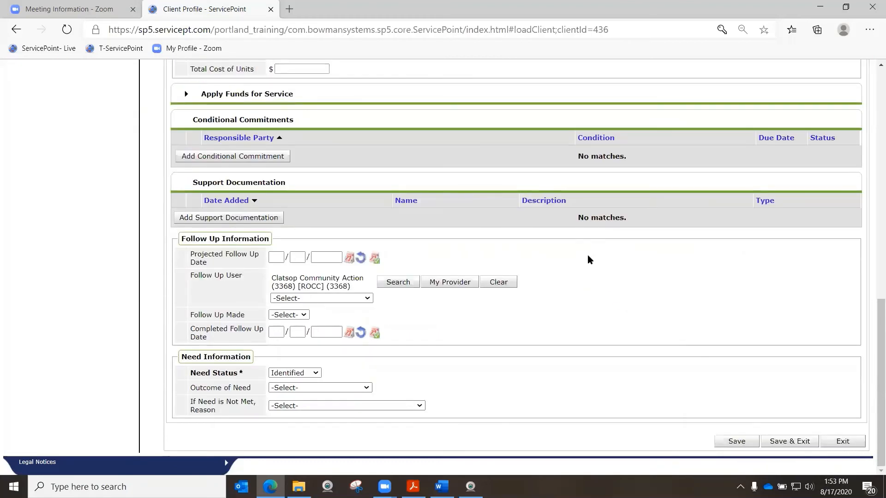
Apply funds to the September service by adding the OHCS – COVID 19 Rent Relief_CARES Act funding source with an amount of $500
{"action": "scroll", "coordinate": [588, 254], "scroll_direction": "up", "scroll_amount": 4}
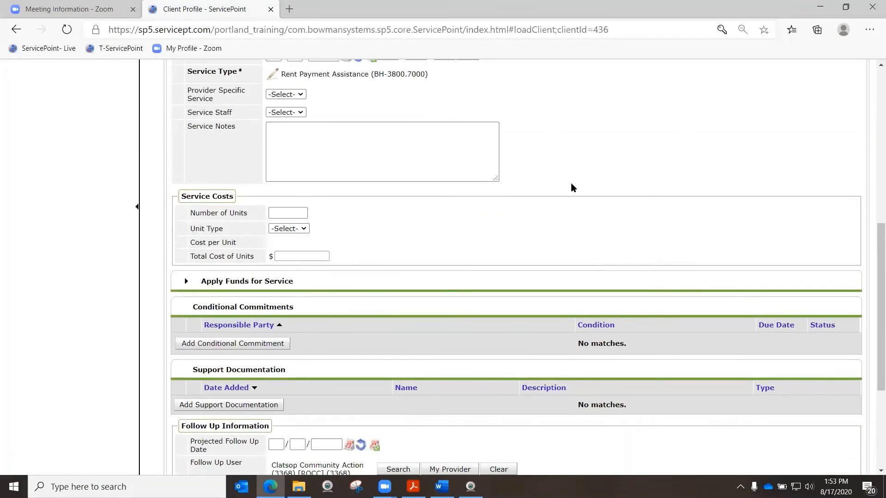
{"action": "scroll", "coordinate": [571, 187], "scroll_direction": "up", "scroll_amount": 4}
{"action": "scroll", "coordinate": [580, 217], "scroll_direction": "down", "scroll_amount": 3}
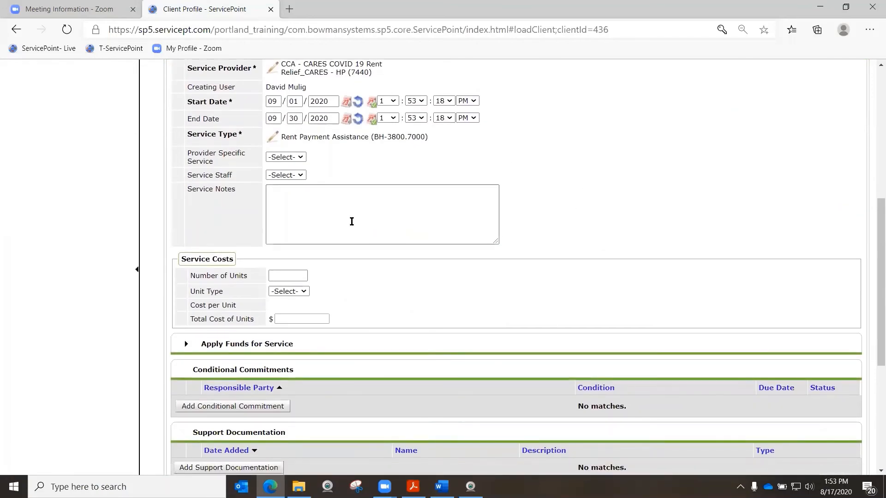
{"action": "scroll", "coordinate": [591, 213], "scroll_direction": "down", "scroll_amount": 3}
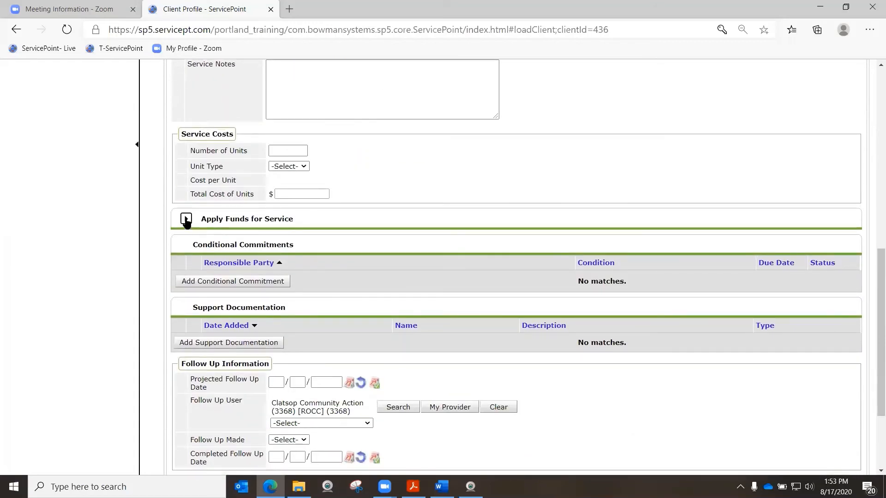
{"action": "left_click", "coordinate": [186, 219]}
{"action": "left_click", "coordinate": [203, 397]}
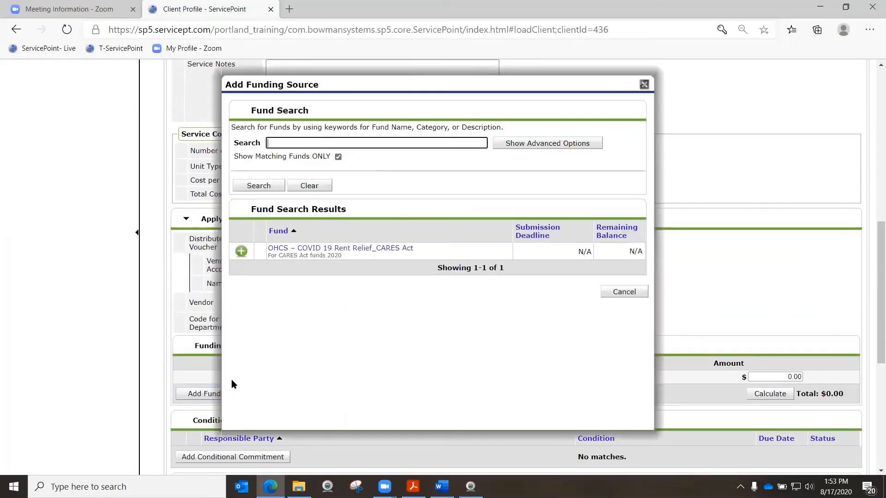
{"action": "left_click", "coordinate": [240, 252]}
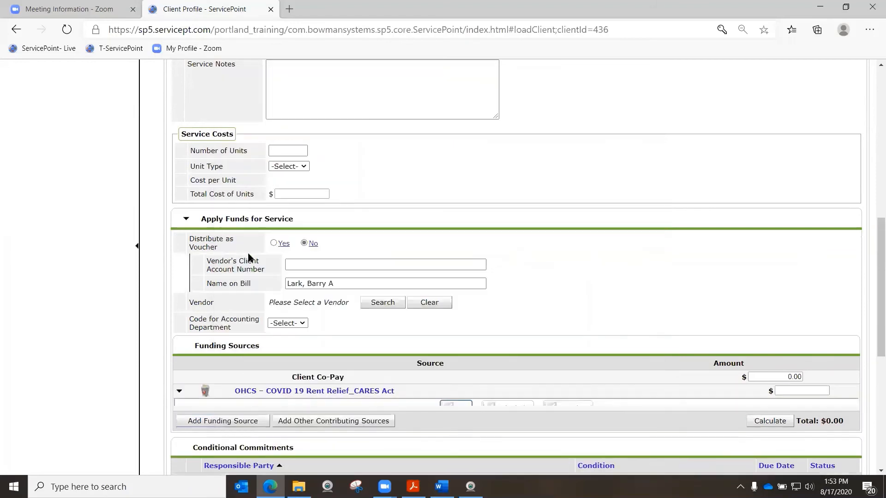
{"action": "scroll", "coordinate": [320, 272], "scroll_direction": "down", "scroll_amount": 3}
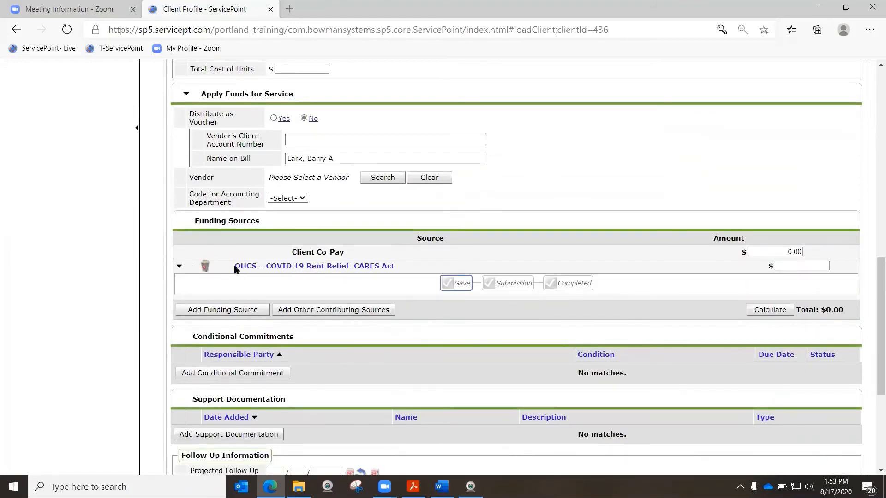
{"action": "left_click", "coordinate": [811, 265]}
{"action": "type", "text": "500"}
{"action": "key", "text": "Tab"}
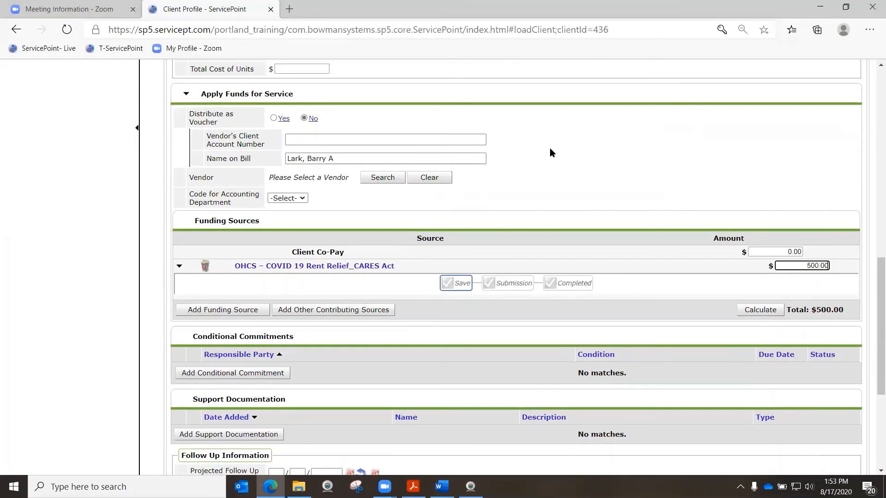
Set the September service's Need Status to Closed, then save and exit it
{"action": "scroll", "coordinate": [319, 231], "scroll_direction": "down", "scroll_amount": 4}
{"action": "scroll", "coordinate": [320, 229], "scroll_direction": "down", "scroll_amount": 1}
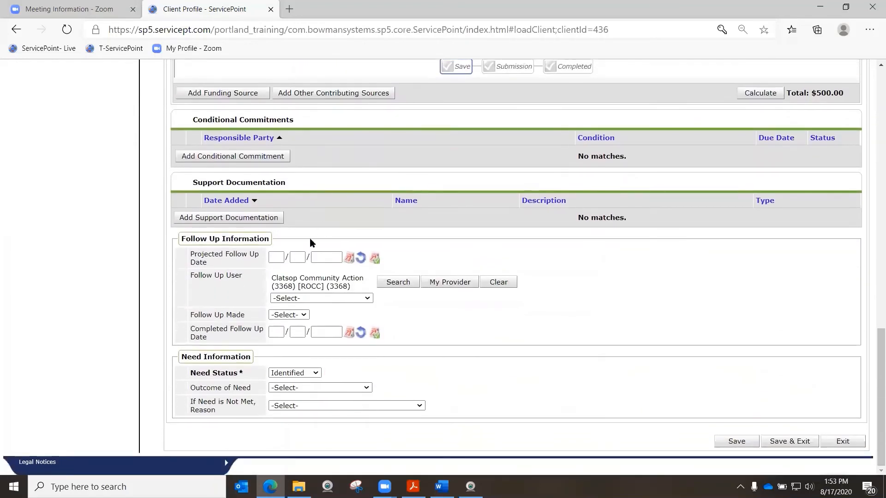
{"action": "left_click", "coordinate": [288, 372]}
{"action": "left_click", "coordinate": [294, 392]}
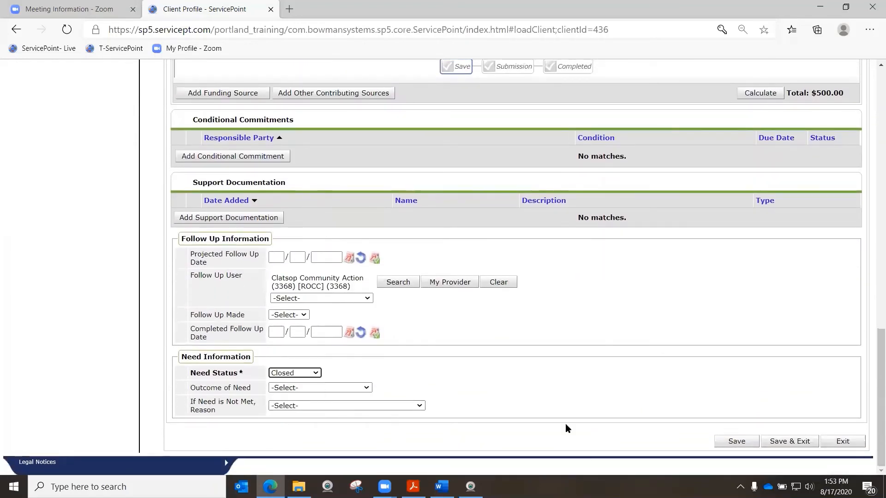
{"action": "left_click", "coordinate": [789, 440]}
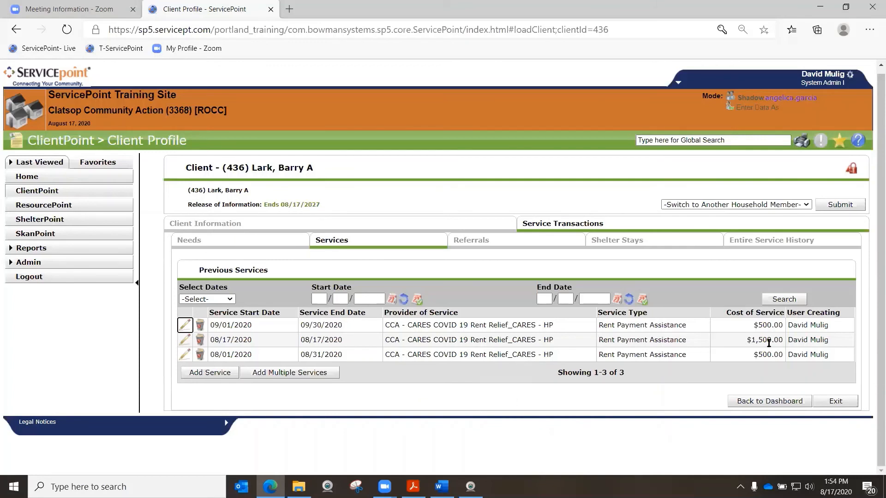
{"action": "left_click_drag", "start_coordinate": [210, 339], "coordinate": [329, 341]}
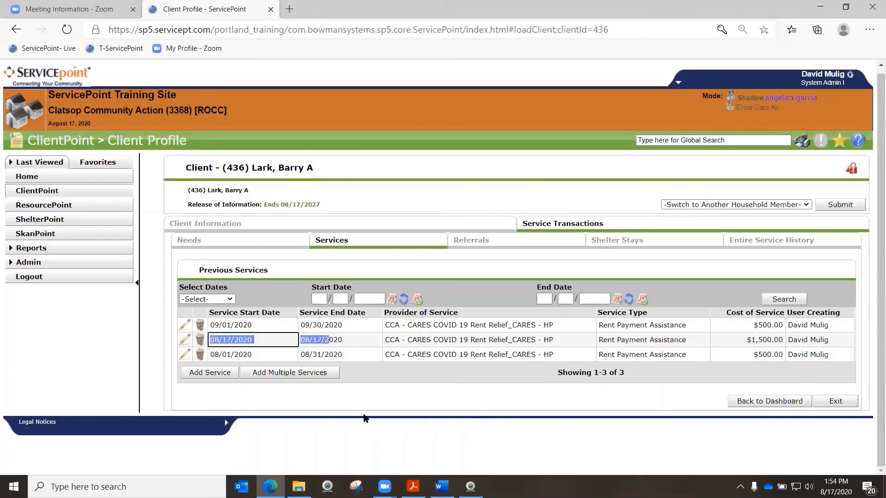
{"action": "left_click", "coordinate": [377, 382]}
{"action": "left_click_drag", "start_coordinate": [214, 354], "coordinate": [324, 354]}
{"action": "left_click_drag", "start_coordinate": [239, 323], "coordinate": [343, 325]}
{"action": "left_click", "coordinate": [349, 406]}
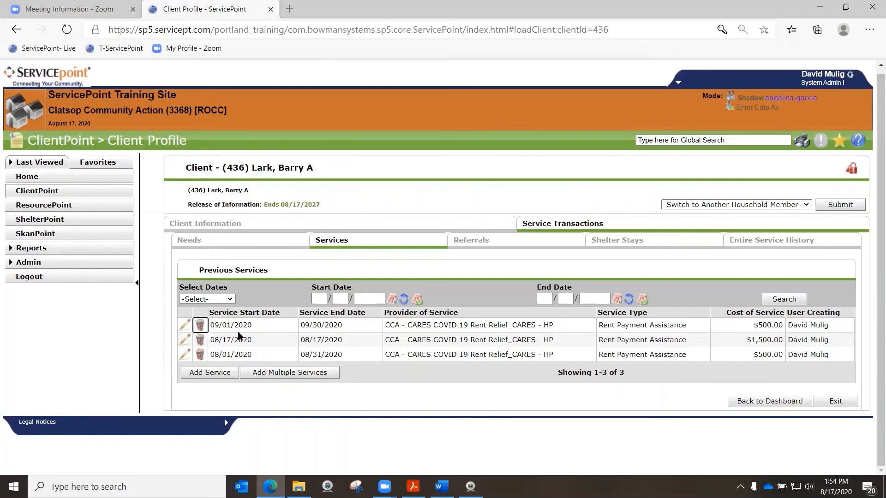
Delete the services starting 09/01/2020 and 08/01/2020 from the client's previous services
{"action": "left_click", "coordinate": [436, 335]}
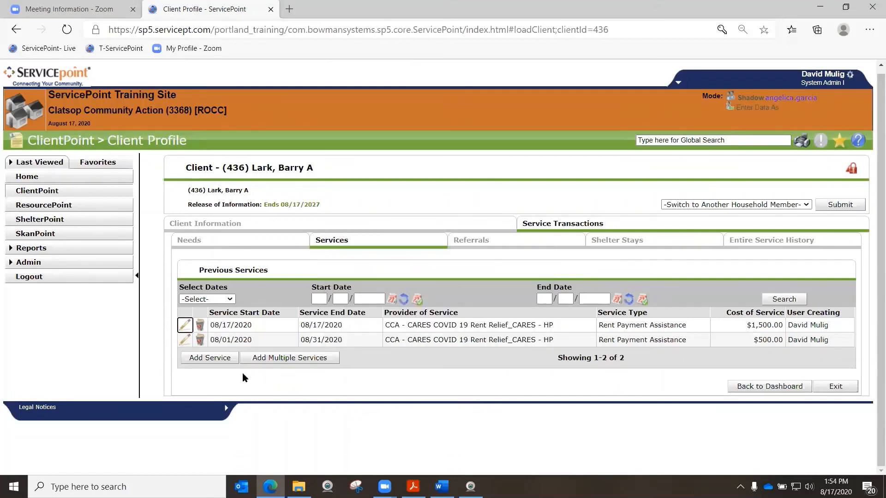
{"action": "left_click", "coordinate": [201, 340]}
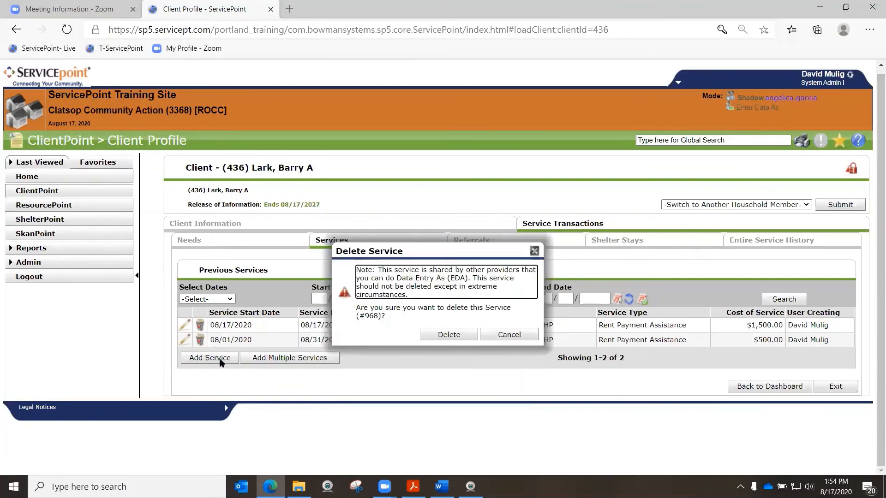
{"action": "left_click", "coordinate": [429, 341]}
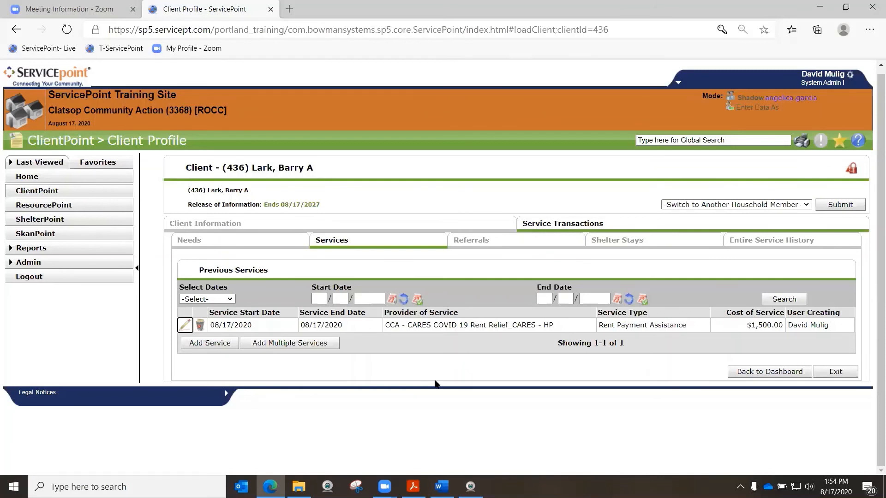
Start a new service for the whole household and set its Service Provider to CCA - CARES COVID 19 Rent Relief_CARES - HP (7440)
{"action": "left_click", "coordinate": [211, 343]}
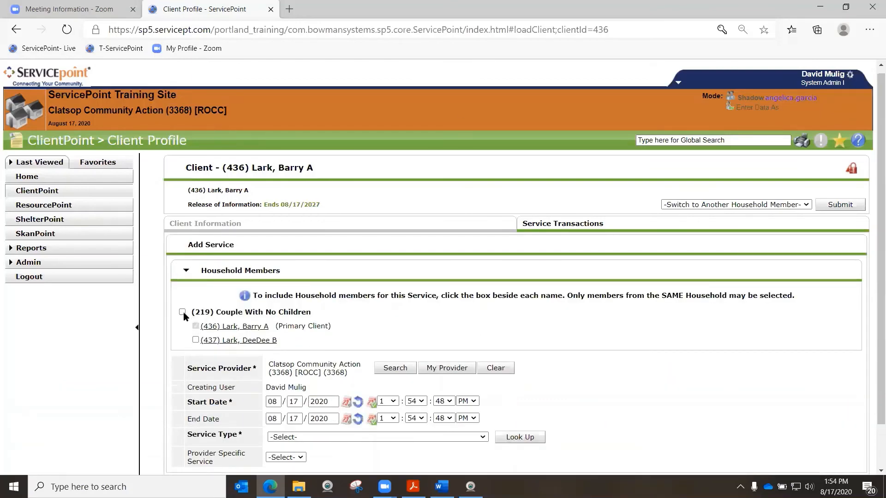
{"action": "left_click", "coordinate": [182, 312]}
{"action": "left_click", "coordinate": [401, 368]}
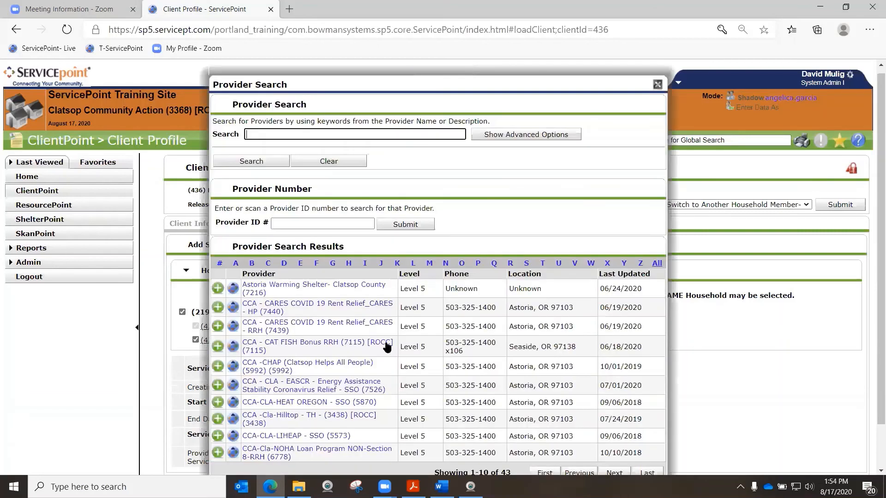
{"action": "left_click", "coordinate": [217, 307]}
Set the new service's Start Date to 08/01/2020 and its End Date to 10/31/2020
{"action": "scroll", "coordinate": [221, 307], "scroll_direction": "down", "scroll_amount": 2}
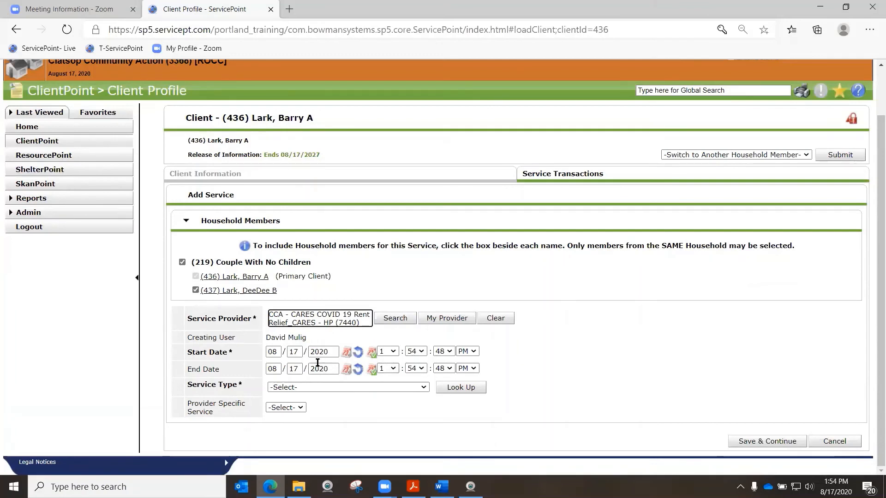
{"action": "double_click", "coordinate": [299, 353]}
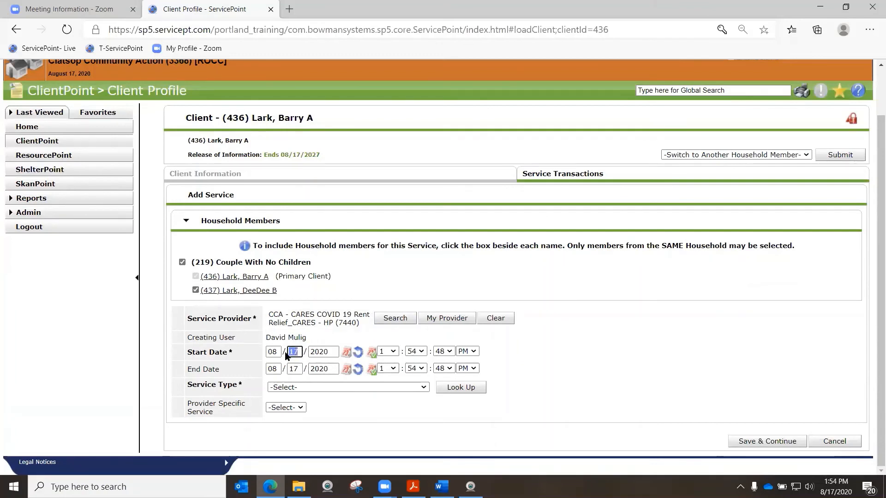
{"action": "type", "text": "01"}
{"action": "left_click", "coordinate": [608, 341]}
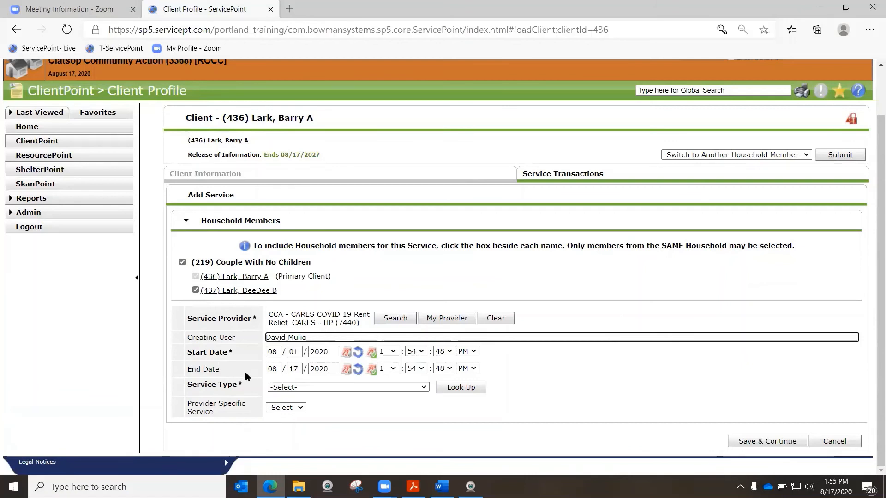
{"action": "left_click", "coordinate": [272, 368]}
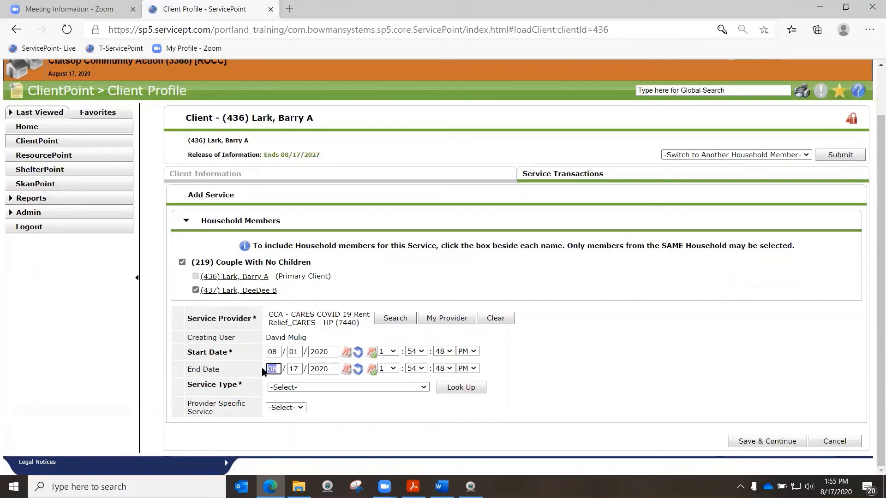
{"action": "type", "text": "10 / "}
{"action": "type", "text": "31"}
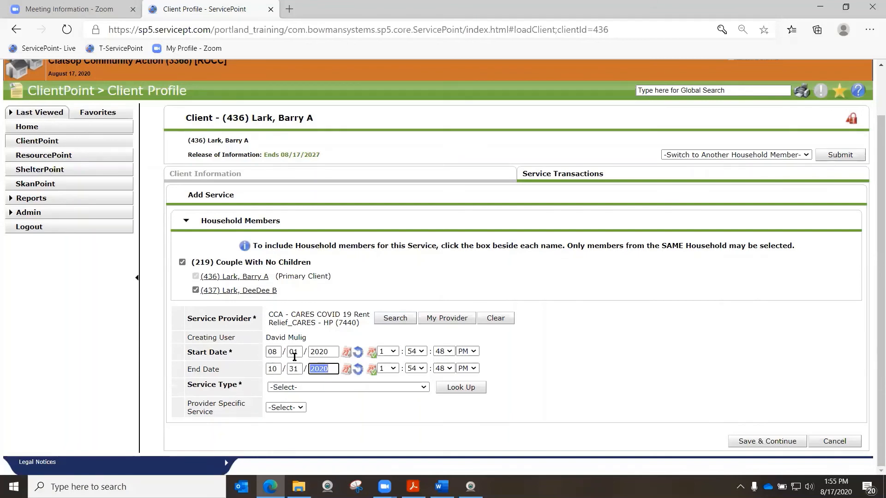
Choose Rent Payment Assistance (BH-3800.7000) as the three-month service's type, then save and continue
{"action": "left_click", "coordinate": [301, 386]}
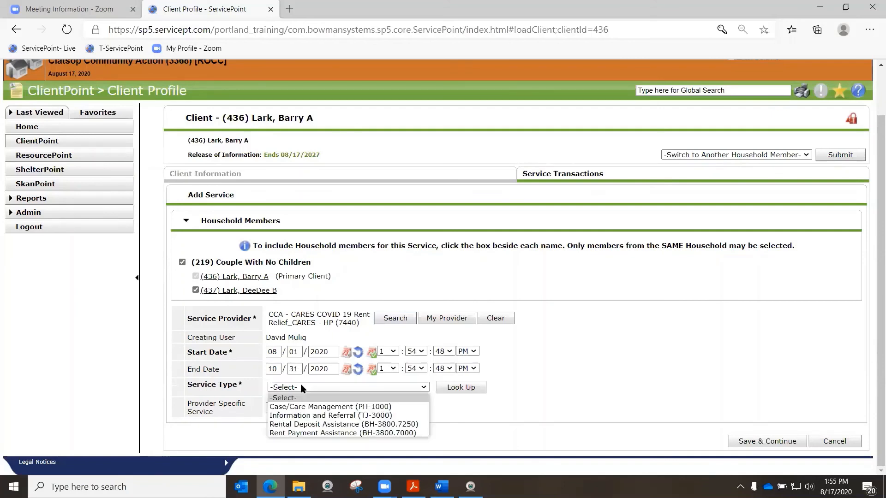
{"action": "left_click", "coordinate": [331, 433]}
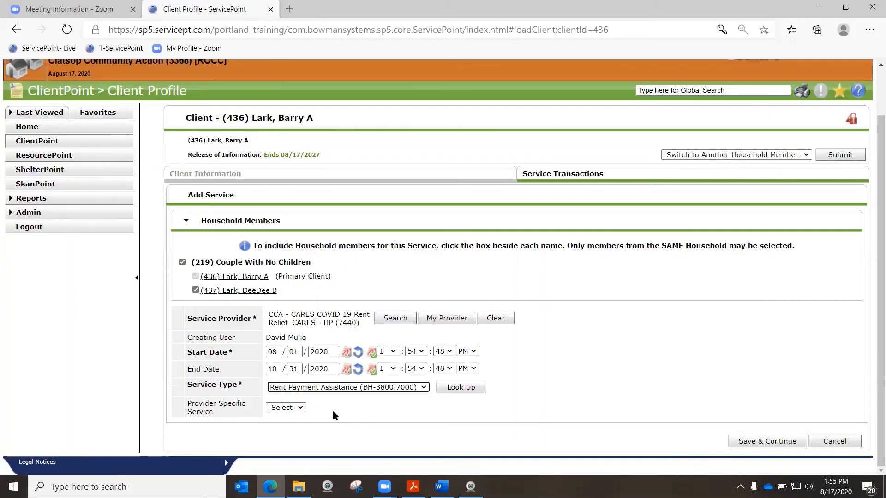
{"action": "left_click", "coordinate": [767, 441]}
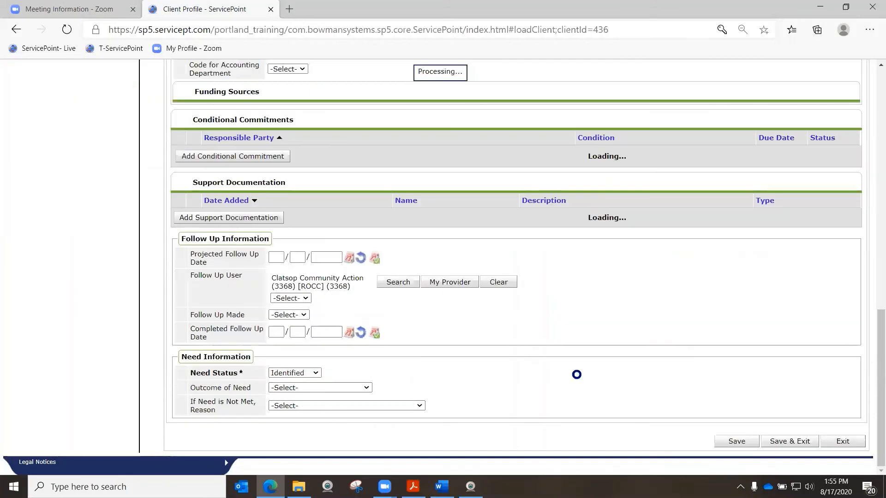
Apply funds to the three-month service by adding the OHCS – COVID 19 Rent Relief_CARES Act funding source with an amount of $1,500
{"action": "scroll", "coordinate": [578, 362], "scroll_direction": "up", "scroll_amount": 3}
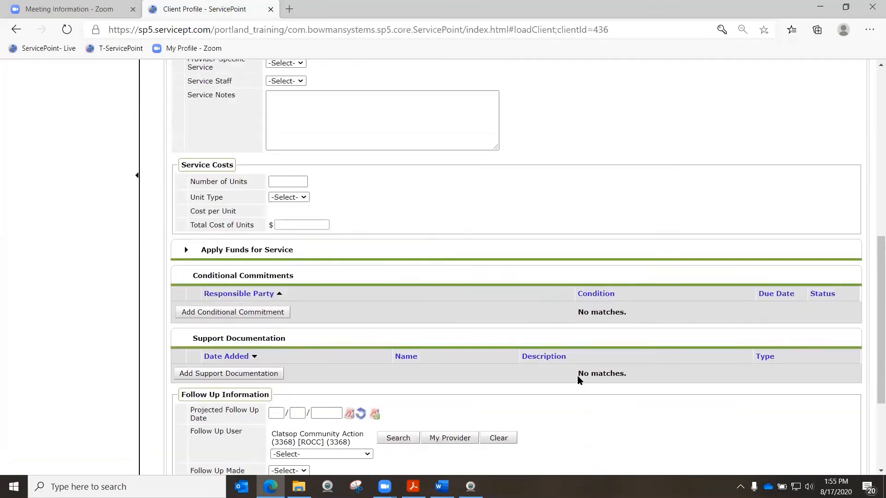
{"action": "scroll", "coordinate": [576, 376], "scroll_direction": "up", "scroll_amount": 5}
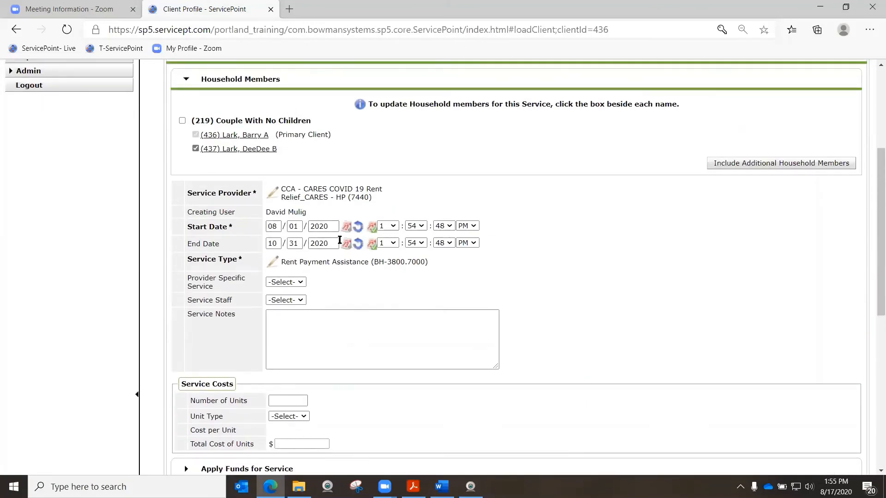
{"action": "scroll", "coordinate": [340, 251], "scroll_direction": "down", "scroll_amount": 4}
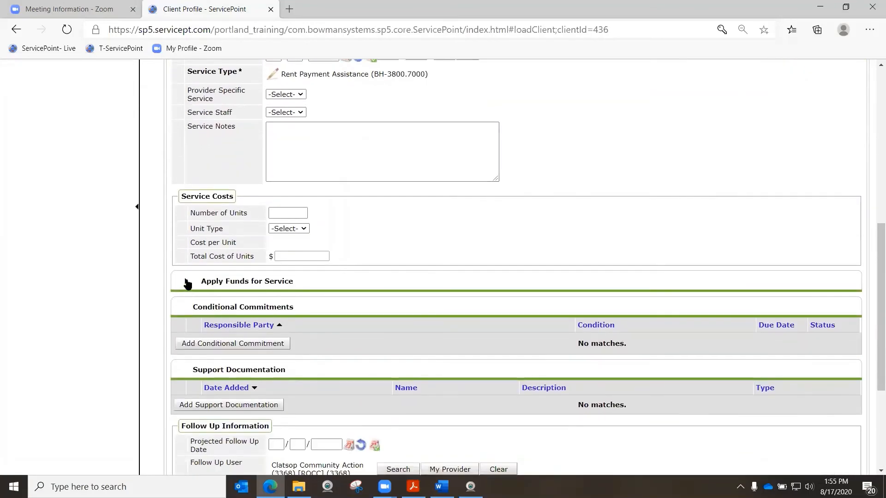
{"action": "left_click", "coordinate": [187, 283]}
{"action": "scroll", "coordinate": [187, 293], "scroll_direction": "down", "scroll_amount": 4}
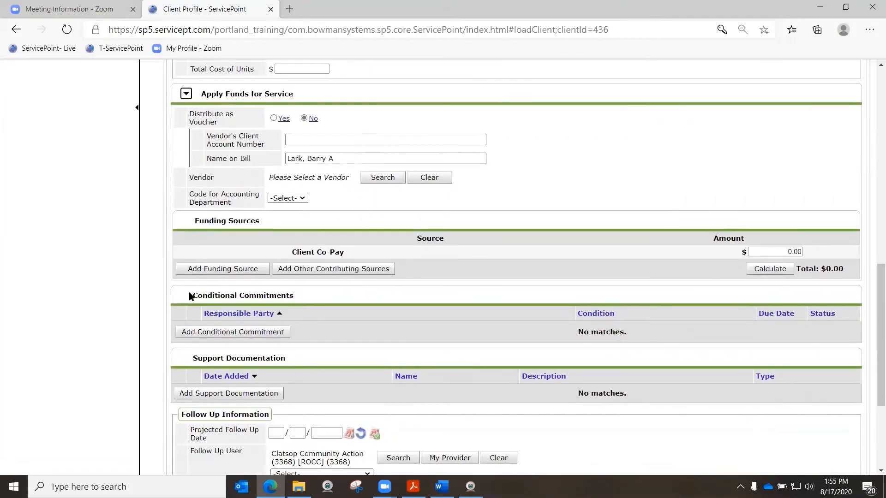
{"action": "left_click", "coordinate": [205, 272]}
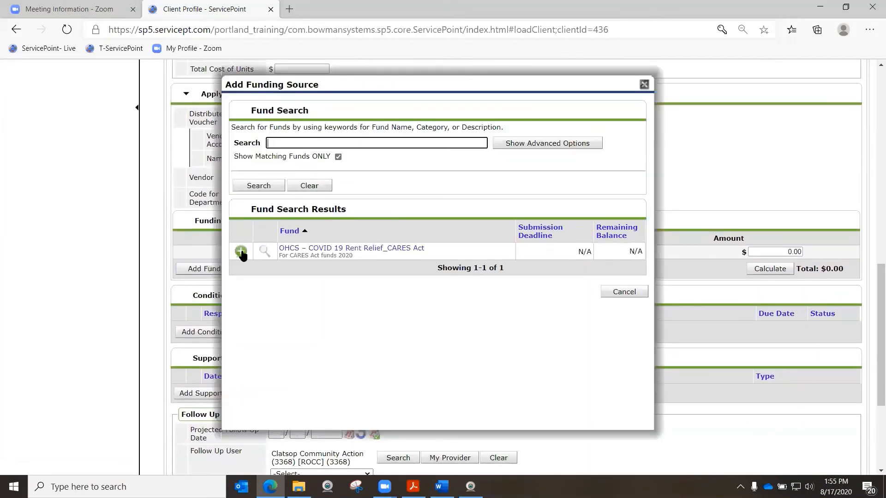
{"action": "left_click", "coordinate": [241, 251]}
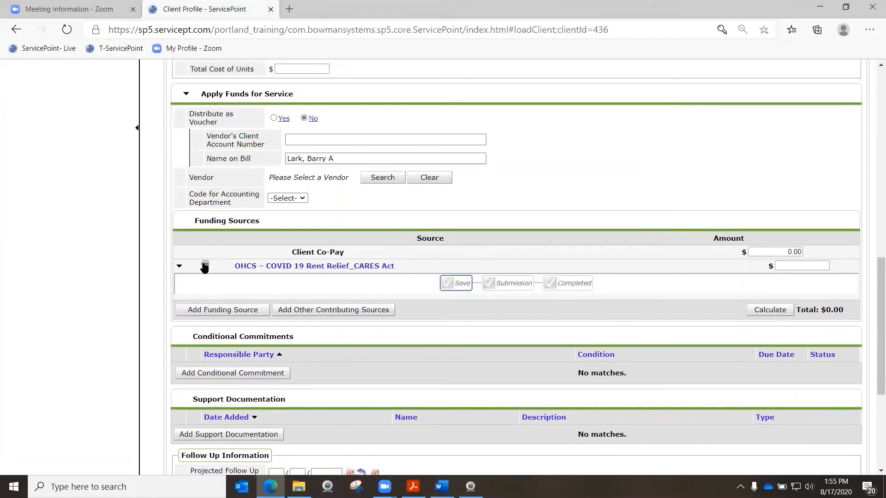
{"action": "left_click", "coordinate": [787, 266]}
{"action": "type", "text": "1500"}
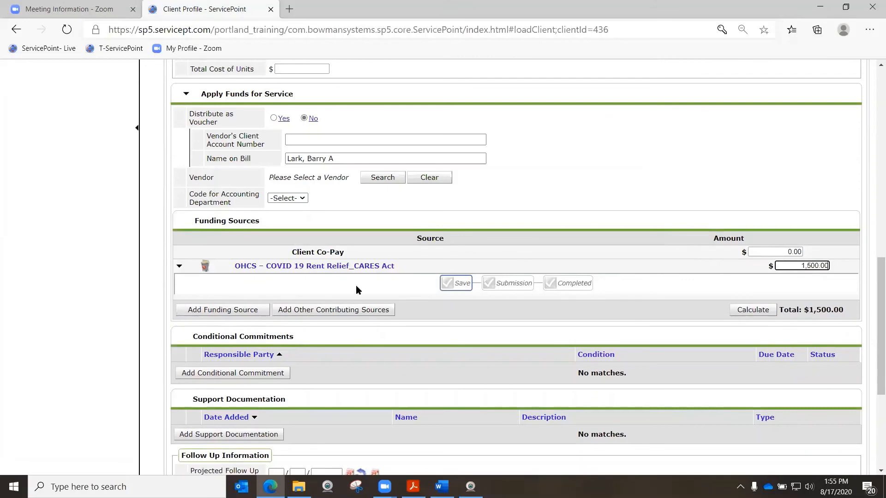
Set the three-month service's Need Status to Closed, then save and exit it
{"action": "scroll", "coordinate": [357, 286], "scroll_direction": "down", "scroll_amount": 3}
{"action": "scroll", "coordinate": [357, 289], "scroll_direction": "down", "scroll_amount": 3}
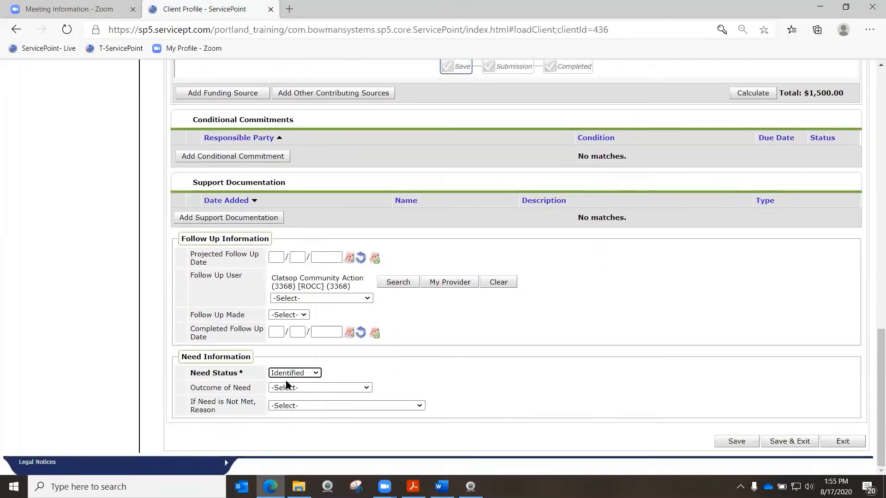
{"action": "left_click", "coordinate": [286, 374]}
{"action": "left_click", "coordinate": [289, 392]}
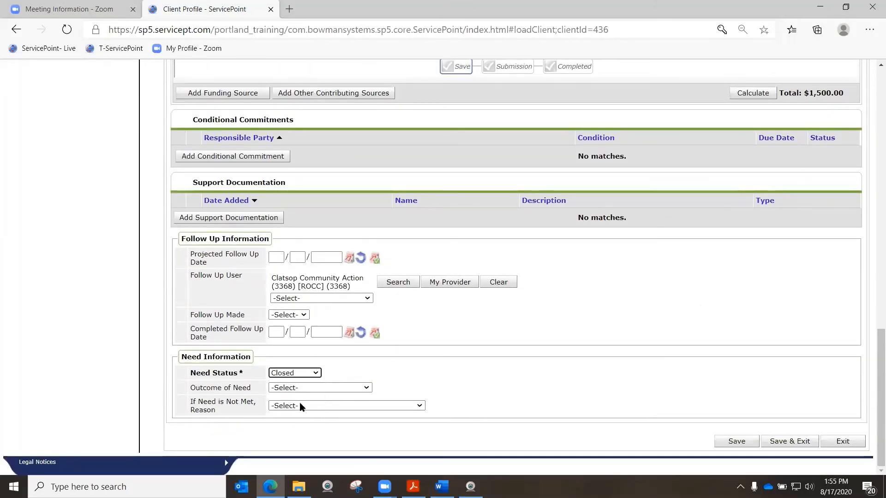
{"action": "left_click", "coordinate": [785, 442]}
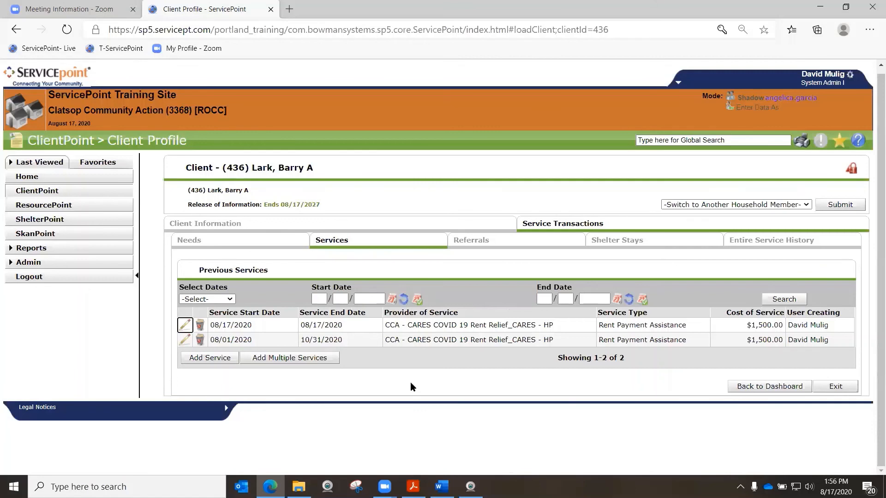
Compare the start and end dates of the two Rent Payment Assistance services in the Previous Services list
{"action": "left_click_drag", "start_coordinate": [300, 324], "coordinate": [318, 325]}
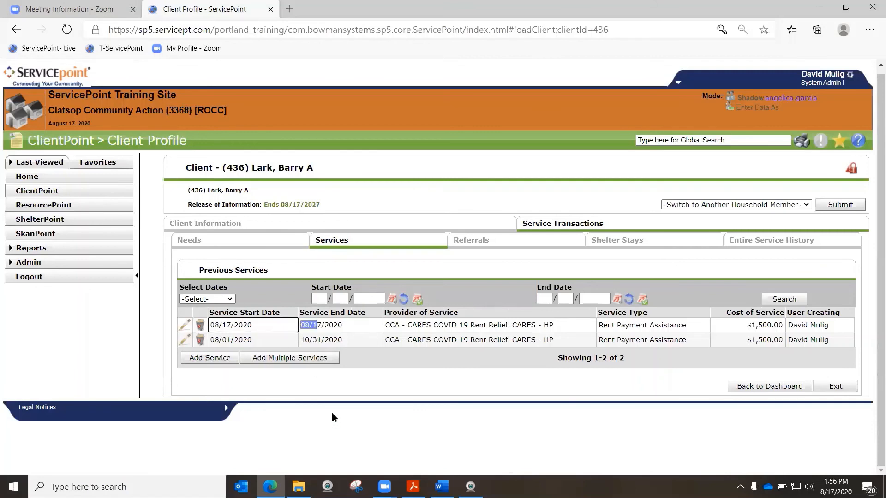
{"action": "left_click", "coordinate": [321, 383]}
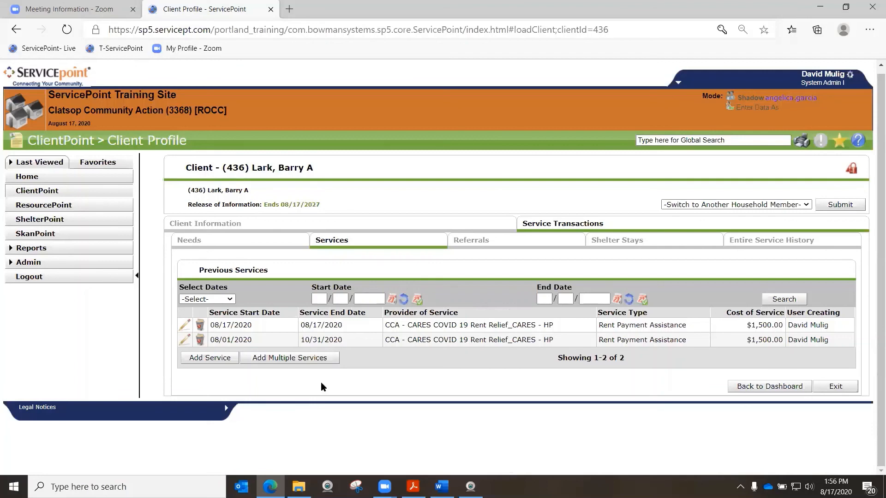
{"action": "left_click", "coordinate": [215, 339]}
{"action": "left_click_drag", "start_coordinate": [215, 339], "coordinate": [353, 340]}
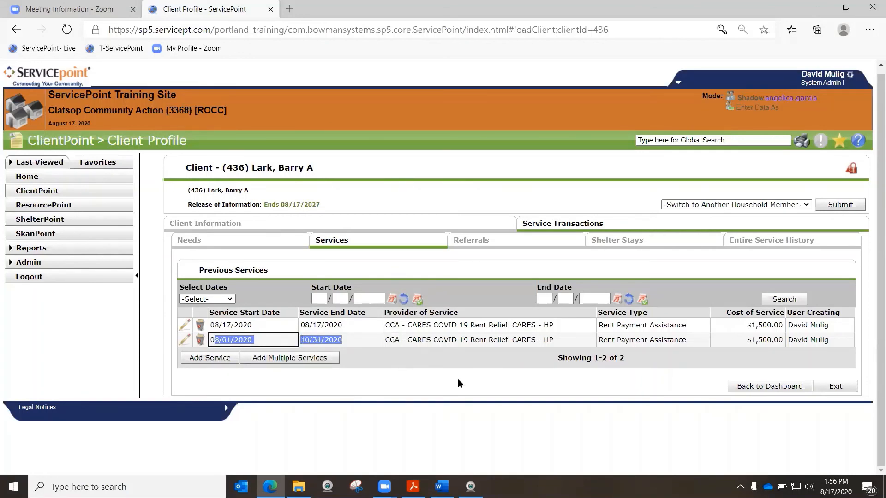
Go back to the client's information summary and review its Services and Entry/Exits sections
{"action": "left_click", "coordinate": [776, 386]}
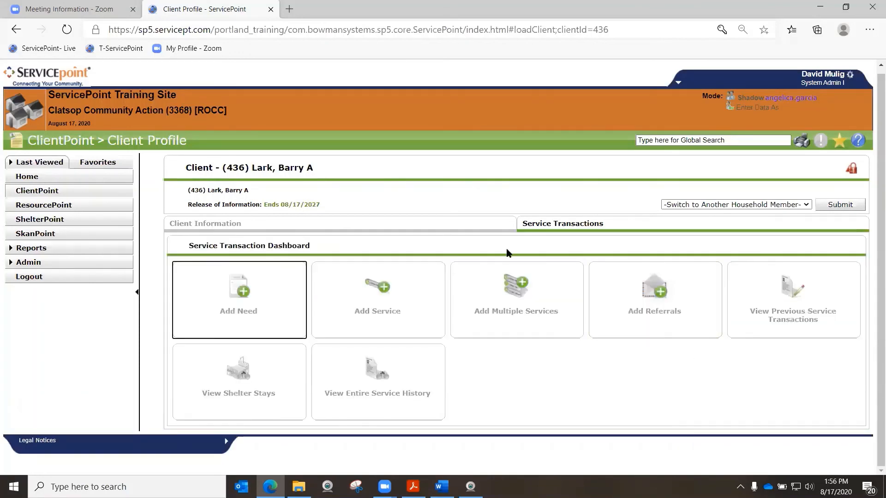
{"action": "left_click", "coordinate": [340, 226]}
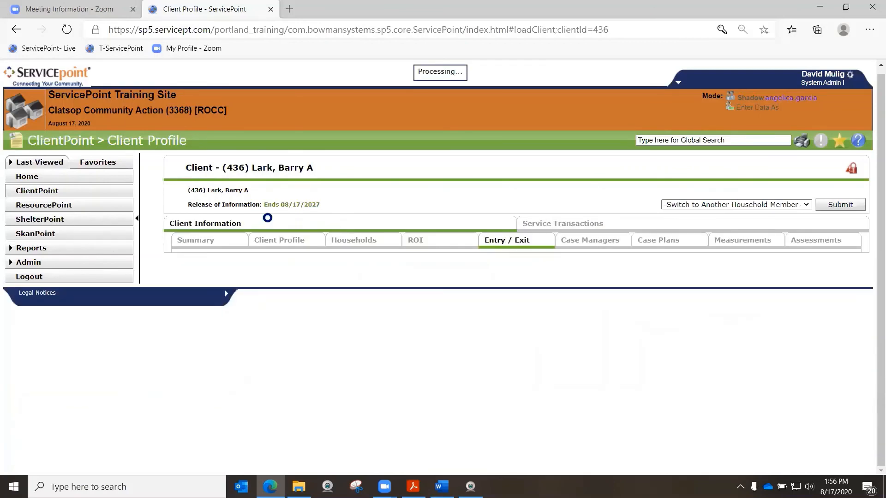
{"action": "left_click", "coordinate": [210, 222]}
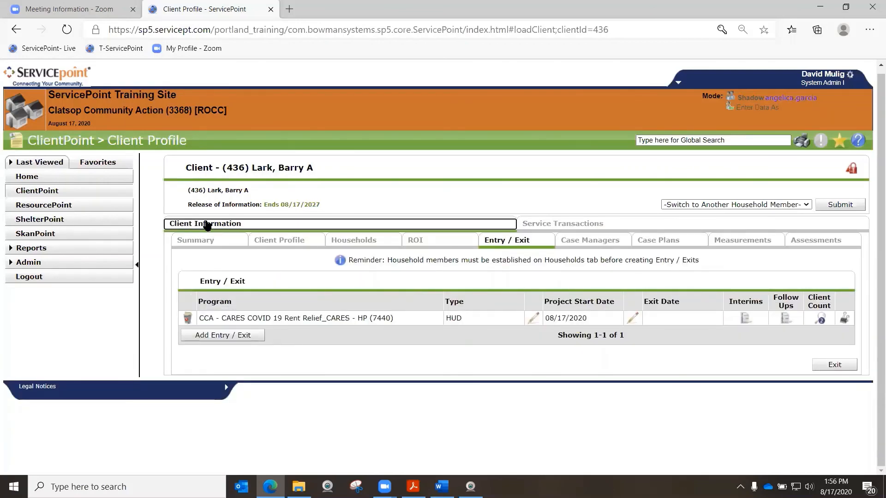
{"action": "scroll", "coordinate": [194, 239], "scroll_direction": "down", "scroll_amount": 3}
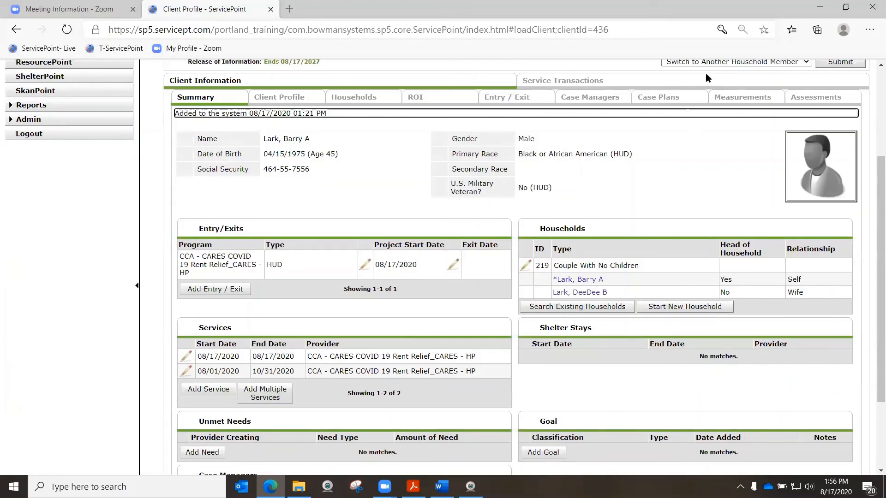
{"action": "double_click", "coordinate": [196, 327]}
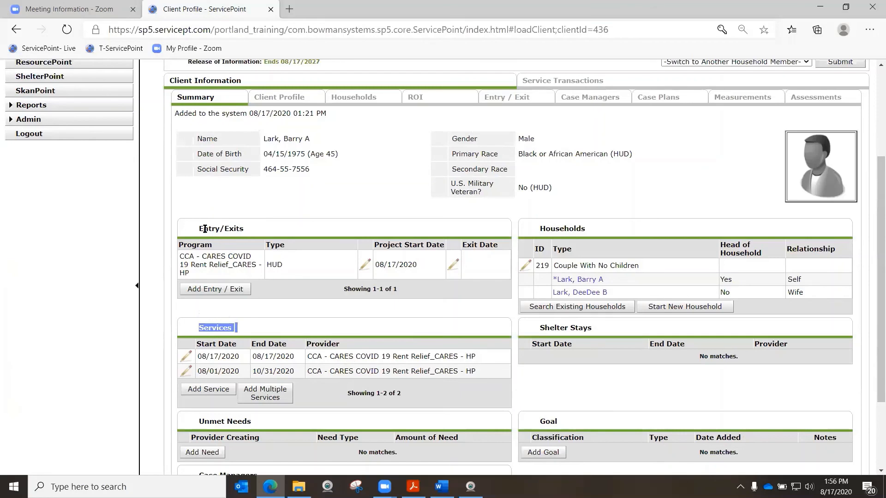
{"action": "scroll", "coordinate": [681, 246], "scroll_direction": "up", "scroll_amount": 2}
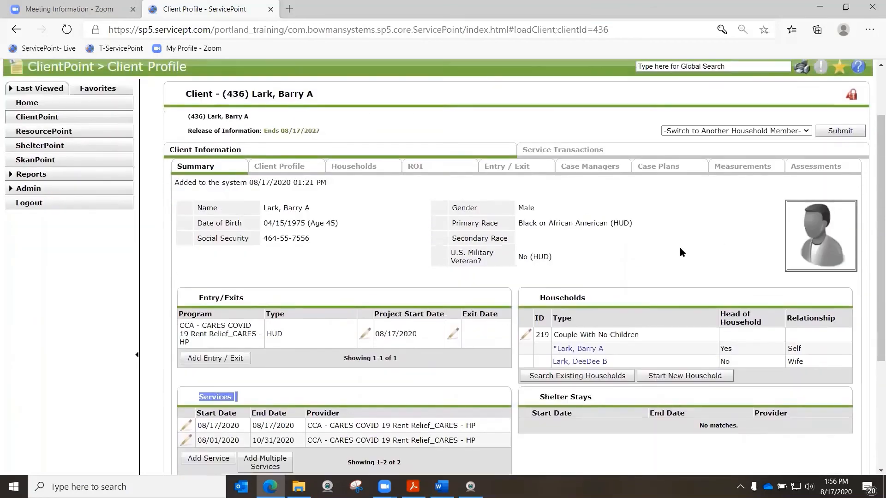
{"action": "scroll", "coordinate": [679, 248], "scroll_direction": "down", "scroll_amount": 1}
{"action": "scroll", "coordinate": [679, 247], "scroll_direction": "up", "scroll_amount": 3}
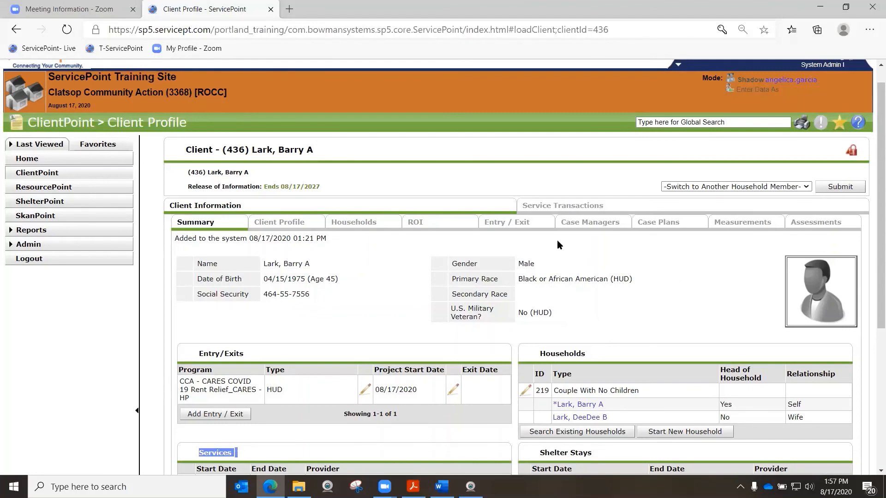
Start an exit from the CCA - CARES COVID 19 Rent Relief program for the whole household, with Exit Date 10/31/2020
{"action": "left_click", "coordinate": [512, 226]}
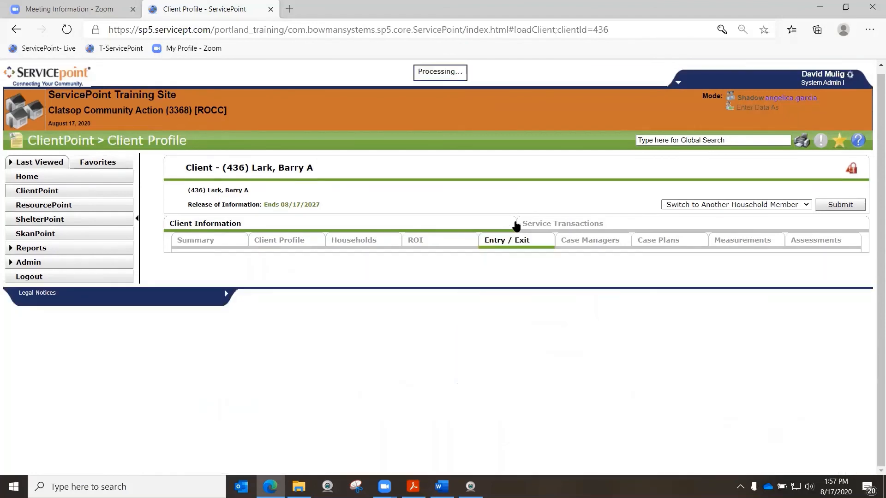
{"action": "left_click_drag", "start_coordinate": [204, 318], "coordinate": [333, 316]}
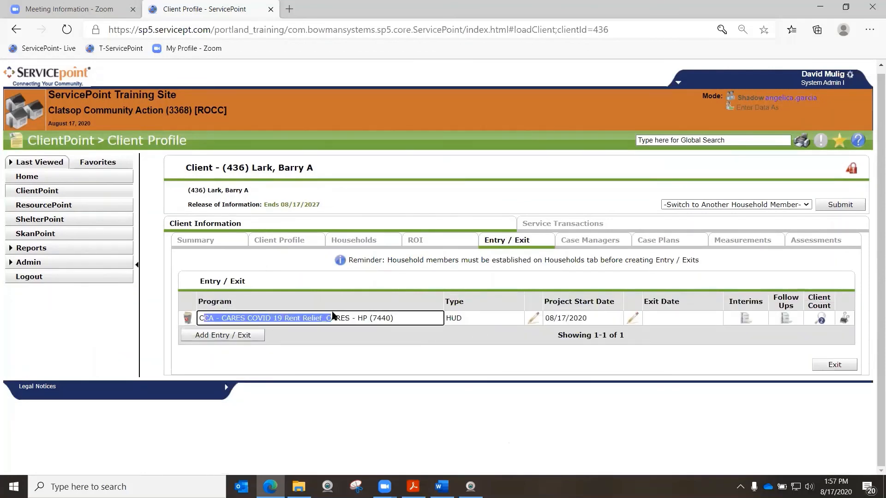
{"action": "left_click", "coordinate": [347, 339]}
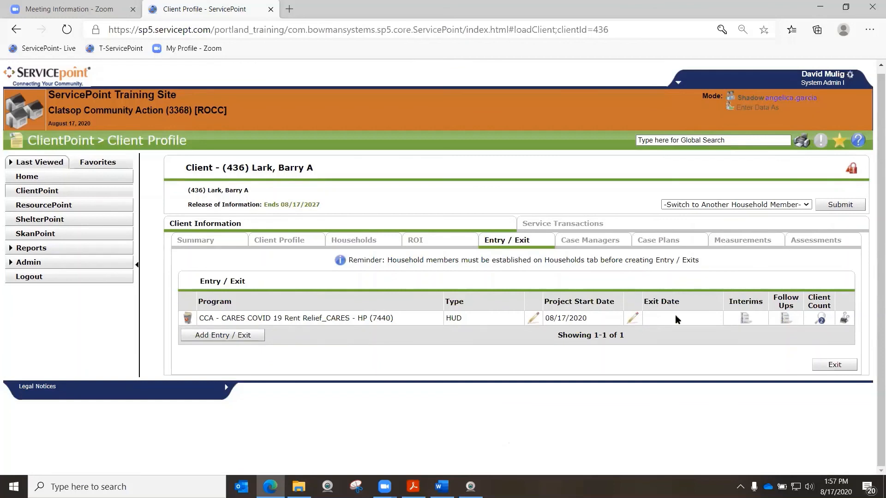
{"action": "left_click", "coordinate": [632, 317]}
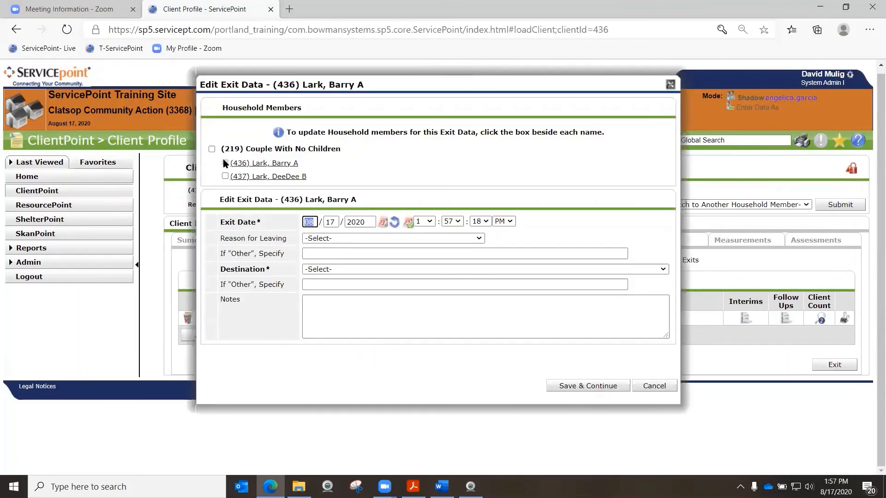
{"action": "left_click", "coordinate": [212, 150]}
{"action": "type", "text": "10/"}
{"action": "type", "text": "2"}
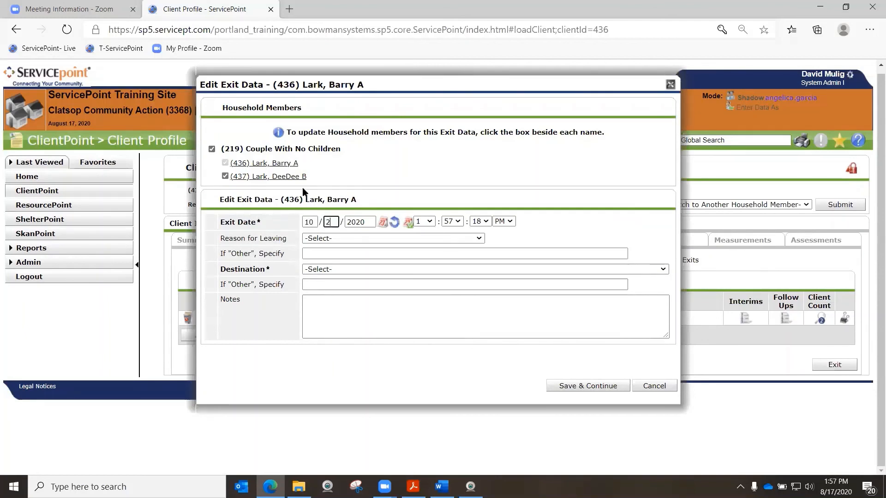
{"action": "key", "text": "BackSpace"}
{"action": "type", "text": "31"}
Set Reason for Leaving to Completed program and Destination to Rental by client, no ongoing housing subsidy (HUD), then save and continue
{"action": "left_click", "coordinate": [349, 238]}
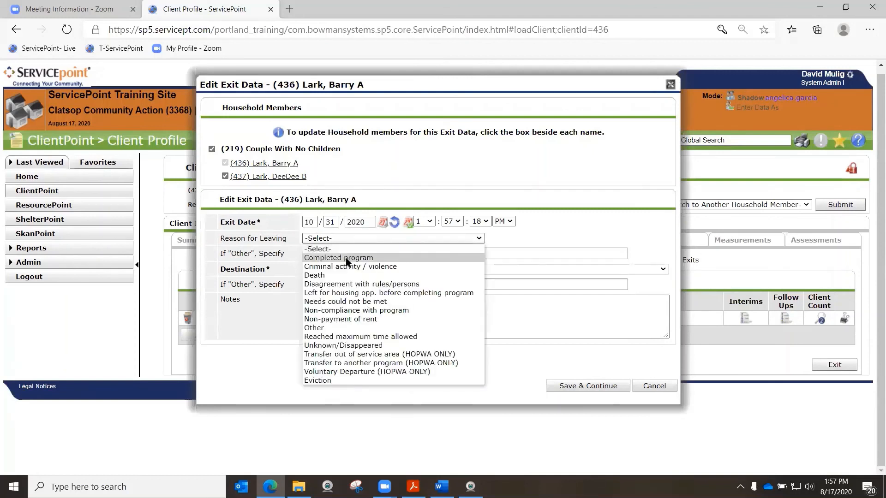
{"action": "left_click", "coordinate": [348, 262]}
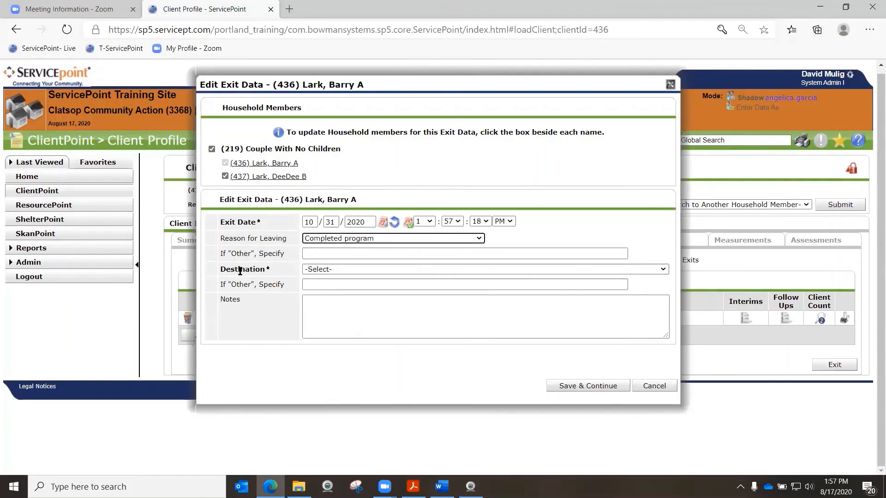
{"action": "left_click", "coordinate": [334, 270]}
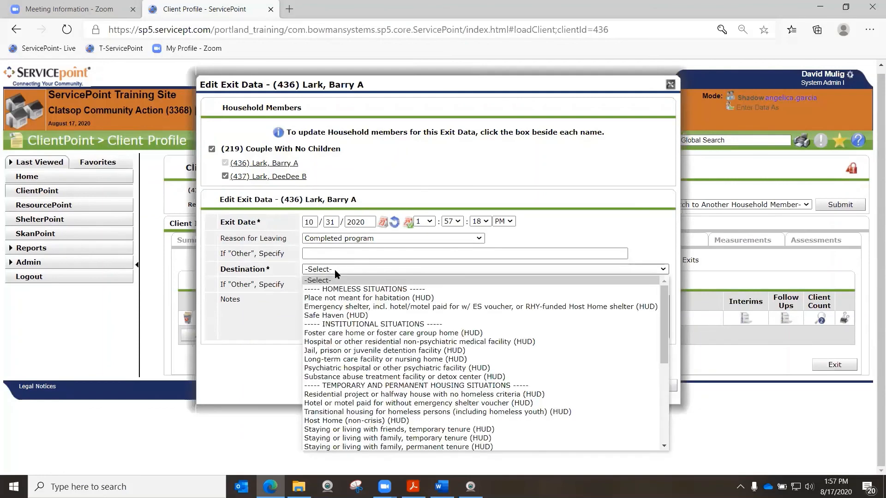
{"action": "scroll", "coordinate": [342, 295], "scroll_direction": "down", "scroll_amount": 6}
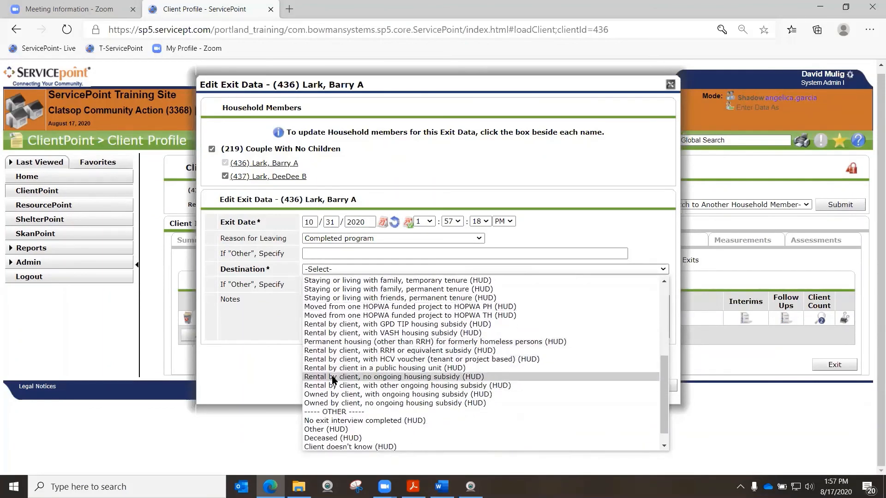
{"action": "left_click", "coordinate": [333, 377]}
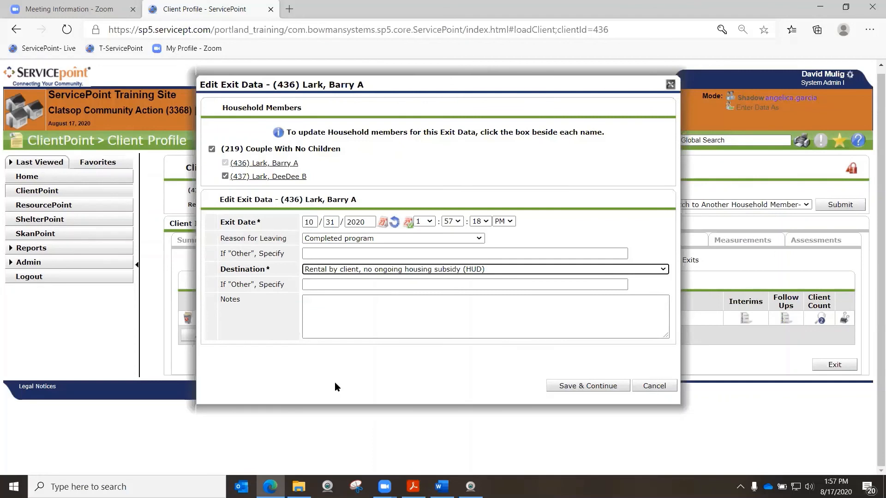
{"action": "left_click", "coordinate": [597, 387]}
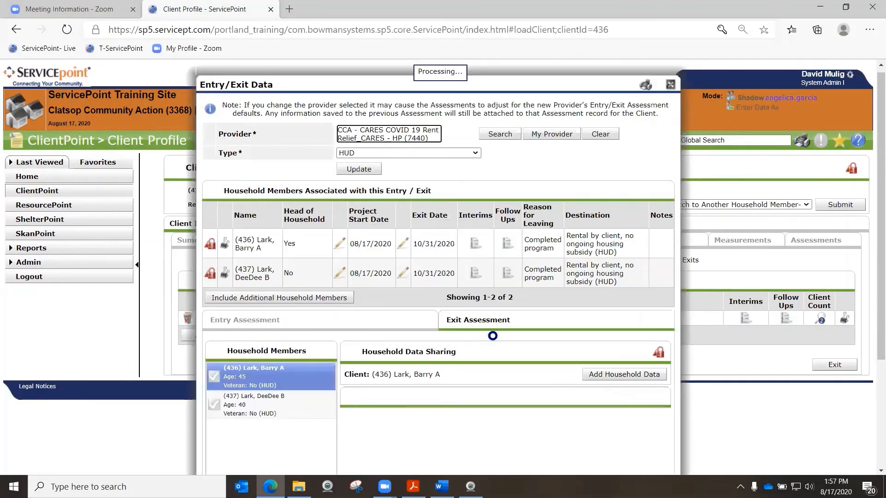
Review the head of household's exit assessment from disabilities through Housing Move-in Date, then save and exit it
{"action": "scroll", "coordinate": [493, 337], "scroll_direction": "down", "scroll_amount": 1}
{"action": "scroll", "coordinate": [494, 340], "scroll_direction": "down", "scroll_amount": 2}
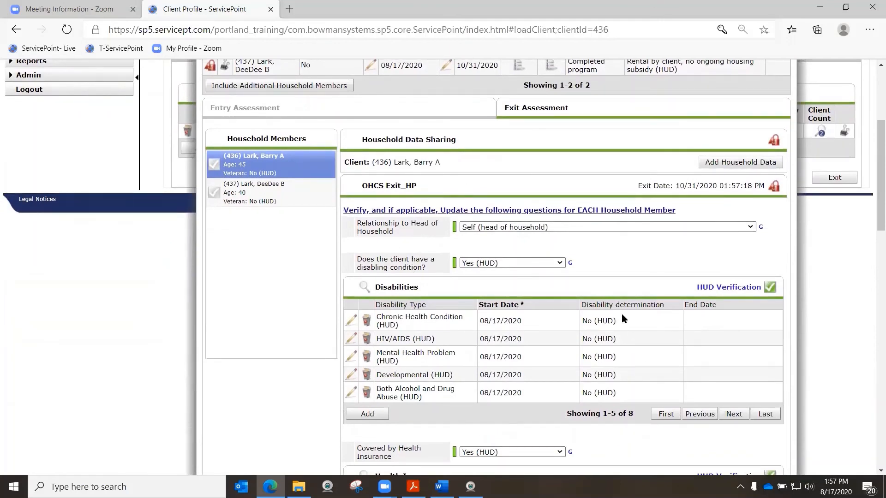
{"action": "scroll", "coordinate": [553, 314], "scroll_direction": "down", "scroll_amount": 4}
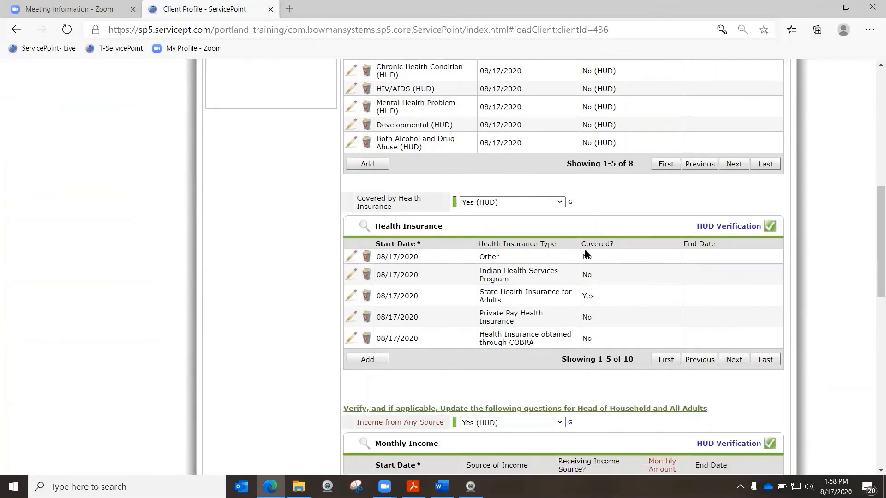
{"action": "scroll", "coordinate": [452, 278], "scroll_direction": "down", "scroll_amount": 4}
{"action": "scroll", "coordinate": [647, 384], "scroll_direction": "down", "scroll_amount": 2}
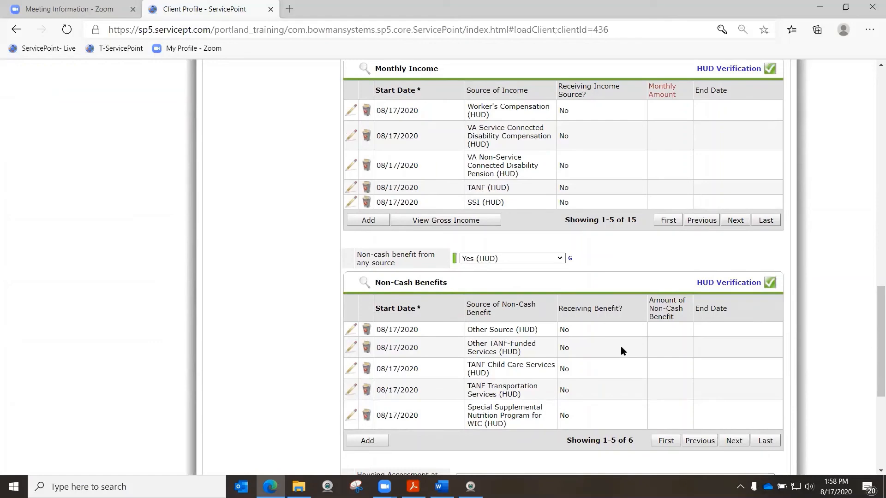
{"action": "scroll", "coordinate": [586, 318], "scroll_direction": "down", "scroll_amount": 4}
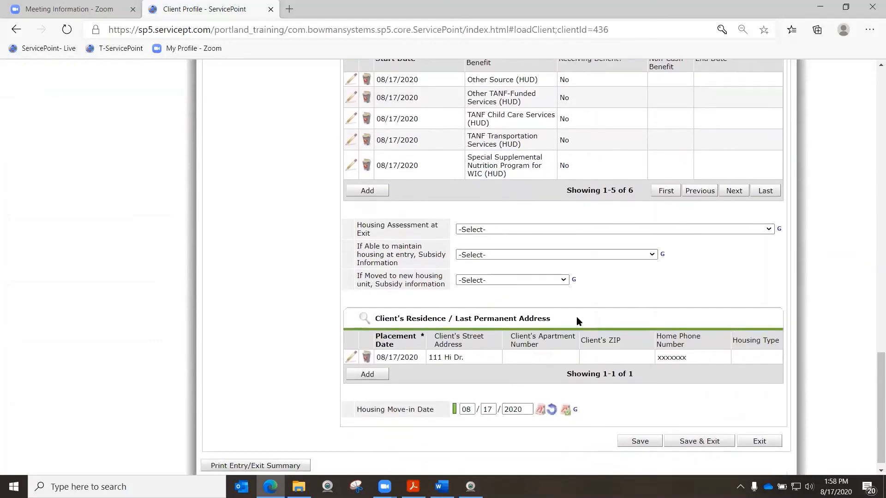
{"action": "left_click", "coordinate": [696, 440]}
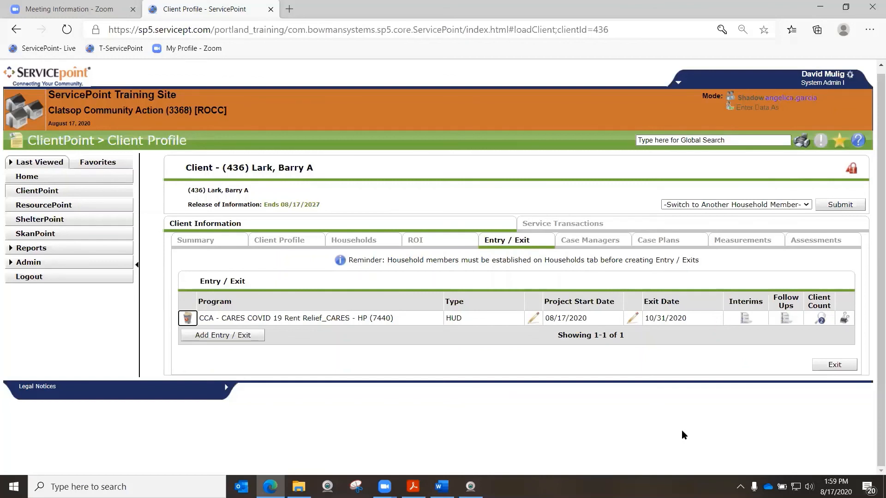
Examine the CARES wording in the program name of the client's Entry / Exit record
{"action": "left_click_drag", "start_coordinate": [221, 318], "coordinate": [246, 318]}
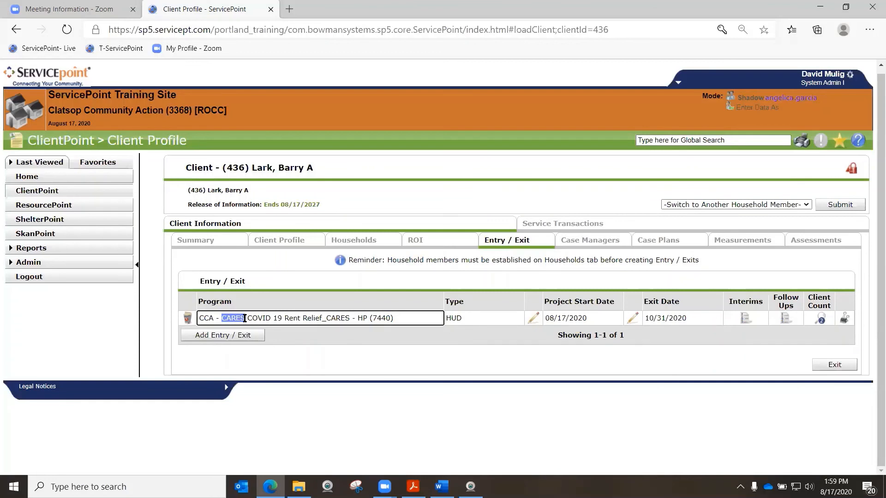
{"action": "left_click", "coordinate": [344, 364]}
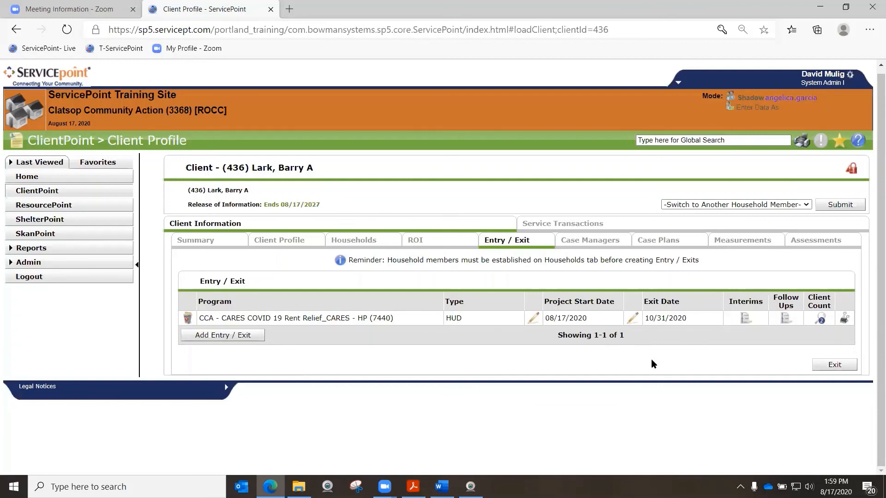
{"action": "left_click", "coordinate": [222, 318]}
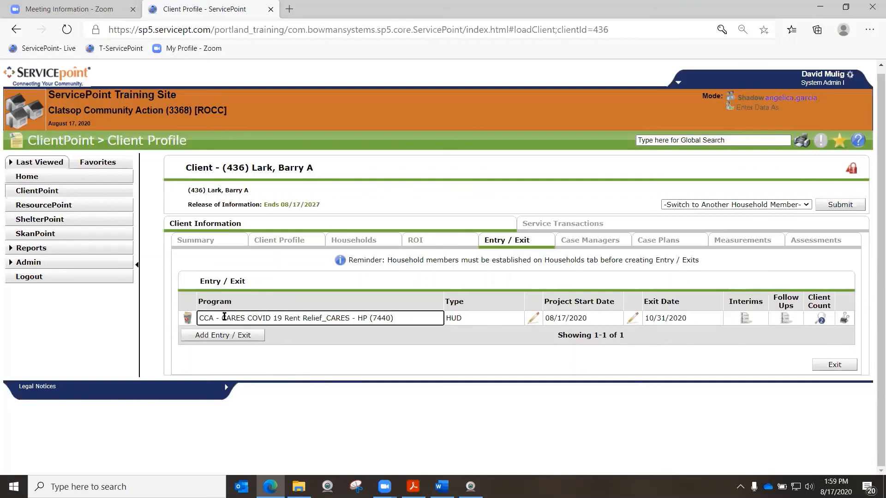
{"action": "left_click_drag", "start_coordinate": [221, 318], "coordinate": [245, 318]}
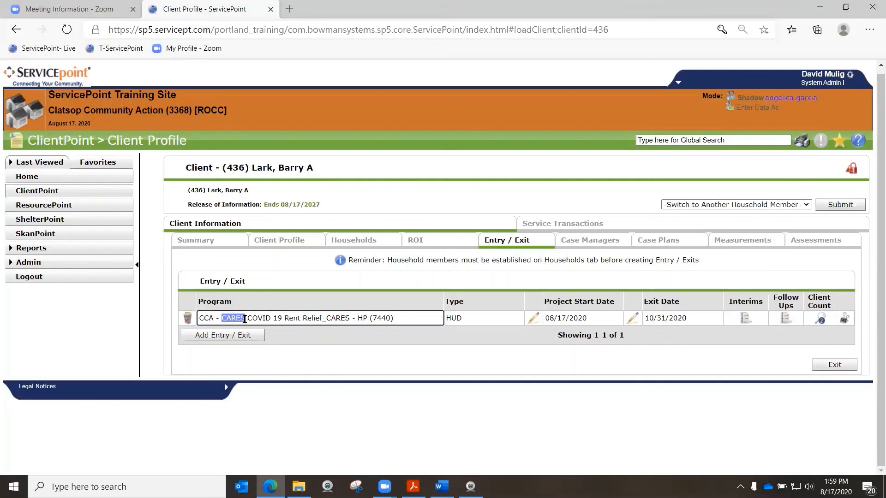
{"action": "left_click", "coordinate": [281, 386]}
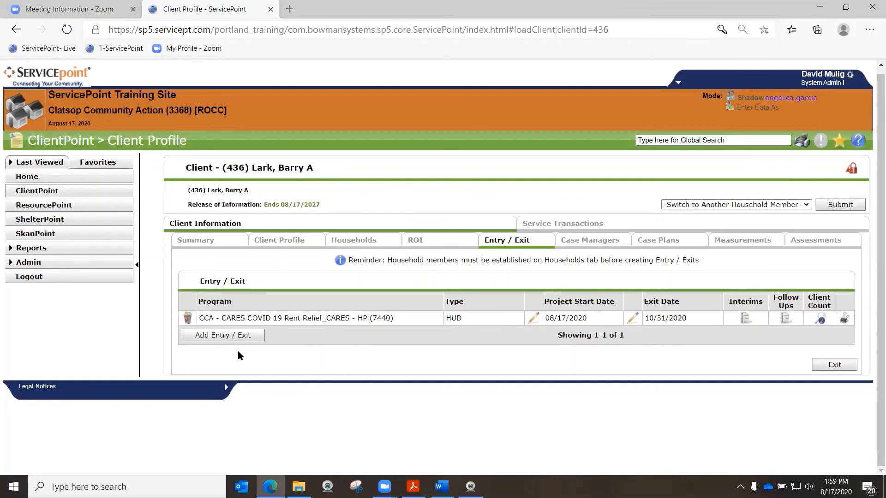